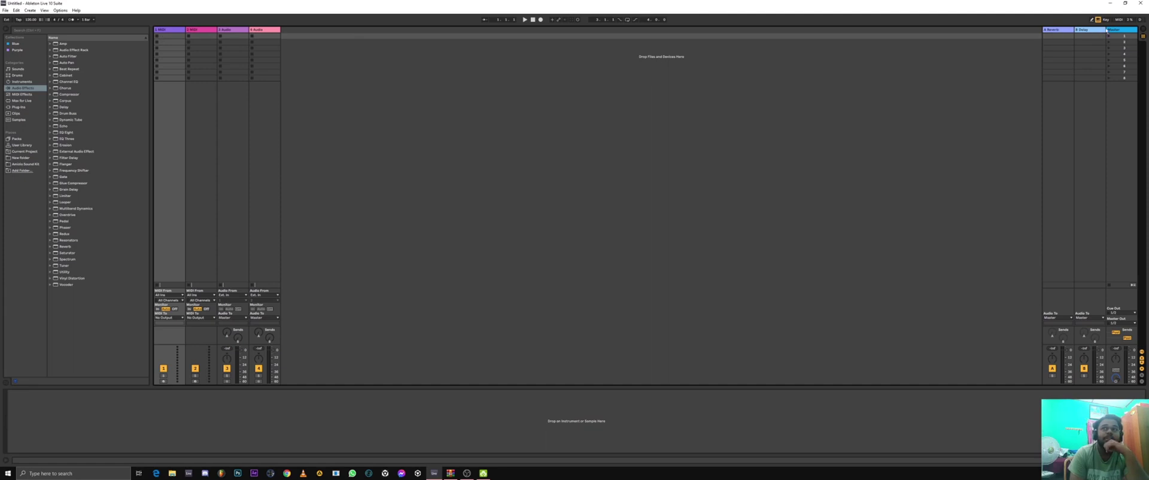
pyautogui.click(468, 473)
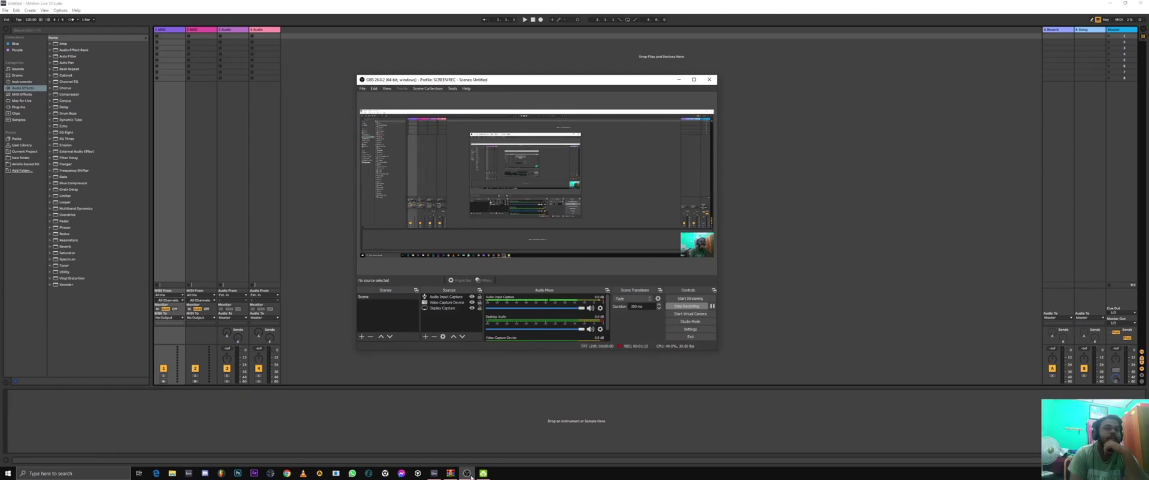
pyautogui.click(680, 79)
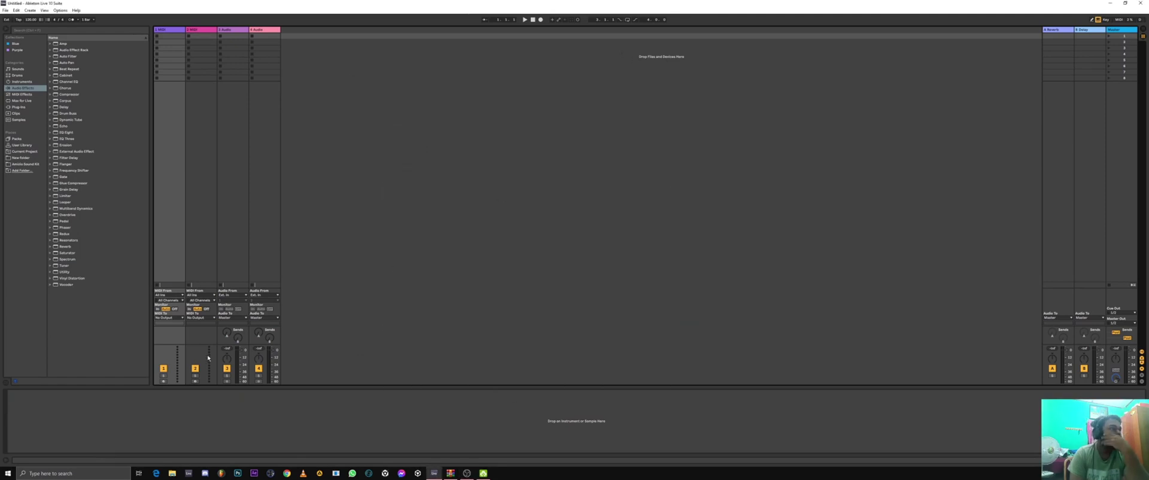
# Step: Switch to Arrangement View and delete both MIDI tracks and one audio track, keeping a single audio track
pyautogui.click(1143, 34)
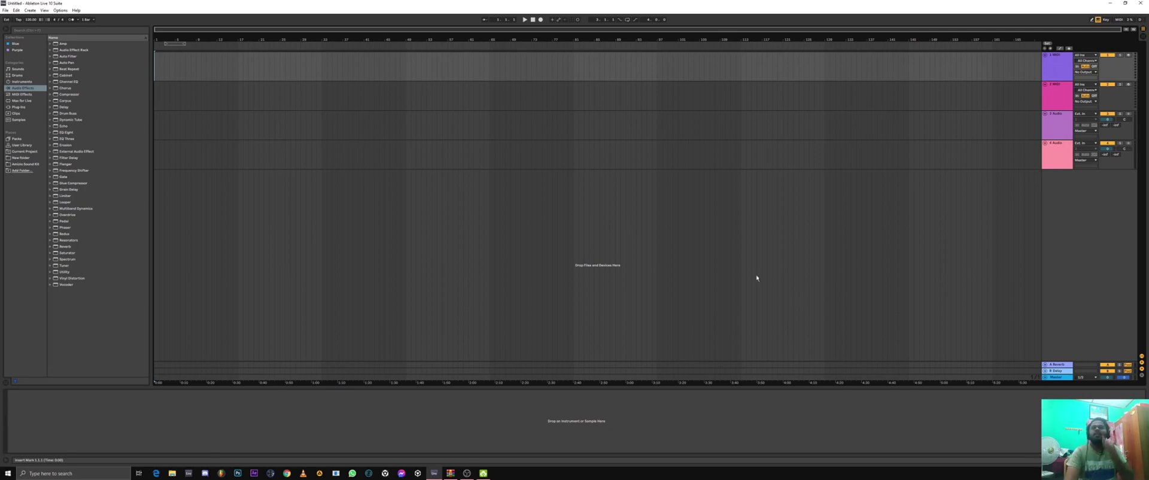
pyautogui.click(1067, 73)
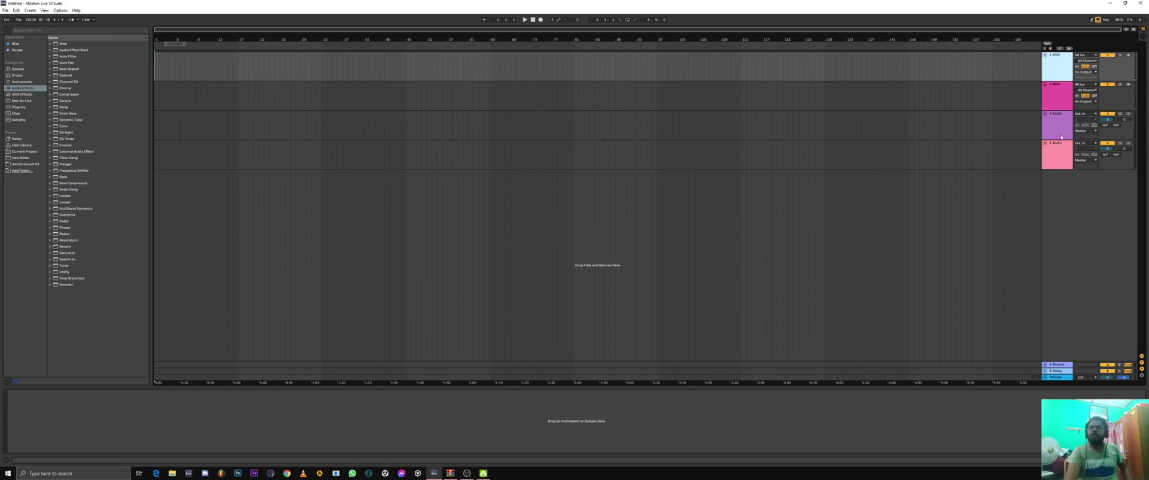
pyautogui.click(1059, 101)
pyautogui.click(1058, 75)
pyautogui.click(1056, 98)
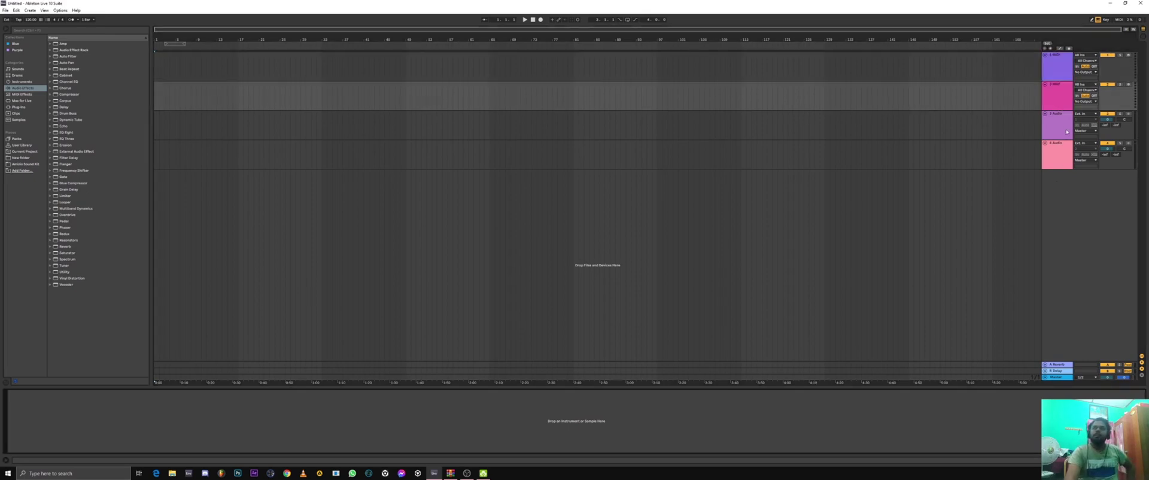
pyautogui.click(1061, 123)
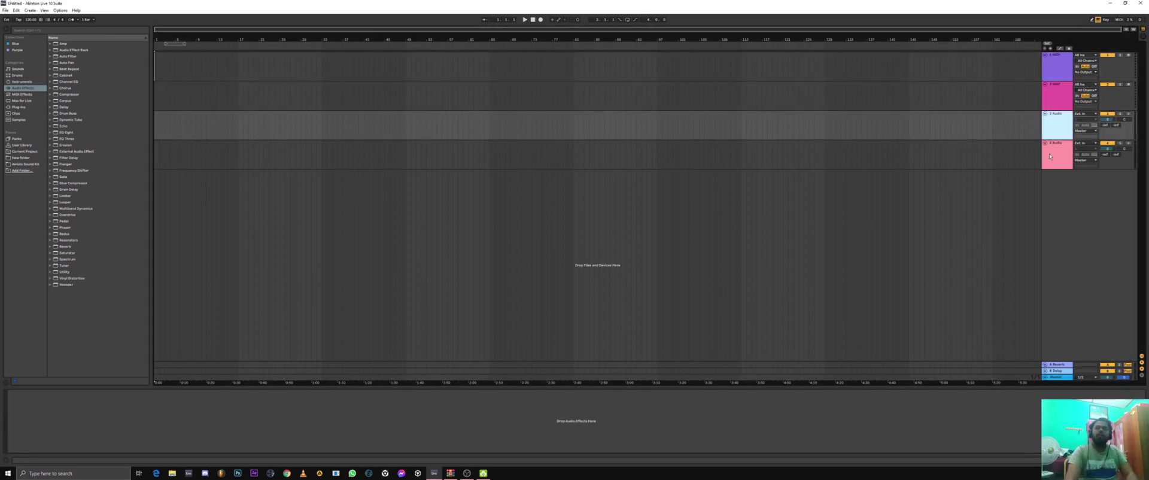
pyautogui.click(1050, 153)
pyautogui.click(1056, 75)
pyautogui.press('Delete')
pyautogui.press('Delete')
pyautogui.press('Delete')
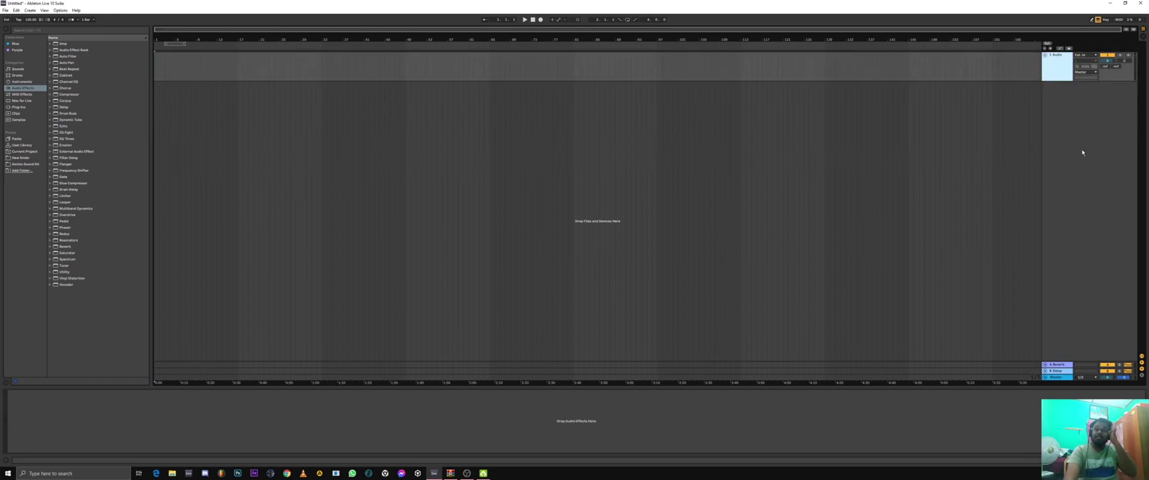
# Step: Turn on the metronome, play it briefly, then stop playback and return to the start of the arrangement
pyautogui.click(830, 155)
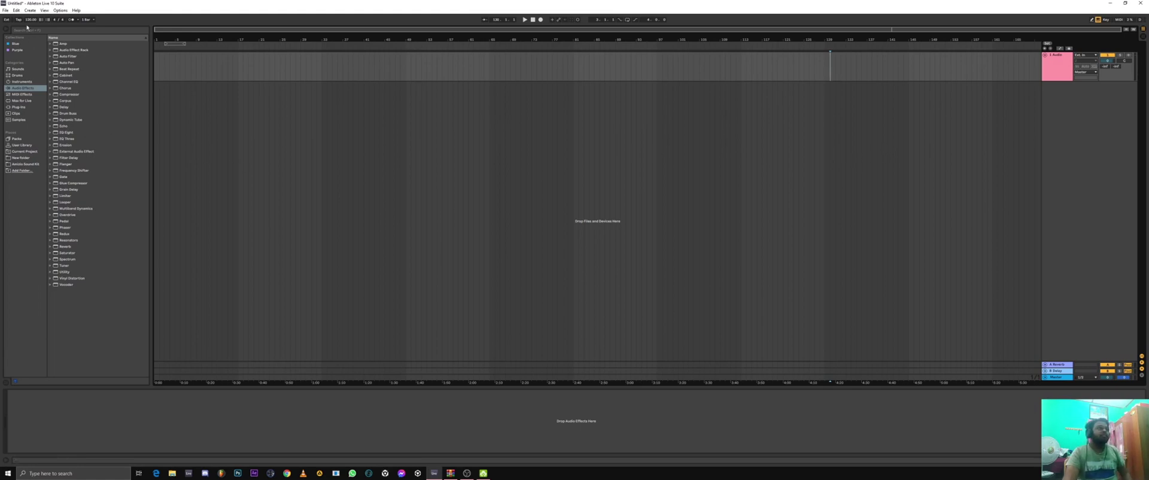
pyautogui.moveTo(31, 20); pyautogui.dragTo(30, 20)
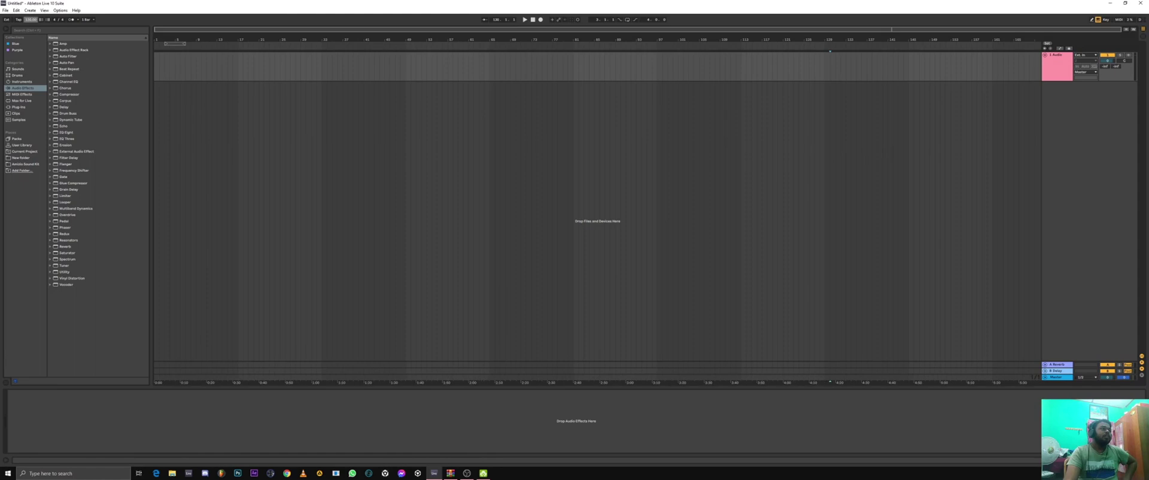
pyautogui.click(73, 20)
pyautogui.click(525, 20)
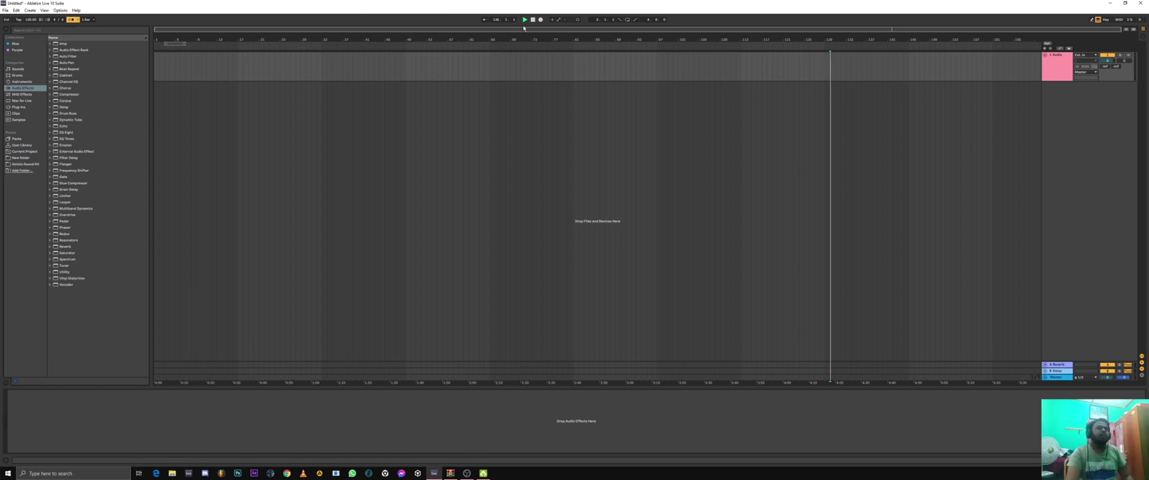
pyautogui.doubleClick(534, 20)
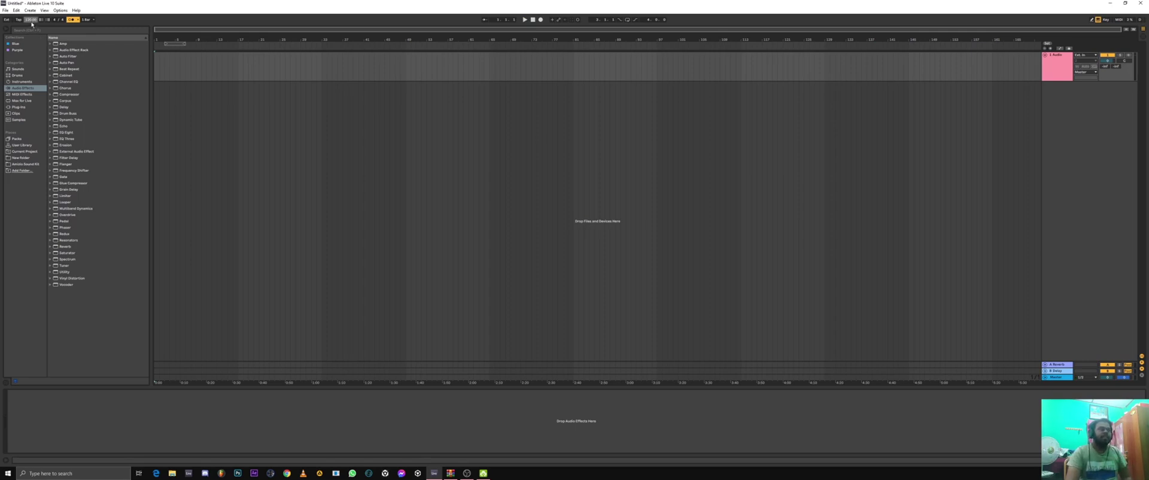
# Step: Set the project tempo to 130 BPM and play back the metronome
pyautogui.write('130')
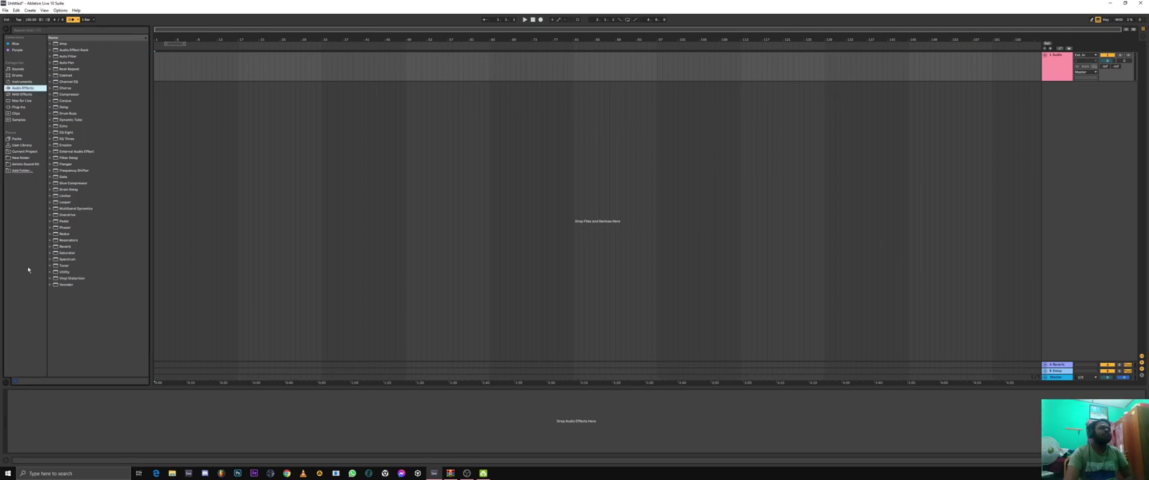
pyautogui.click(36, 88)
pyautogui.press('space')
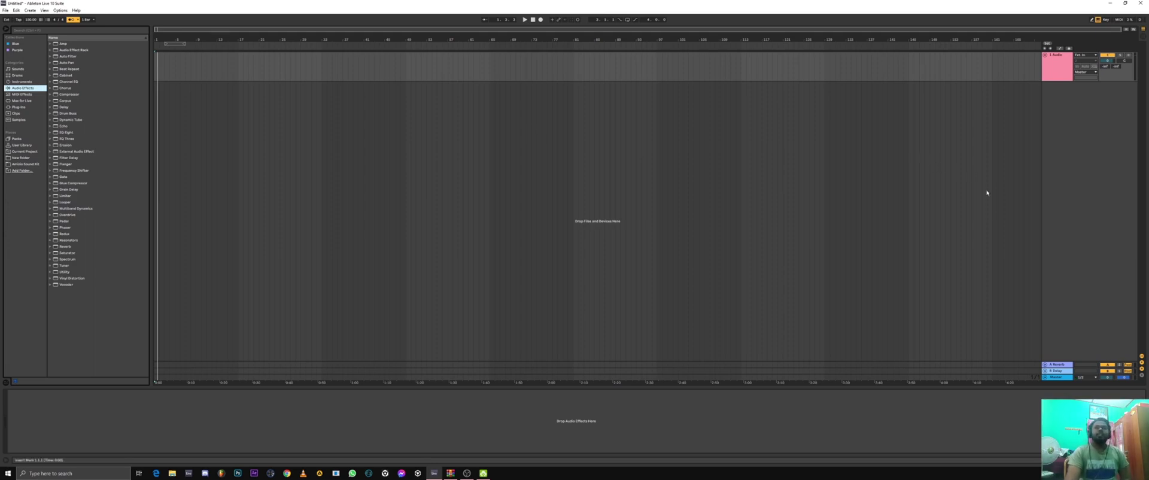
# Step: Lower the audio track's volume, show its Track Volume automation, and hide the automation again
pyautogui.click(1087, 199)
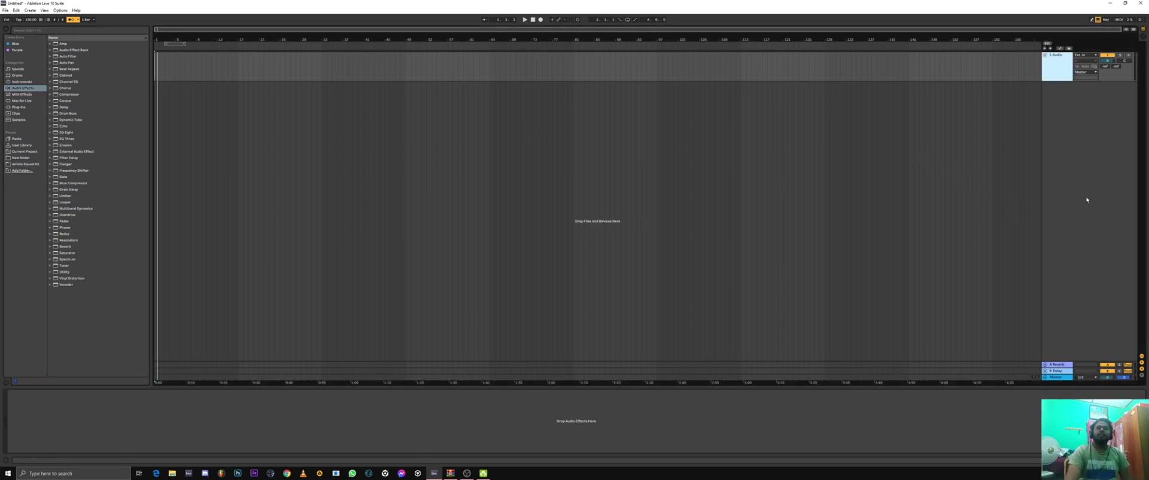
pyautogui.moveTo(1107, 60); pyautogui.dragTo(1109, 65)
pyautogui.rightClick(1109, 64)
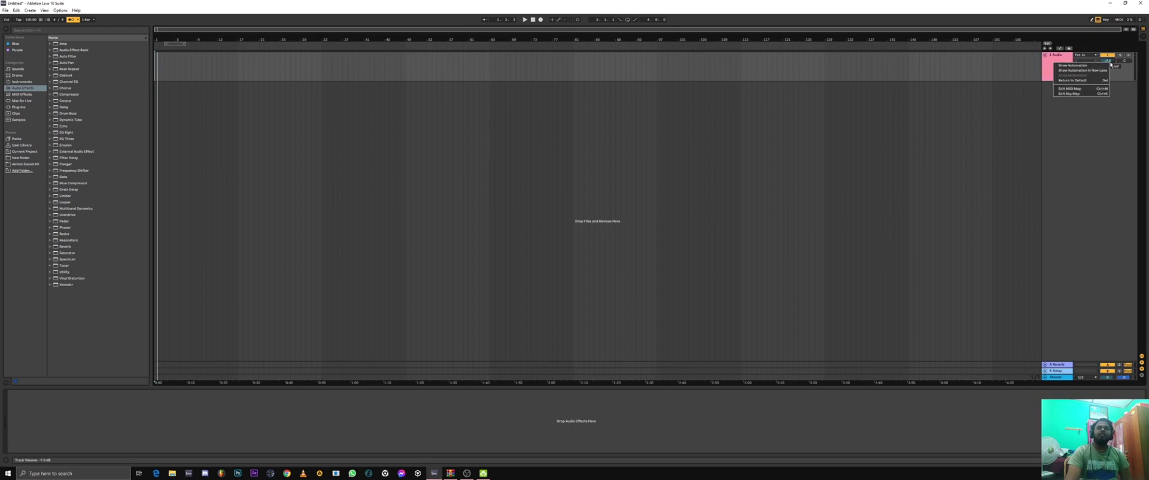
pyautogui.click(1108, 66)
pyautogui.rightClick(1106, 61)
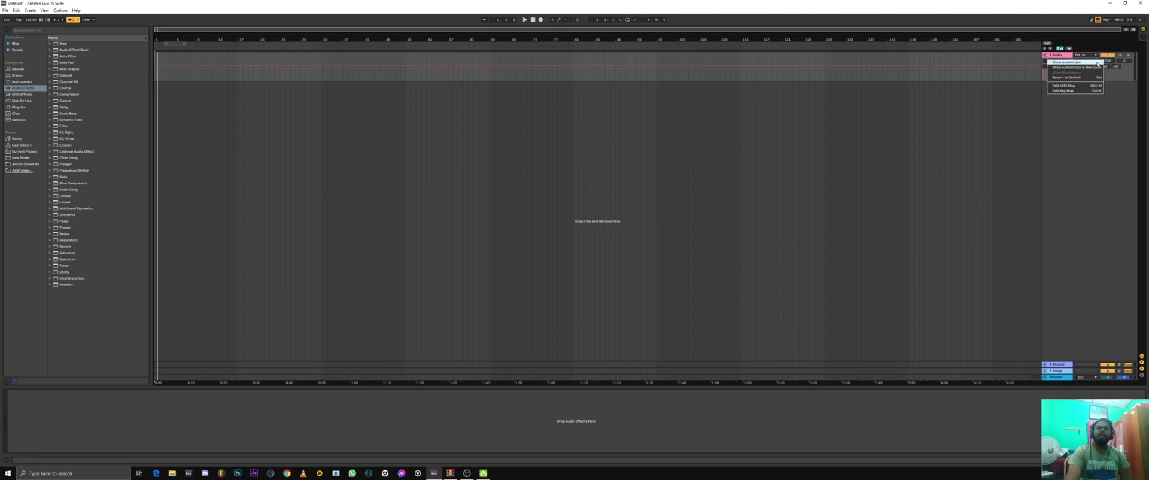
pyautogui.click(1105, 63)
pyautogui.rightClick(1104, 62)
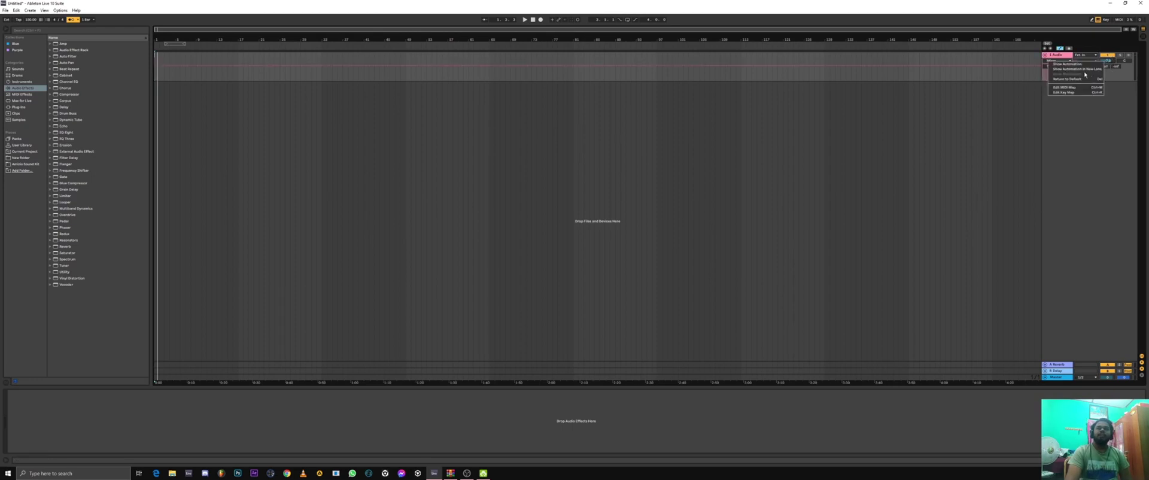
pyautogui.click(1059, 52)
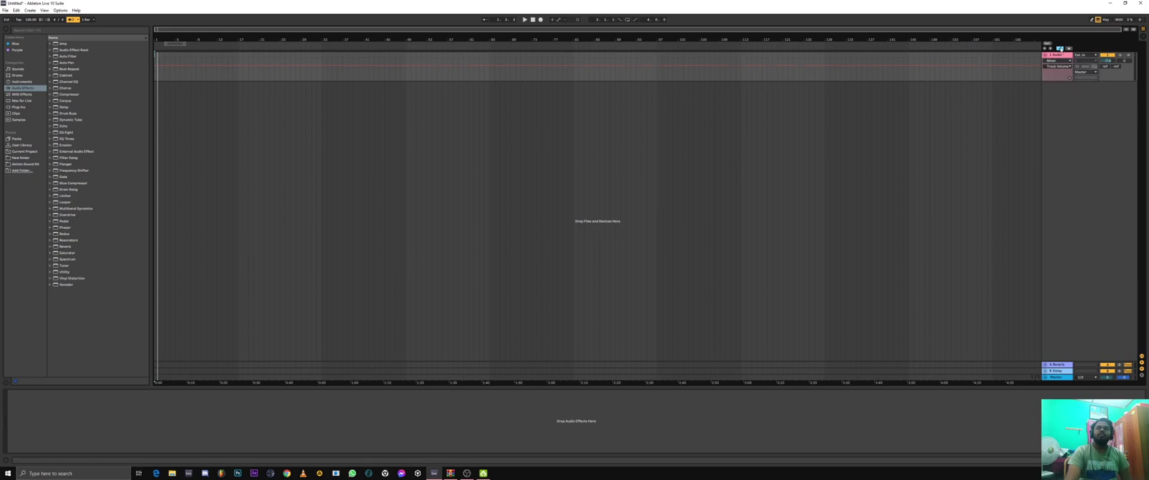
pyautogui.click(1059, 49)
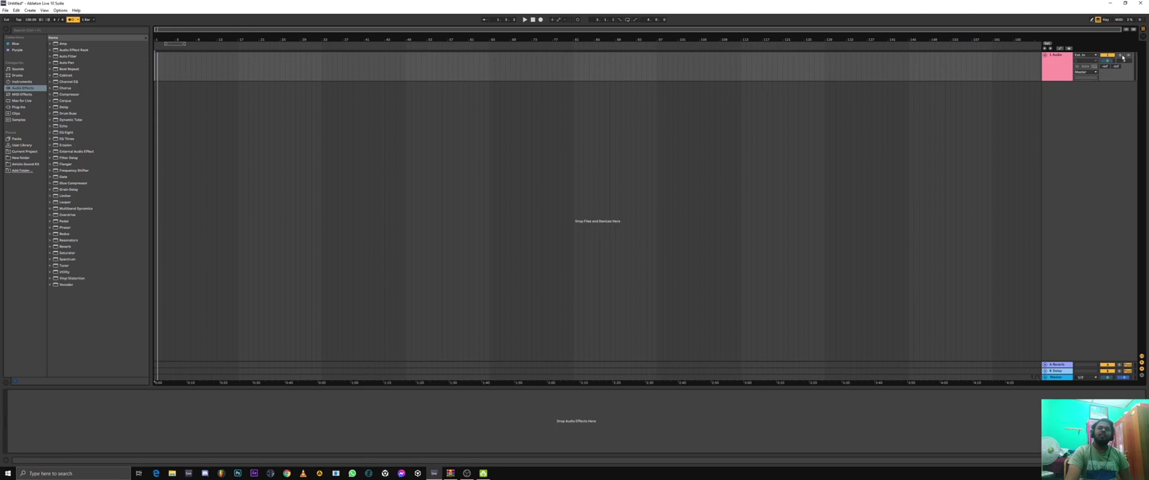
# Step: Toggle the audio track's solo on and off and pan the track to the right
pyautogui.click(1121, 56)
pyautogui.click(1120, 56)
pyautogui.moveTo(1124, 60); pyautogui.dragTo(1125, 43)
pyautogui.rightClick(1125, 61)
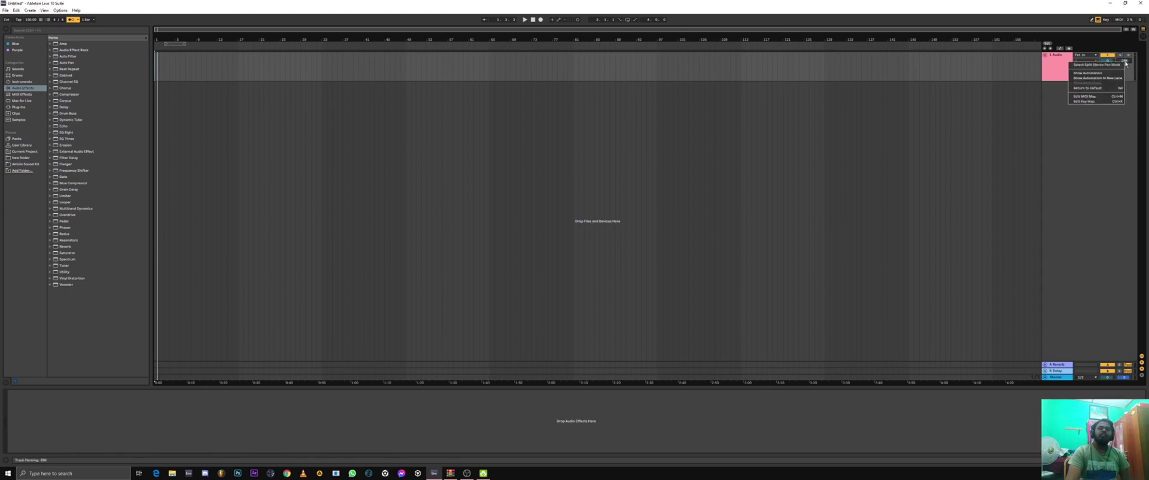
pyautogui.click(1099, 117)
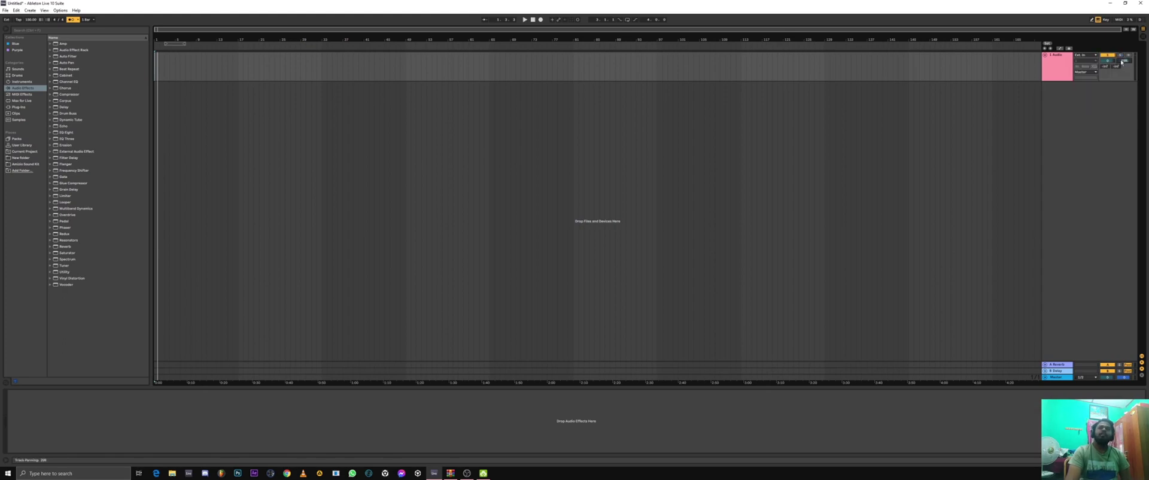
# Step: Show the audio track's Track Panning automation, raise the automation line, and hide the automation
pyautogui.click(1060, 49)
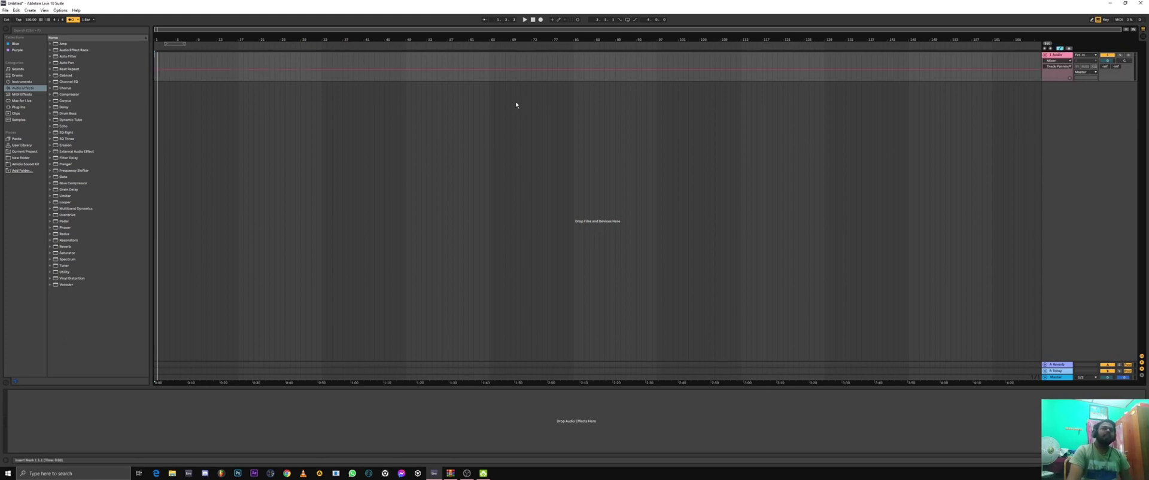
pyautogui.moveTo(317, 70)
pyautogui.mouseDown()
pyautogui.moveTo(316, 61)
pyautogui.moveTo(332, 72)
pyautogui.mouseUp()
pyautogui.click(332, 71)
pyautogui.click(317, 61)
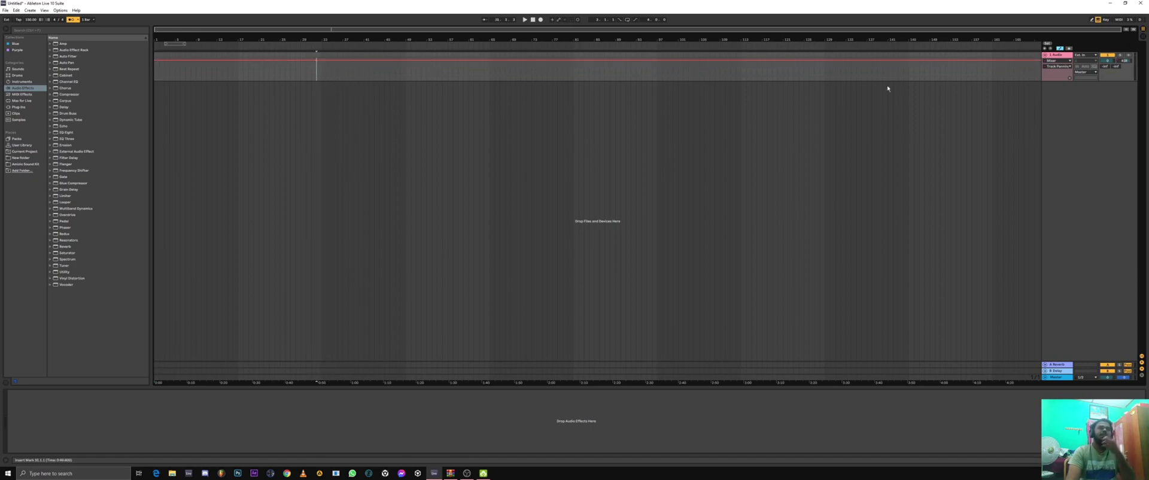
pyautogui.click(1060, 48)
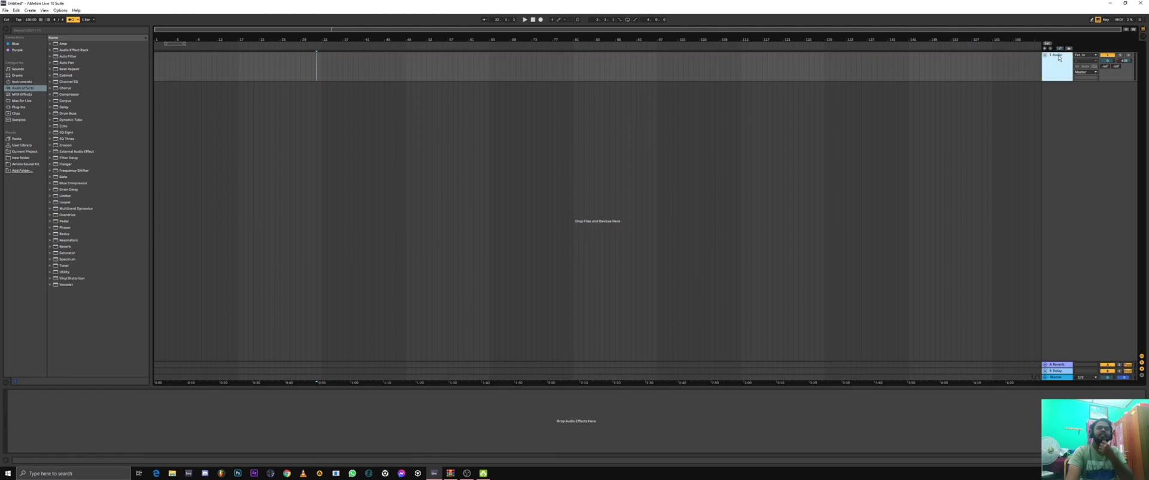
# Step: Insert a new MIDI track below the audio track and delete the audio track
pyautogui.rightClick(1055, 88)
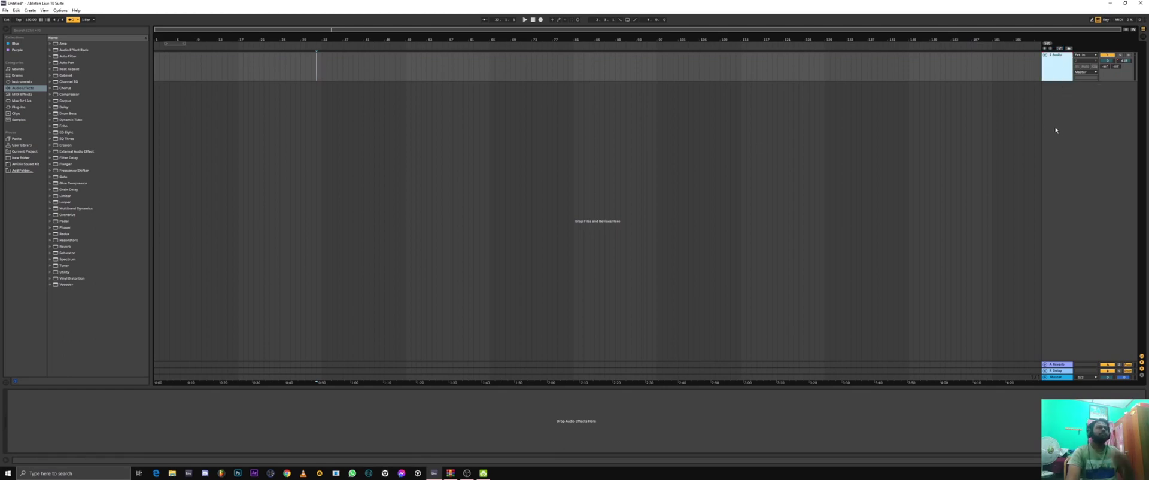
pyautogui.click(4, 276)
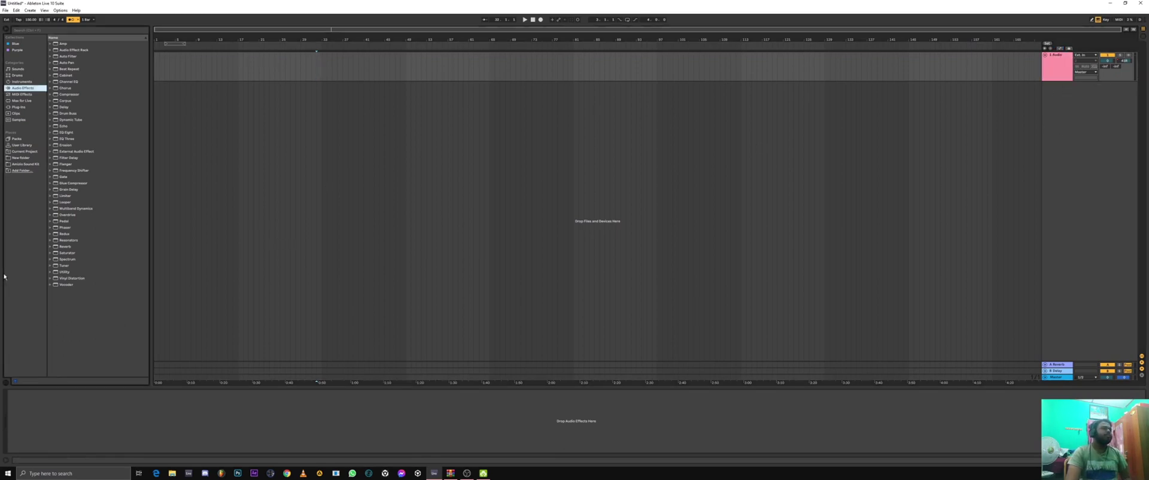
pyautogui.rightClick(1057, 99)
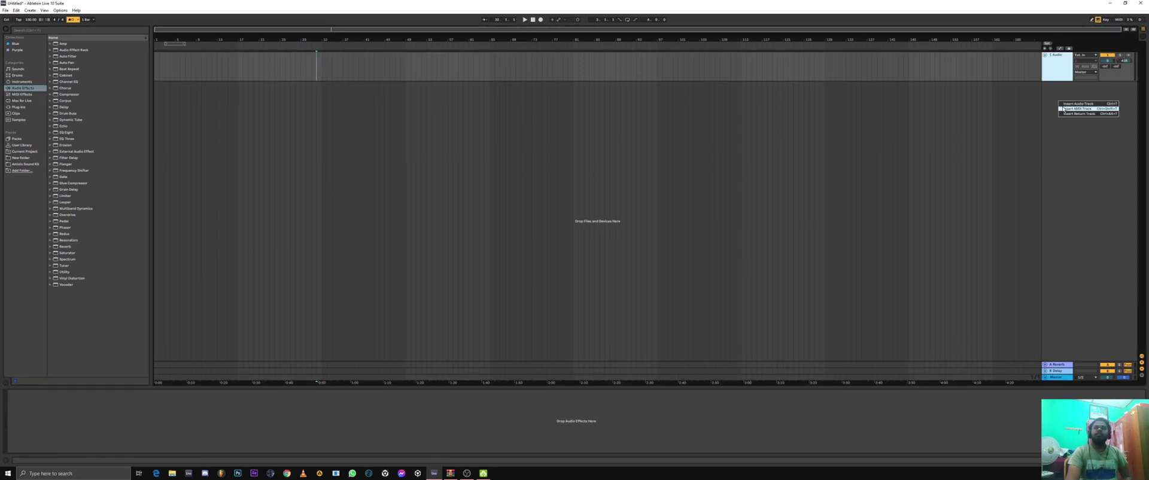
pyautogui.click(1062, 109)
pyautogui.click(1059, 67)
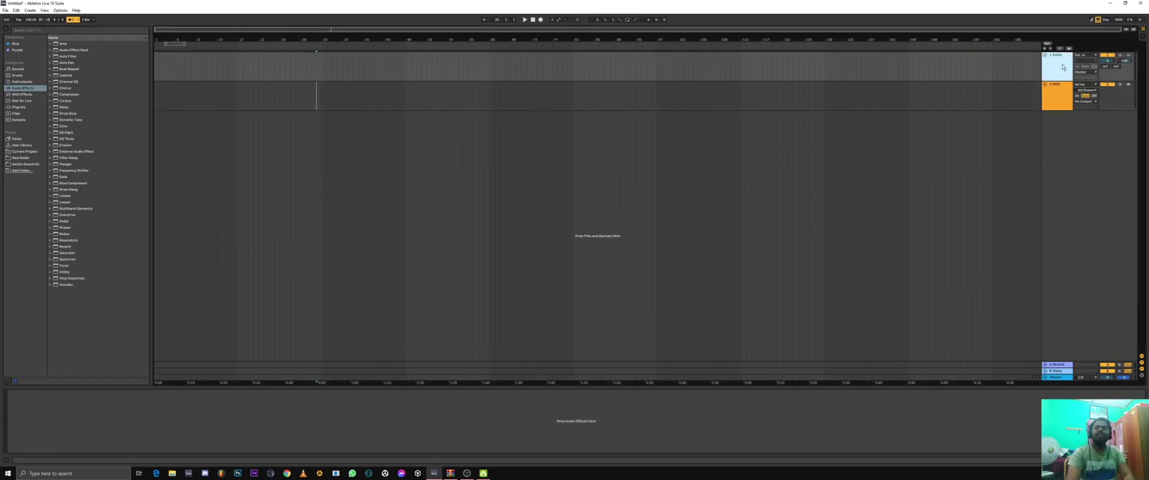
pyautogui.press('Delete')
# Step: Load the Arturia Pigments VST3 plug-in onto the MIDI track and move its window toward the middle of the arrangement
pyautogui.click(18, 106)
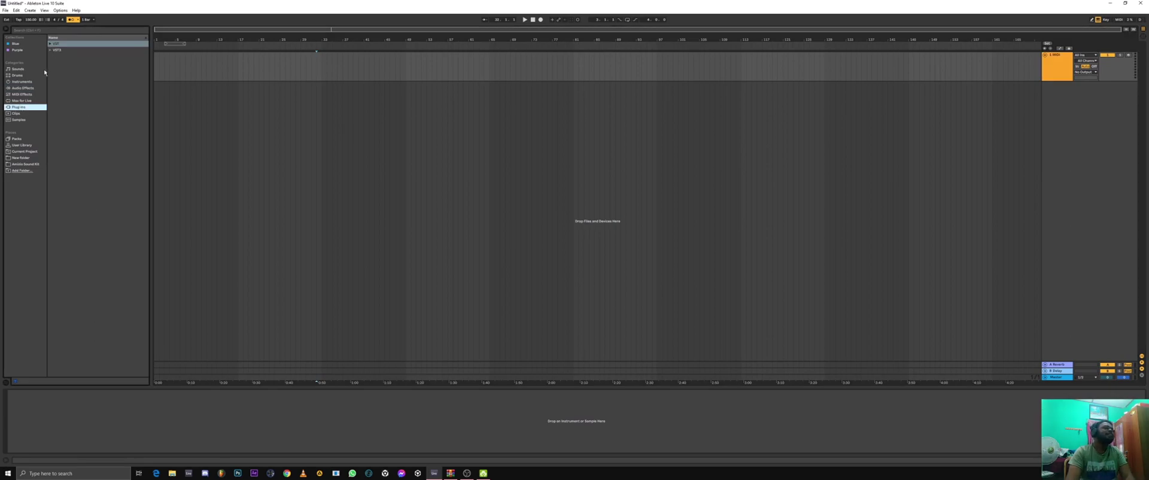
pyautogui.click(51, 50)
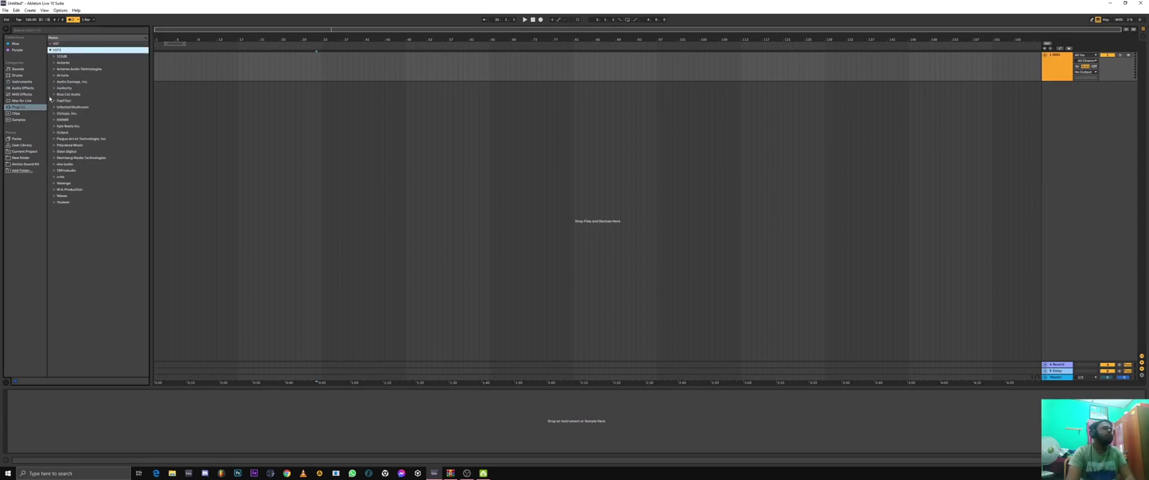
pyautogui.click(54, 77)
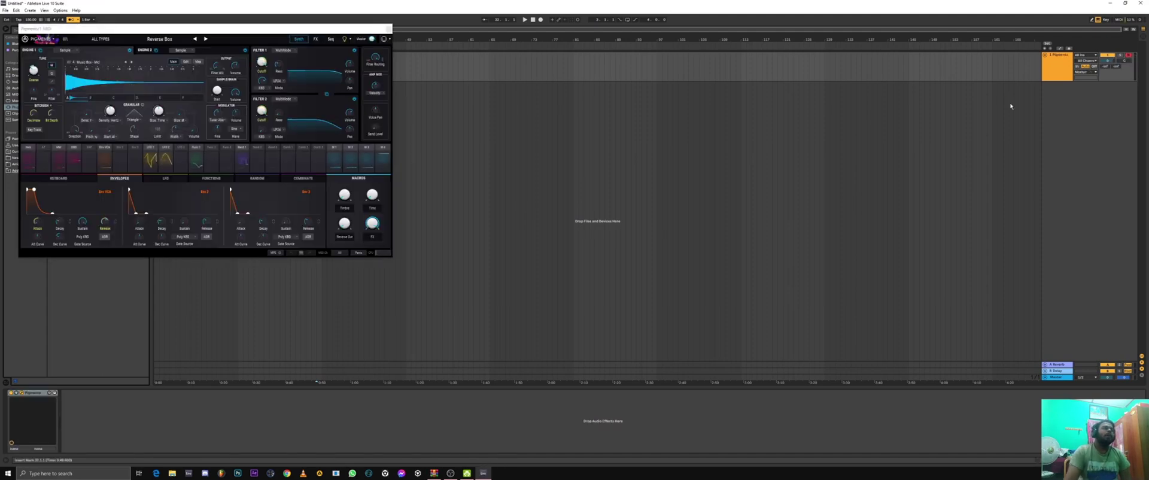
pyautogui.moveTo(293, 30); pyautogui.dragTo(662, 82)
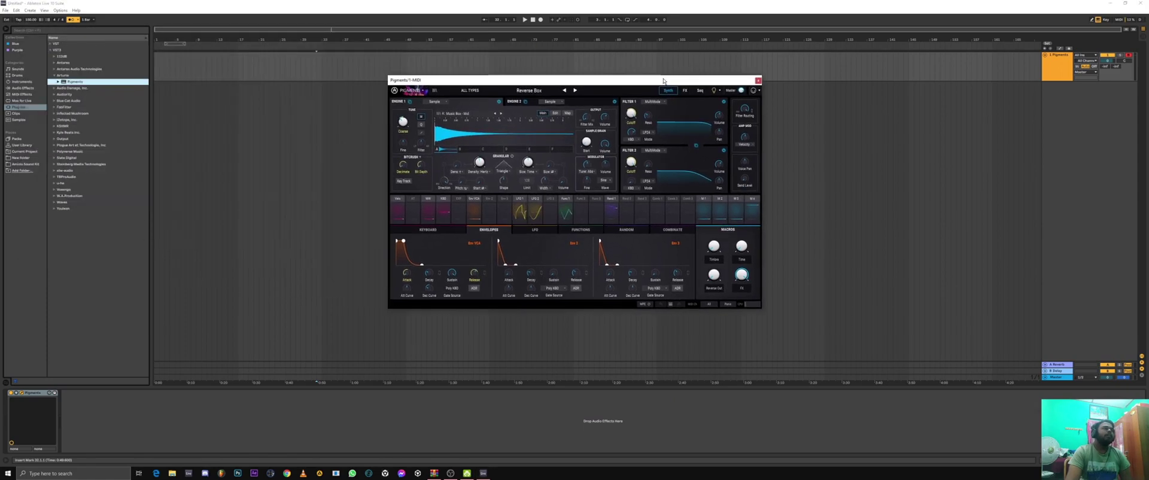
# Step: Close the Pigments plug-in window, leaving the instrument loaded on the MIDI track
pyautogui.click(130, 224)
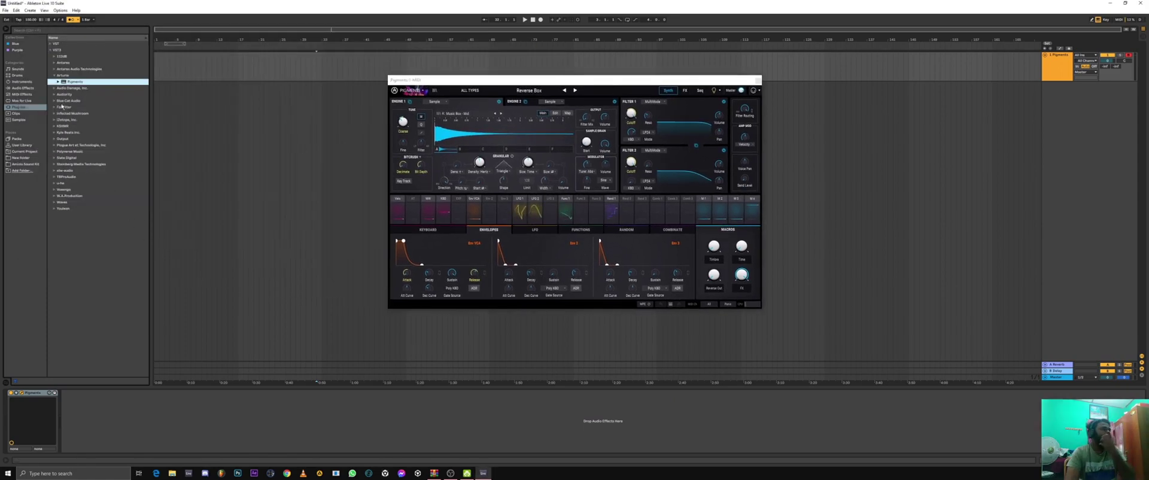
pyautogui.click(57, 76)
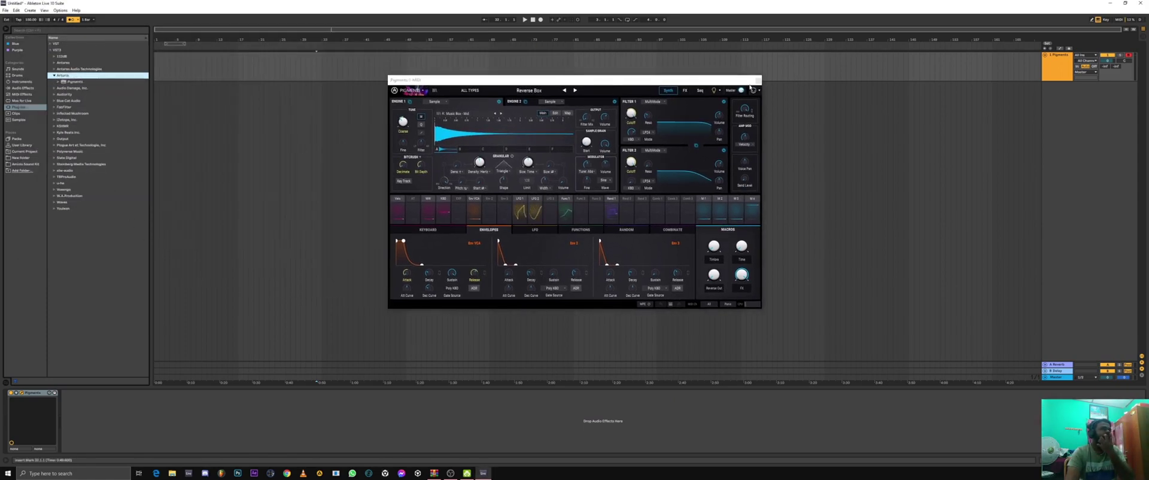
pyautogui.click(758, 80)
pyautogui.click(25, 244)
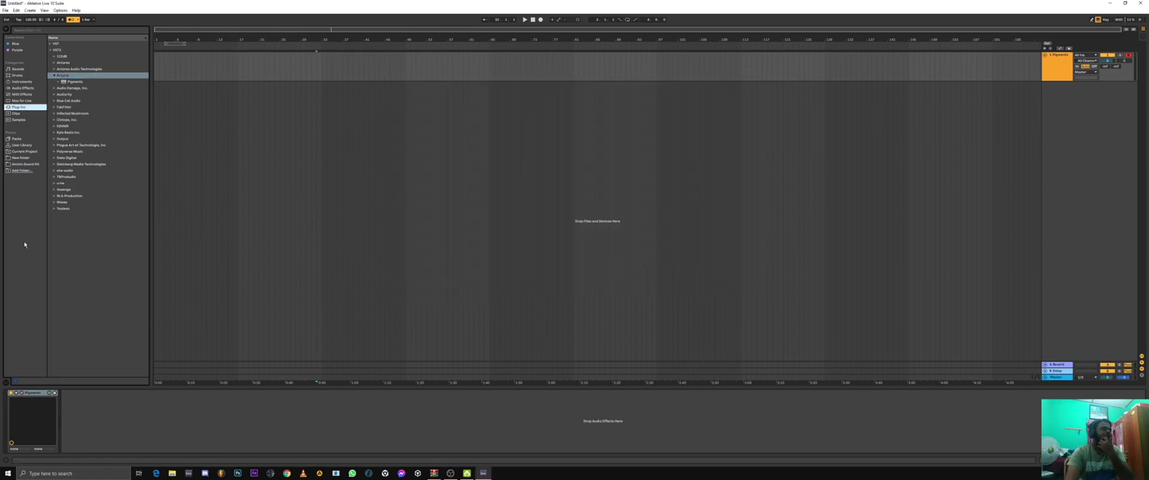
# Step: Browse the built-in Instruments, show the Operator preset folders, and look through Audio Effects including Channel EQ and Limiter
pyautogui.click(31, 81)
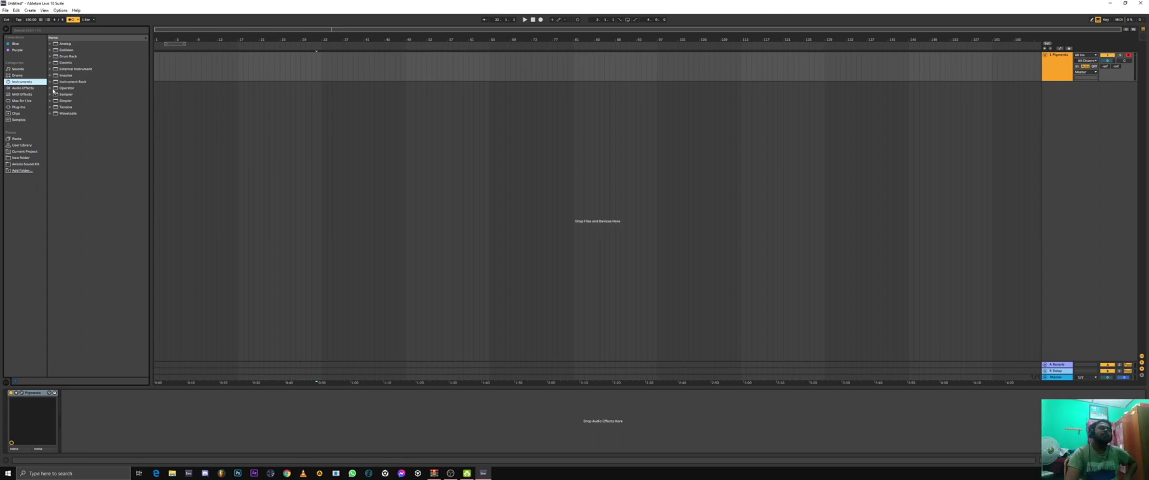
pyautogui.click(50, 89)
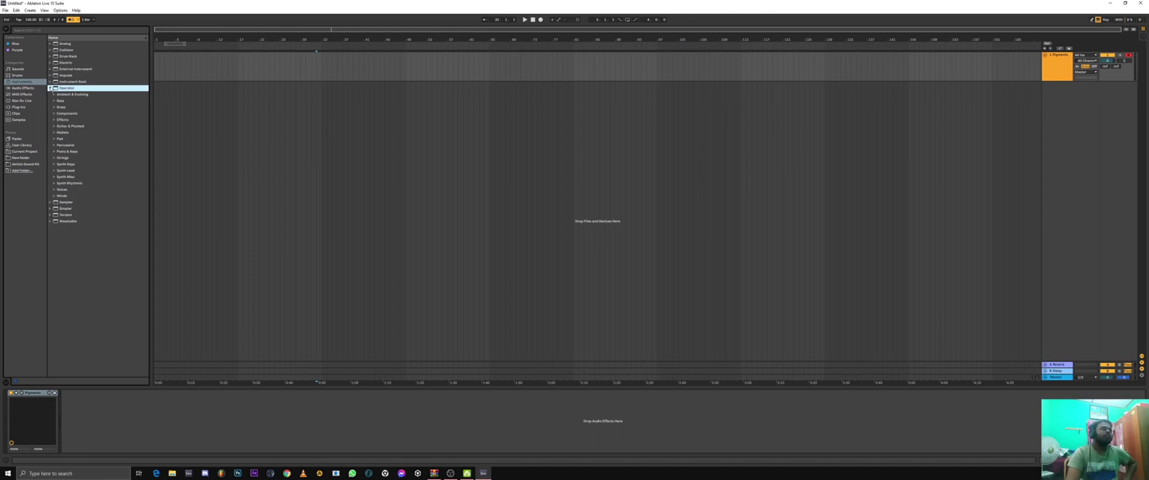
pyautogui.click(29, 89)
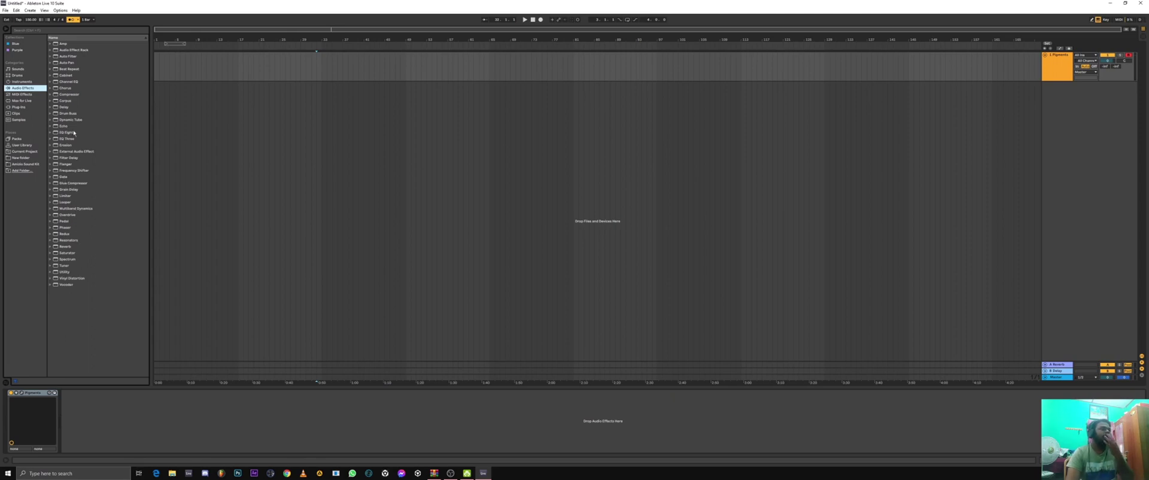
pyautogui.click(59, 82)
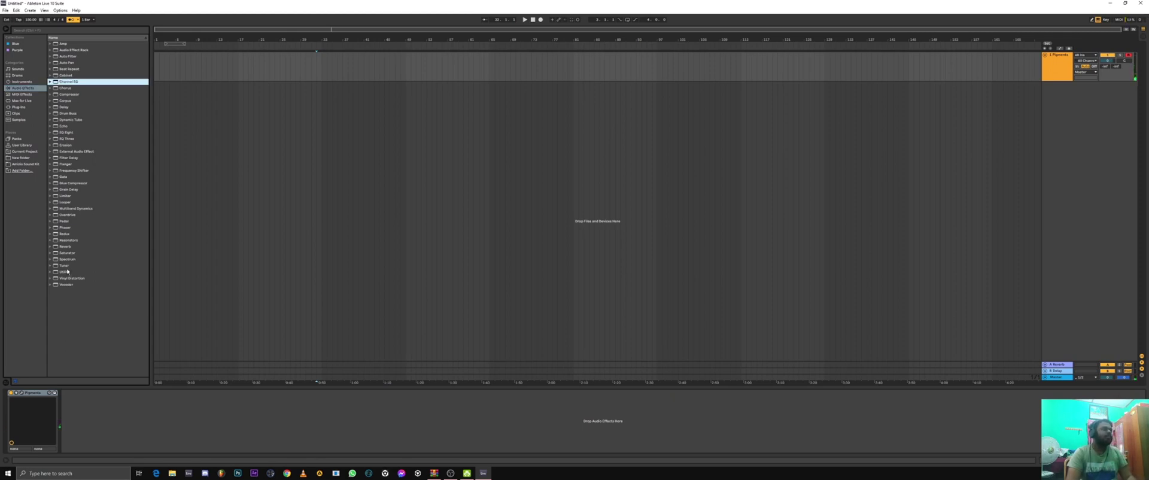
pyautogui.click(64, 196)
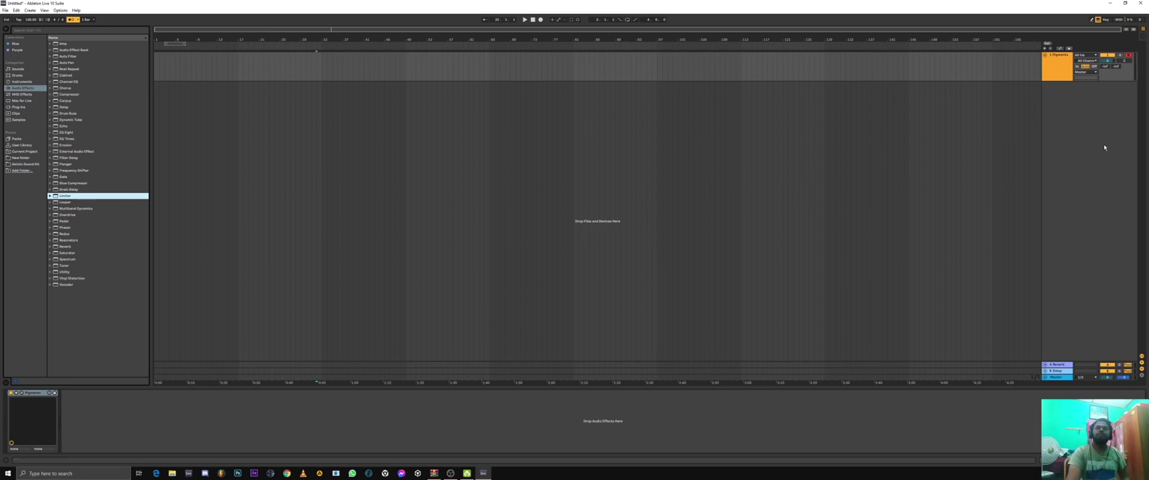
# Step: Test a note on the Pigments track with the computer MIDI keyboard, and show and exit Key Map mode
pyautogui.click(1058, 67)
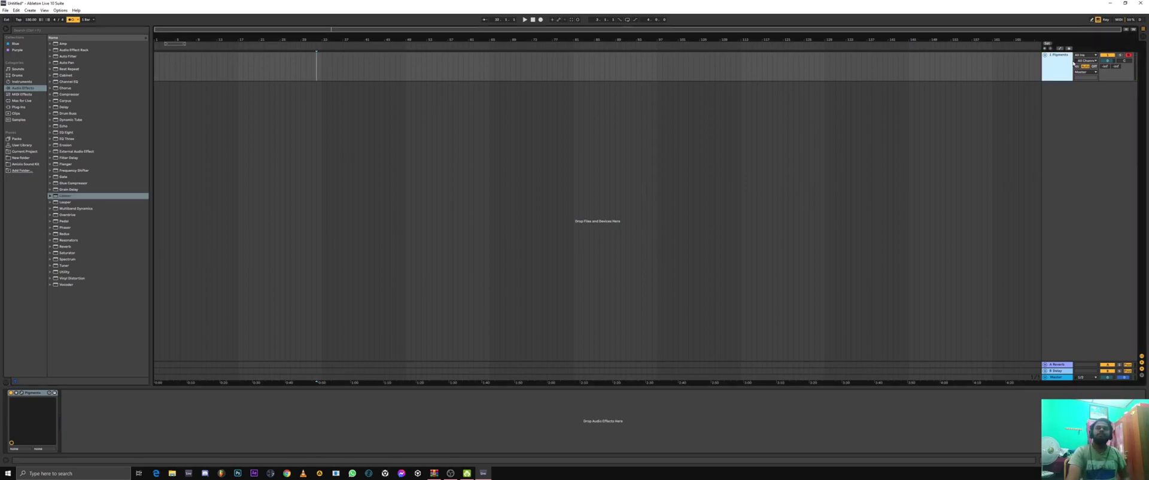
pyautogui.click(1099, 21)
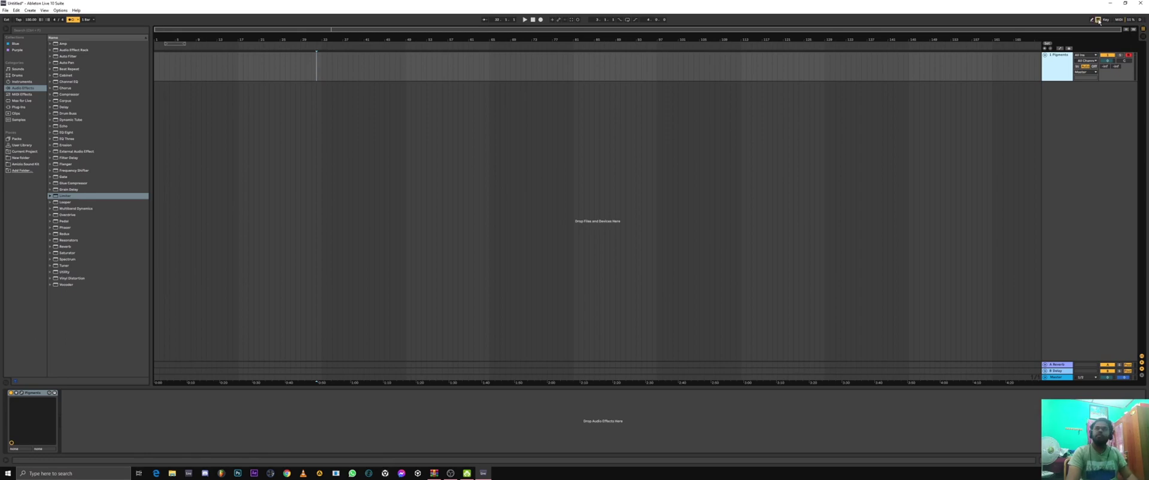
pyautogui.press('a')
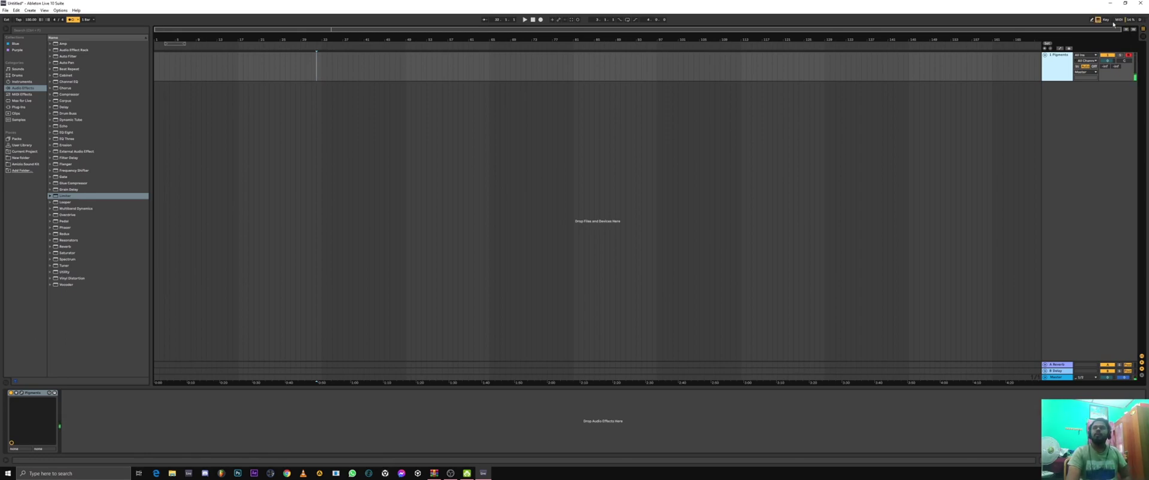
pyautogui.click(1106, 20)
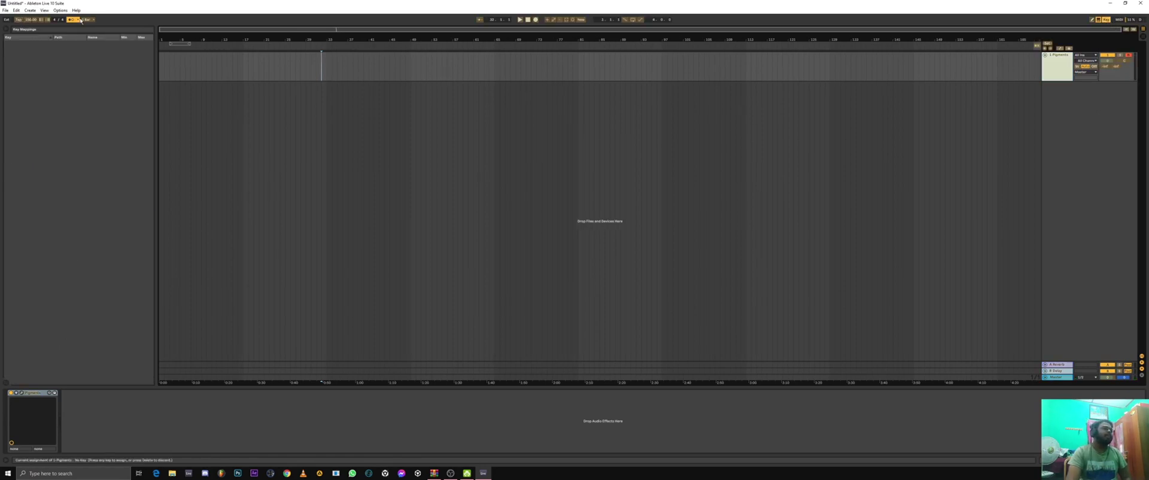
pyautogui.click(1105, 19)
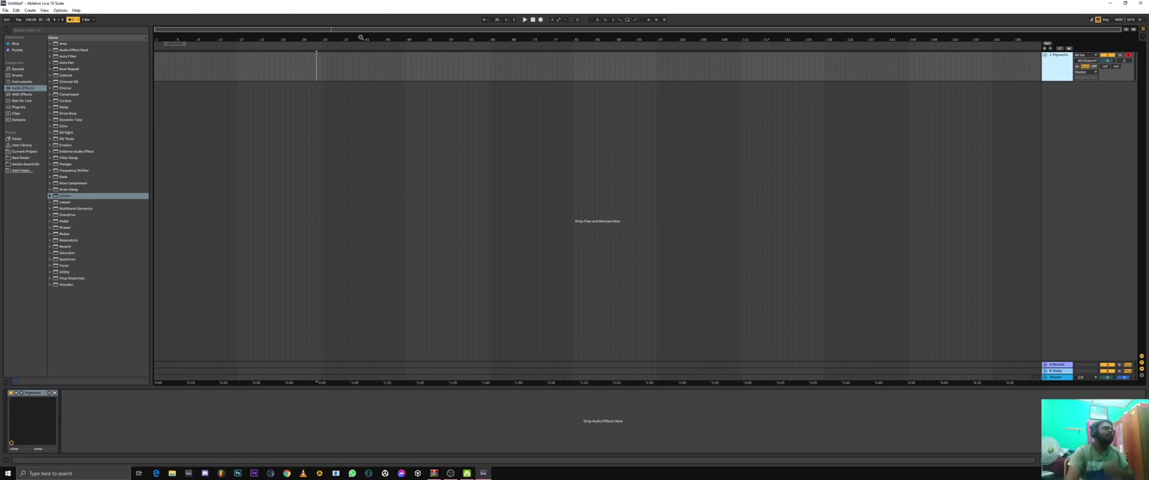
# Step: Delete the Reverb and Delay return tracks from the arrangement
pyautogui.moveTo(354, 29)
pyautogui.mouseDown()
pyautogui.moveTo(355, 55)
pyautogui.moveTo(354, 28)
pyautogui.mouseUp()
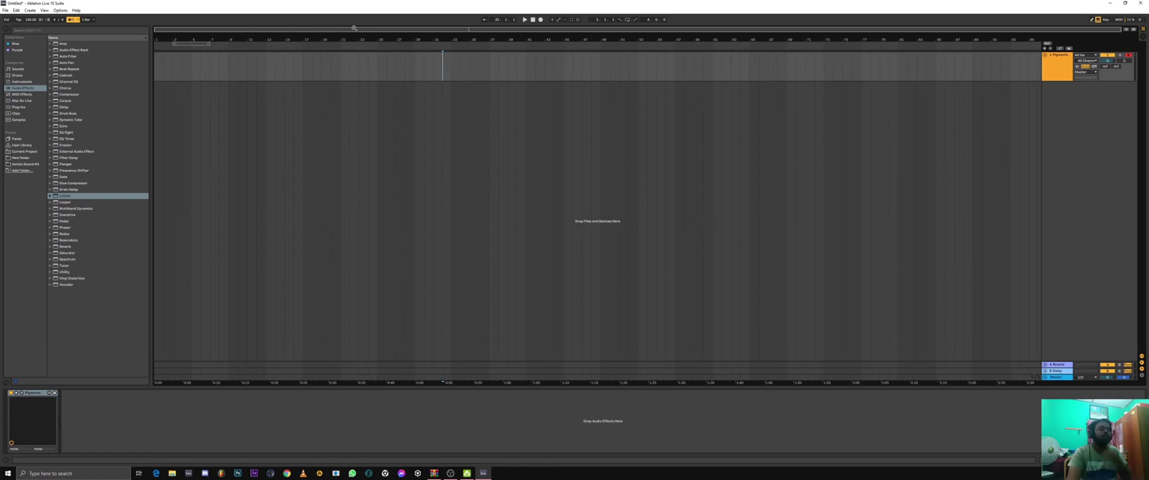
pyautogui.click(1058, 366)
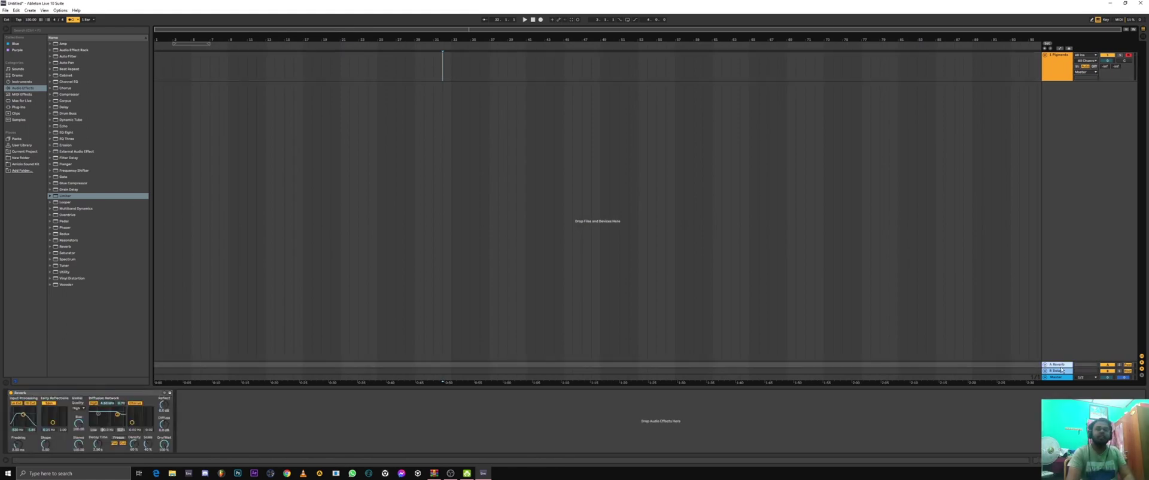
pyautogui.press('Delete')
pyautogui.press('Delete')
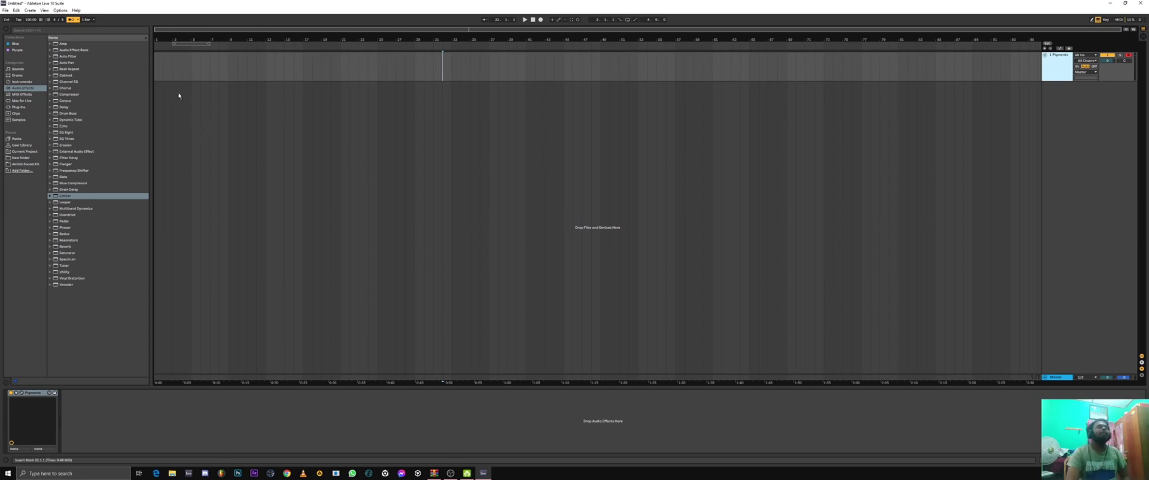
pyautogui.moveTo(158, 70); pyautogui.dragTo(246, 72)
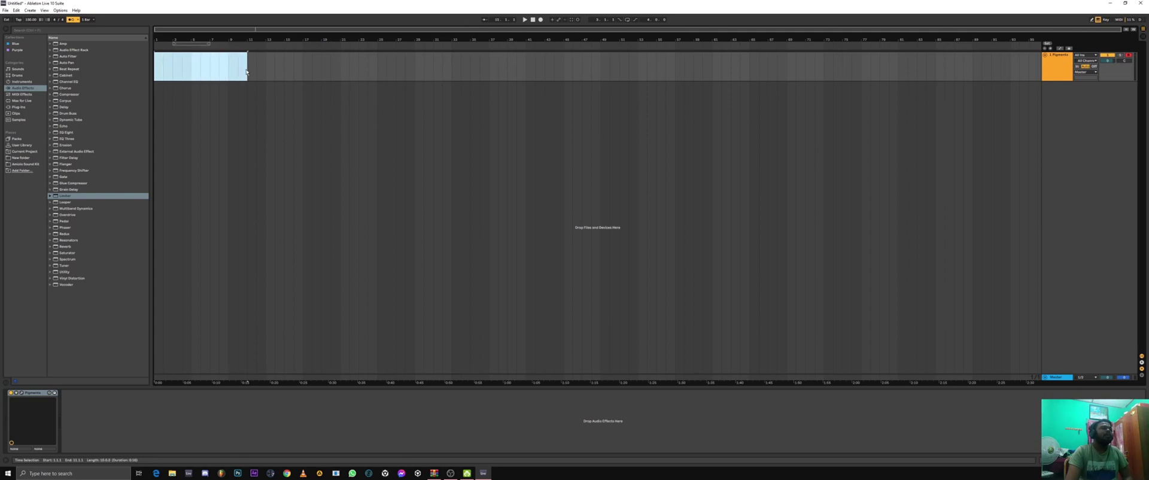
pyautogui.click(250, 119)
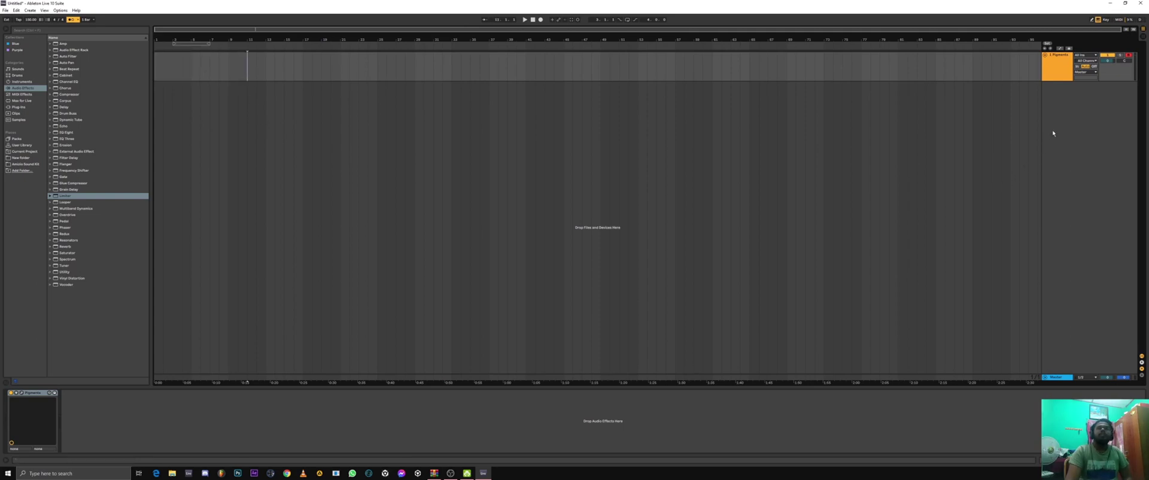
pyautogui.click(1058, 79)
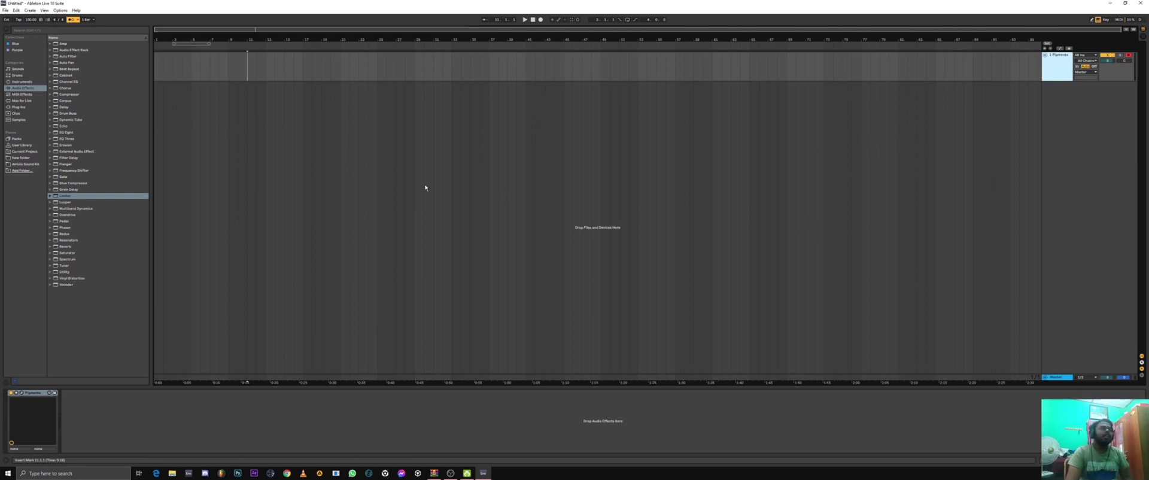
# Step: Insert an empty 16-bar MIDI clip at the start of the Pigments track, spanning bars 1 to 17
pyautogui.click(155, 71)
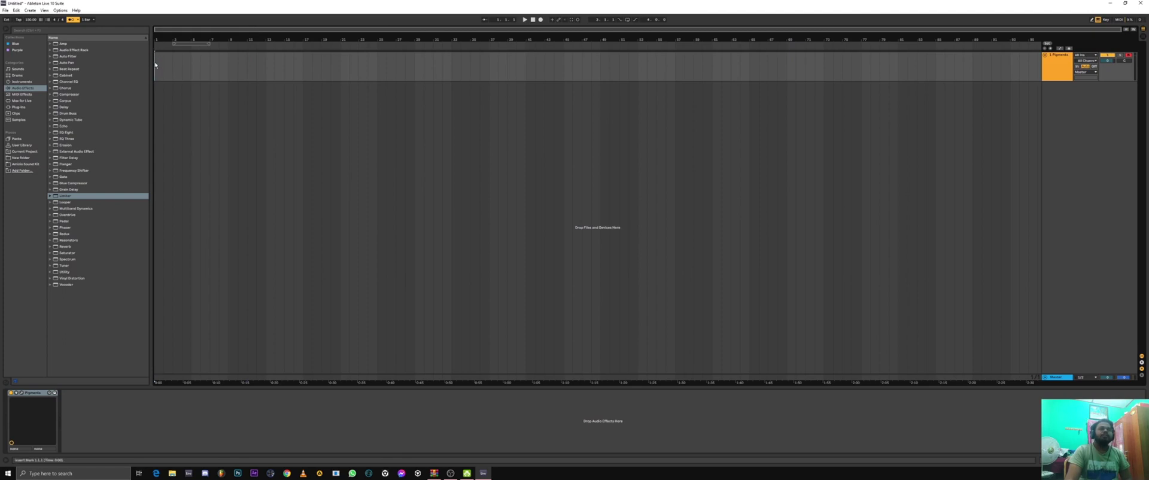
pyautogui.moveTo(159, 65); pyautogui.dragTo(301, 77)
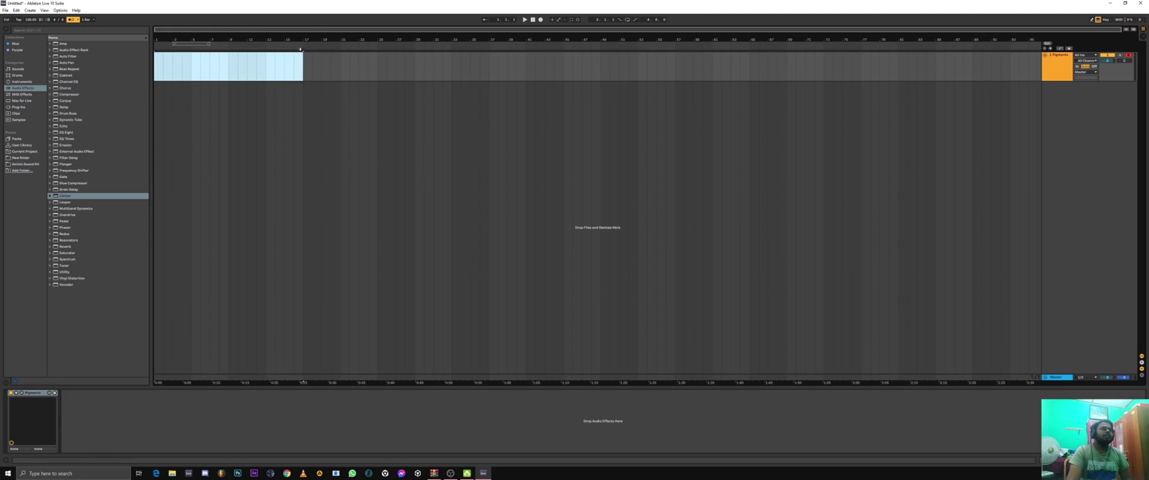
pyautogui.hotkey('ctrl', 'shift', 'm')
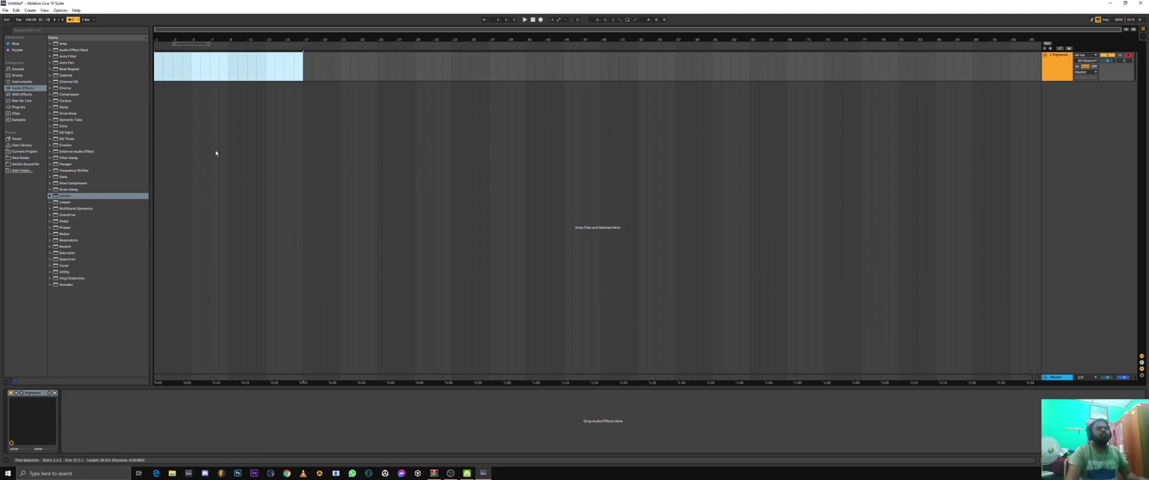
pyautogui.hotkey('ctrl', 'shift', 'm')
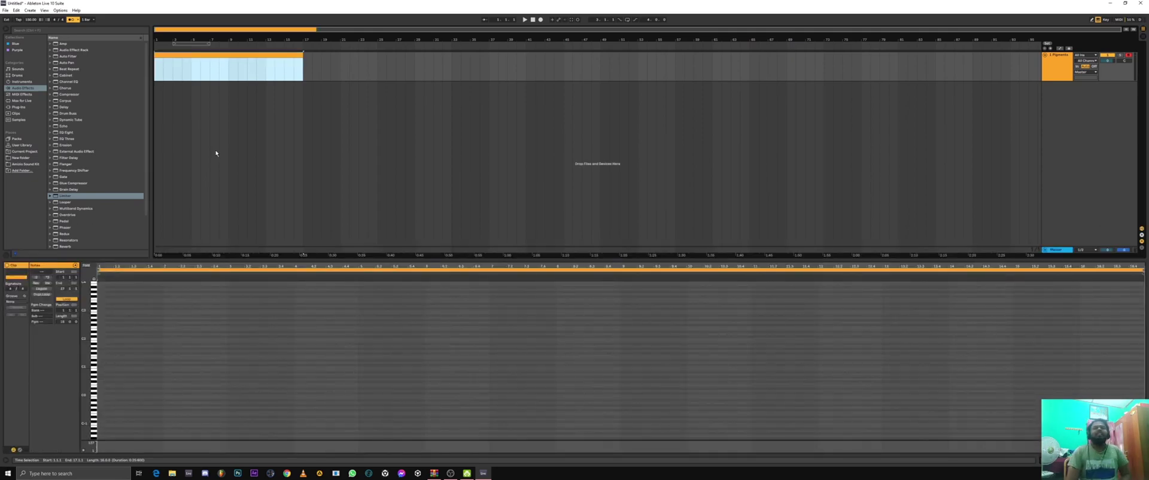
# Step: Enlarge the clip's note editor and audition several keys of the piano roll through Pigments
pyautogui.moveTo(224, 261); pyautogui.dragTo(225, 176)
pyautogui.moveTo(84, 296); pyautogui.dragTo(86, 291)
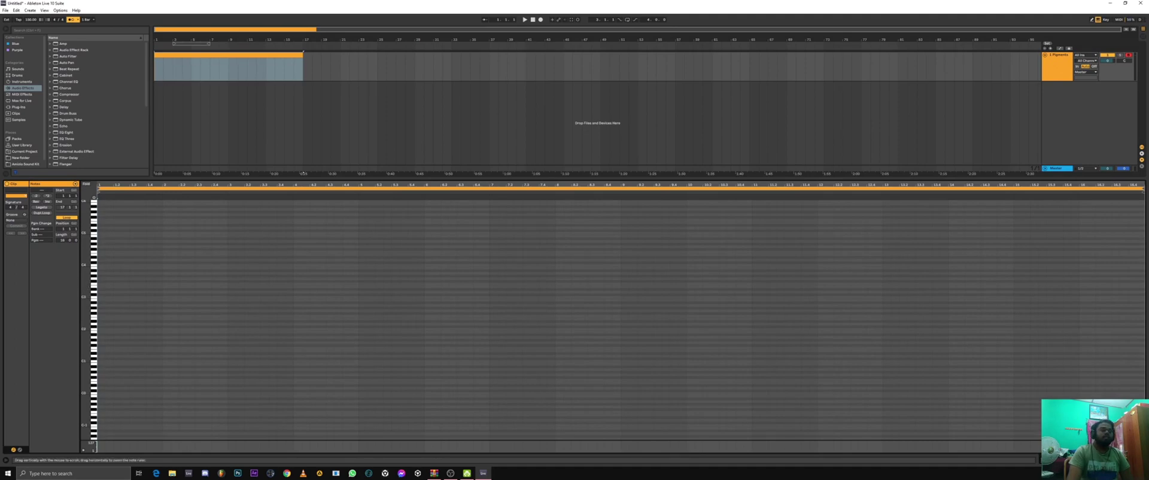
pyautogui.moveTo(85, 289)
pyautogui.mouseDown()
pyautogui.moveTo(120, 290)
pyautogui.moveTo(90, 292)
pyautogui.mouseUp()
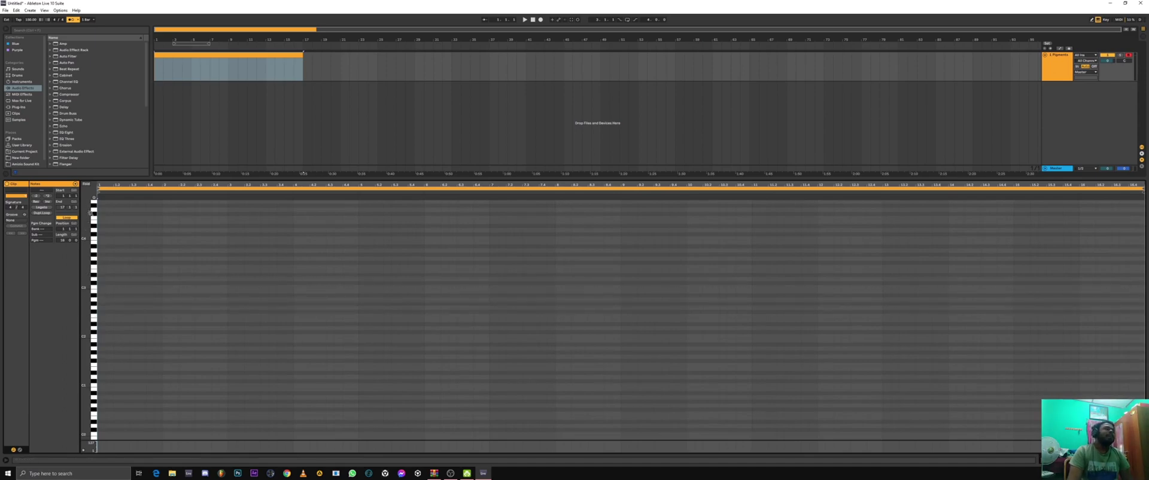
pyautogui.click(94, 198)
pyautogui.click(95, 257)
pyautogui.click(94, 267)
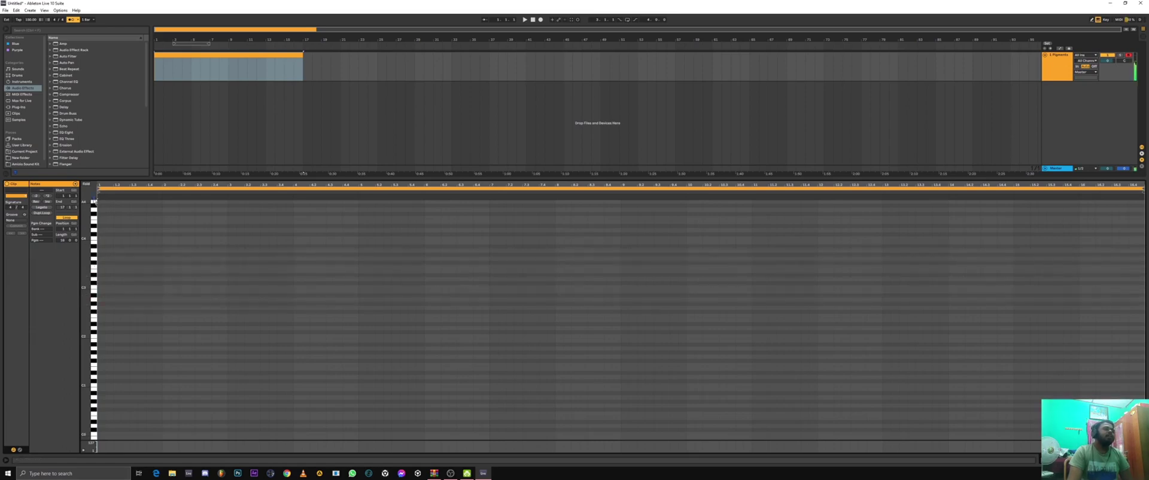
pyautogui.click(94, 198)
pyautogui.click(94, 258)
pyautogui.click(95, 272)
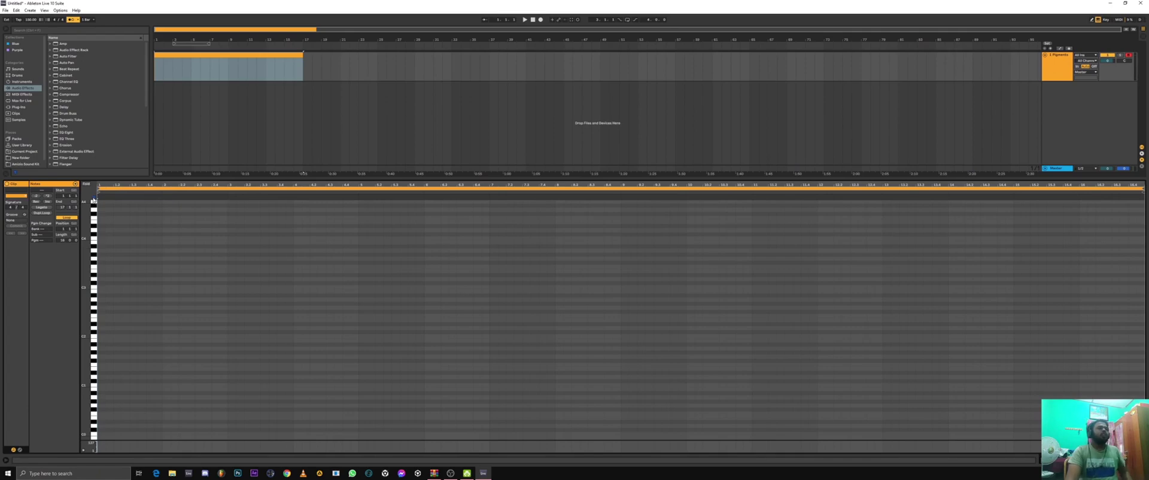
# Step: Add an F note at the start of the MIDI clip, lengthen it to about one beat, and play it back
pyautogui.click(93, 267)
pyautogui.doubleClick(100, 268)
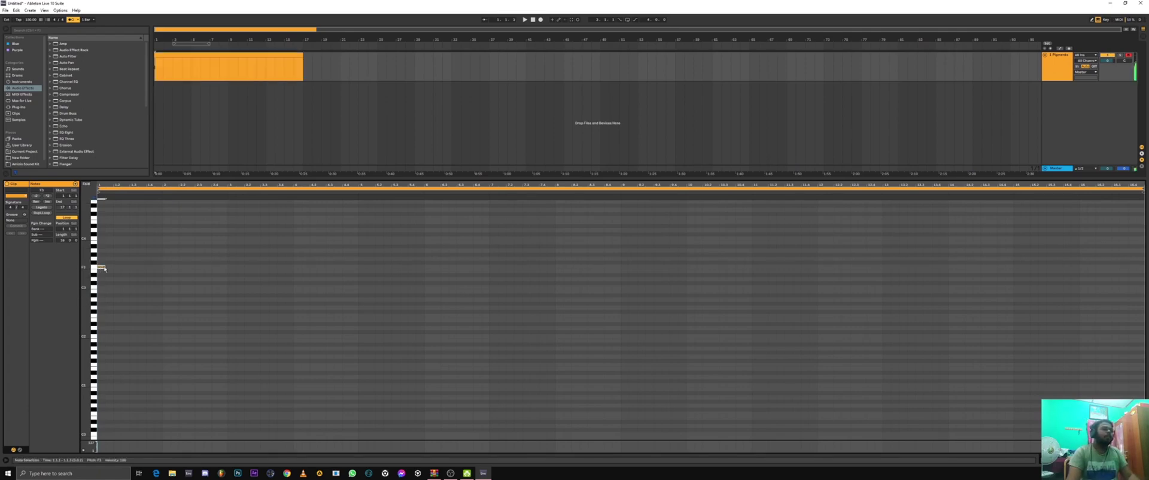
pyautogui.moveTo(105, 267); pyautogui.dragTo(113, 266)
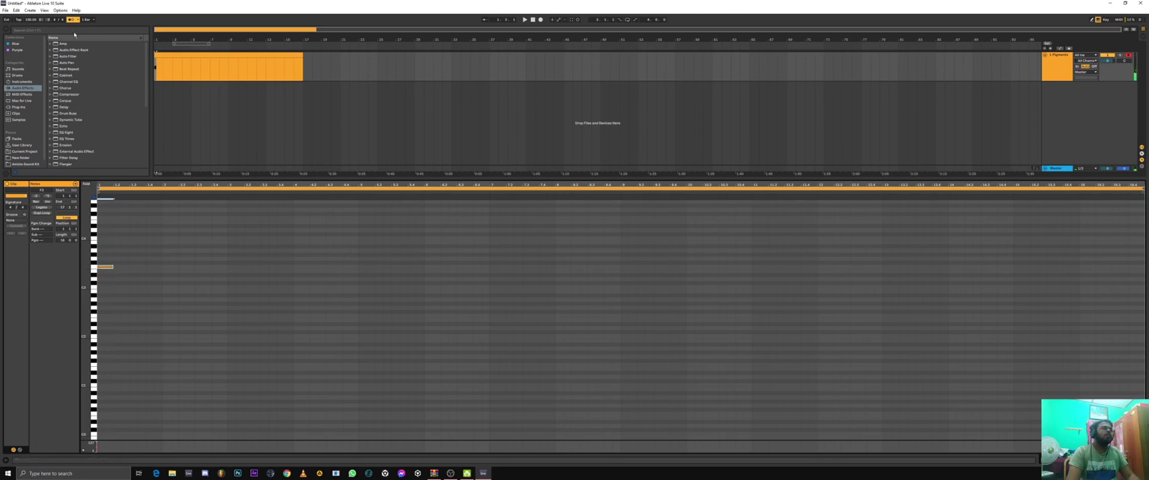
pyautogui.press('space')
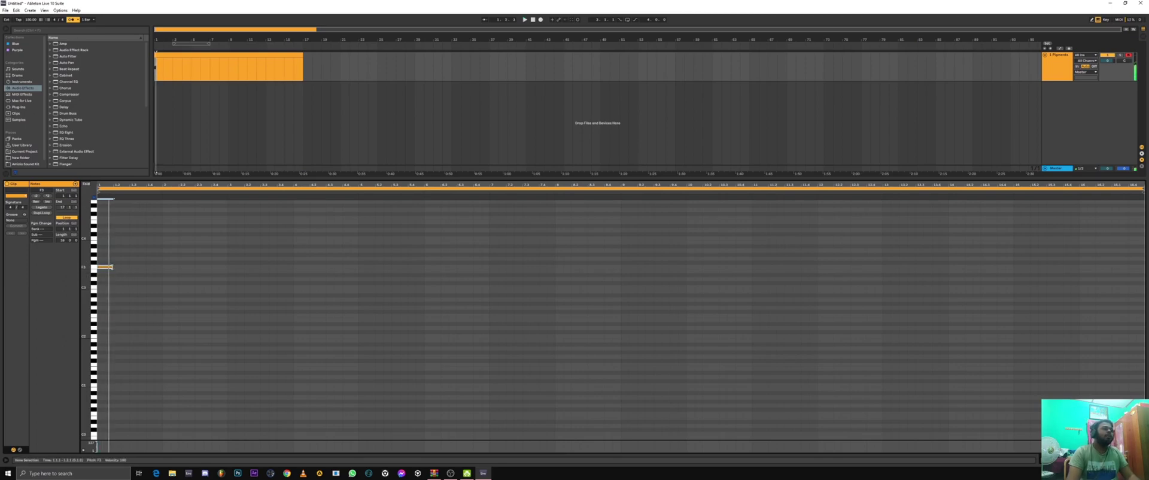
pyautogui.moveTo(83, 269); pyautogui.dragTo(88, 270)
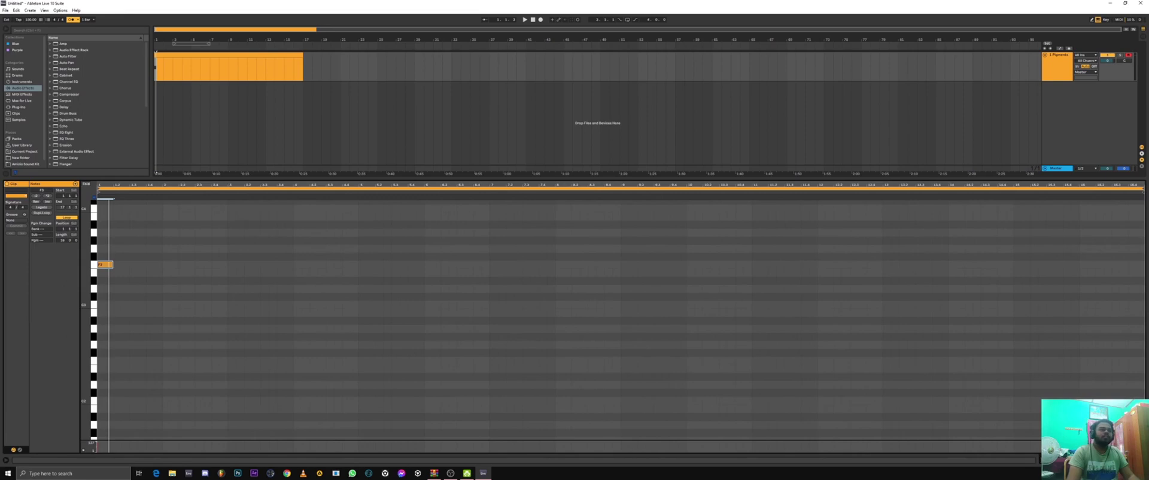
pyautogui.hotkey('ctrl', 'z')
pyautogui.hotkey('ctrl', 'z')
pyautogui.hotkey('ctrl', 'y')
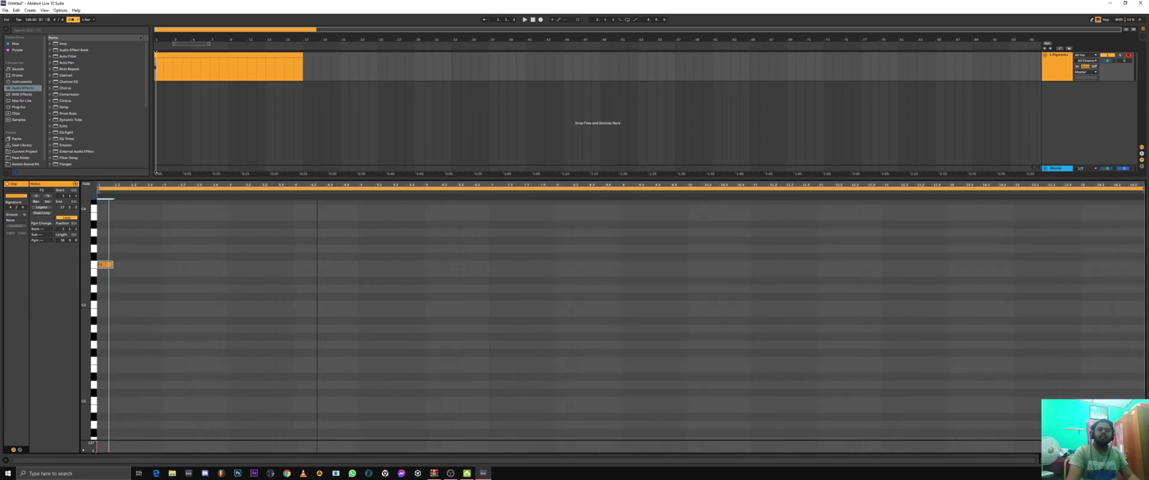
pyautogui.hotkey('ctrl', 'y')
# Step: Build the opening rhythm on F with two short notes in beat 1 and a one-beat note on beat 2, and audition it
pyautogui.moveTo(327, 185); pyautogui.dragTo(327, 211)
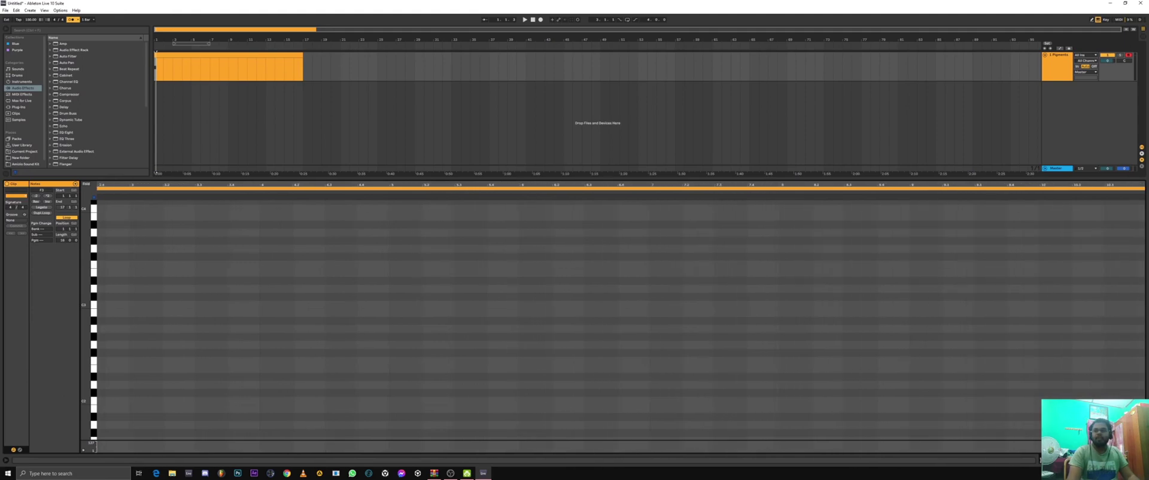
pyautogui.moveTo(627, 185)
pyautogui.mouseDown()
pyautogui.moveTo(627, 168)
pyautogui.moveTo(626, 185)
pyautogui.mouseUp()
pyautogui.moveTo(1078, 185); pyautogui.dragTo(1143, 185)
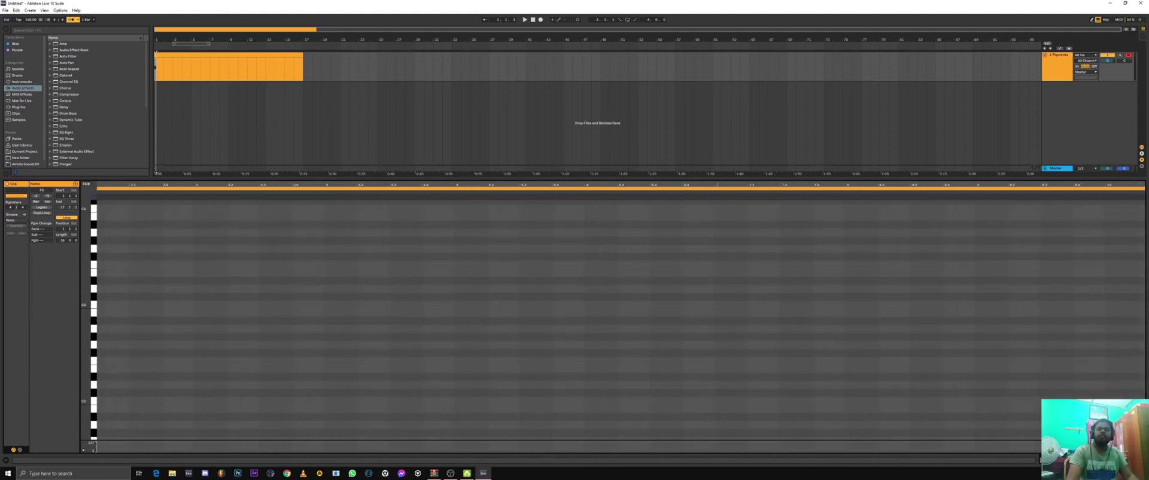
pyautogui.moveTo(821, 185); pyautogui.dragTo(983, 184)
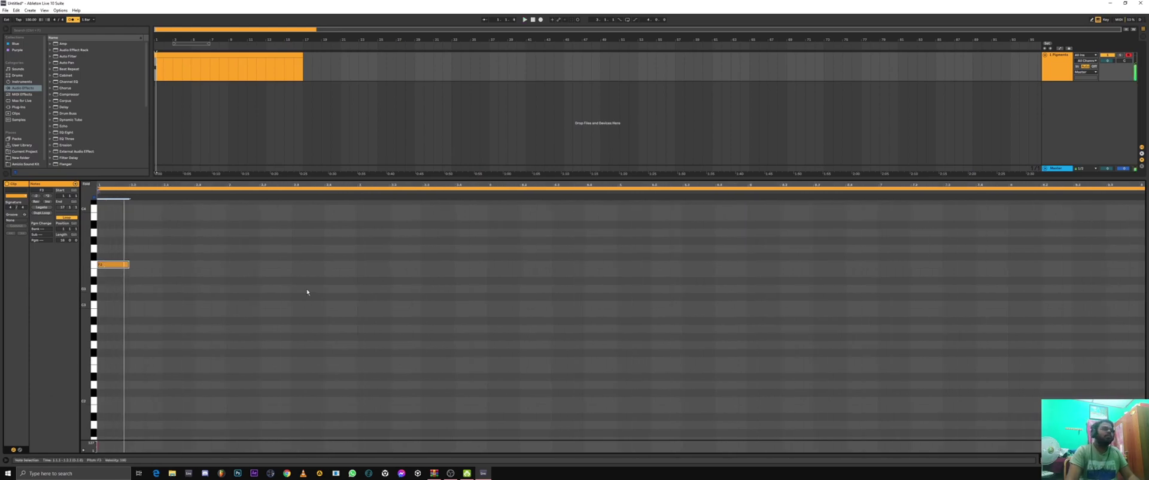
pyautogui.moveTo(128, 265)
pyautogui.mouseDown()
pyautogui.moveTo(105, 265)
pyautogui.moveTo(161, 268)
pyautogui.mouseUp()
pyautogui.doubleClick(110, 267)
pyautogui.click(130, 268)
pyautogui.press('space')
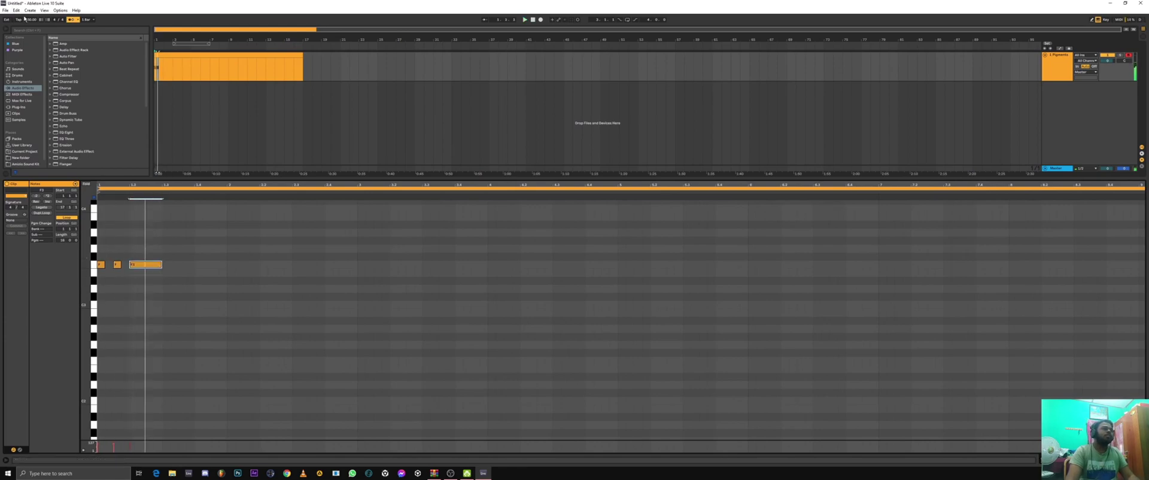
pyautogui.press('space')
# Step: Lower the project tempo and add a short F note directly after the one-beat note
pyautogui.moveTo(29, 20); pyautogui.dragTo(30, 32)
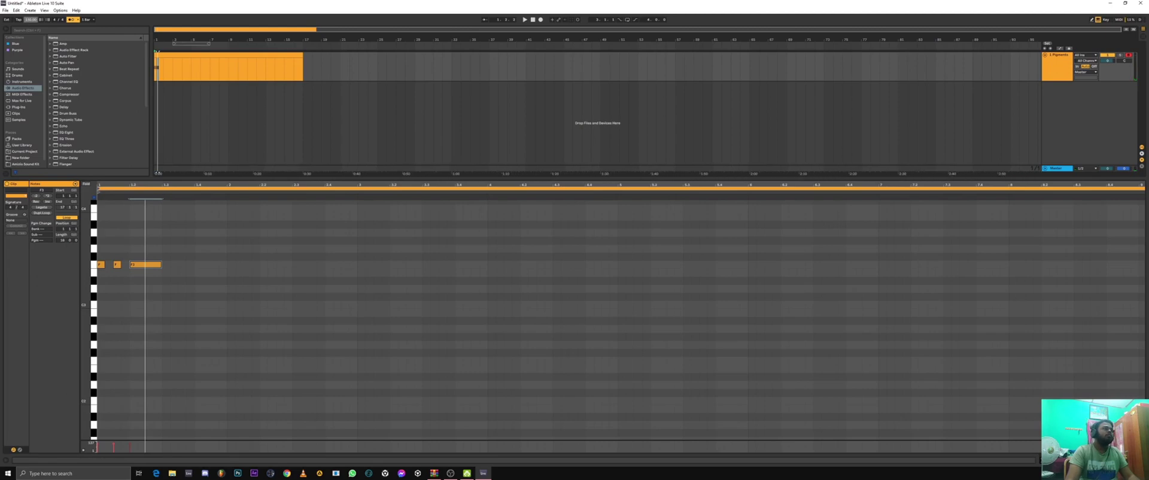
pyautogui.doubleClick(165, 265)
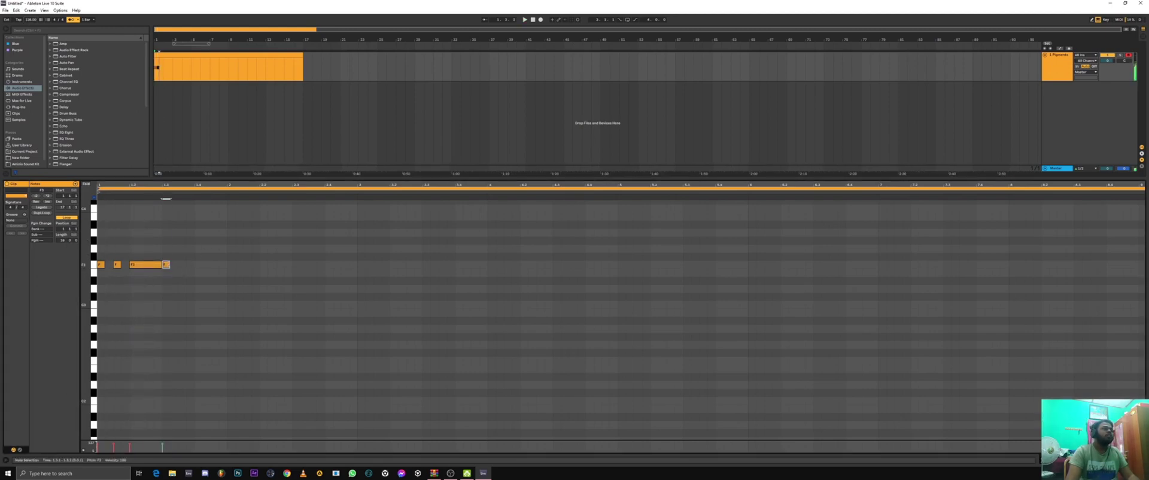
# Step: Add a short F note on the second half of beat 3 and a one-beat F on beat 4 of bar 1, and audition them
pyautogui.moveTo(177, 266); pyautogui.dragTo(227, 266)
pyautogui.doubleClick(199, 265)
pyautogui.press('space')
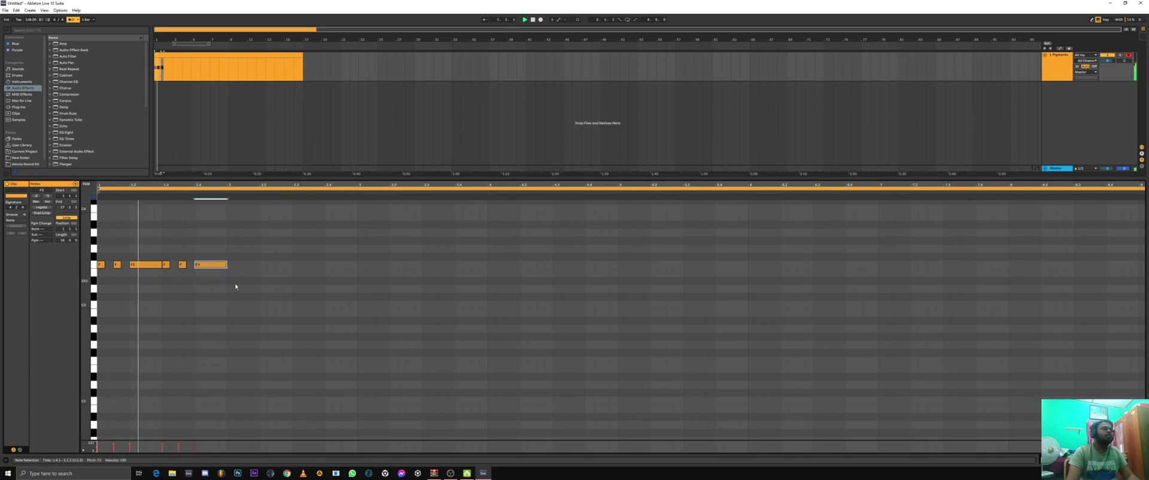
pyautogui.click(230, 268)
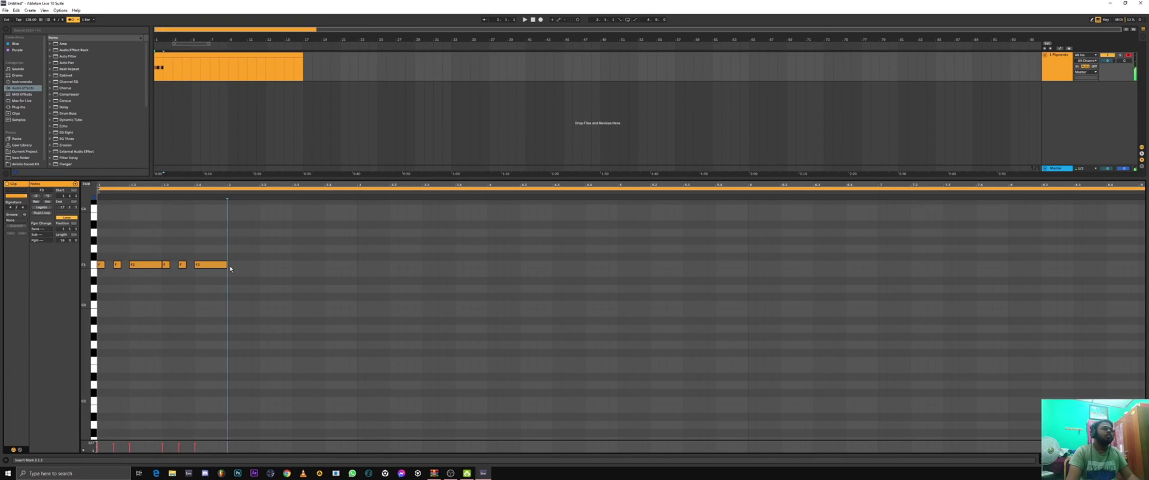
# Step: Add consecutive half-beat notes F, G#, C#, D# and F from the start of bar 2, and play the melody back
pyautogui.doubleClick(231, 265)
pyautogui.moveTo(235, 265); pyautogui.dragTo(259, 240)
pyautogui.doubleClick(247, 241)
pyautogui.doubleClick(264, 297)
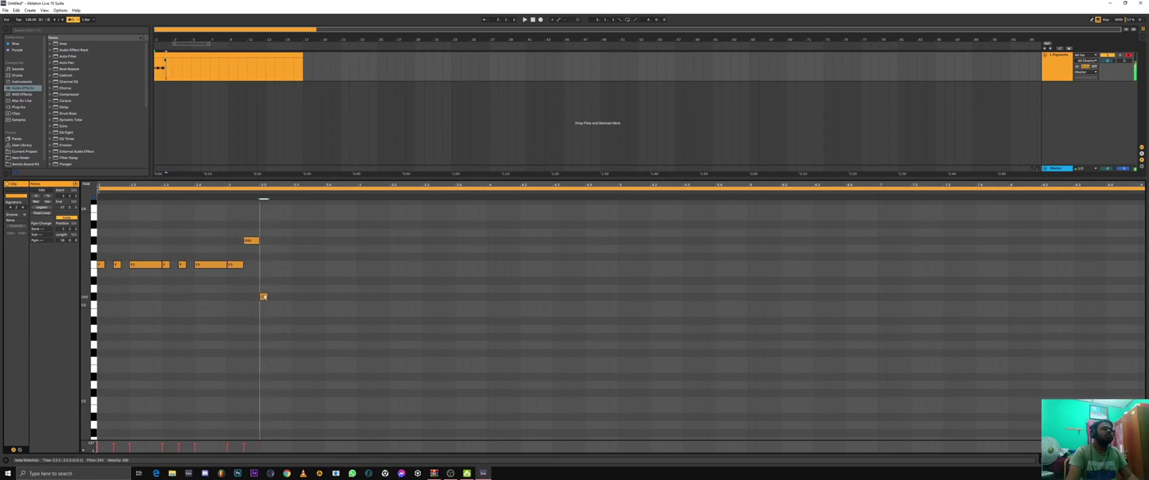
pyautogui.moveTo(267, 297); pyautogui.dragTo(309, 264)
pyautogui.doubleClick(279, 281)
pyautogui.doubleClick(296, 265)
pyautogui.press('space')
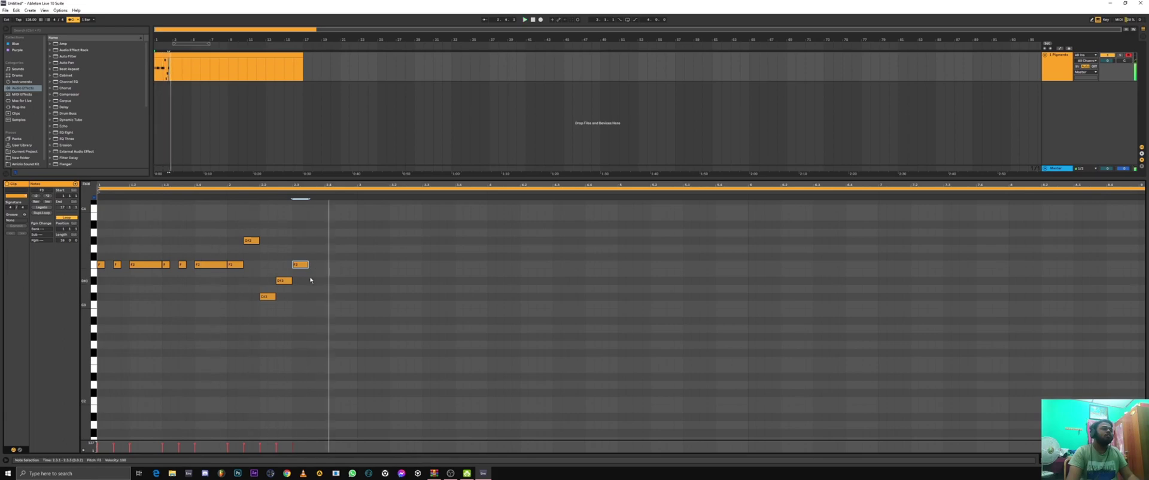
# Step: Try a short F# note on beat 4 of bar 2, remove it, and replay the melody
pyautogui.doubleClick(329, 256)
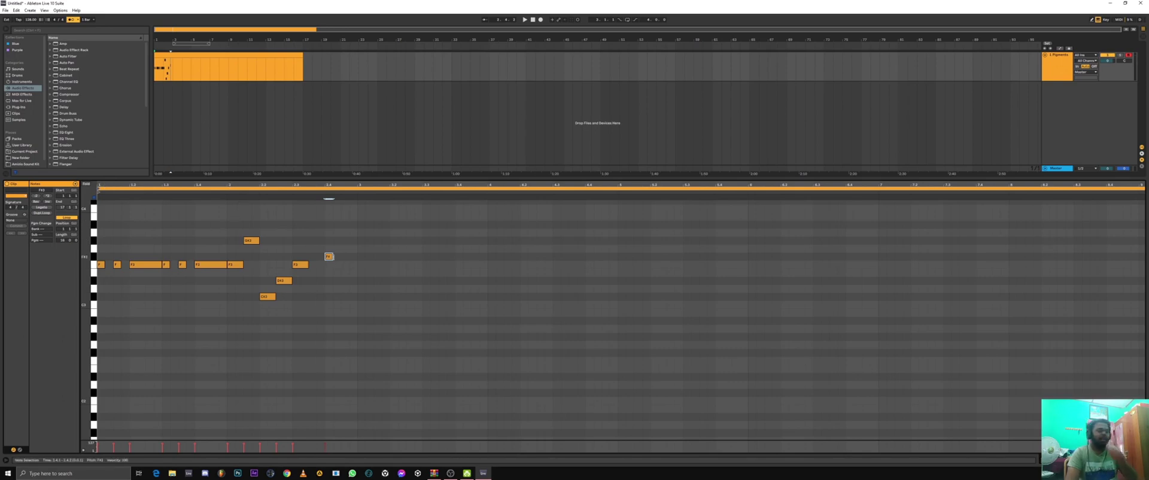
pyautogui.click(325, 256)
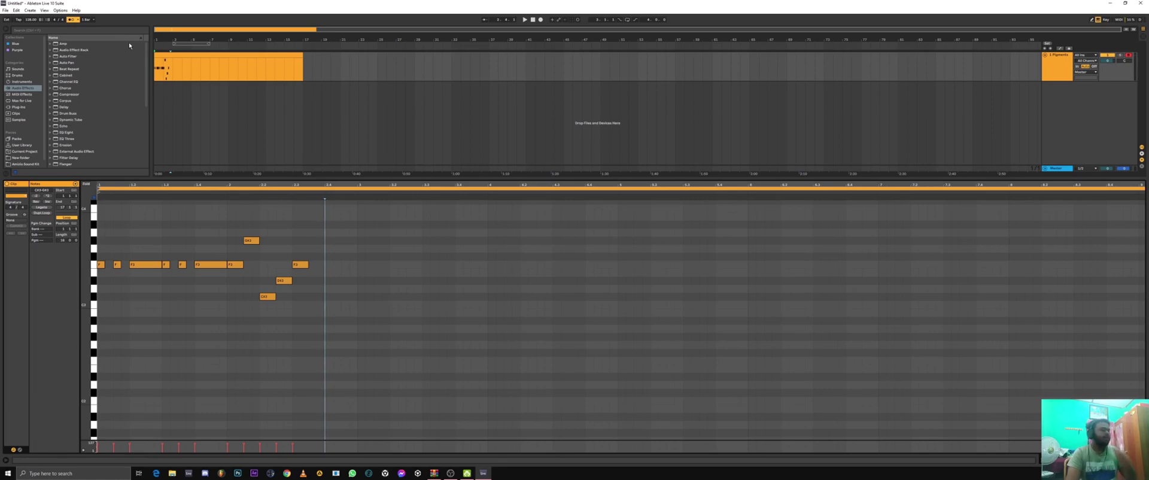
pyautogui.press('space')
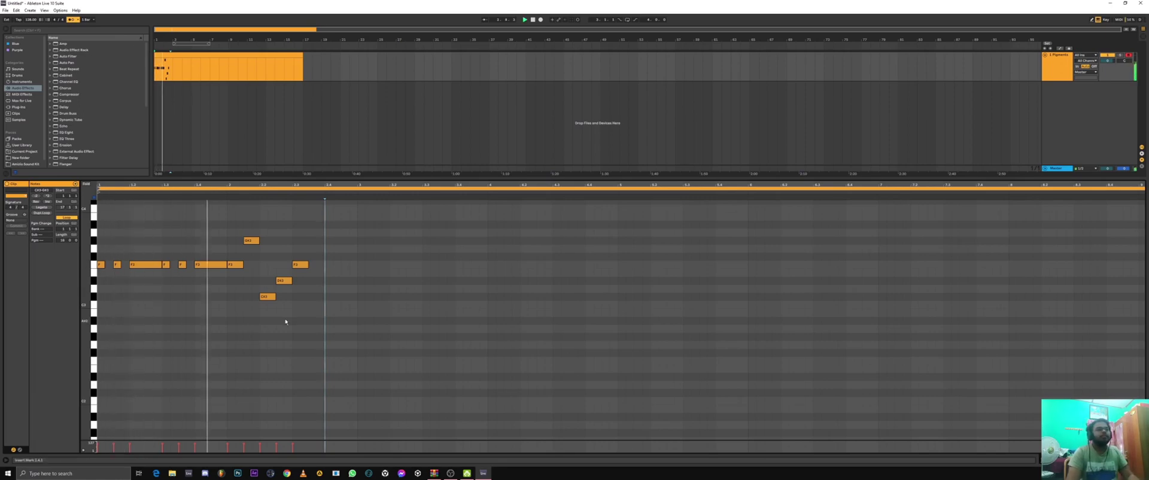
pyautogui.press('space')
# Step: Continue the melody through bars 3 and 4, starting bar 3 with short F# notes
pyautogui.doubleClick(361, 257)
pyautogui.moveTo(364, 257); pyautogui.dragTo(374, 256)
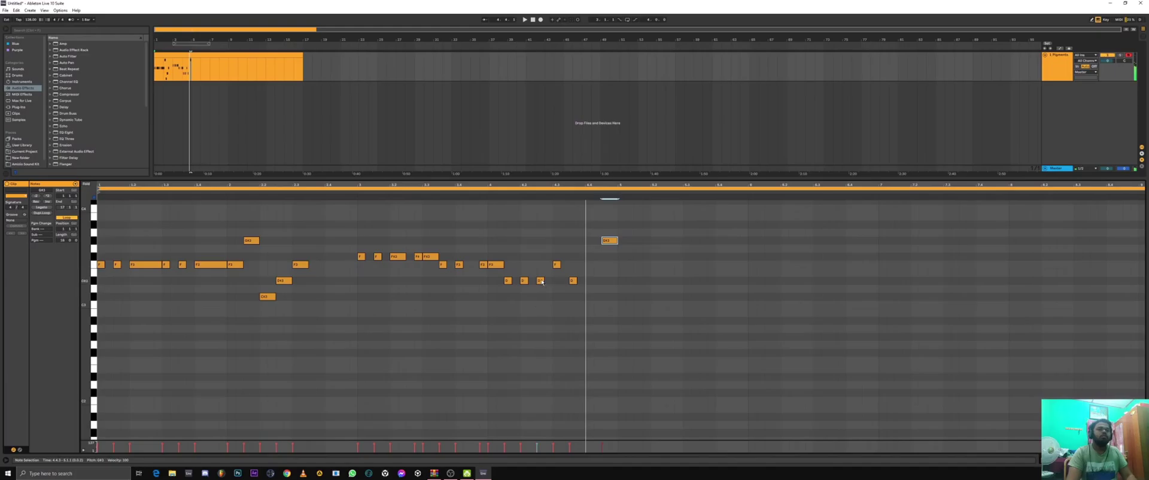
# Step: Delete the third D# in bar 4, move the F, D# and G# after it half a beat earlier, and play the result
pyautogui.doubleClick(541, 281)
pyautogui.moveTo(556, 265); pyautogui.dragTo(553, 285)
pyautogui.moveTo(605, 240); pyautogui.dragTo(588, 240)
pyautogui.press('space')
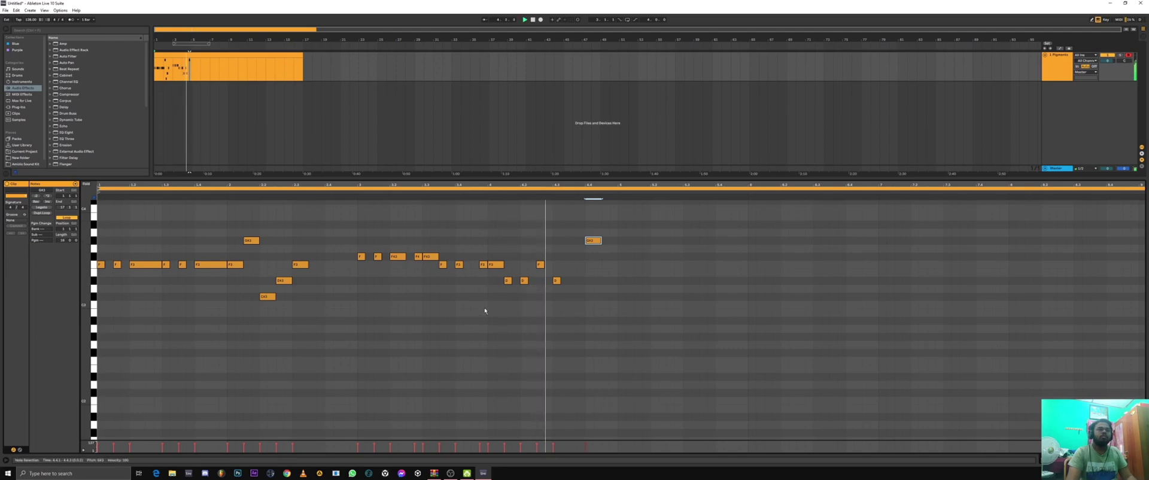
# Step: Show the Pigments track's device chain, look at the synth's own window, and close that window
pyautogui.doubleClick(1050, 72)
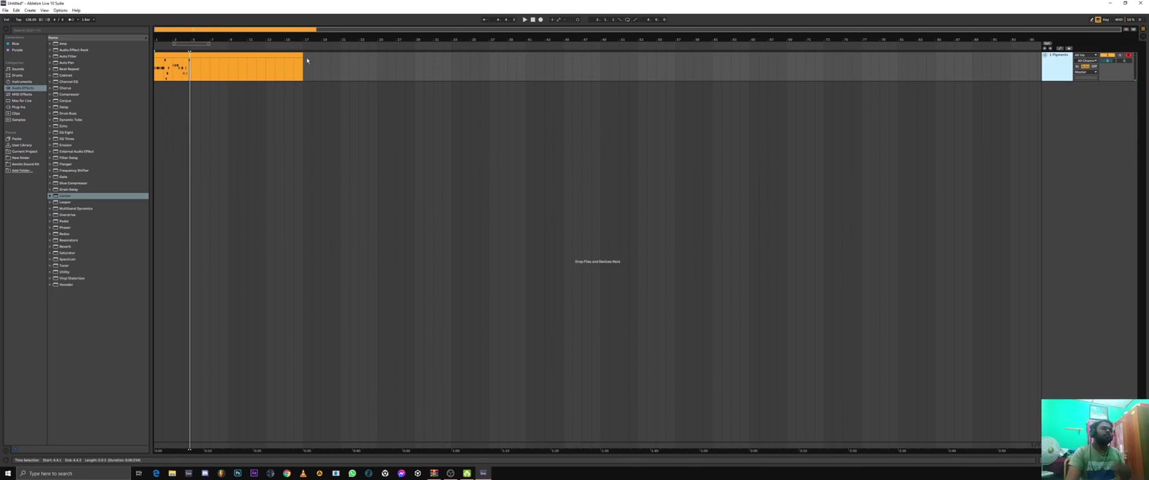
pyautogui.doubleClick(1051, 72)
pyautogui.click(22, 393)
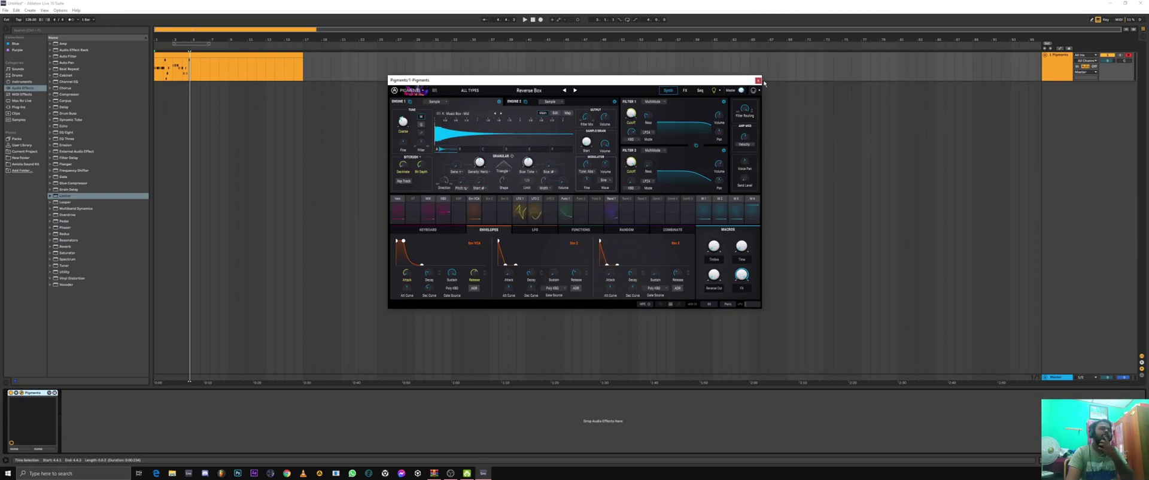
pyautogui.click(758, 81)
# Step: Make the Pigments track taller and shorten its melody clip to four bars, ending at bar 5
pyautogui.moveTo(182, 29); pyautogui.dragTo(182, 30)
pyautogui.moveTo(1041, 81)
pyautogui.mouseDown()
pyautogui.moveTo(1041, 236)
pyautogui.moveTo(1041, 59)
pyautogui.moveTo(1041, 87)
pyautogui.mouseUp()
pyautogui.click(439, 121)
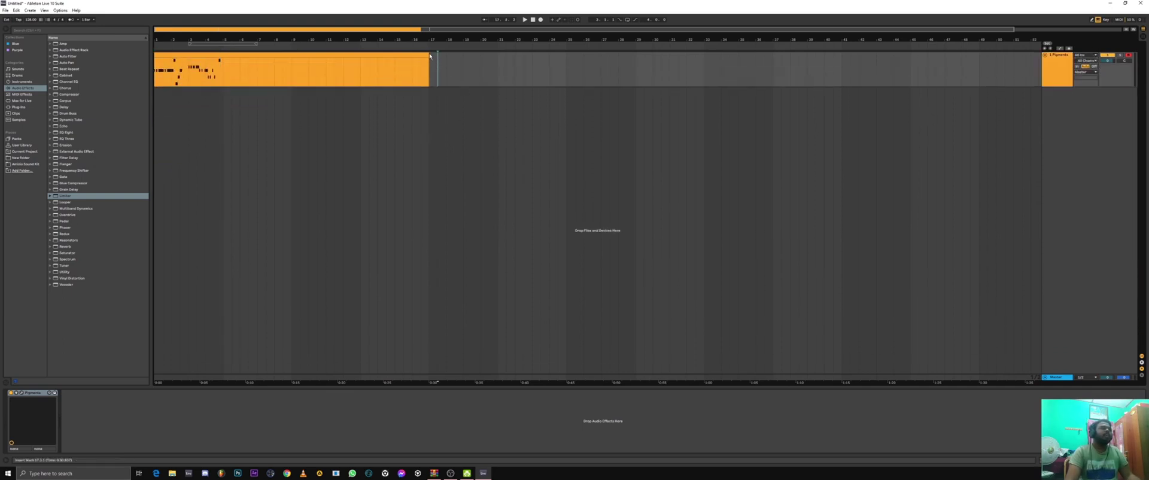
pyautogui.moveTo(429, 53); pyautogui.dragTo(223, 54)
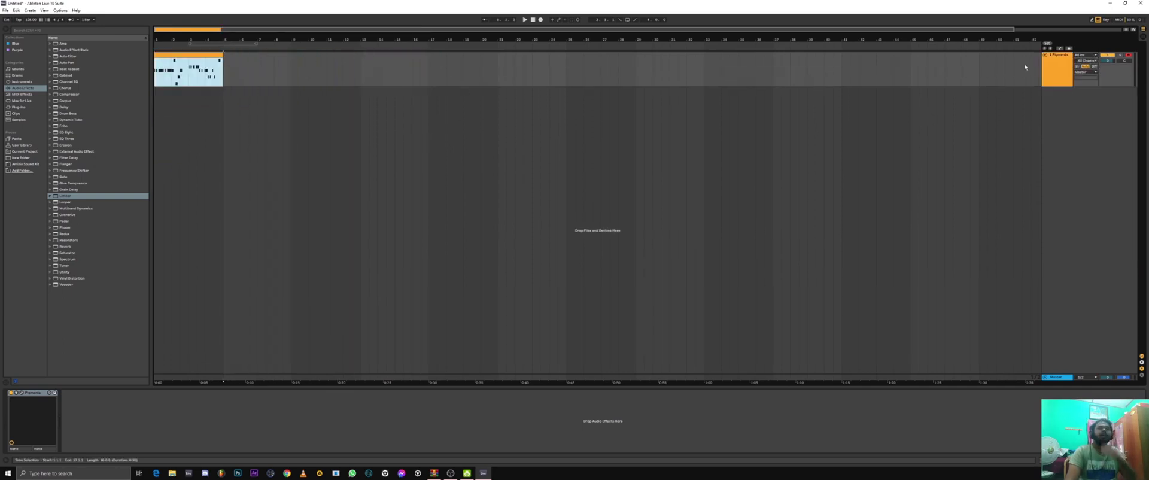
pyautogui.click(1058, 67)
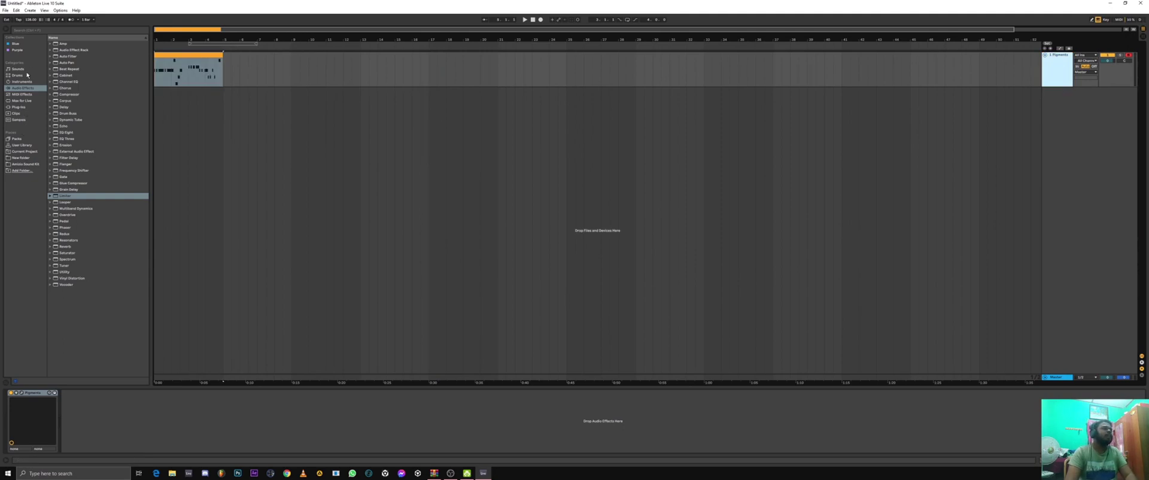
pyautogui.click(27, 30)
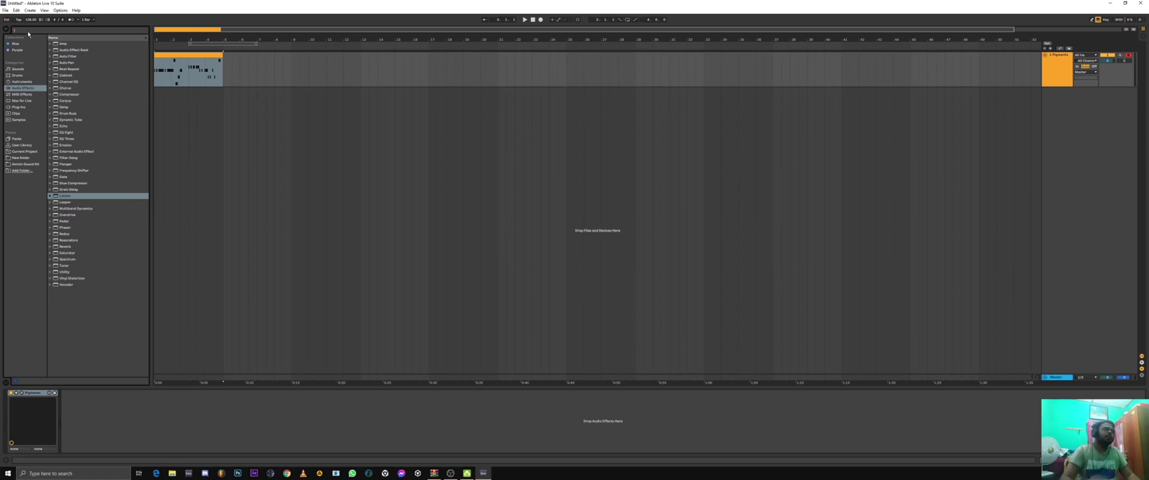
pyautogui.click(1048, 75)
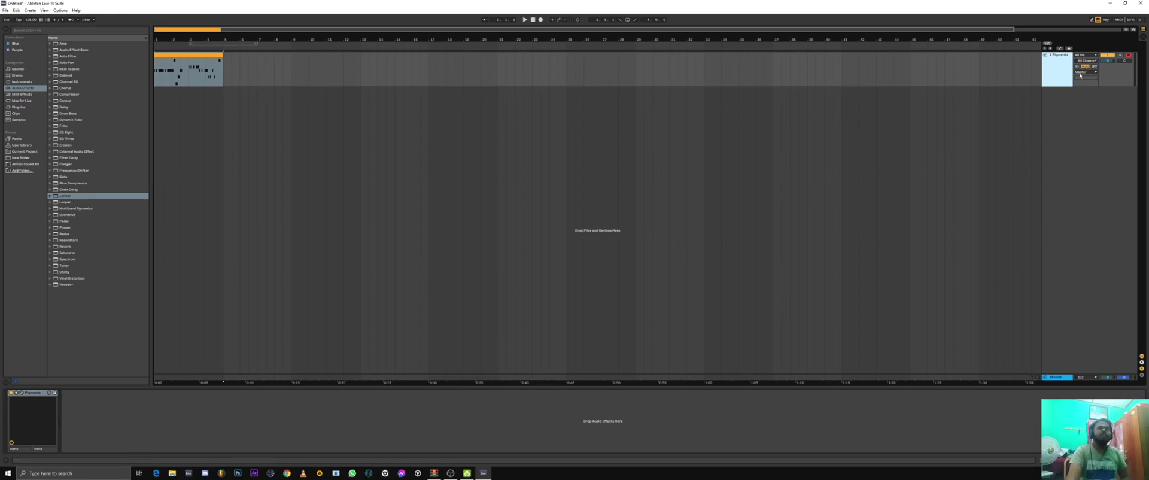
pyautogui.click(958, 135)
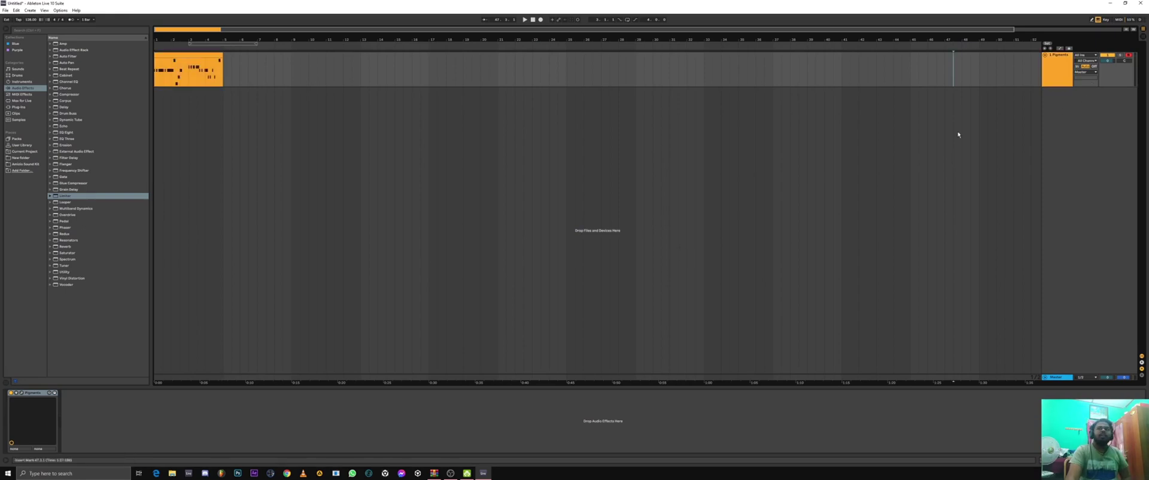
pyautogui.click(1056, 78)
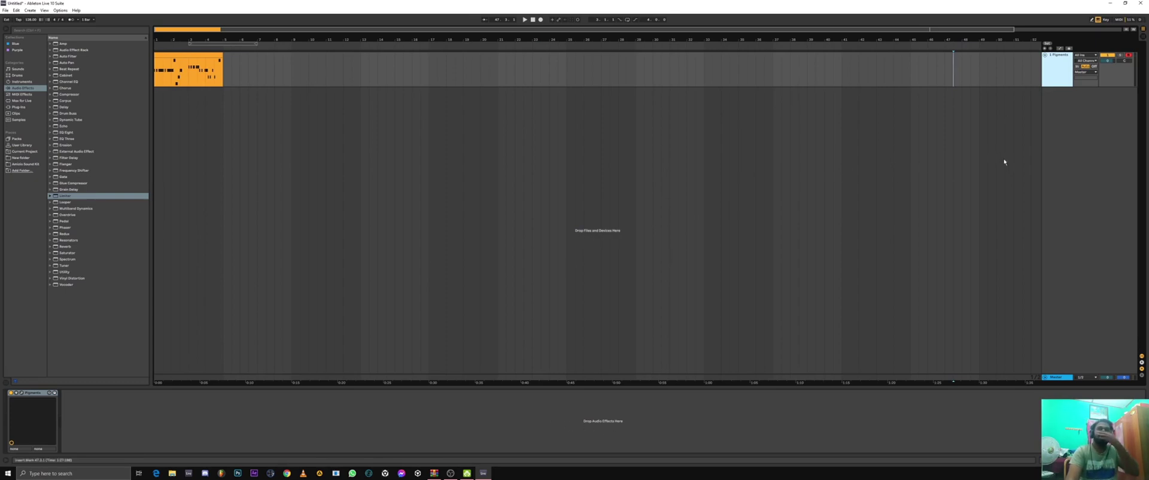
pyautogui.click(546, 426)
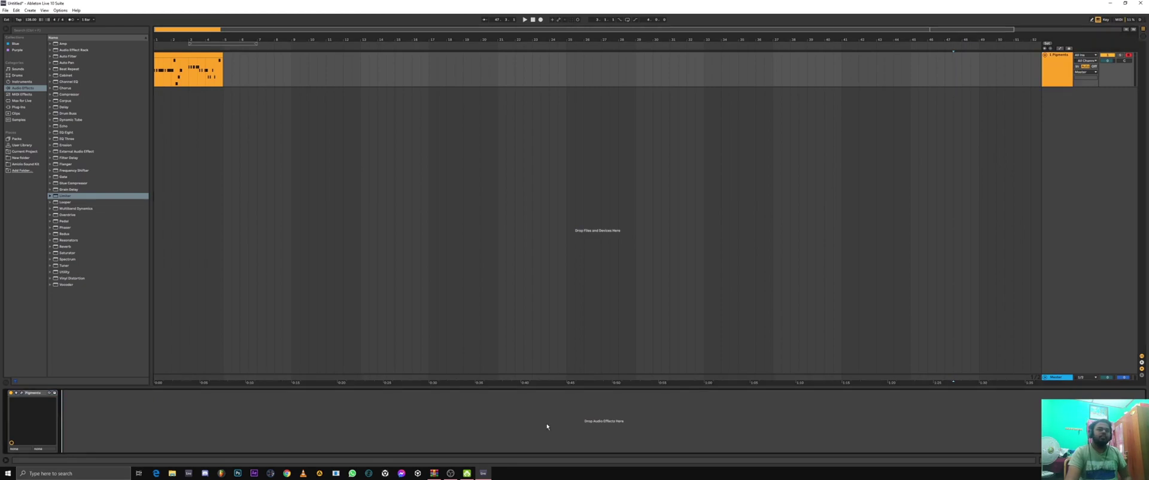
# Step: Find EQ Eight by searching for "EQ", add it after Pigments in the device chain, and open its enlarged frequency display
pyautogui.click(1059, 71)
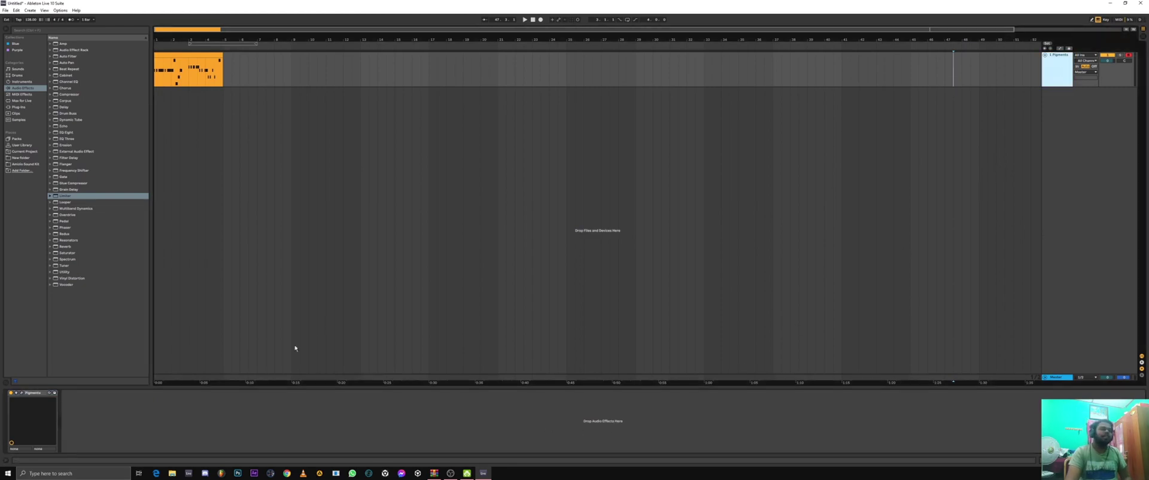
pyautogui.click(42, 30)
pyautogui.write('E')
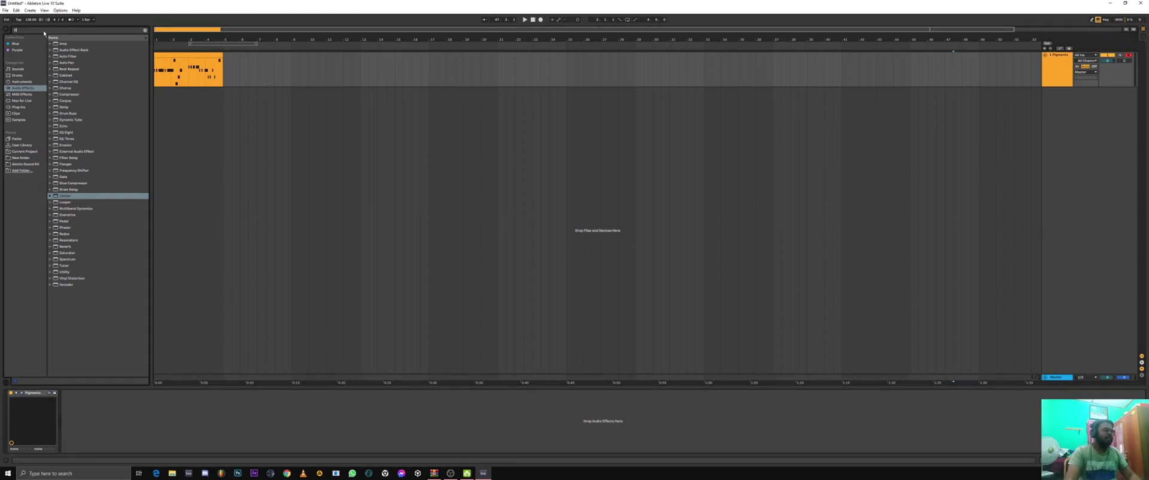
pyautogui.write('Q')
pyautogui.moveTo(66, 58); pyautogui.dragTo(125, 344)
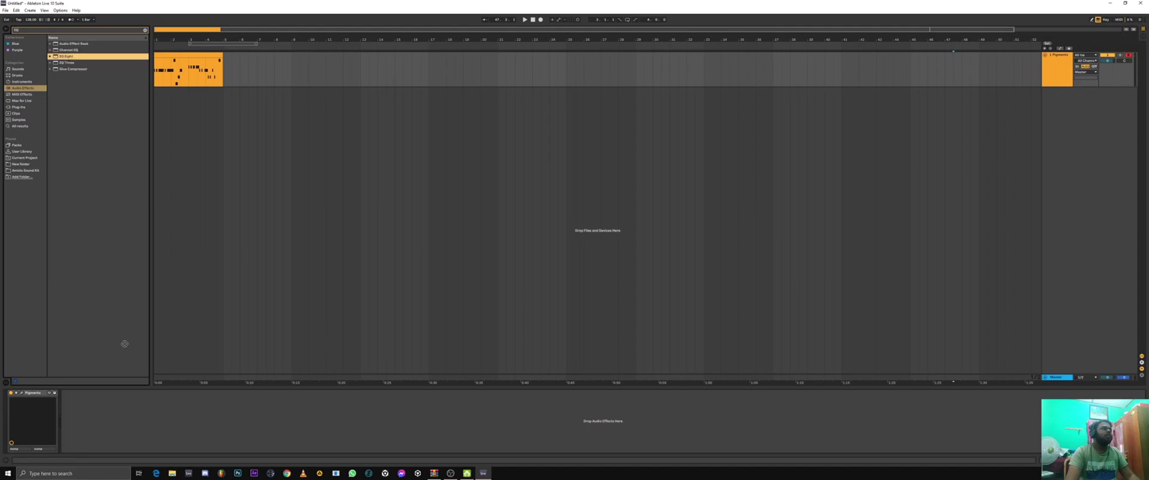
pyautogui.moveTo(128, 414); pyautogui.dragTo(128, 414)
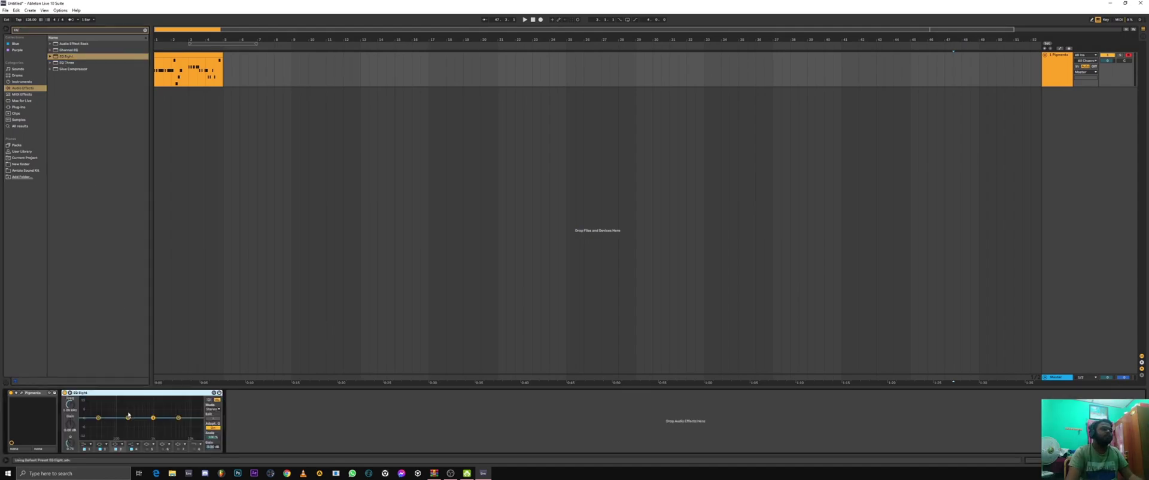
pyautogui.click(70, 393)
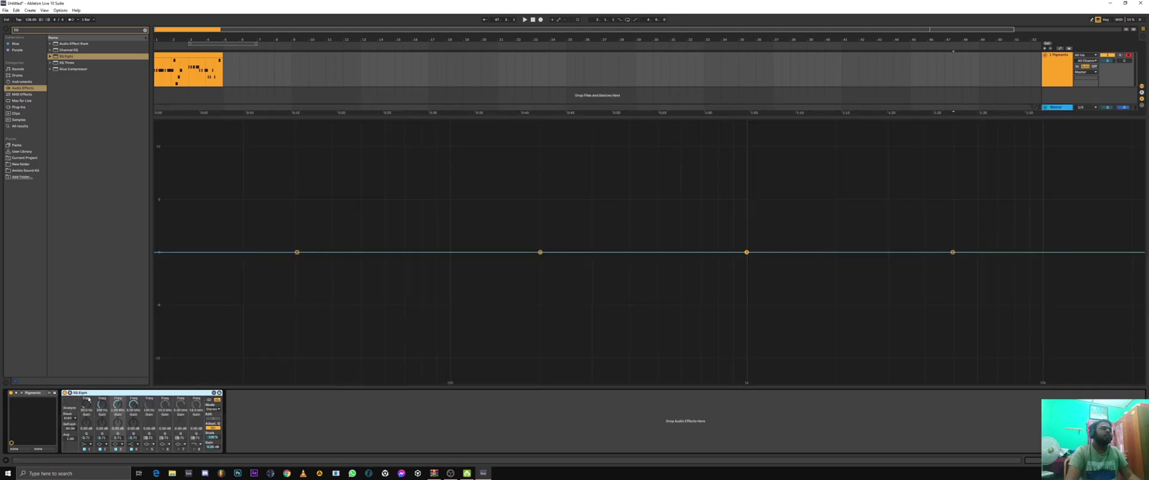
# Step: Turn EQ Eight's band 1 into a steep low cut and raise it to about 300 Hz while the melody plays
pyautogui.press('space')
pyautogui.press('space')
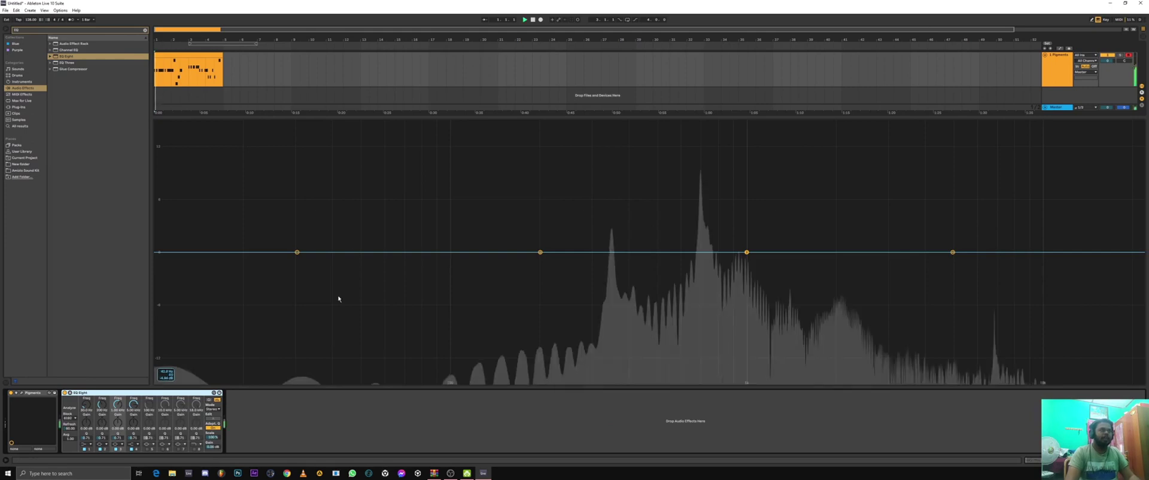
pyautogui.moveTo(297, 252); pyautogui.dragTo(301, 257)
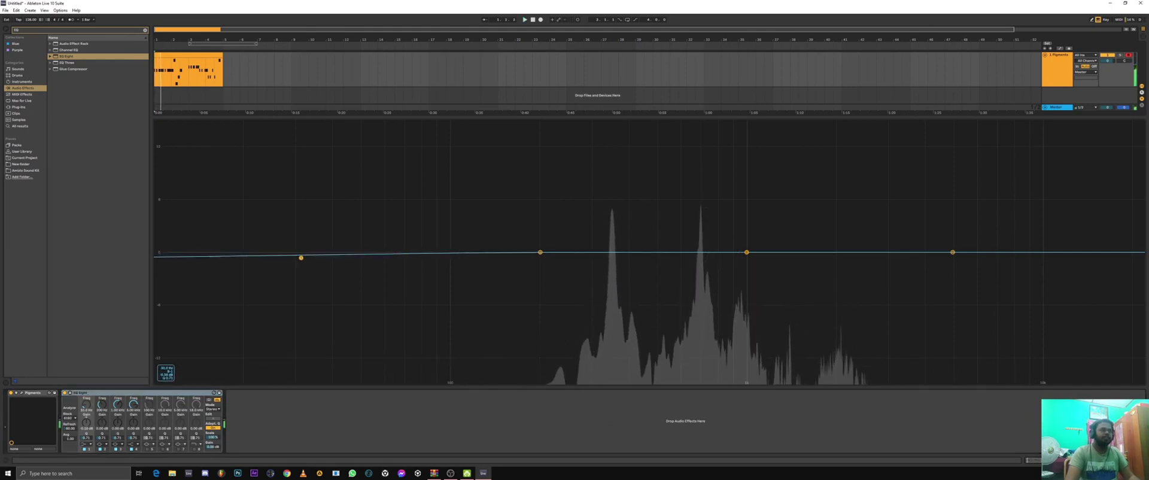
pyautogui.click(89, 443)
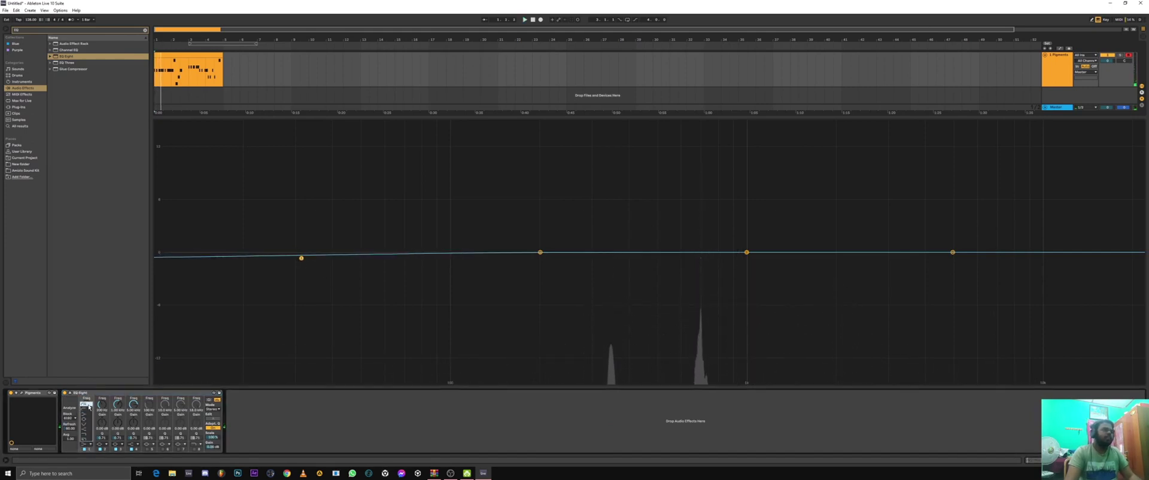
pyautogui.click(89, 406)
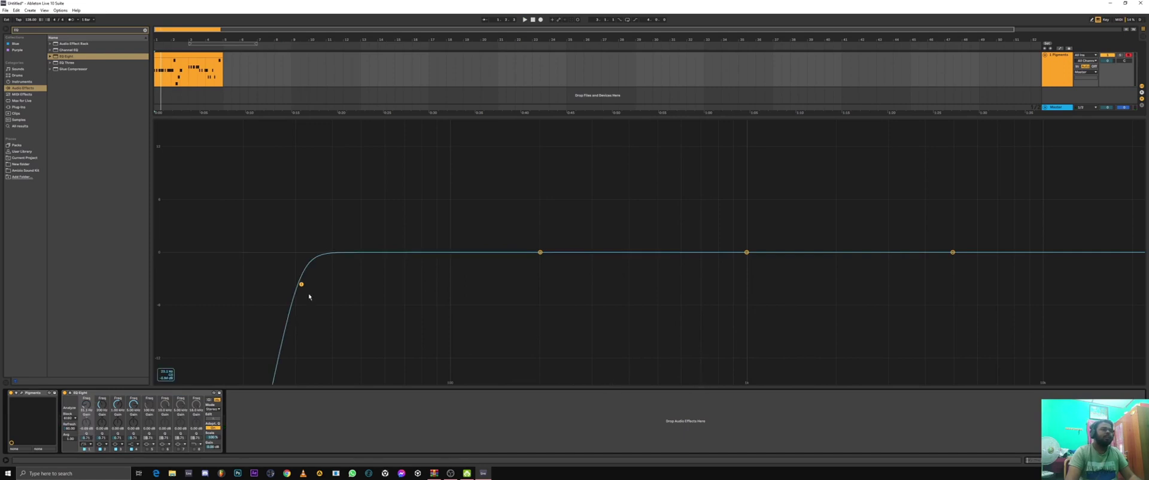
pyautogui.press('space')
pyautogui.moveTo(301, 284); pyautogui.dragTo(591, 280)
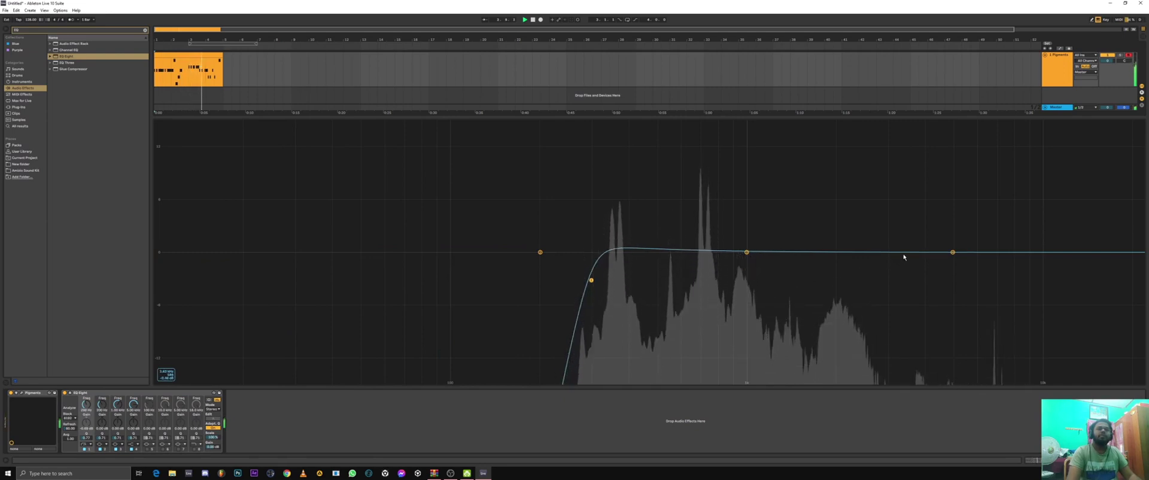
# Step: Turn EQ Eight's band 4 into a steep high cut at about 5 kHz
pyautogui.moveTo(953, 252); pyautogui.dragTo(953, 254)
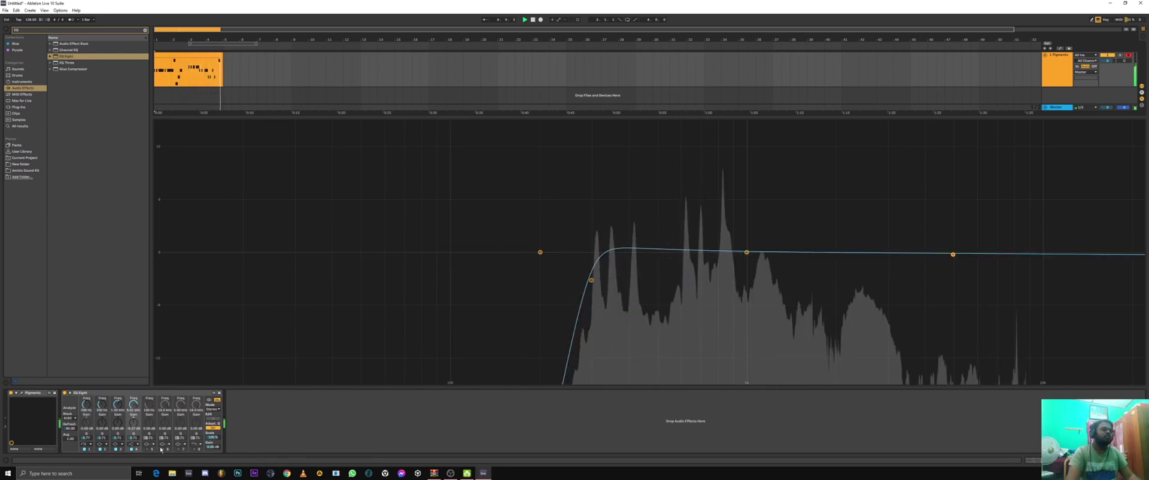
pyautogui.press('space')
pyautogui.click(133, 443)
pyautogui.click(137, 442)
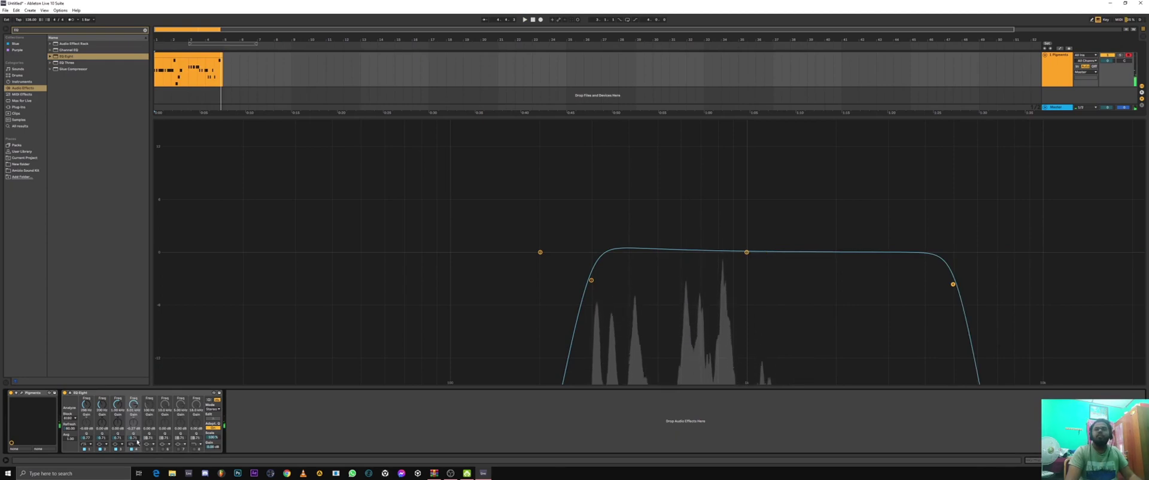
pyautogui.click(147, 448)
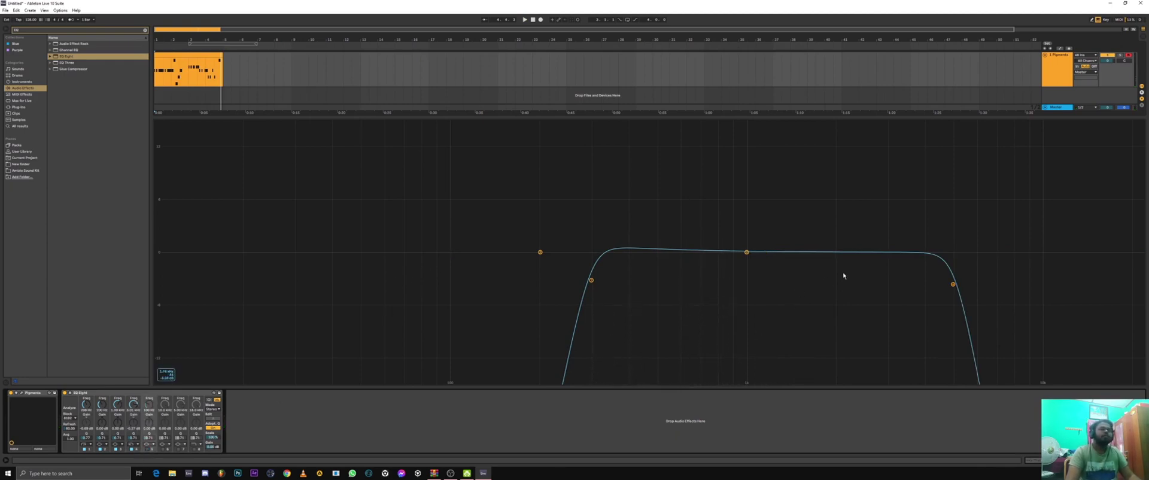
# Step: Slightly lower the low cut's resonance and move the high cut up to about 9.8 kHz during playback
pyautogui.moveTo(592, 285); pyautogui.dragTo(592, 297)
pyautogui.press('space')
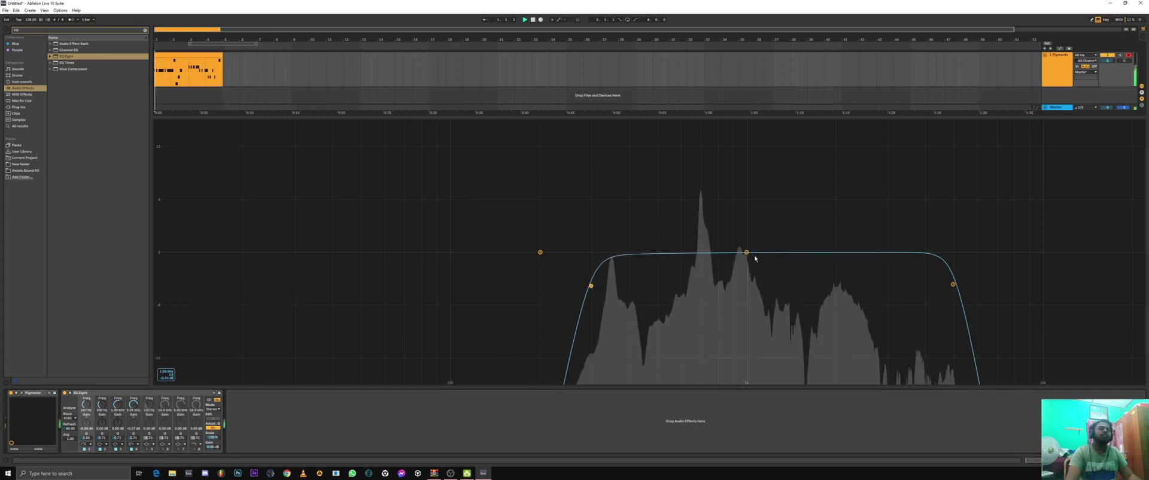
pyautogui.moveTo(952, 283); pyautogui.dragTo(1040, 287)
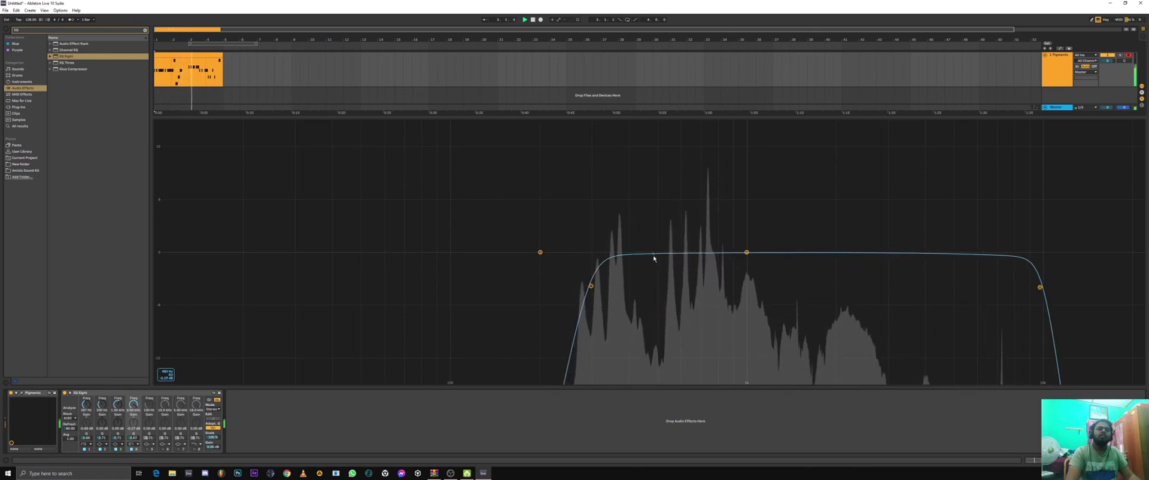
# Step: Move EQ Eight's band 3 down to about 490 Hz and cut it by about 1.5 dB
pyautogui.moveTo(746, 252); pyautogui.dragTo(654, 265)
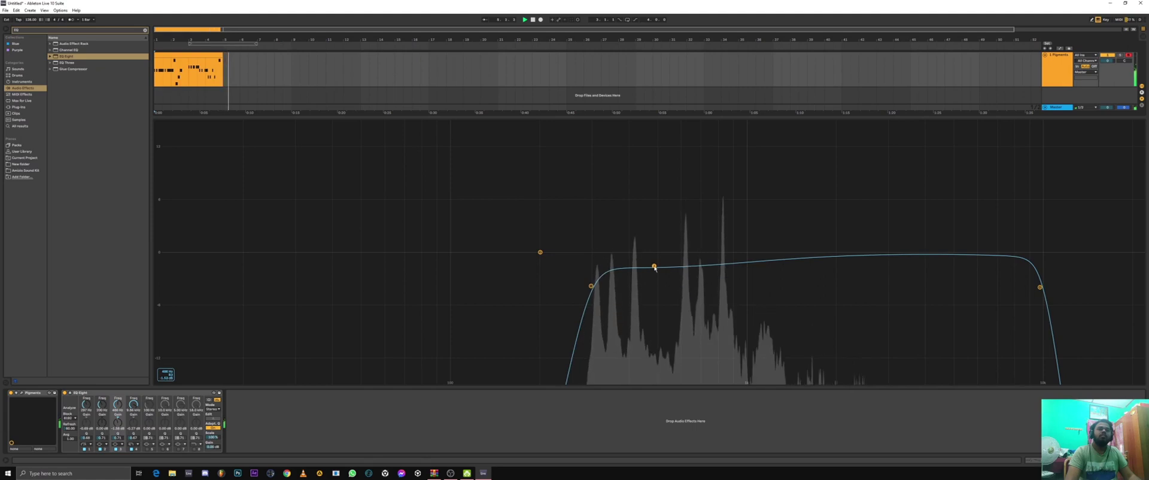
# Step: Stop playback, bring the device chain back into view and collapse EQ Eight's enlarged display into its compact device form
pyautogui.click(1058, 72)
pyautogui.moveTo(936, 118); pyautogui.dragTo(934, 477)
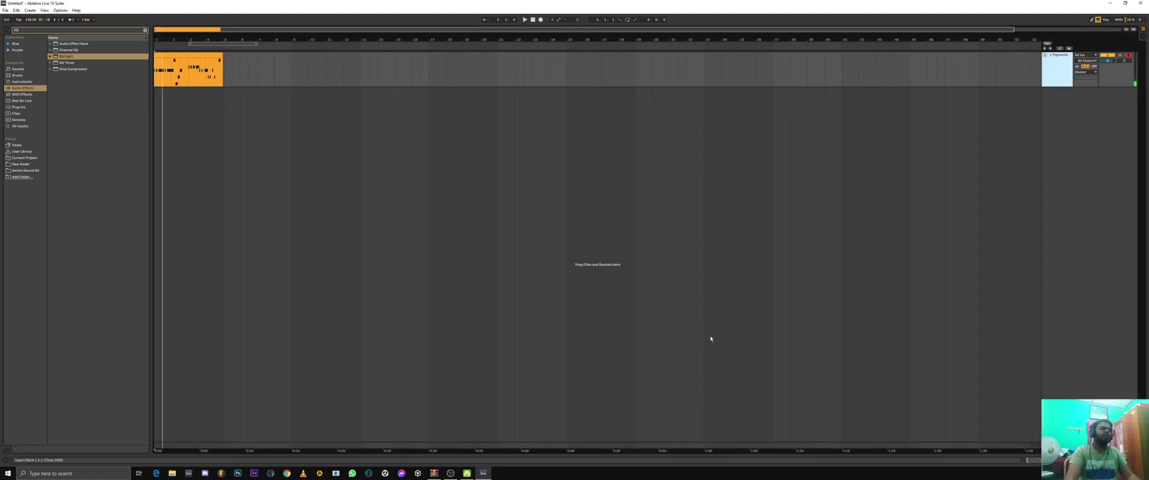
pyautogui.click(1141, 461)
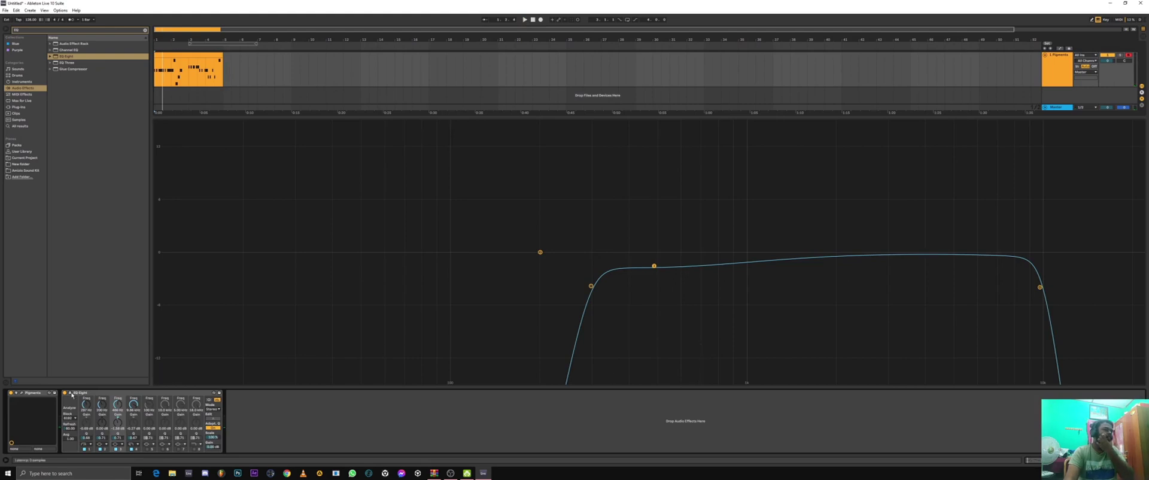
pyautogui.click(70, 393)
# Step: Search the plug-ins for "PRO Q" and add FabFilter Pro-Q 3 after EQ Eight on the Pigments track
pyautogui.press('BackSpace')
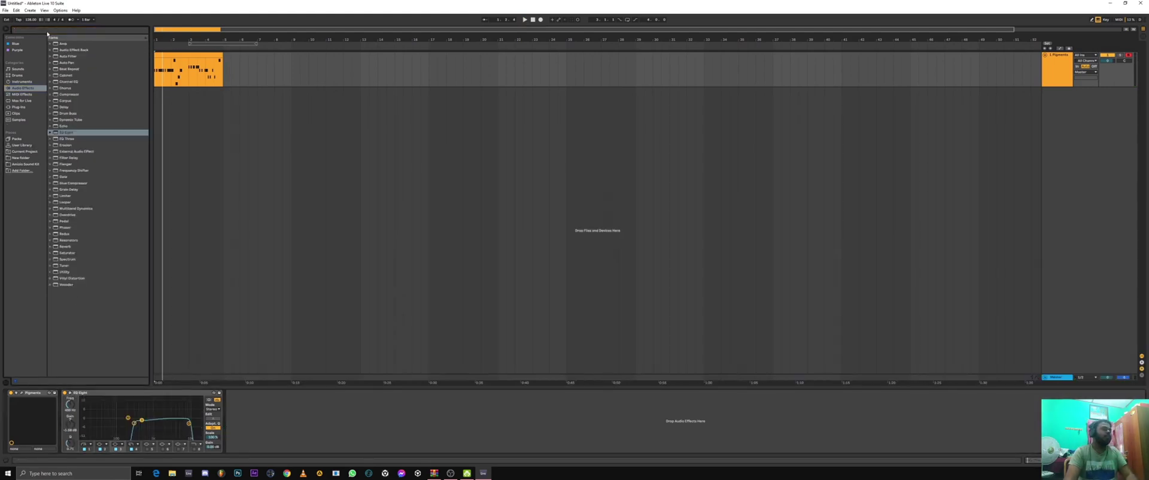
pyautogui.write('PRO Q')
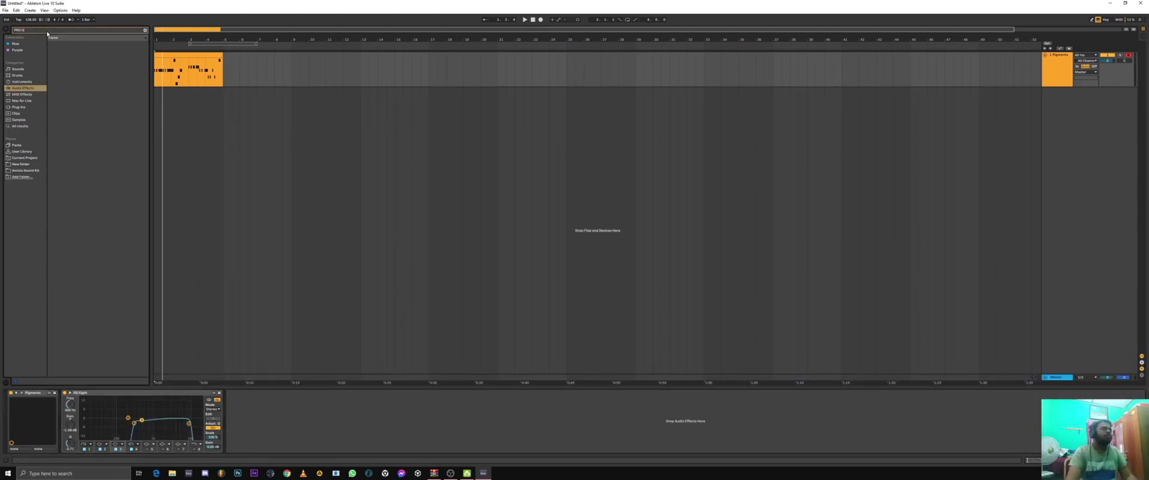
pyautogui.click(26, 108)
pyautogui.click(55, 51)
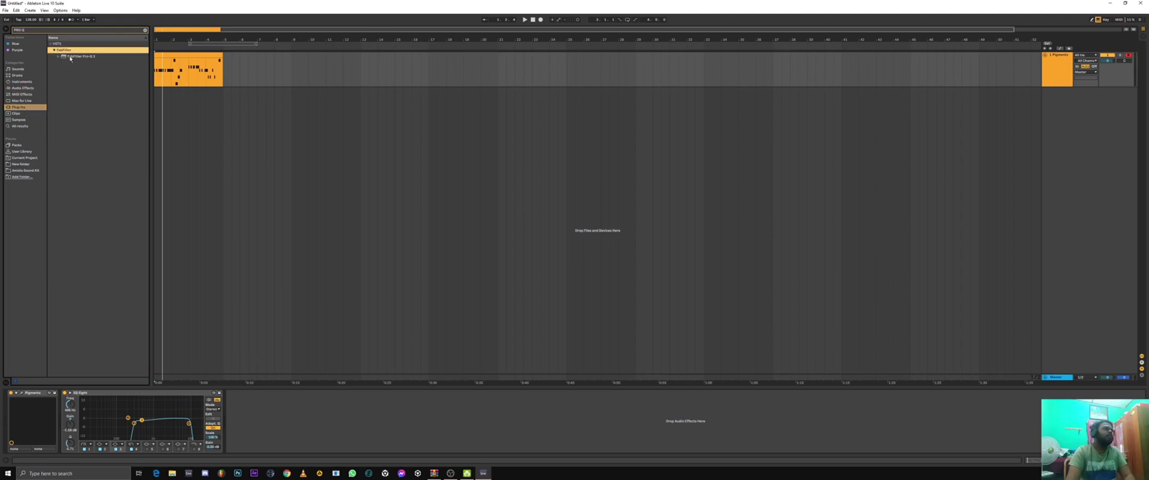
pyautogui.moveTo(70, 58); pyautogui.dragTo(277, 403)
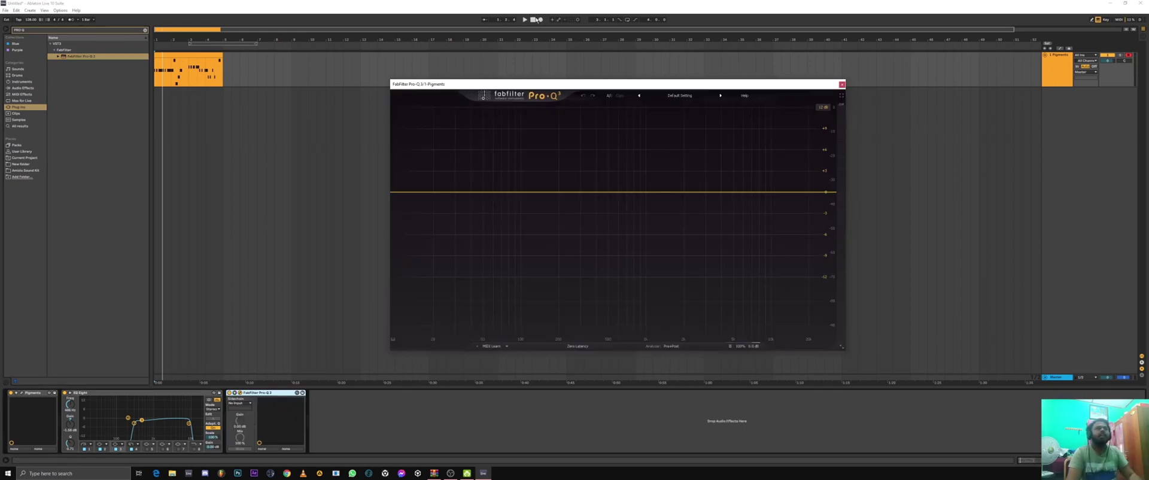
# Step: Cut the prominent peaks in Pro-Q 3's spectrum with three bands while the melody plays, and close the plug-in window
pyautogui.click(524, 20)
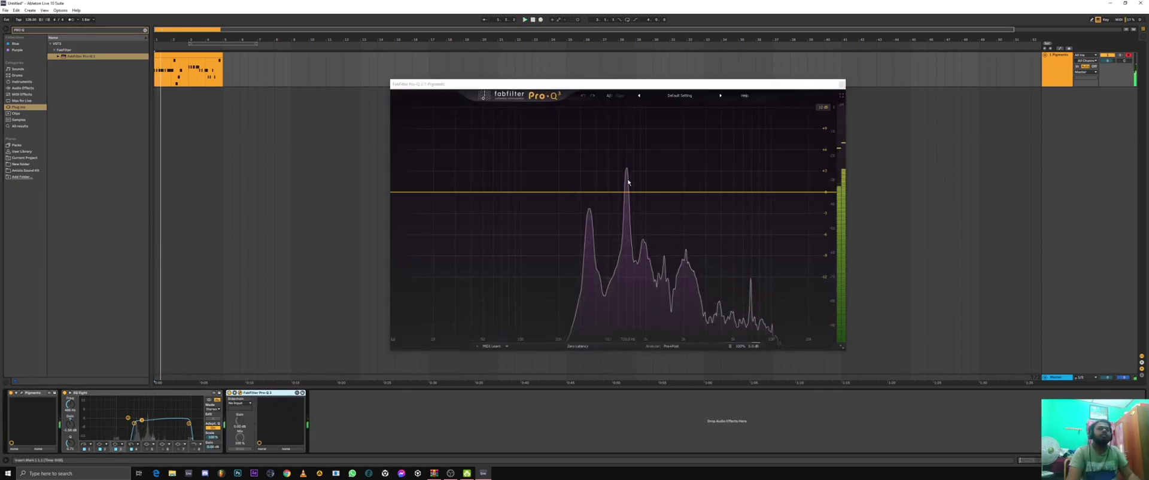
pyautogui.moveTo(627, 173)
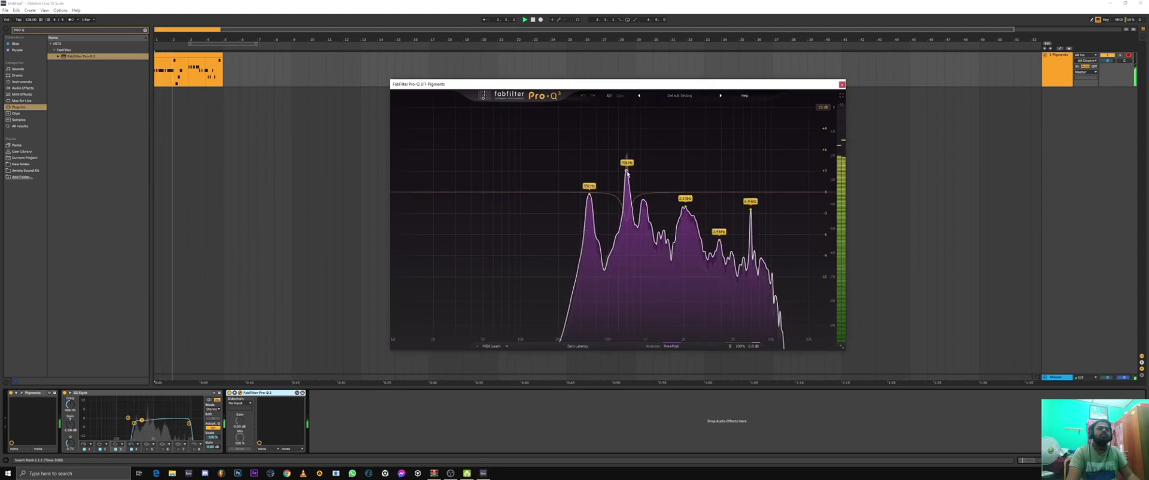
pyautogui.moveTo(627, 173); pyautogui.dragTo(625, 219)
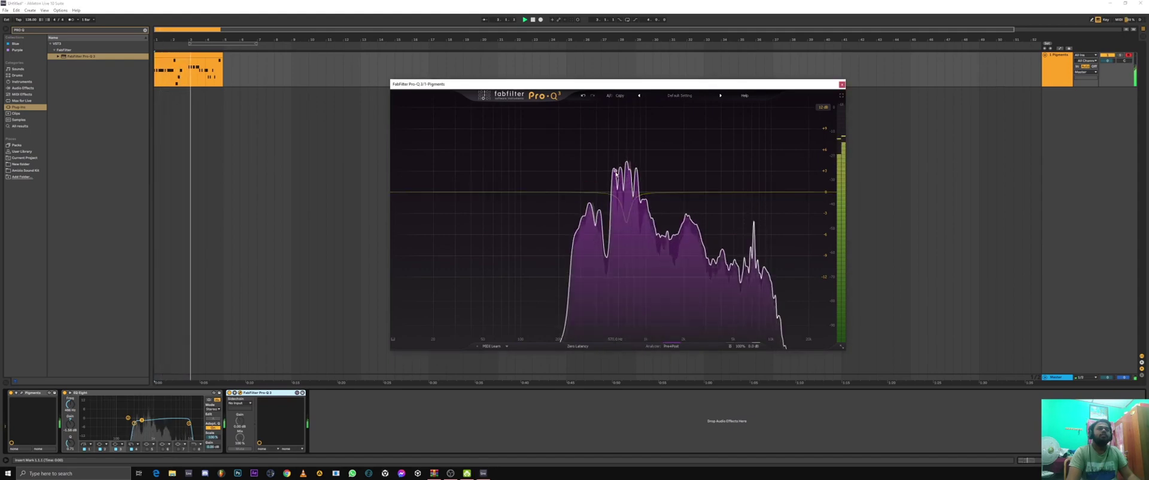
pyautogui.moveTo(615, 172); pyautogui.dragTo(587, 201)
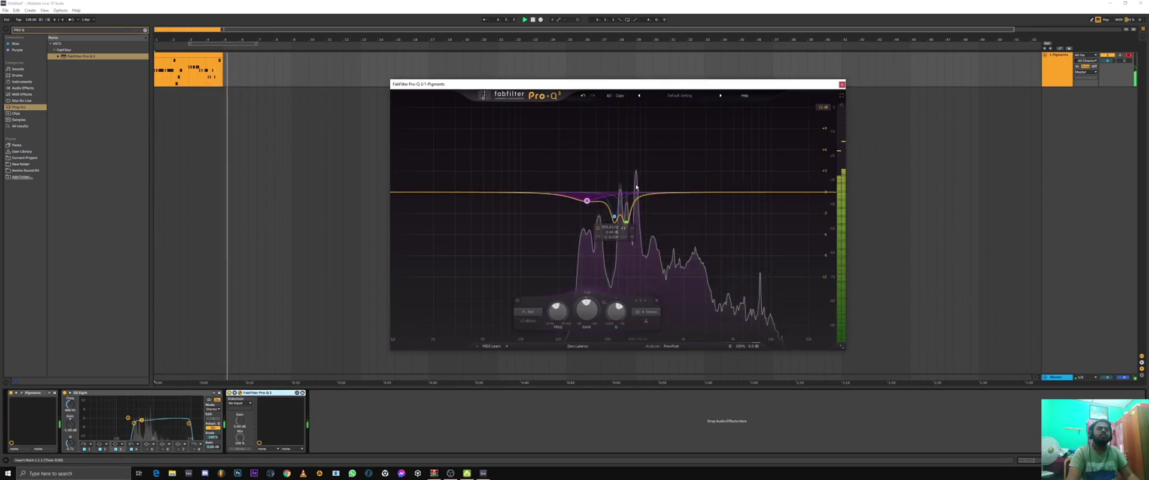
pyautogui.press('space')
pyautogui.click(842, 84)
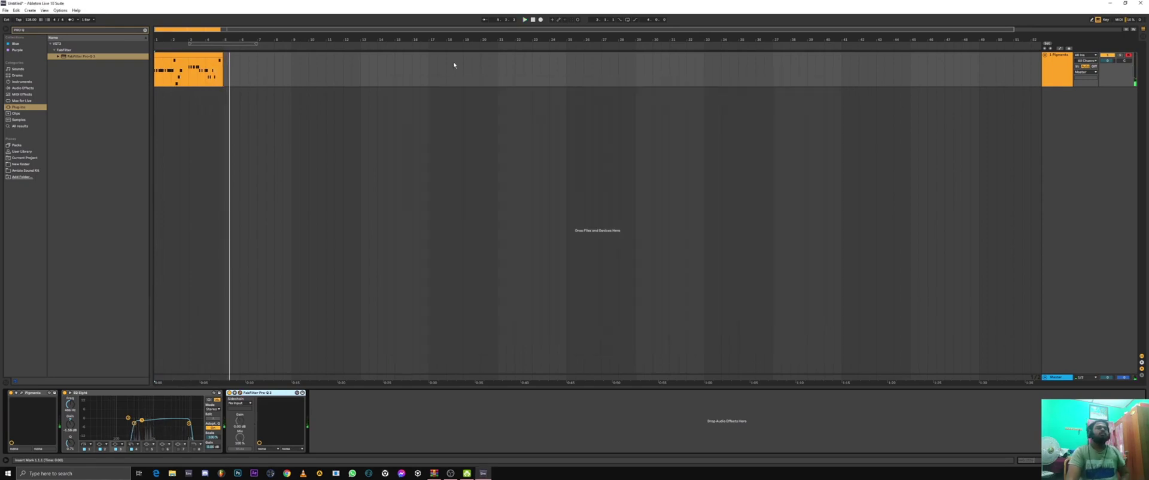
pyautogui.click(533, 20)
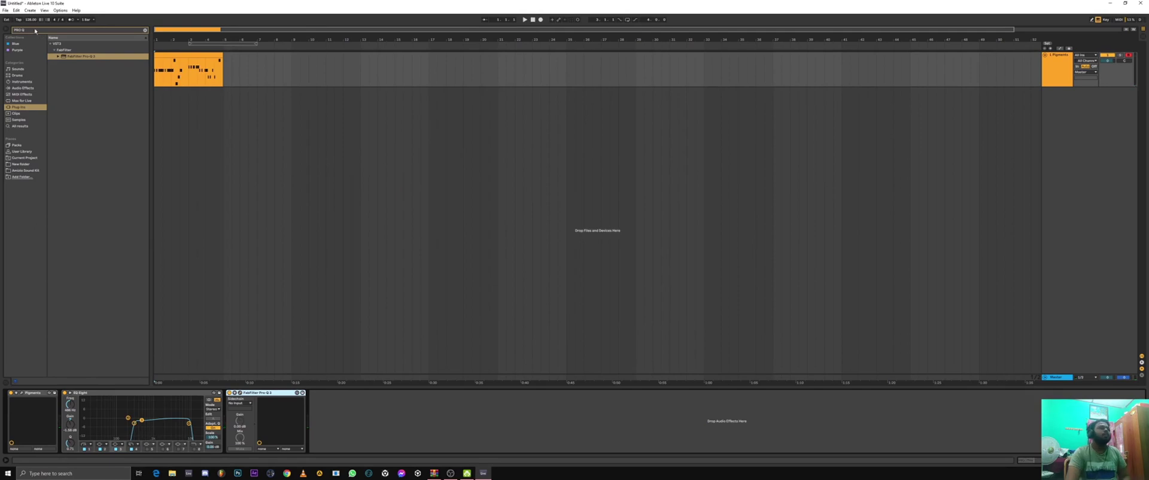
# Step: Search the audio effects for "com" and add Compressor after Pro-Q 3 in the device chain
pyautogui.click(35, 31)
pyautogui.hotkey('ctrl', 'a')
pyautogui.press('BackSpace')
pyautogui.write('com')
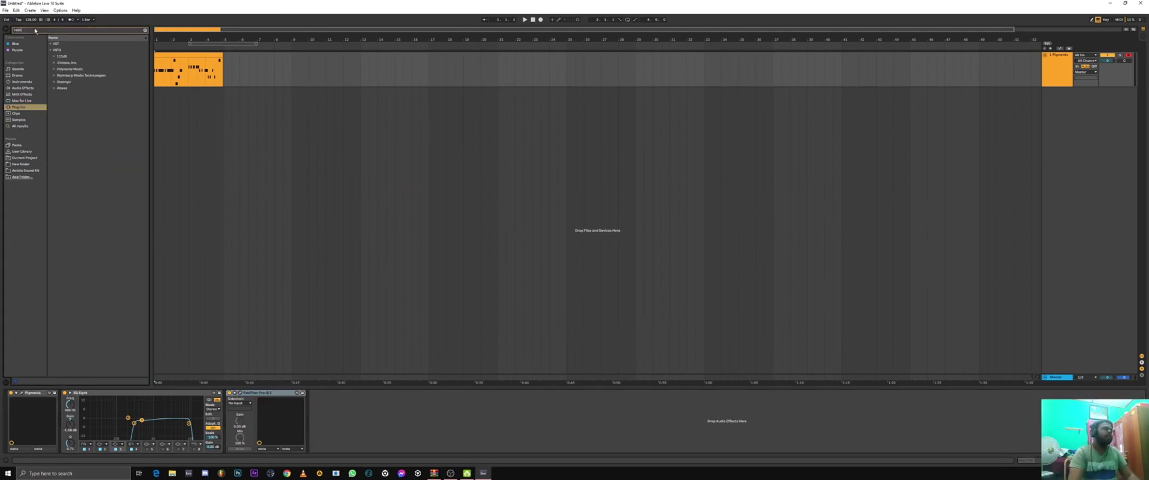
pyautogui.click(22, 87)
pyautogui.moveTo(69, 50); pyautogui.dragTo(320, 399)
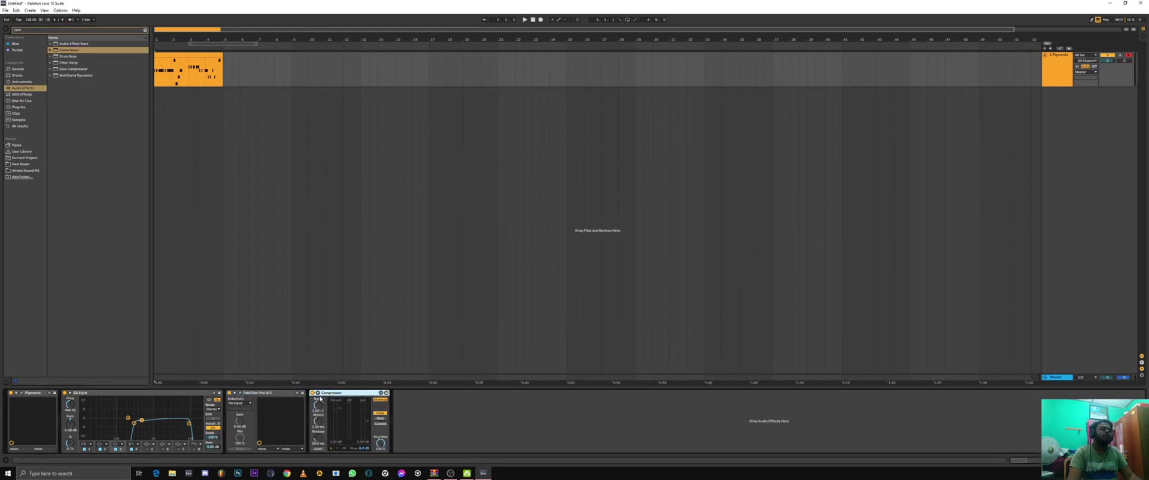
# Step: Expand Compressor's sidechain section, raise its attack and listen to the melody with the new setting
pyautogui.press('space')
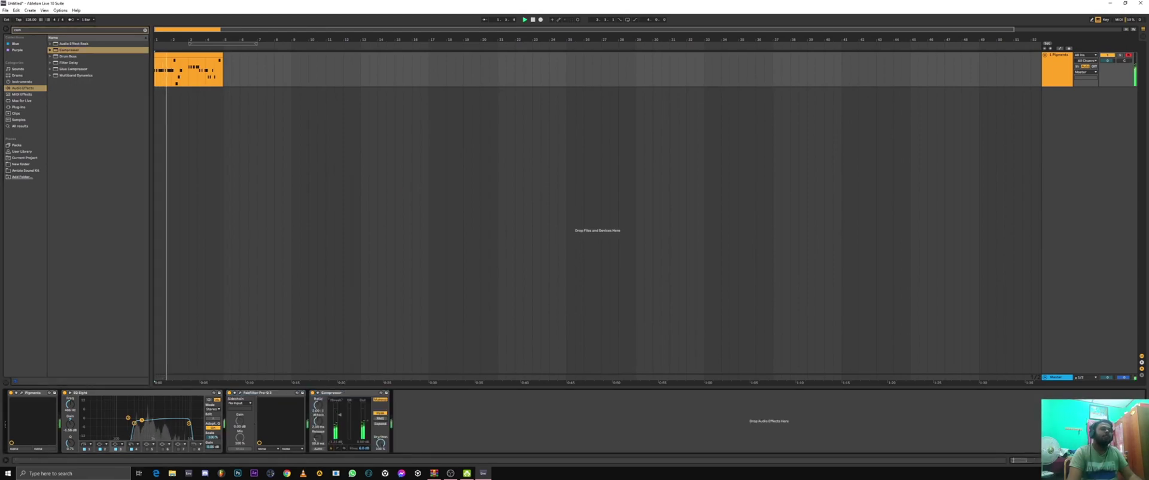
pyautogui.click(319, 397)
pyautogui.click(318, 399)
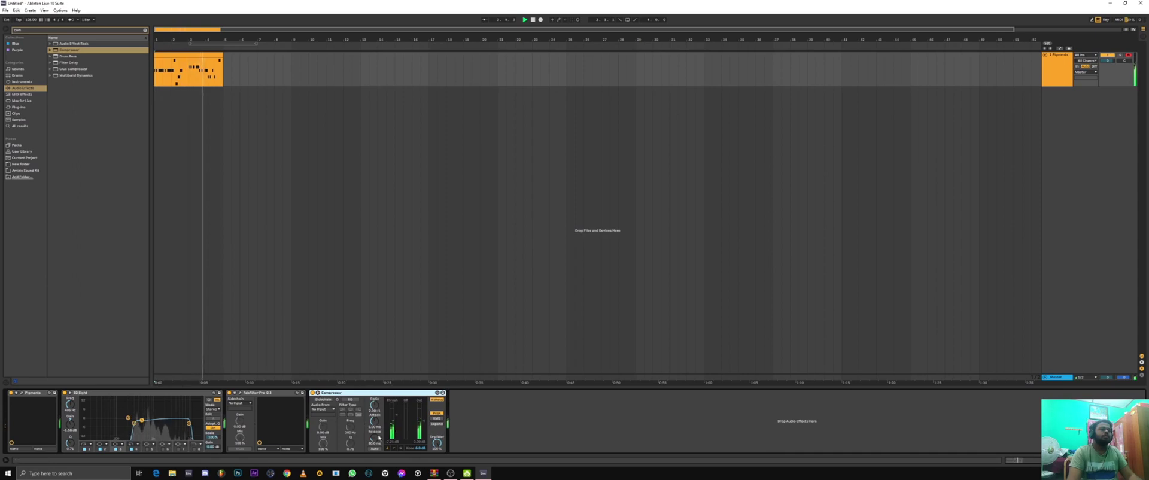
pyautogui.moveTo(374, 421); pyautogui.dragTo(373, 410)
pyautogui.press('space')
pyautogui.press('space')
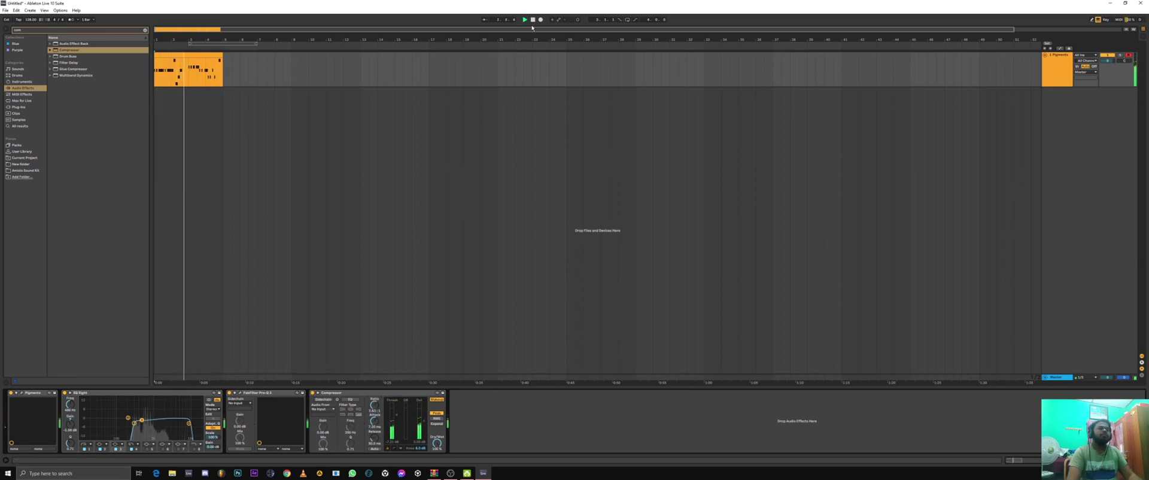
pyautogui.click(446, 157)
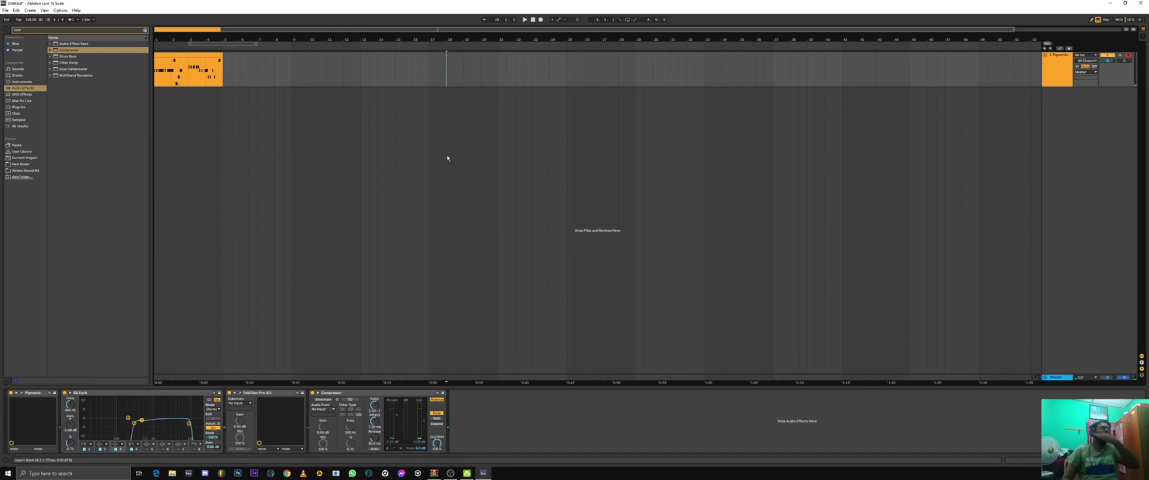
# Step: Duplicate the four-bar melody clip three times so the copies run up to bar 17
pyautogui.click(204, 56)
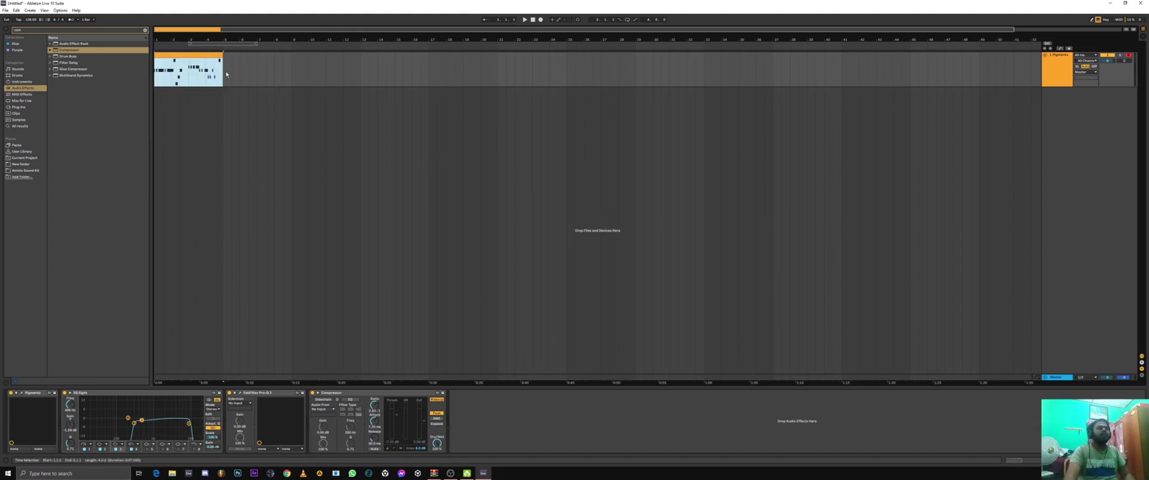
pyautogui.hotkey('ctrl', 'd')
pyautogui.hotkey('ctrl', 'z')
pyautogui.hotkey('ctrl', 'd')
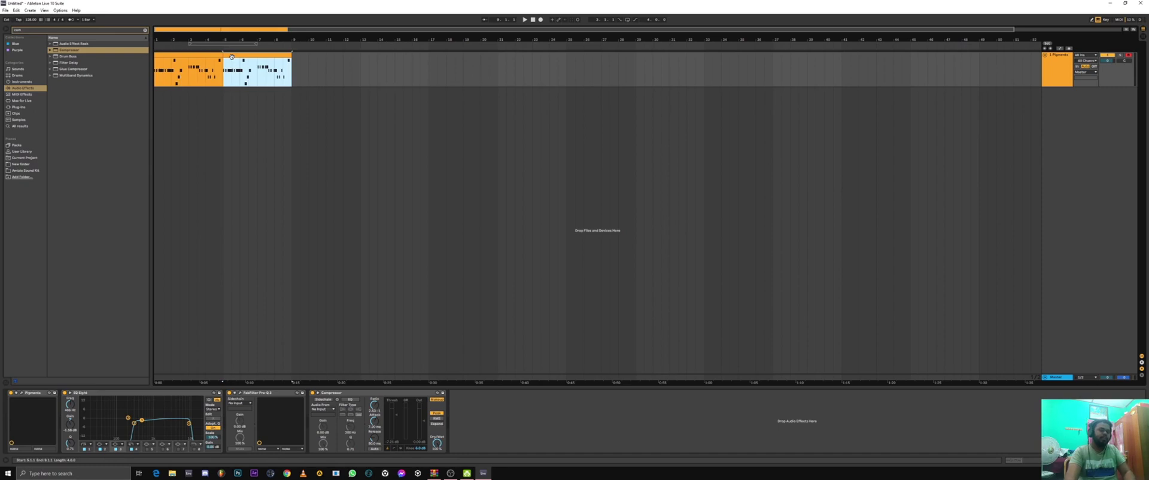
pyautogui.hotkey('ctrl', 'd')
pyautogui.hotkey('ctrl', 'd')
pyautogui.click(360, 81)
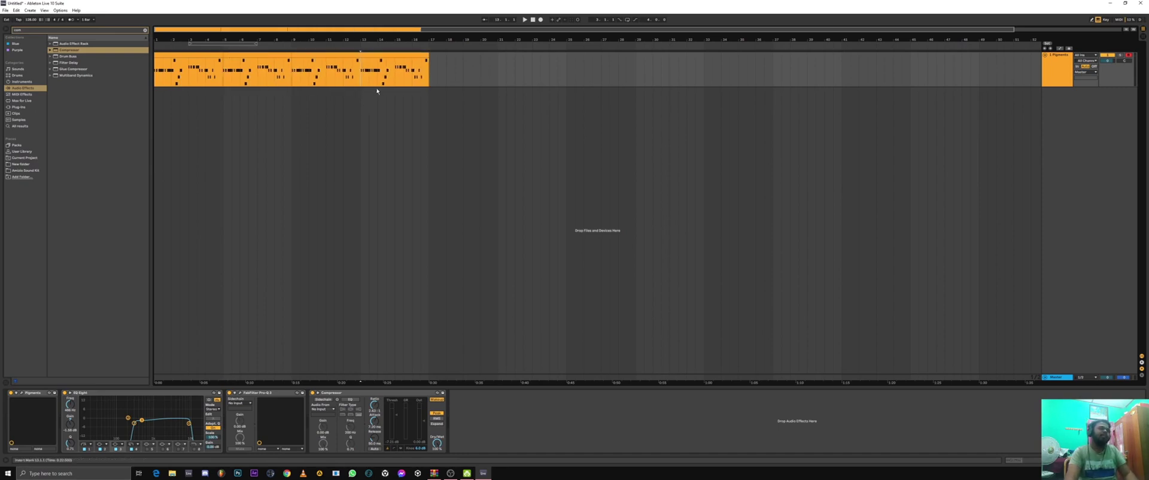
pyautogui.moveTo(384, 28)
pyautogui.mouseDown()
pyautogui.moveTo(475, 64)
pyautogui.moveTo(468, 57)
pyautogui.mouseUp()
pyautogui.click(469, 66)
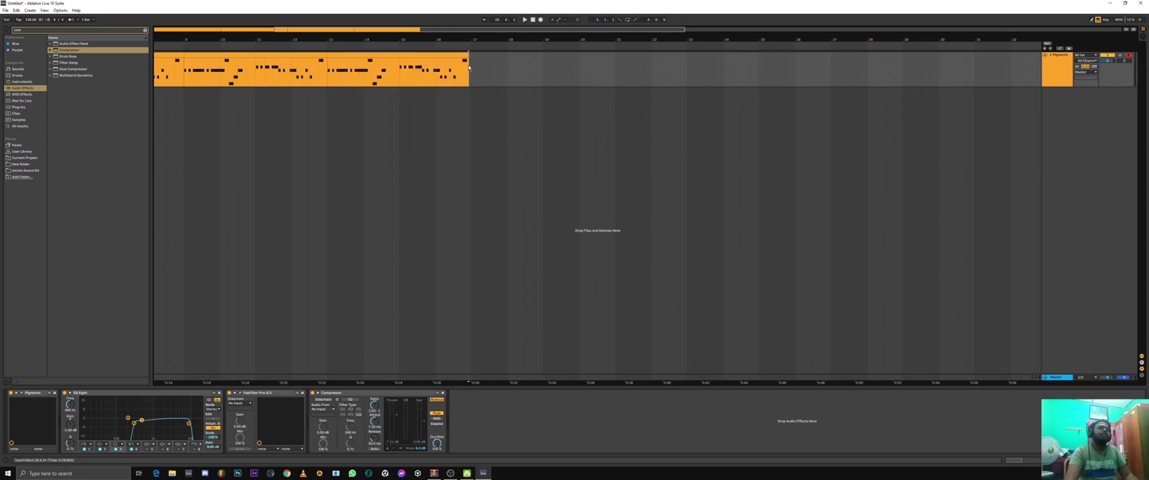
pyautogui.click(450, 55)
pyautogui.moveTo(424, 33); pyautogui.dragTo(479, 58)
pyautogui.hotkey('ctrl', 'd')
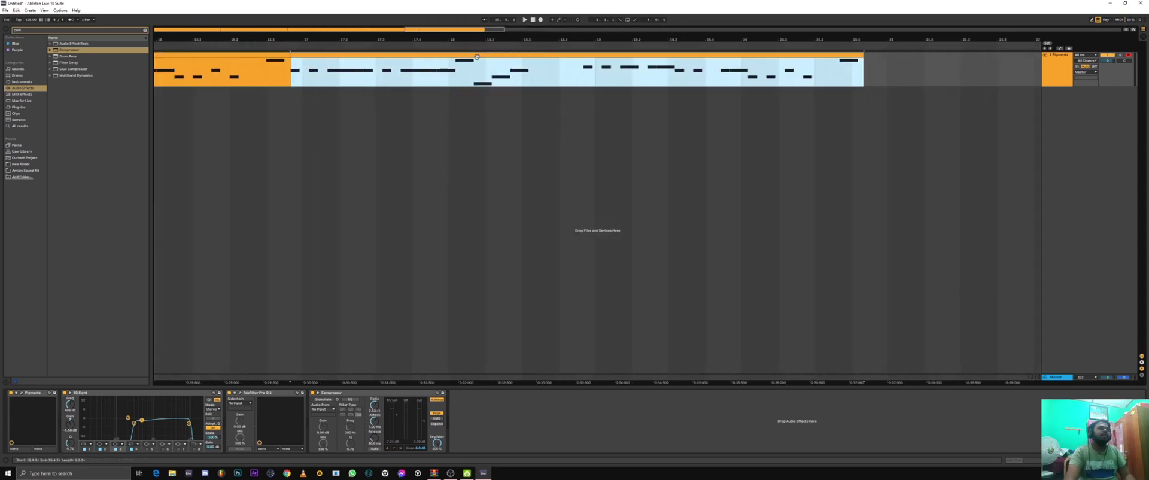
pyautogui.hotkey('ctrl', 'z')
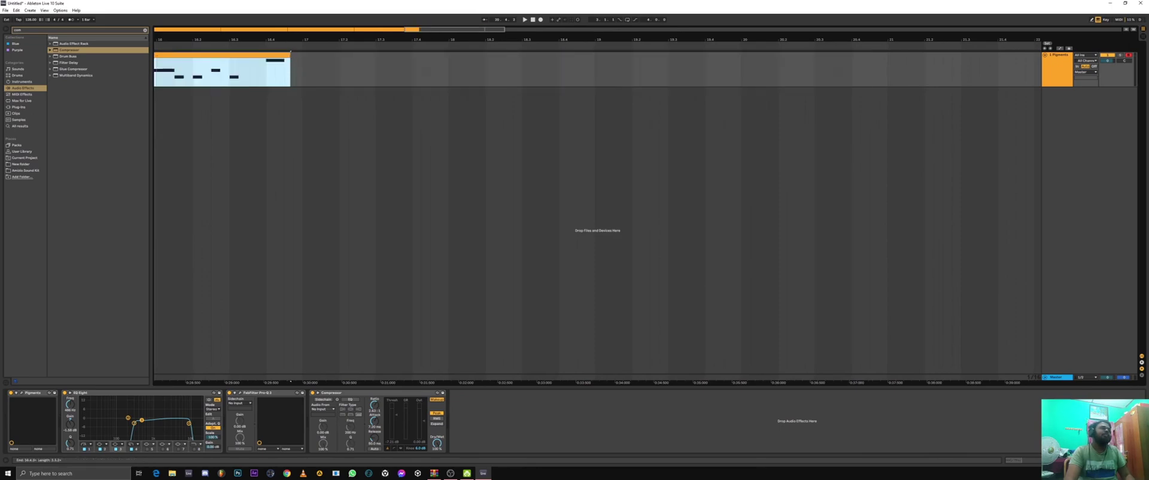
pyautogui.moveTo(299, 56); pyautogui.dragTo(467, 28)
pyautogui.click(482, 172)
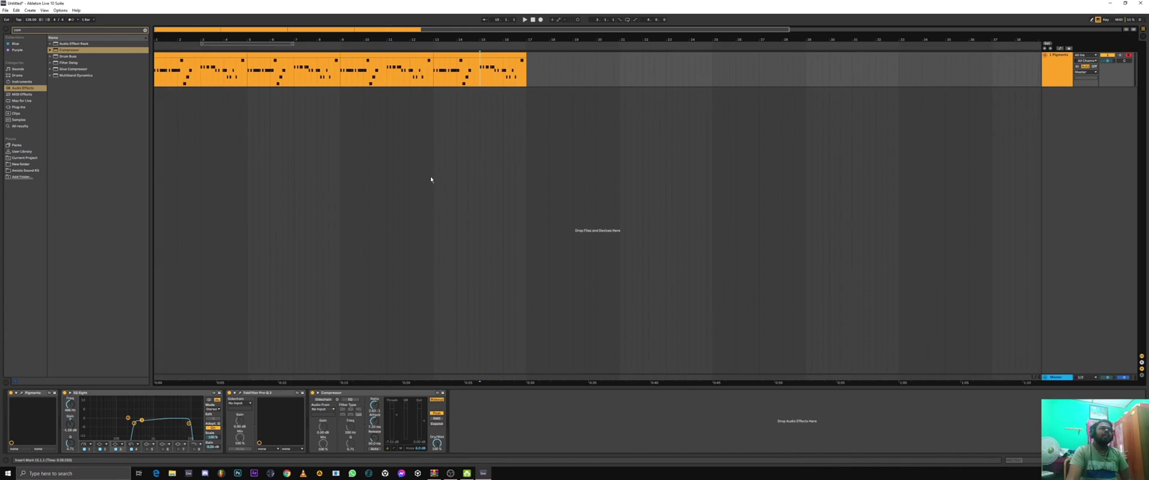
# Step: Clear the browser's search text and play the arrangement from the start
pyautogui.click(25, 31)
pyautogui.press('BackSpace')
pyautogui.press('BackSpace')
pyautogui.press('BackSpace')
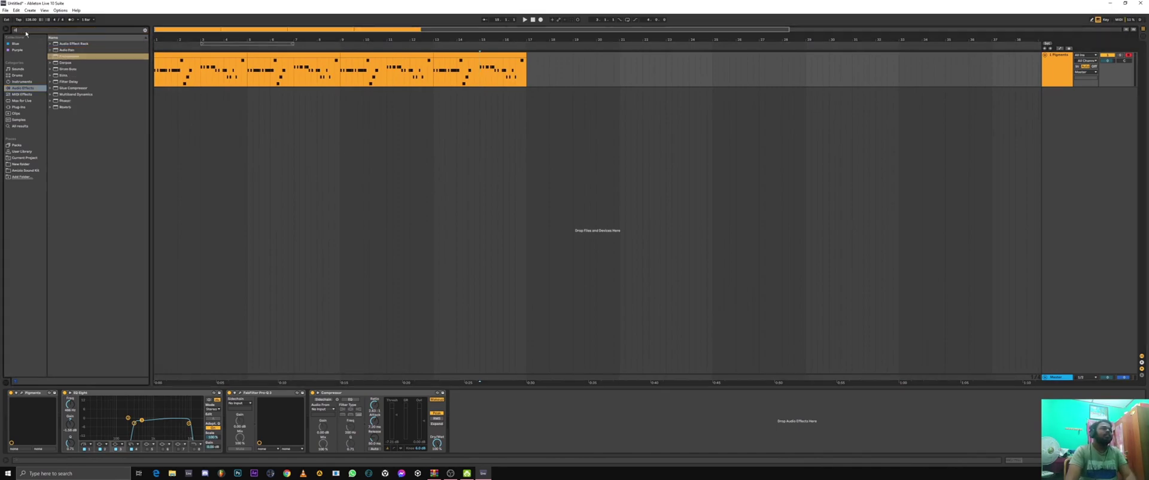
pyautogui.click(533, 21)
pyautogui.press('space')
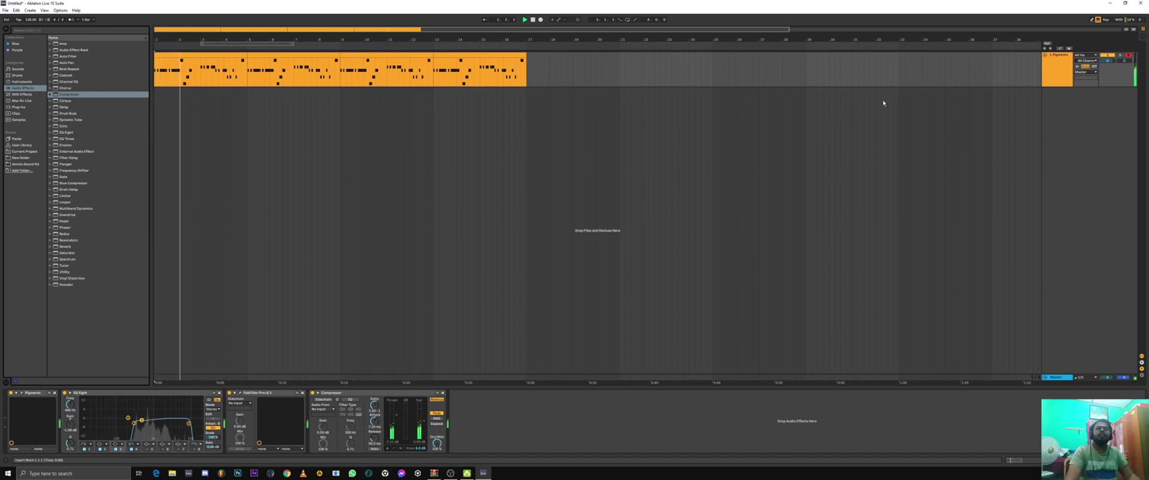
# Step: Stop playback and show the Pigments track's volume automation in the arrangement
pyautogui.moveTo(1108, 60); pyautogui.dragTo(1107, 62)
pyautogui.rightClick(1107, 61)
pyautogui.click(1120, 132)
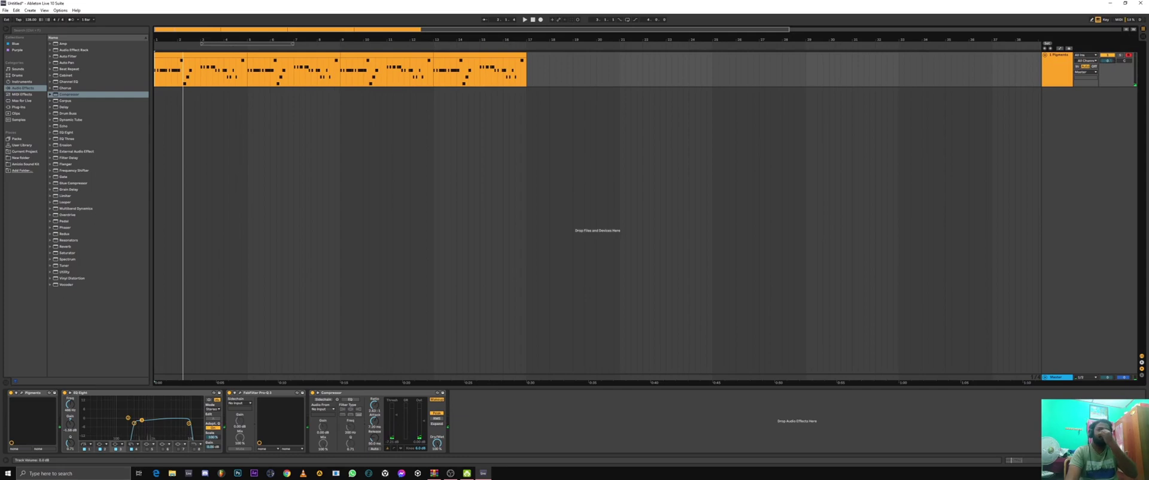
pyautogui.rightClick(1112, 62)
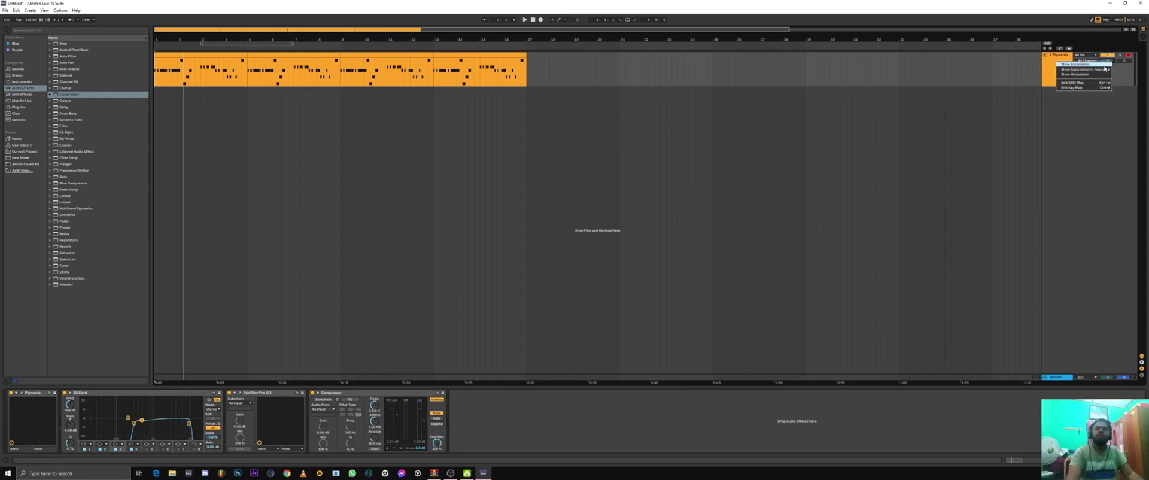
pyautogui.click(1109, 91)
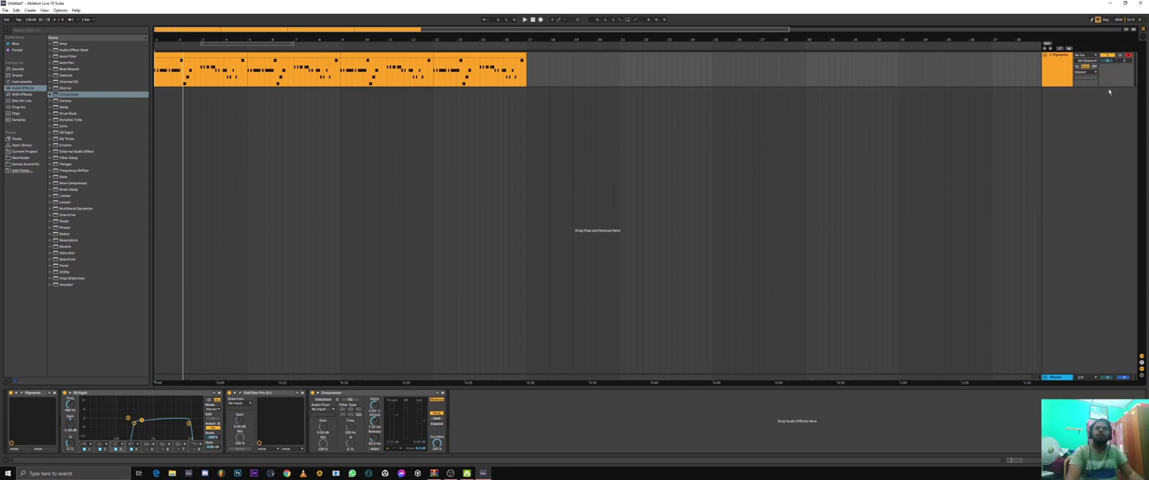
pyautogui.rightClick(1108, 63)
pyautogui.click(1116, 66)
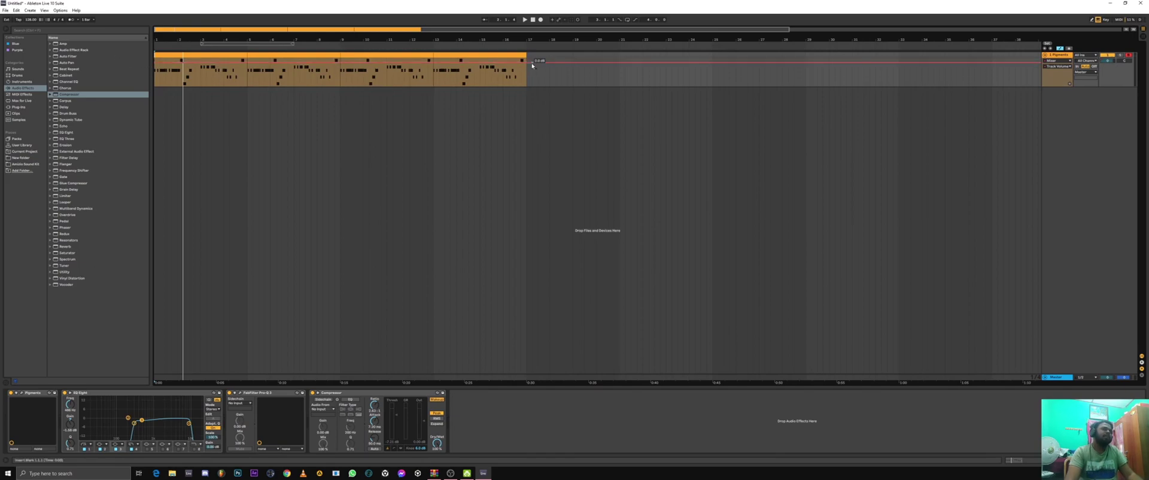
# Step: Automate a curved volume fade-in on the Pigments track from -inf dB at bar 1 to bar 17, and select that range
pyautogui.moveTo(157, 62); pyautogui.dragTo(156, 87)
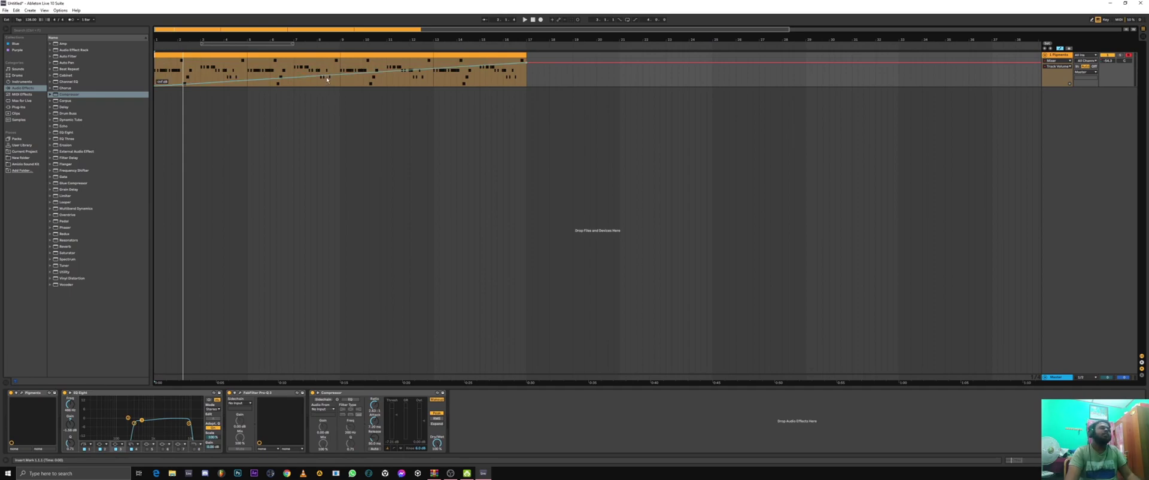
pyautogui.moveTo(326, 77); pyautogui.dragTo(278, 73)
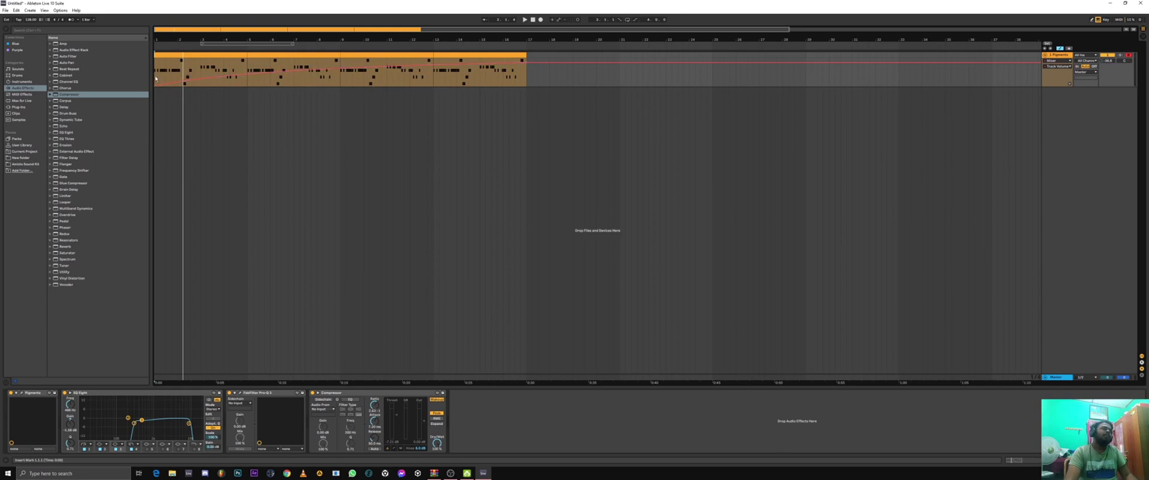
pyautogui.press('space')
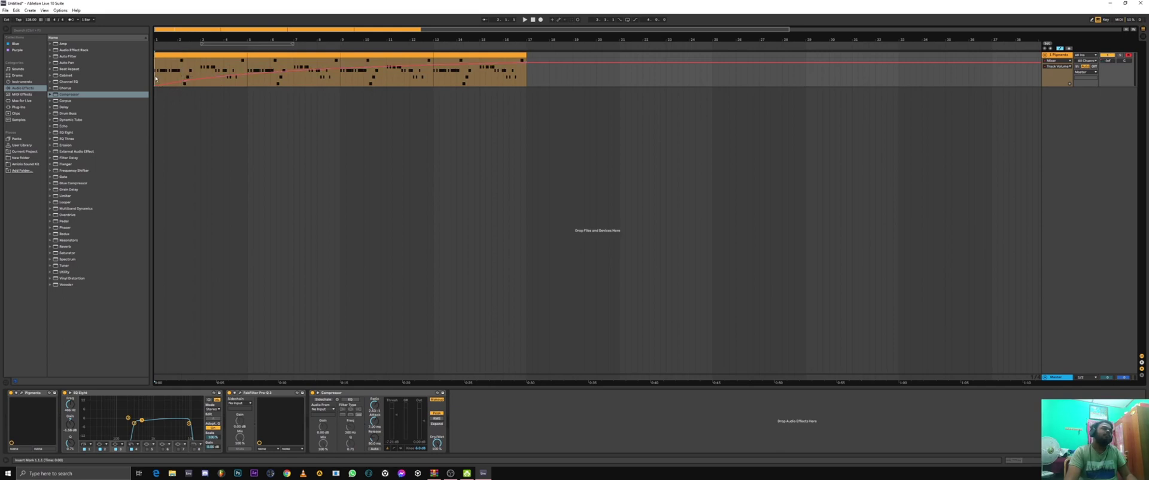
pyautogui.moveTo(156, 77); pyautogui.dragTo(517, 97)
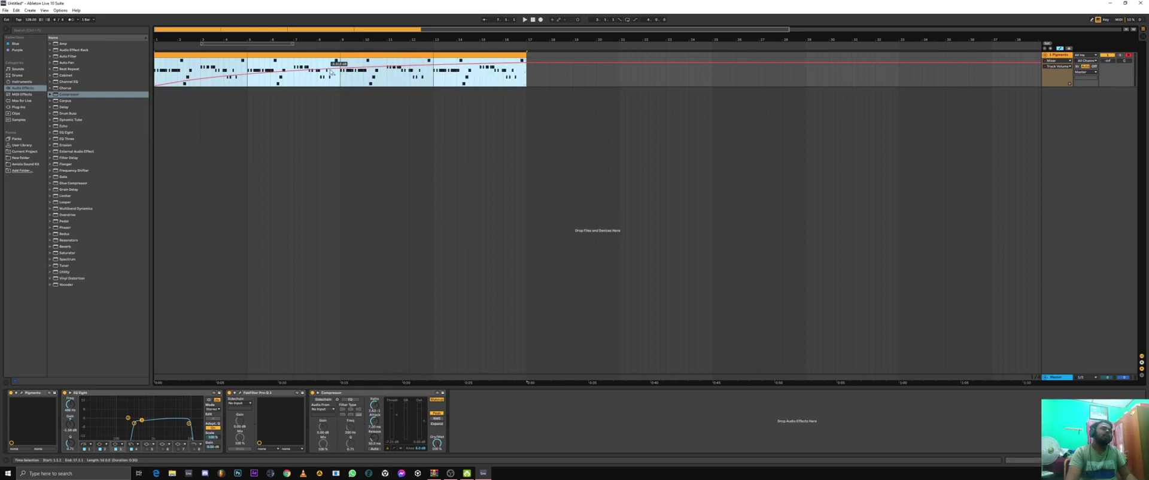
# Step: Try a rising-and-falling triangle shape on the Pigments volume automation from bar 1 to bar 17, and undo it
pyautogui.rightClick(331, 72)
pyautogui.click(361, 226)
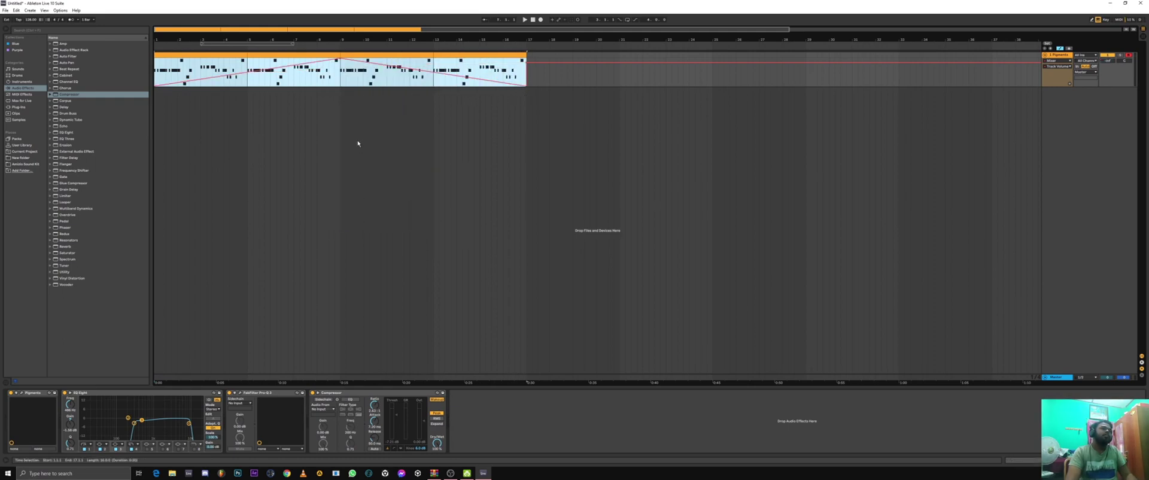
pyautogui.hotkey('ctrl', 'z')
pyautogui.click(462, 136)
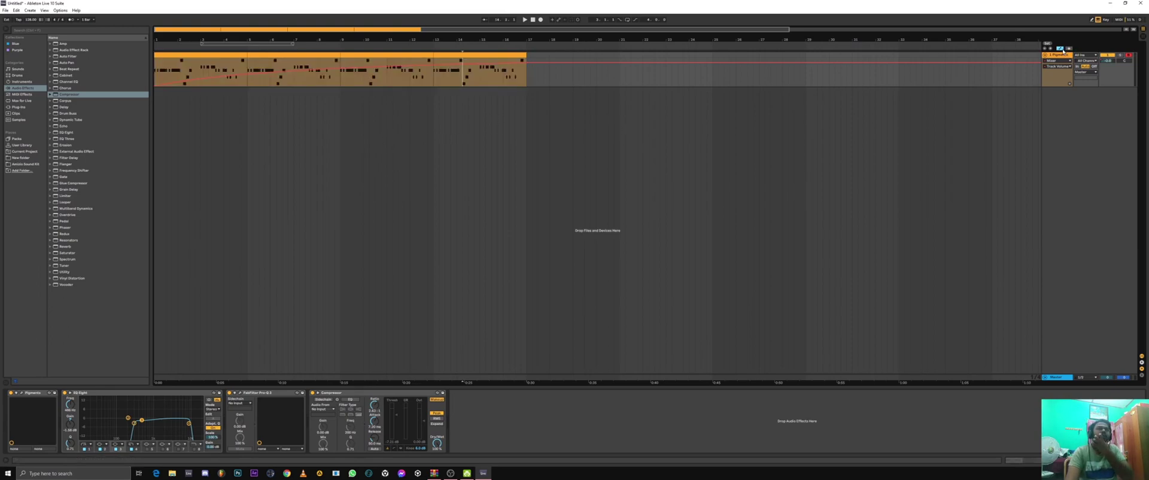
# Step: Hide the automation and increase the Pigments track's height, selecting the melody clips from bar 1 to bar 17
pyautogui.click(1059, 48)
pyautogui.moveTo(529, 71); pyautogui.dragTo(145, 72)
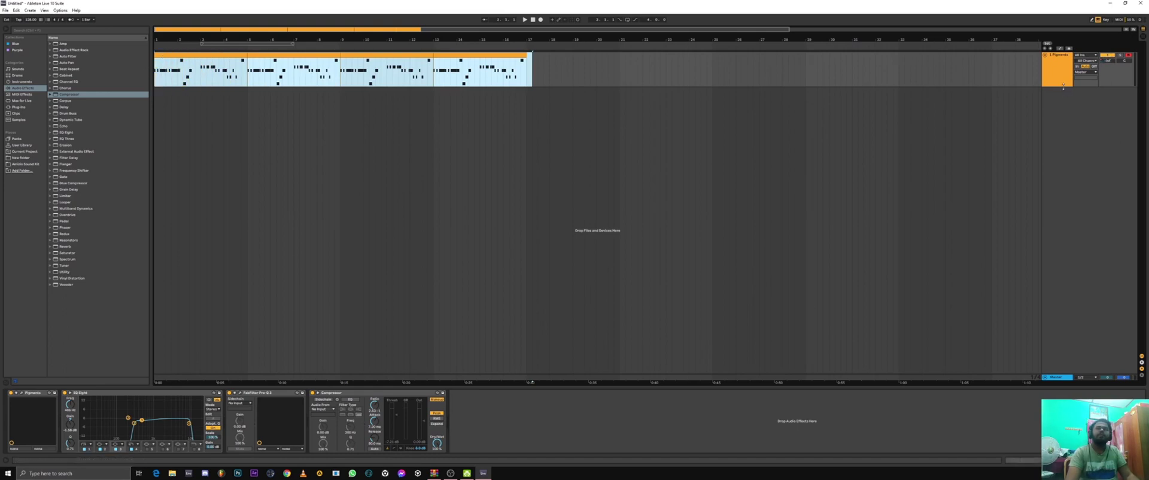
pyautogui.moveTo(1062, 87); pyautogui.dragTo(1062, 155)
pyautogui.click(484, 55)
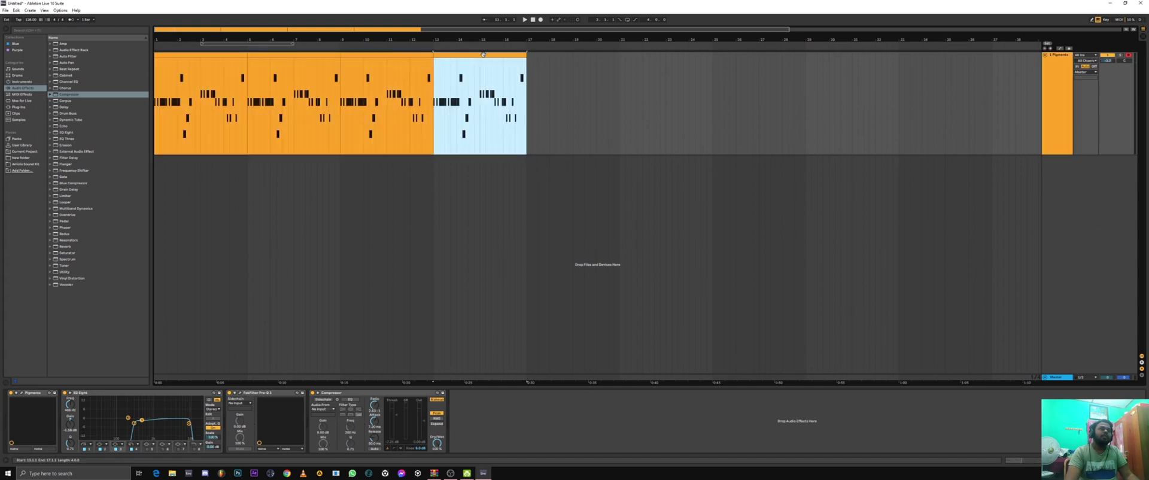
pyautogui.click(533, 69)
pyautogui.moveTo(531, 68); pyautogui.dragTo(152, 62)
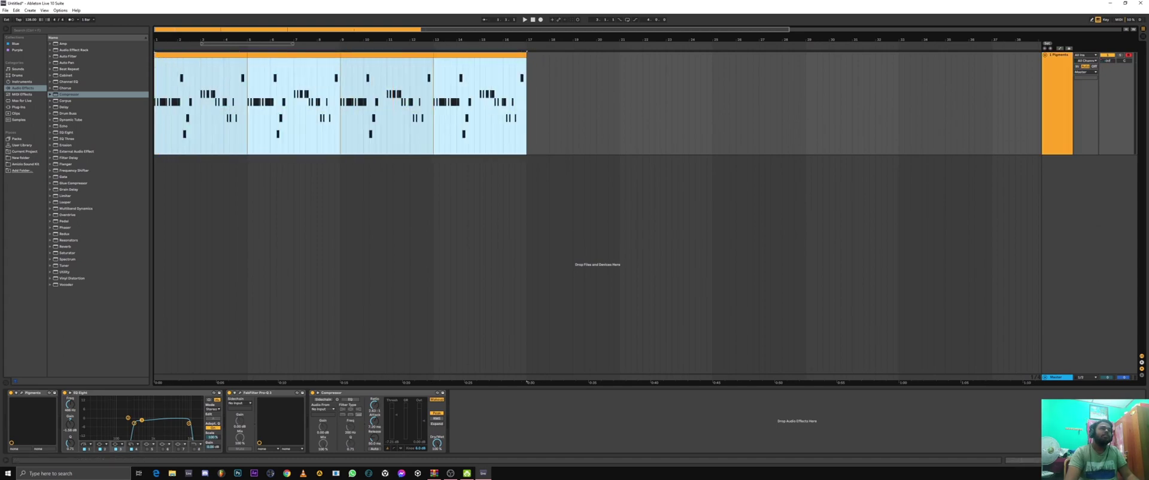
pyautogui.click(1113, 191)
# Step: Show the automation and straighten the volume fade-in into a linear ramp from bar 1 to bar 17
pyautogui.click(1056, 48)
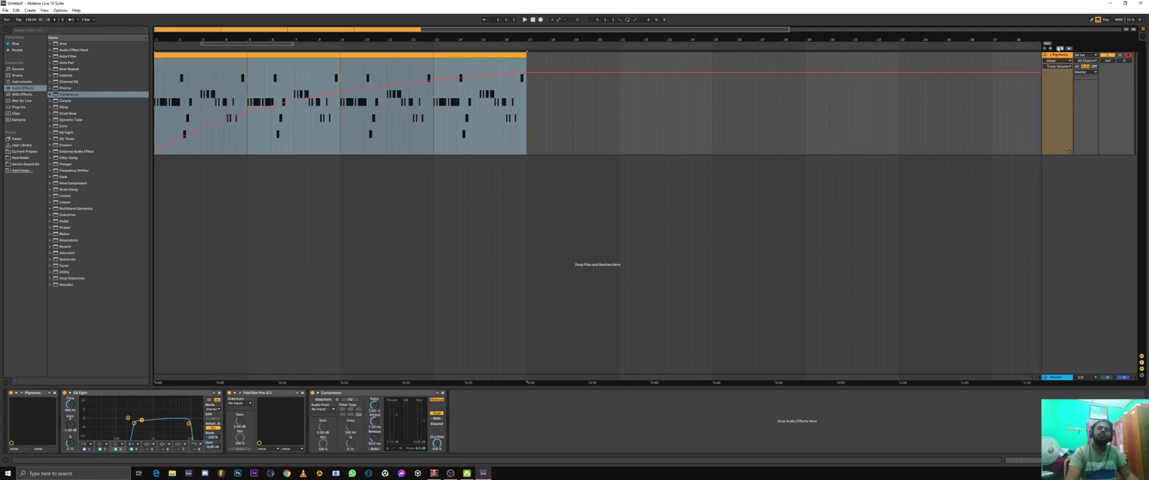
pyautogui.click(661, 139)
pyautogui.moveTo(525, 88); pyautogui.dragTo(154, 94)
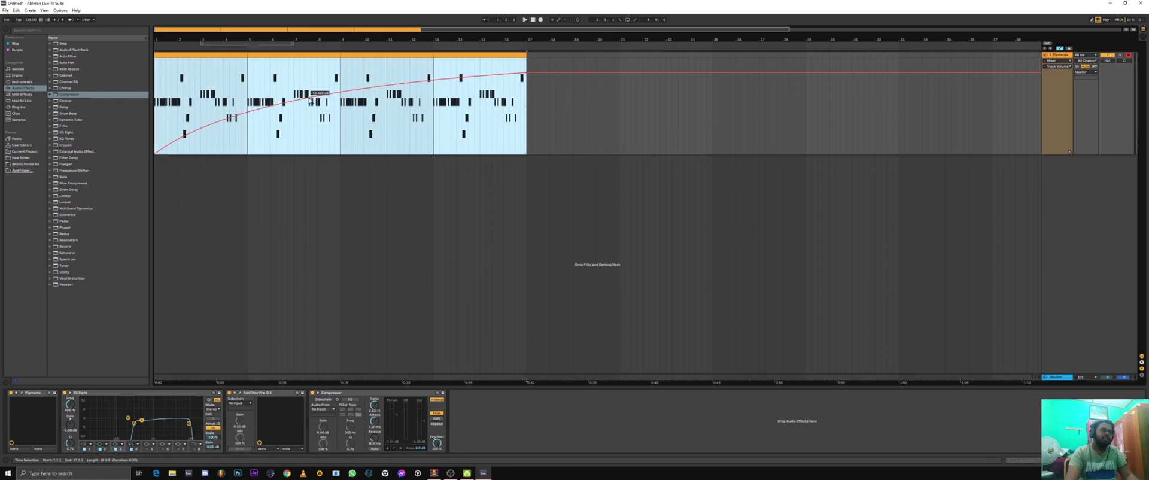
pyautogui.moveTo(309, 100); pyautogui.dragTo(309, 119)
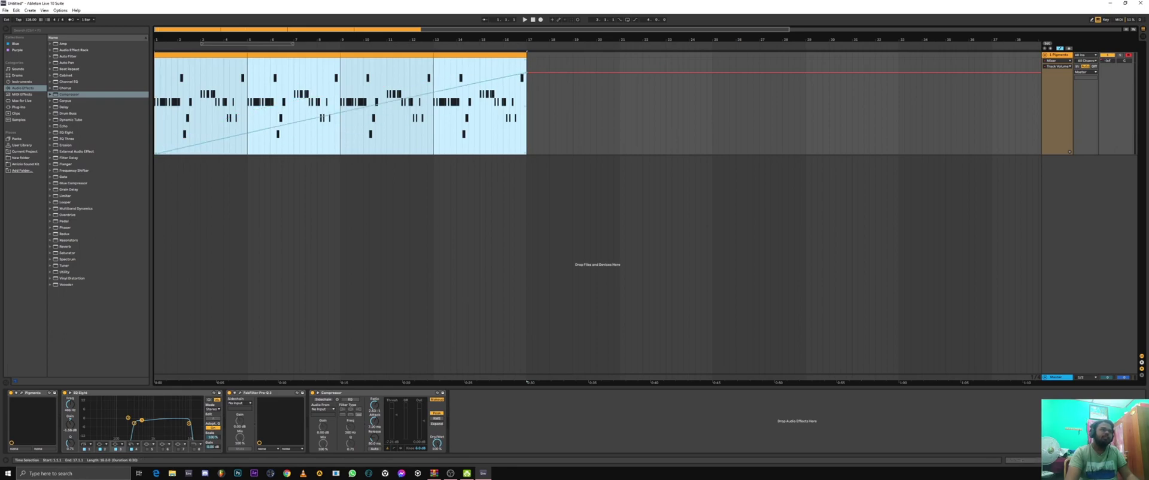
# Step: Hide the automation to select the melody clips up to bar 17, and show the automation again
pyautogui.click(1061, 48)
pyautogui.click(631, 99)
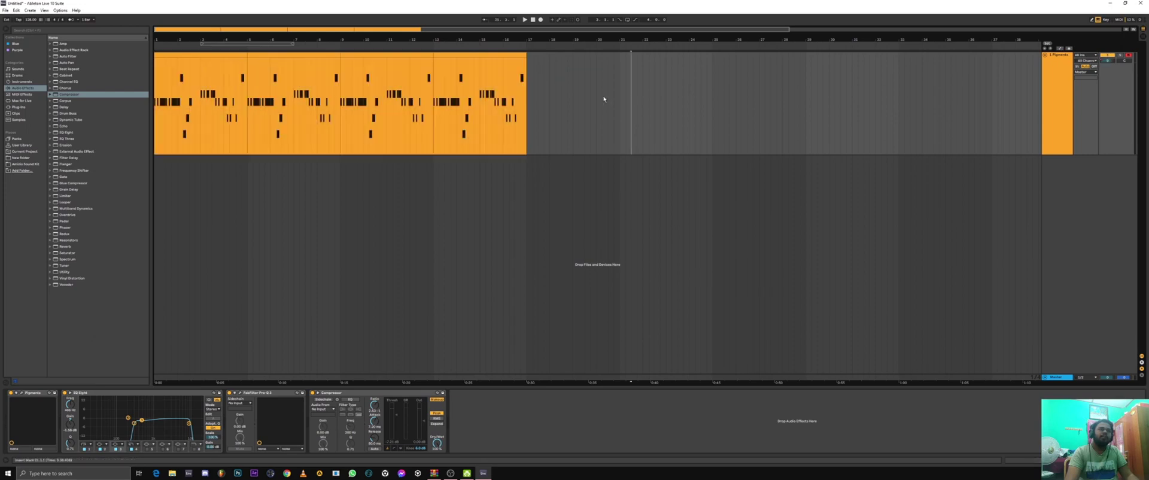
pyautogui.moveTo(532, 84); pyautogui.dragTo(154, 86)
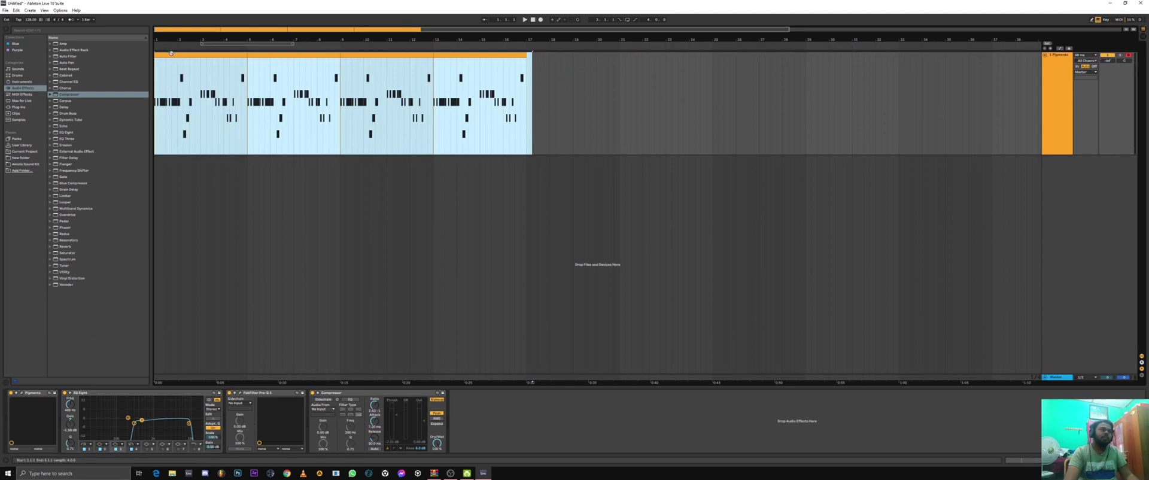
pyautogui.moveTo(430, 57)
pyautogui.mouseDown()
pyautogui.moveTo(501, 56)
pyautogui.moveTo(424, 55)
pyautogui.mouseUp()
pyautogui.click(598, 87)
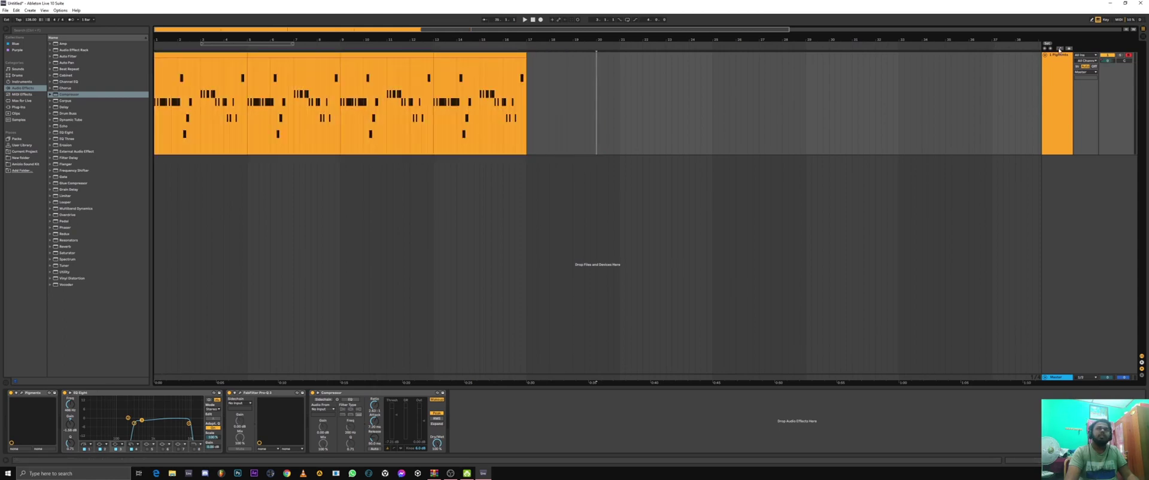
pyautogui.click(1059, 49)
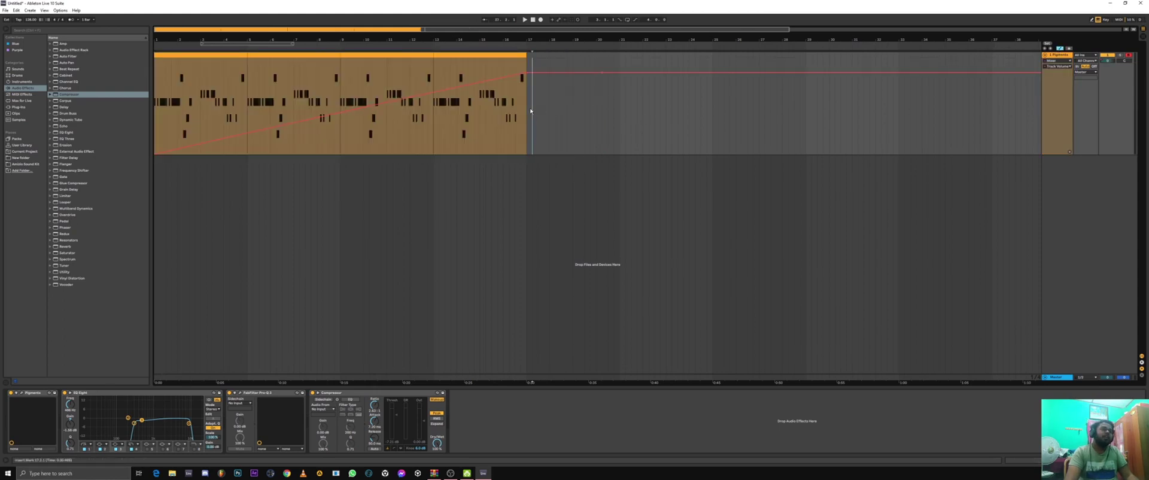
# Step: Try to bend the volume ramp from bar 1 to bar 17 into a late-rising curve
pyautogui.moveTo(529, 109); pyautogui.dragTo(149, 111)
pyautogui.moveTo(273, 55)
pyautogui.mouseDown()
pyautogui.moveTo(303, 55)
pyautogui.moveTo(277, 56)
pyautogui.mouseUp()
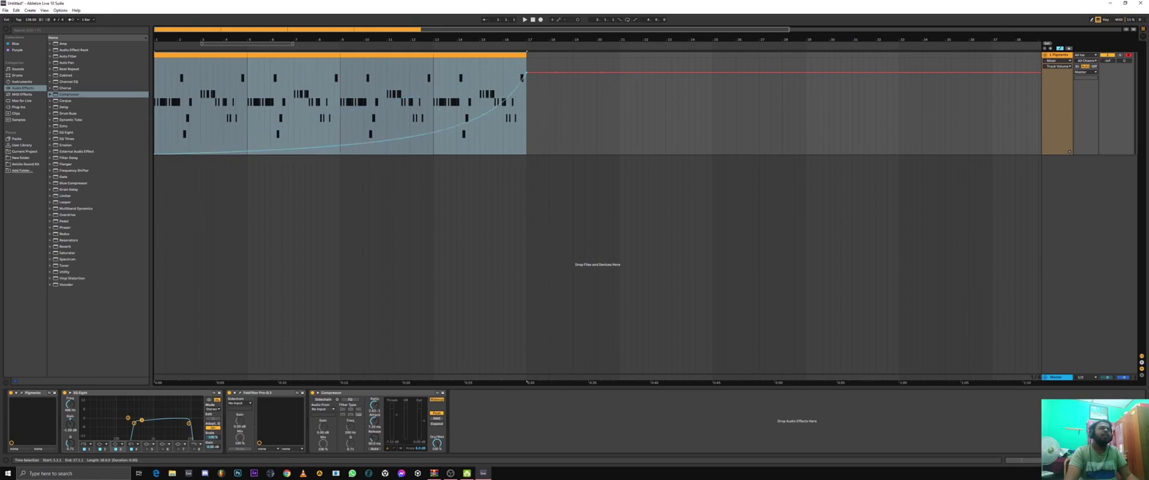
pyautogui.click(584, 114)
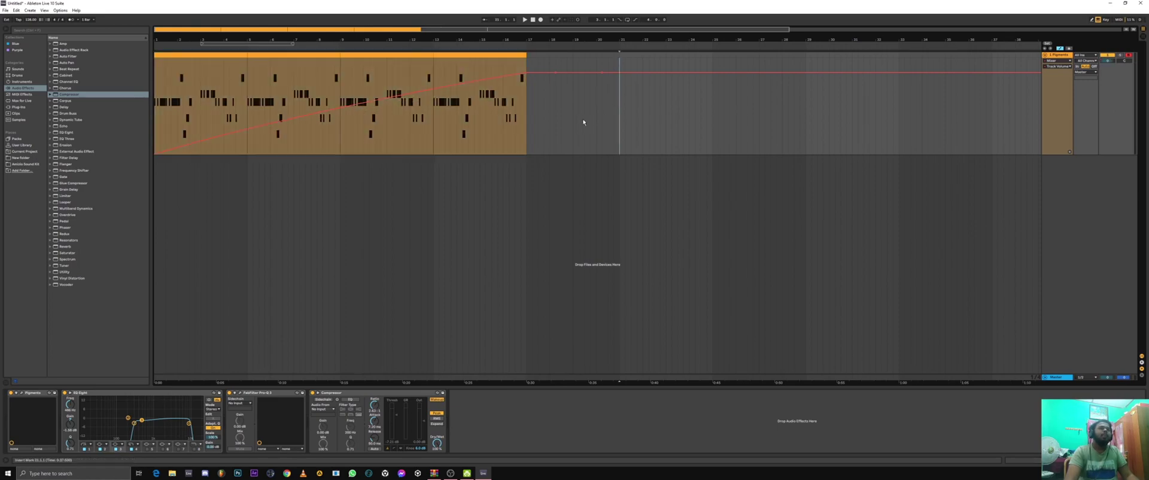
# Step: Reduce the Pigments track's height and display the Compressor's Ratio automation on it
pyautogui.moveTo(1056, 154); pyautogui.dragTo(1051, 98)
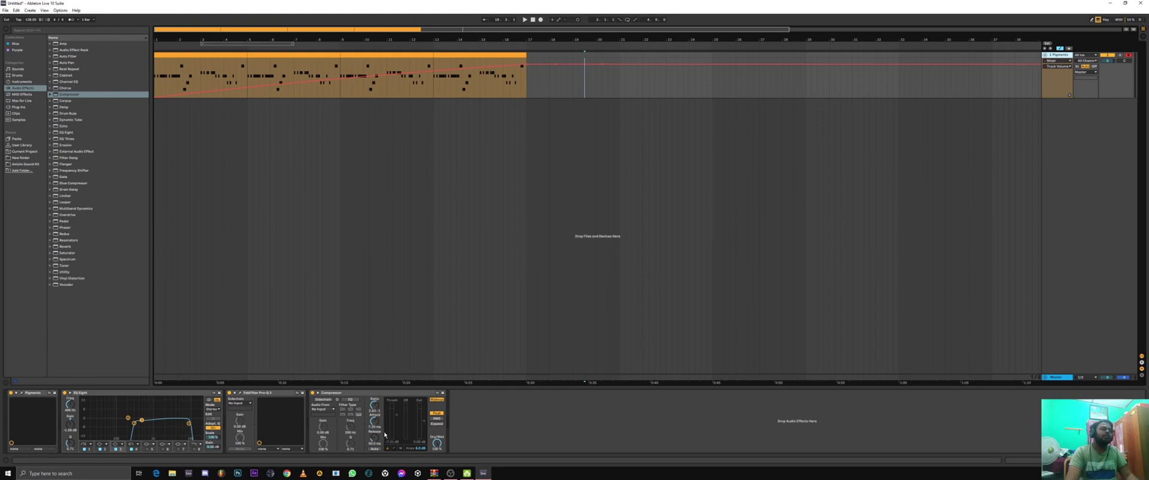
pyautogui.rightClick(425, 423)
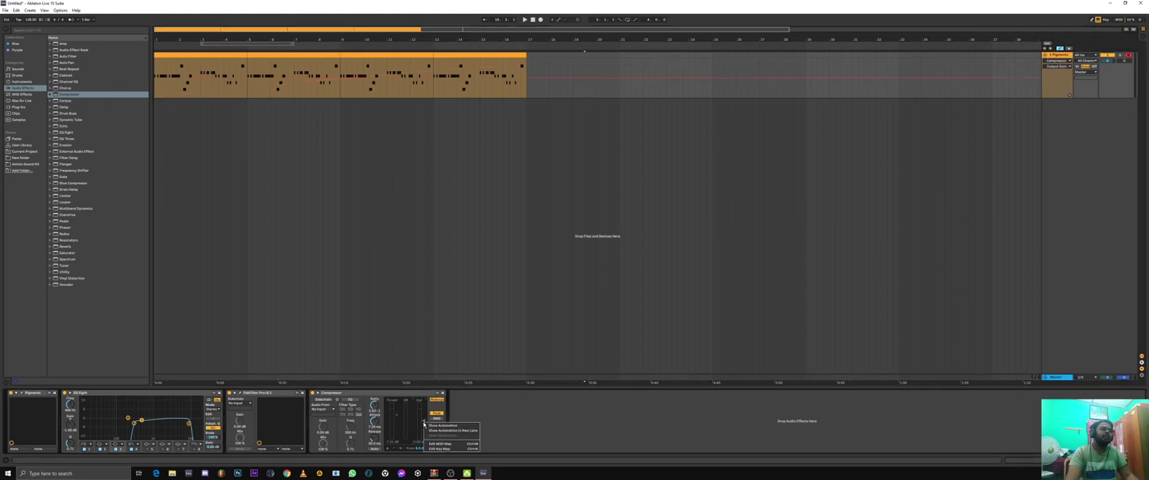
pyautogui.click(558, 405)
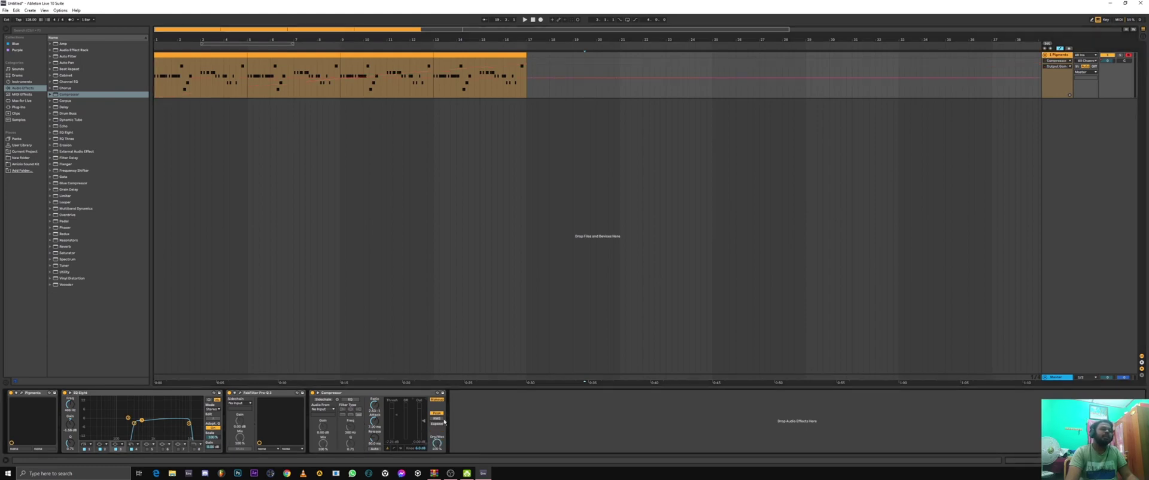
pyautogui.rightClick(376, 409)
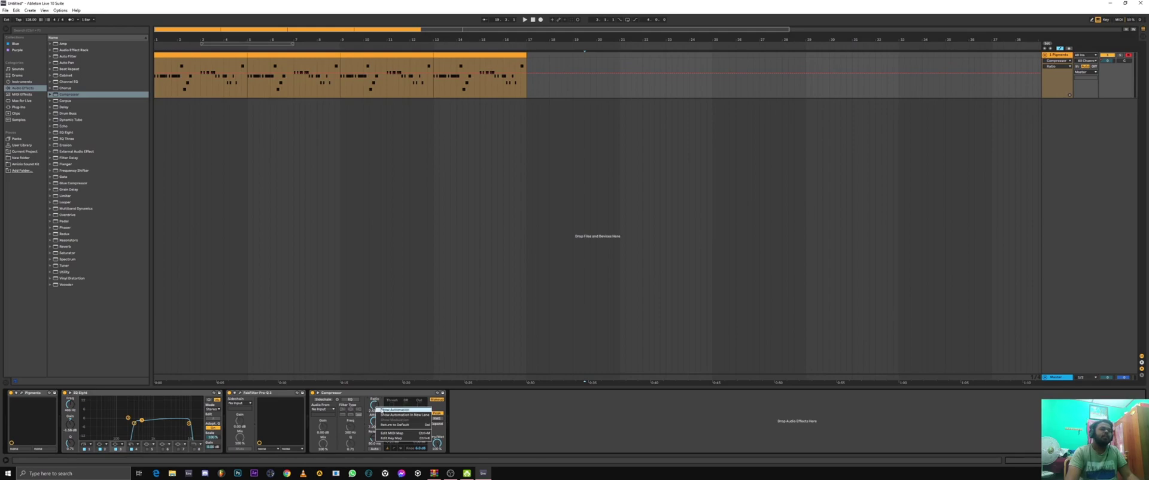
pyautogui.click(394, 410)
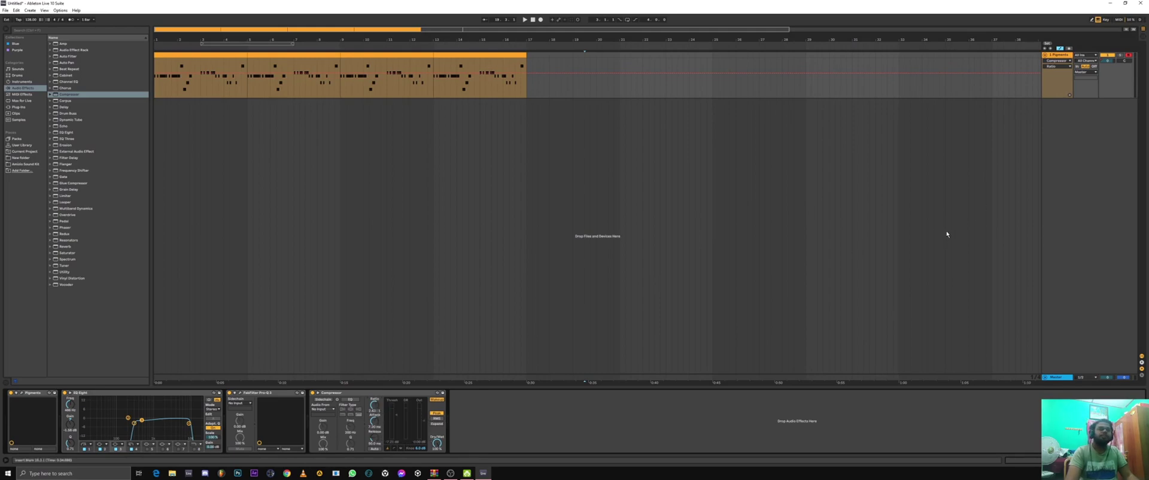
# Step: Put the Compressor Ratio automation in its own lane, show Track Volume in the main lane, and remove the extra lane
pyautogui.click(1070, 96)
pyautogui.click(1061, 61)
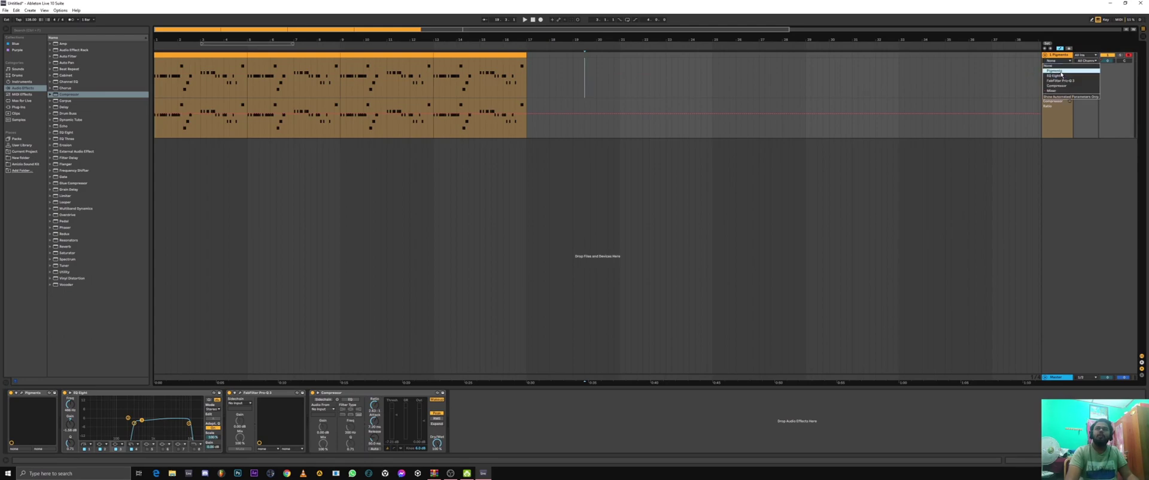
pyautogui.click(1078, 151)
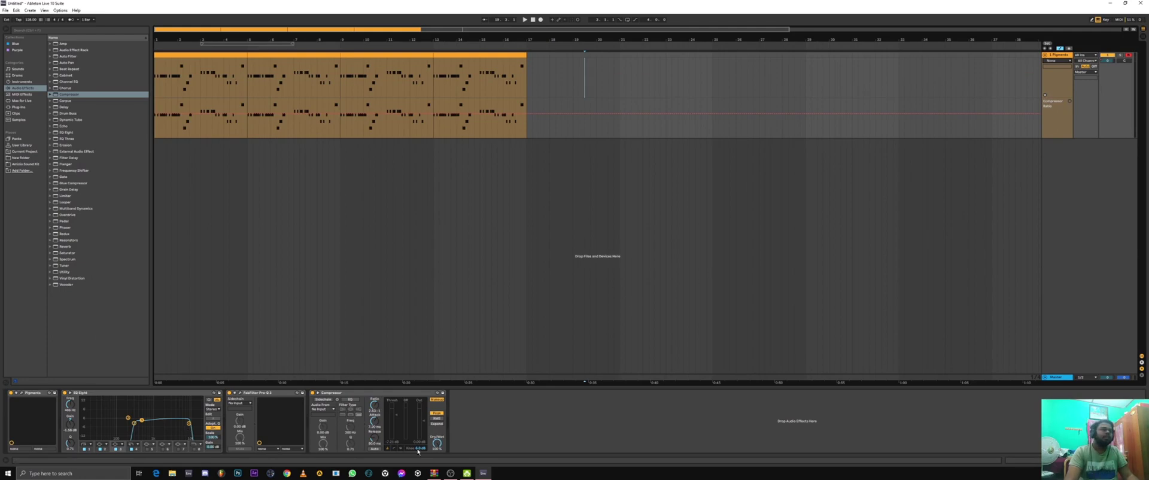
pyautogui.click(1101, 61)
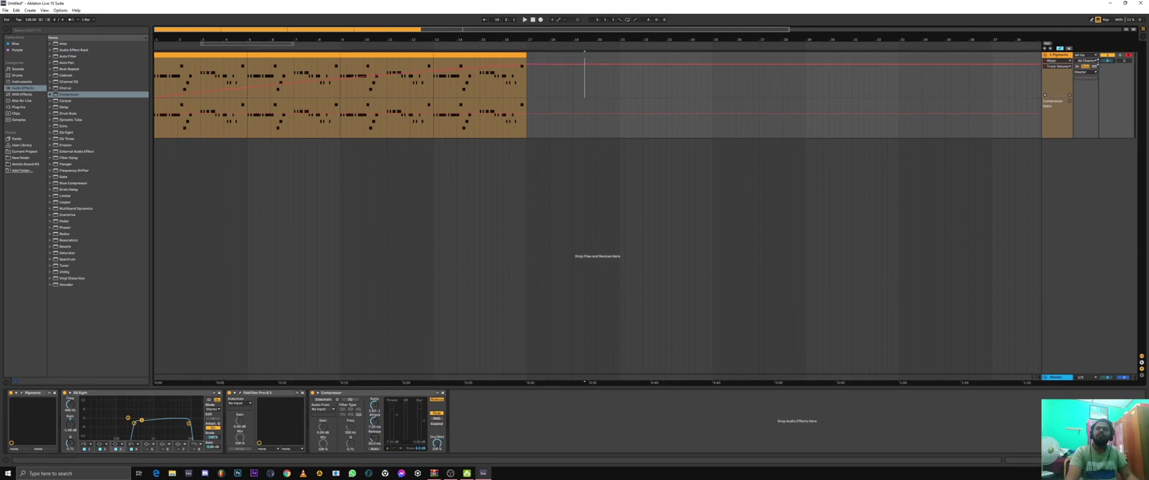
pyautogui.click(1070, 103)
# Step: Move the Track Volume automation to its own lane, show Compressor Ratio in the main lane, and remove the extra lane
pyautogui.click(1070, 96)
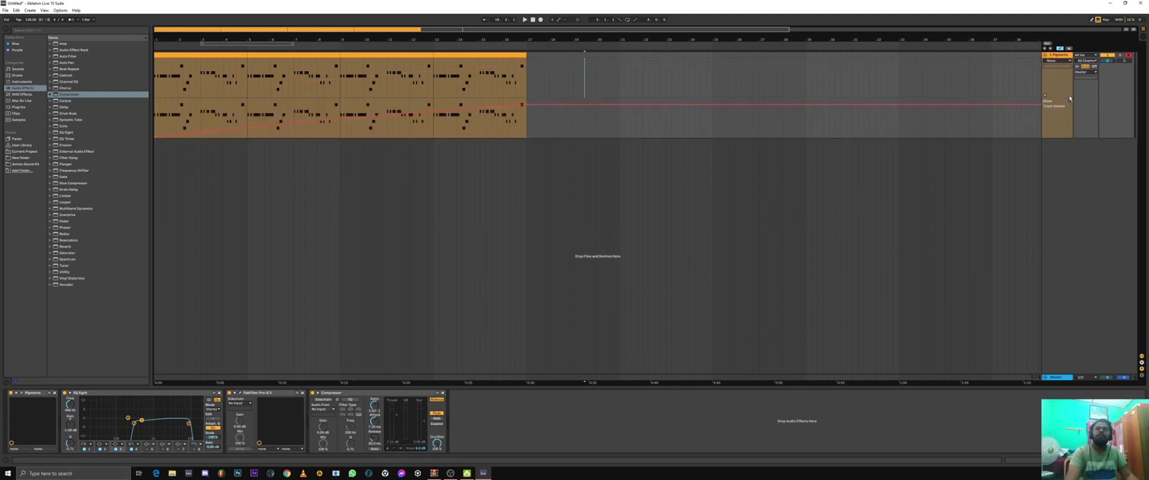
pyautogui.click(1062, 61)
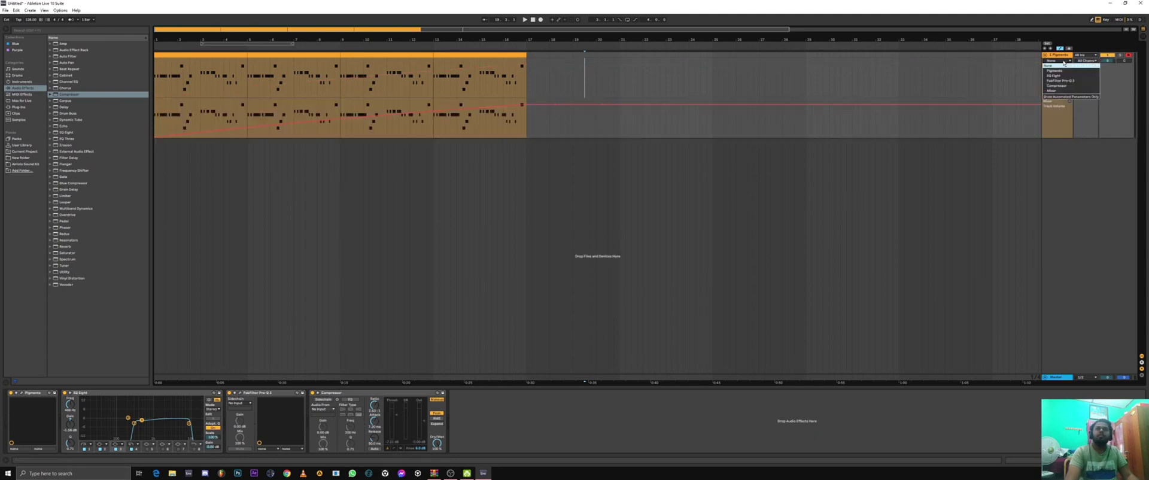
pyautogui.click(1056, 86)
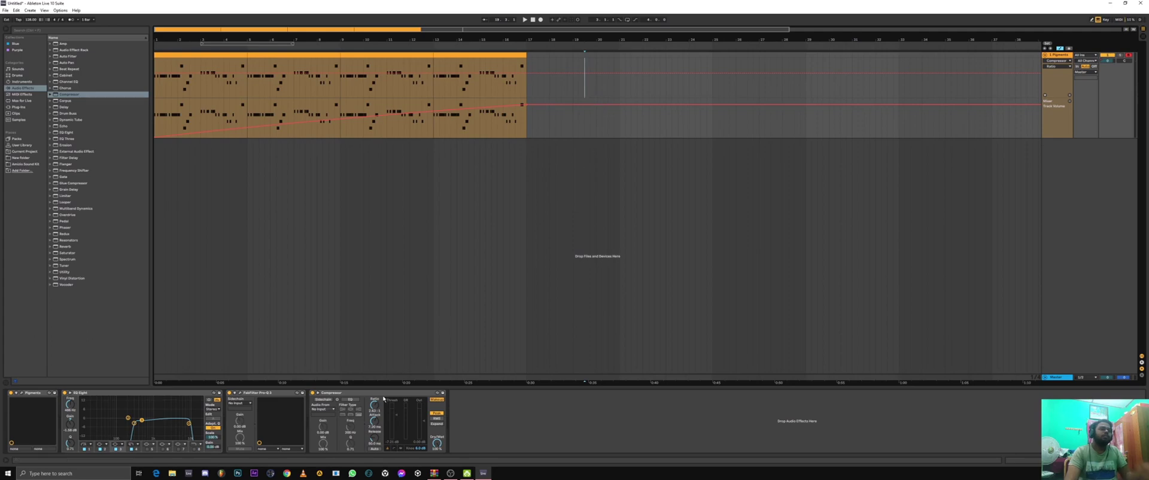
pyautogui.click(1070, 103)
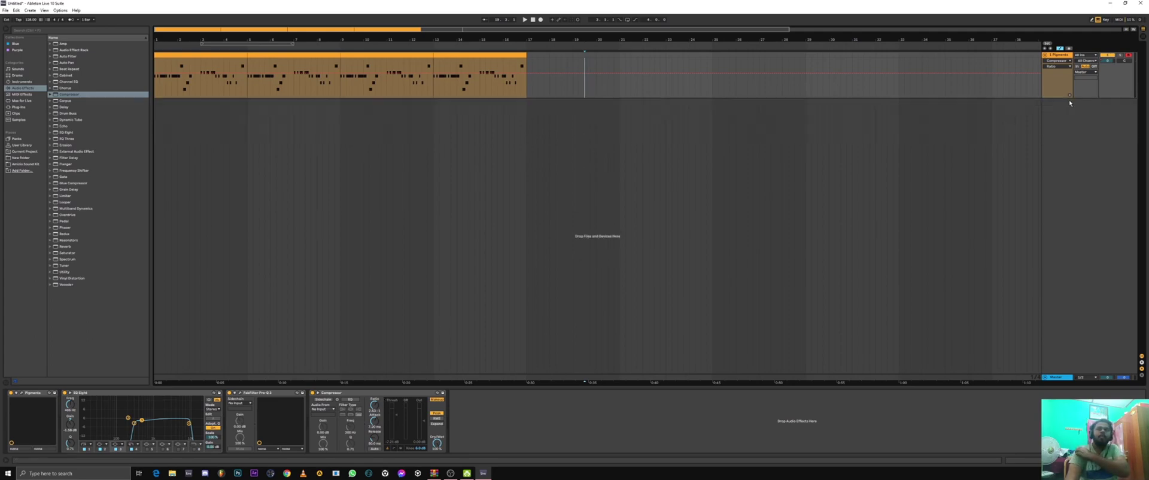
# Step: Play the arrangement from the start with automation hidden, briefly showing the Pigments track volume automation during playback
pyautogui.click(1060, 55)
pyautogui.press('space')
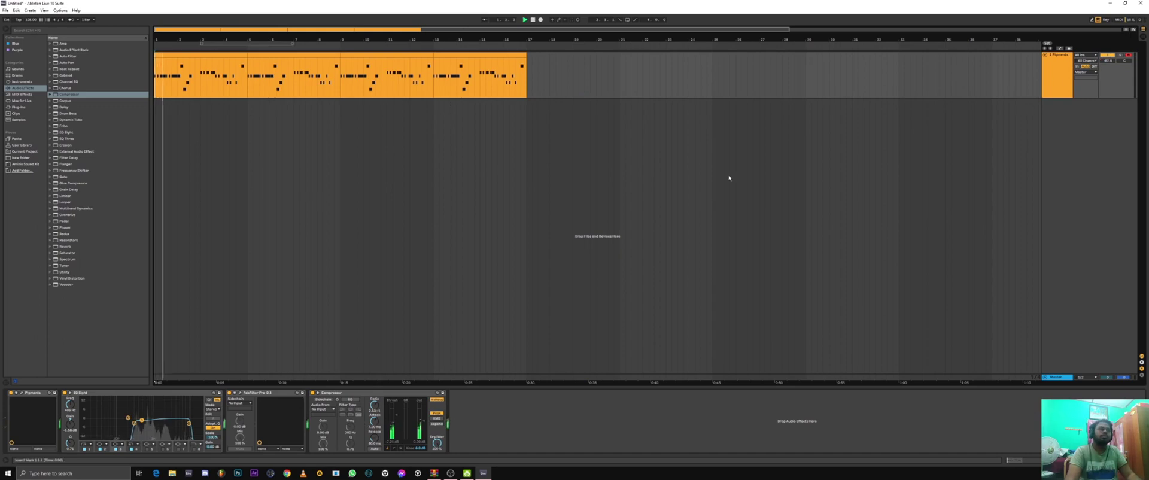
pyautogui.rightClick(1105, 53)
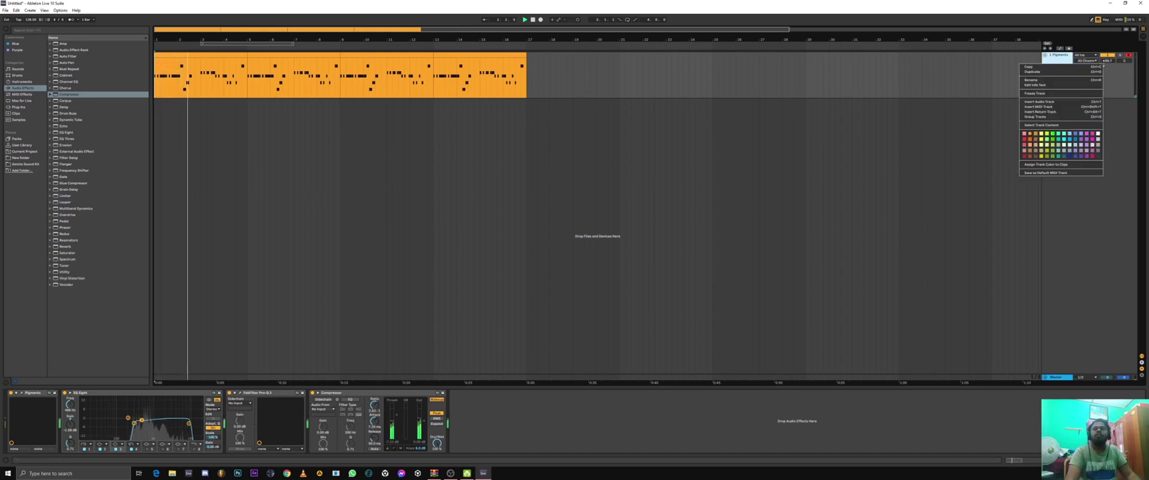
pyautogui.rightClick(1107, 55)
pyautogui.rightClick(1106, 61)
pyautogui.click(1095, 64)
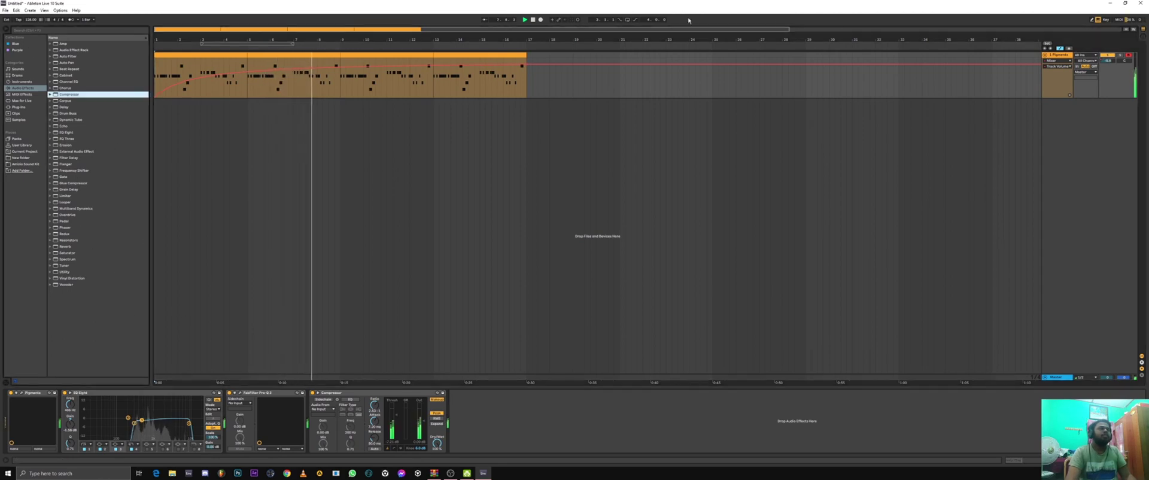
pyautogui.click(1060, 48)
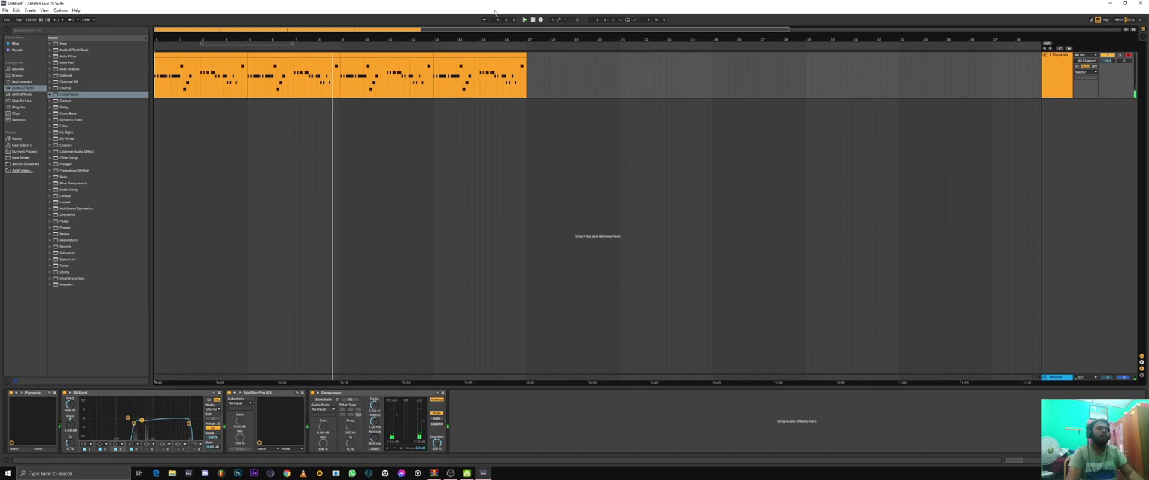
# Step: Restart playback, jump to around bar 7, and open the second melody clip's notes for editing
pyautogui.click(525, 19)
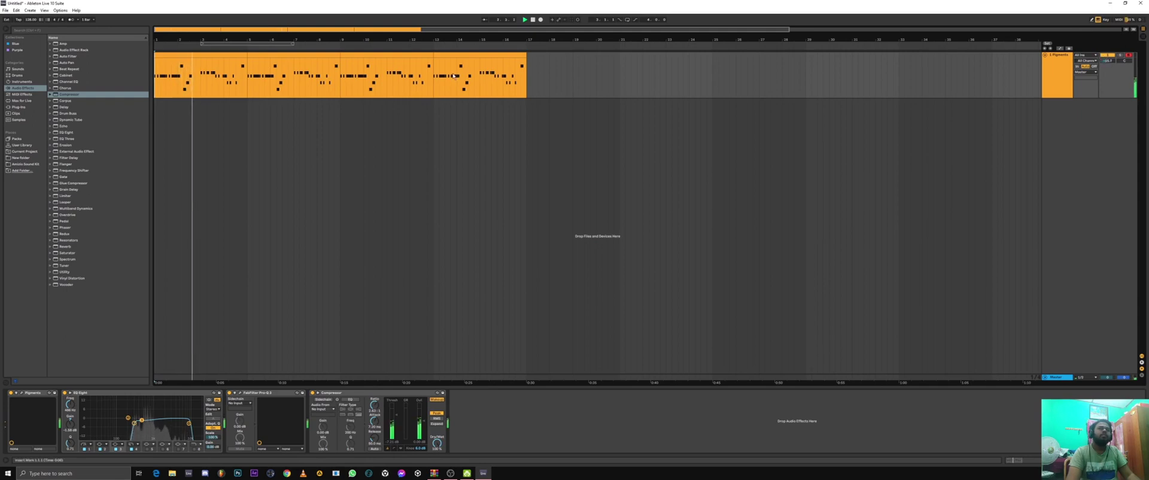
pyautogui.click(308, 48)
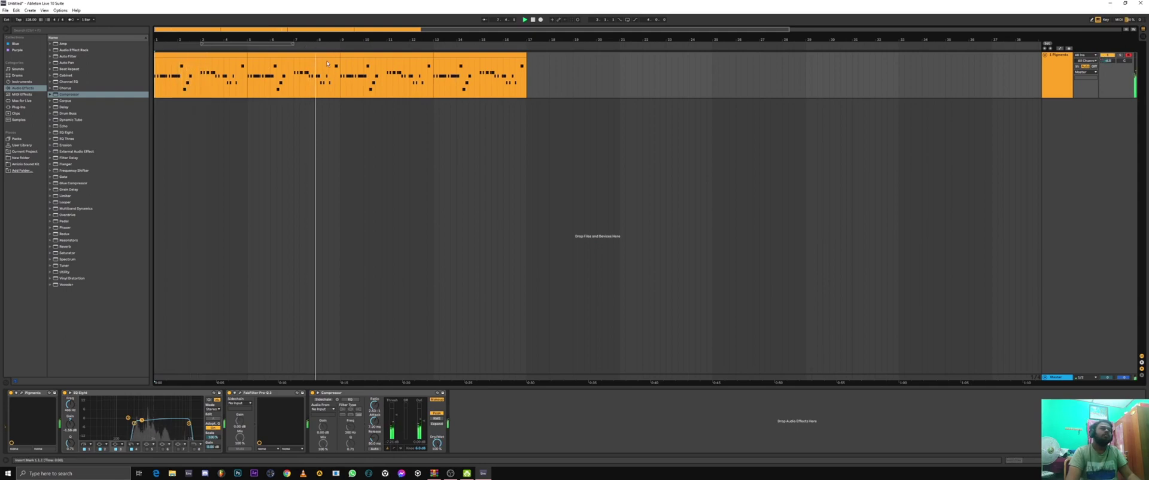
pyautogui.doubleClick(330, 55)
pyautogui.scroll(3, 916, 254)
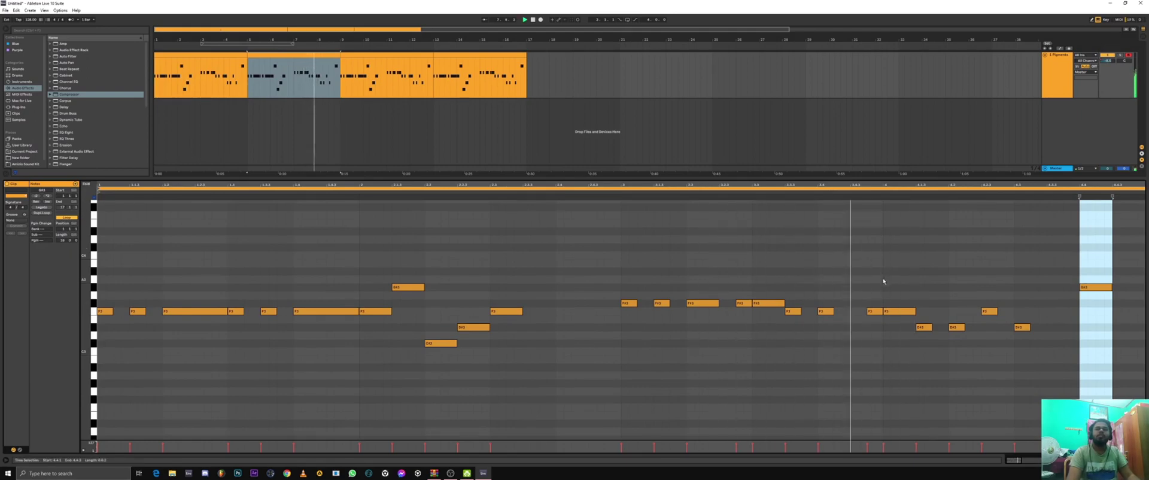
# Step: Stop playback, raise the F3 note at the start of the clip's fourth bar to G#3, and play the change
pyautogui.press('space')
pyautogui.moveTo(895, 312); pyautogui.dragTo(895, 288)
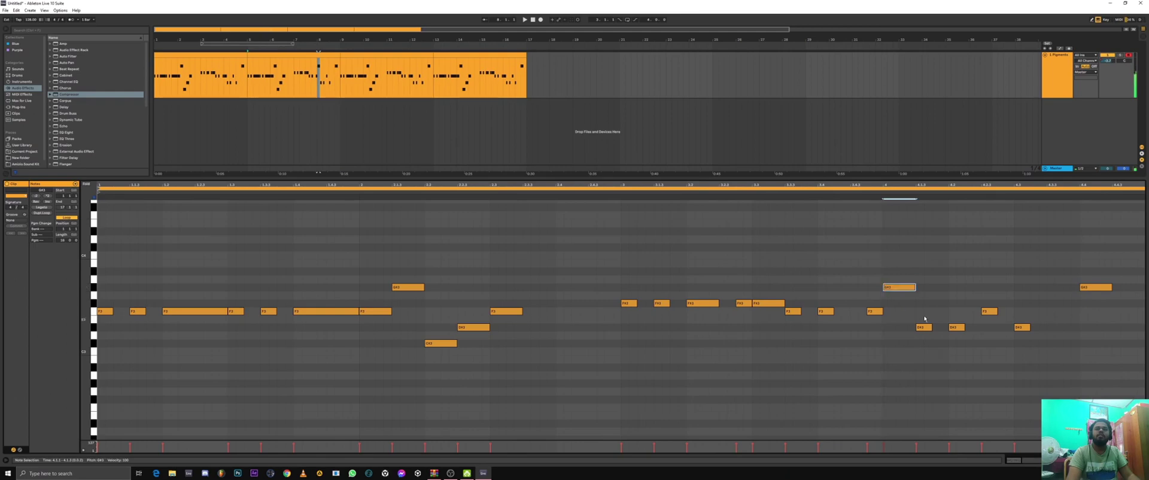
pyautogui.press('space')
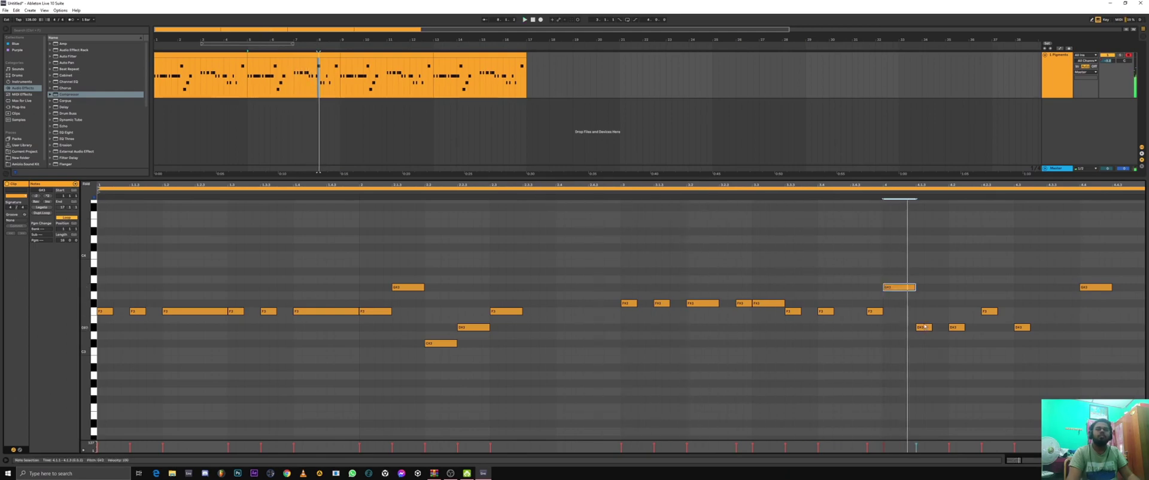
# Step: In the clip's fourth bar, raise the two D#3 notes to G#3 and F#3, and lower the following F3 and D#3 to D#3 and C#3
pyautogui.moveTo(923, 328); pyautogui.dragTo(948, 287)
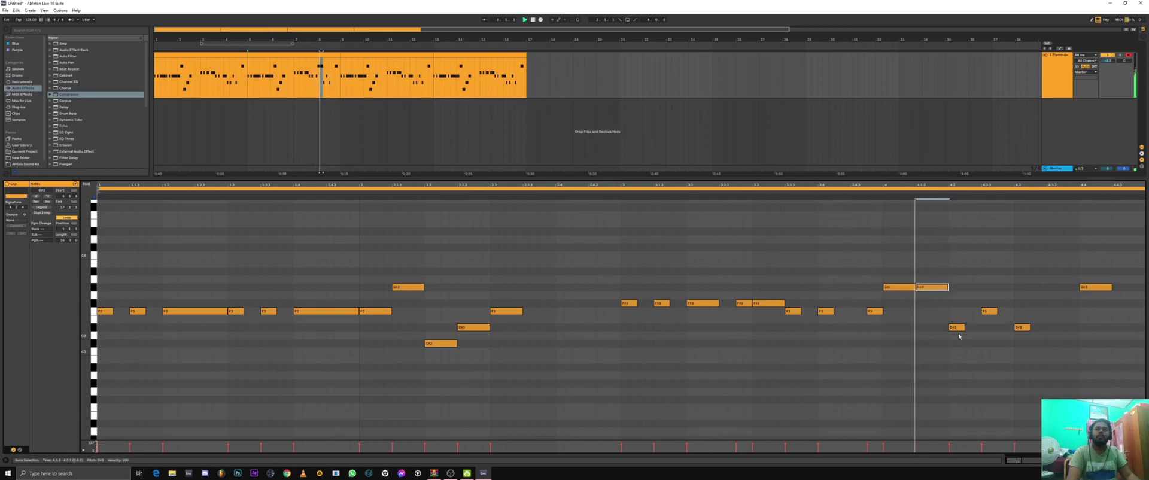
pyautogui.moveTo(955, 328); pyautogui.dragTo(957, 307)
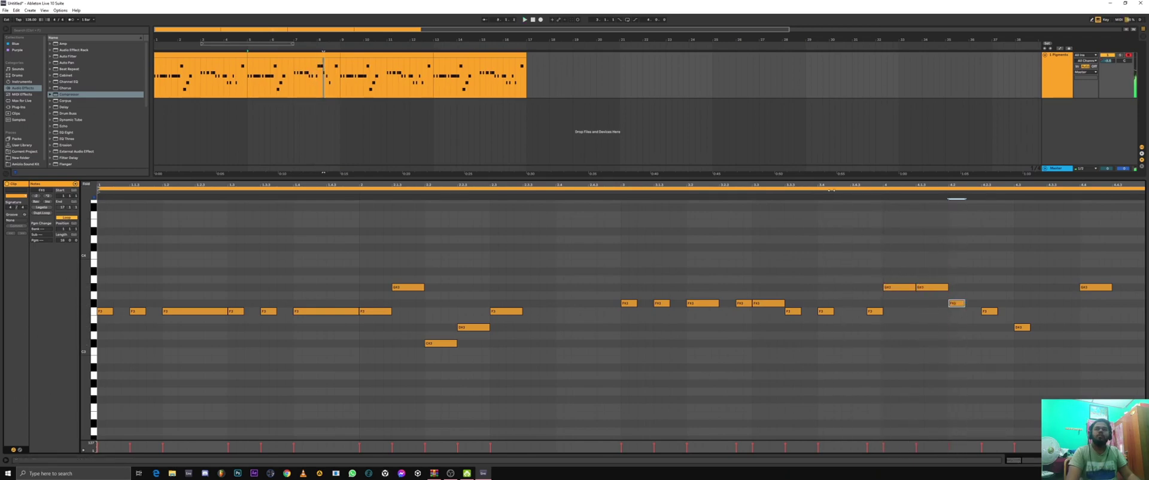
pyautogui.click(834, 263)
pyautogui.press('space')
pyautogui.click(957, 305)
pyautogui.moveTo(982, 313); pyautogui.dragTo(1020, 344)
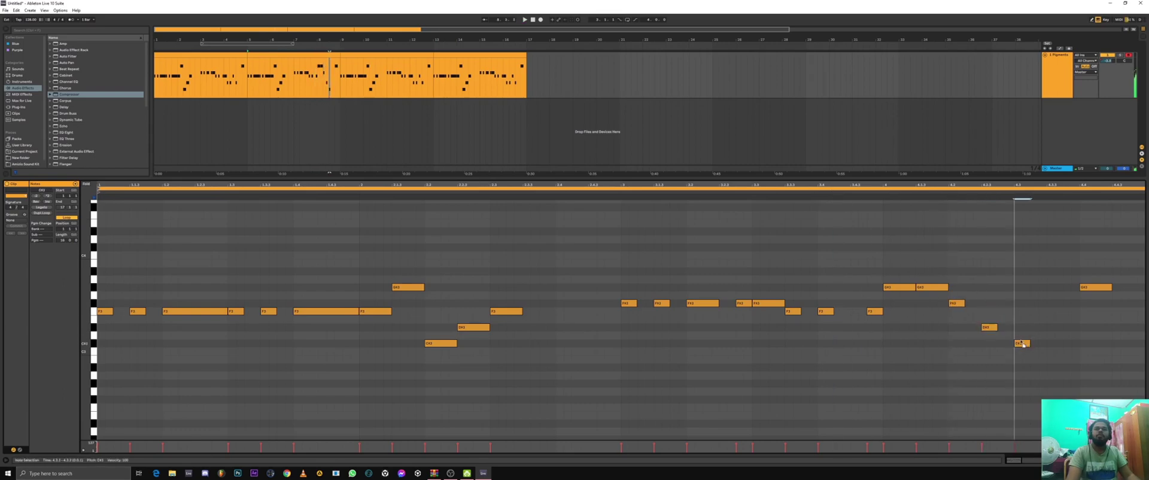
pyautogui.click(832, 191)
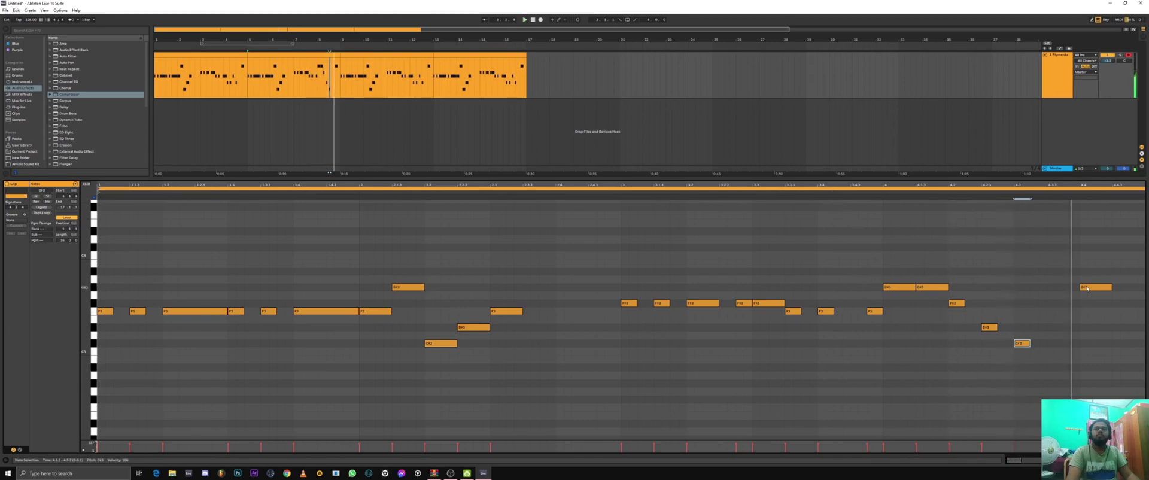
# Step: Delete the G#3 note at the end of the second clip and close the note editor
pyautogui.click(1087, 289)
pyautogui.press('Delete')
pyautogui.click(315, 56)
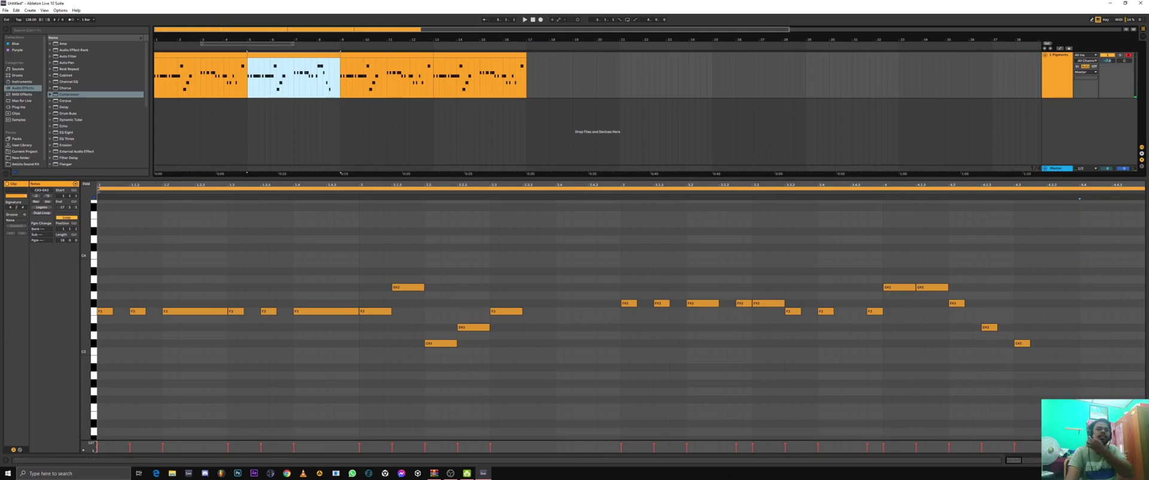
pyautogui.click(1142, 460)
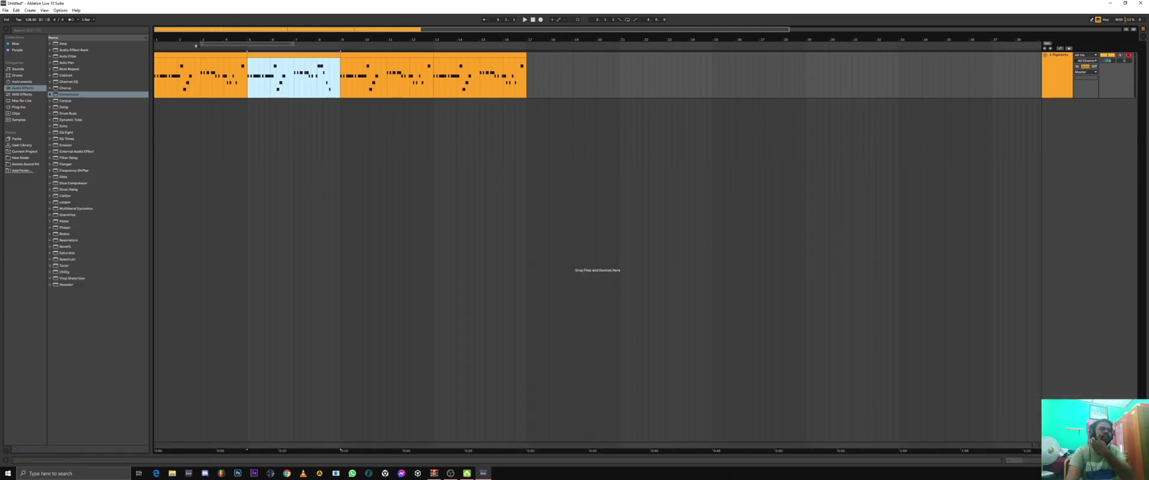
# Step: Replace the fourth melody clip at bar 13 with a copy of the edited second clip
pyautogui.click(180, 57)
pyautogui.moveTo(212, 28); pyautogui.dragTo(212, 26)
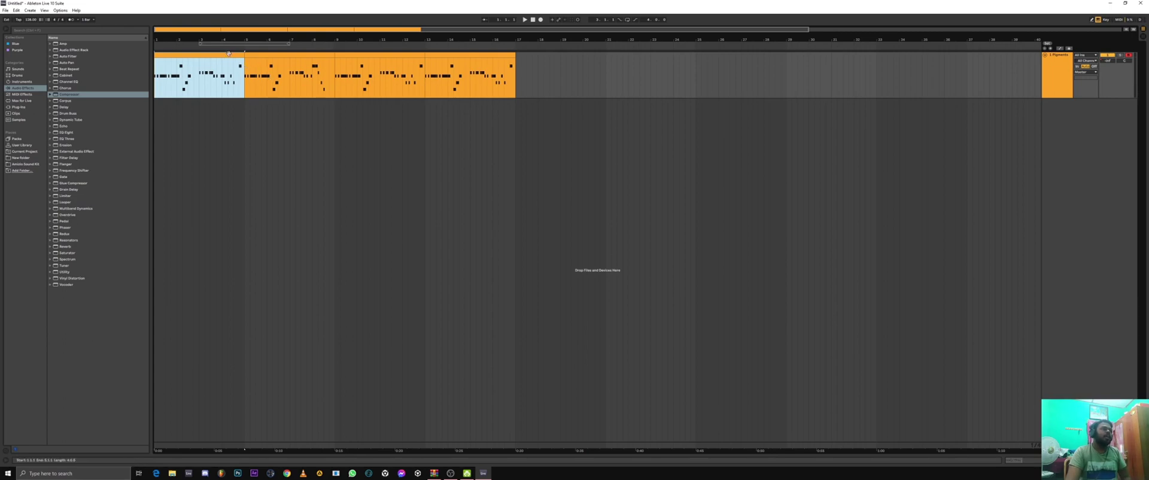
pyautogui.click(254, 54)
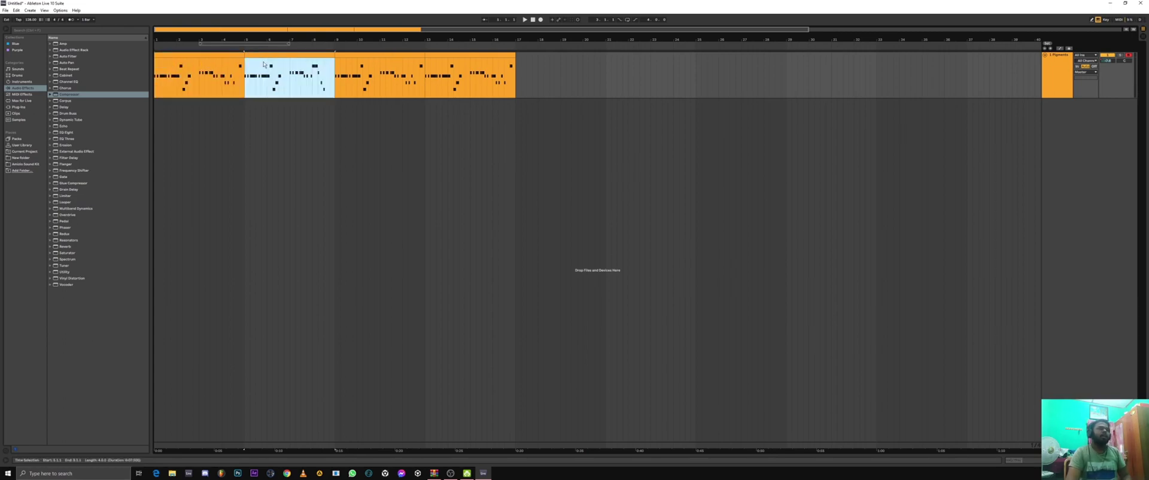
pyautogui.click(433, 54)
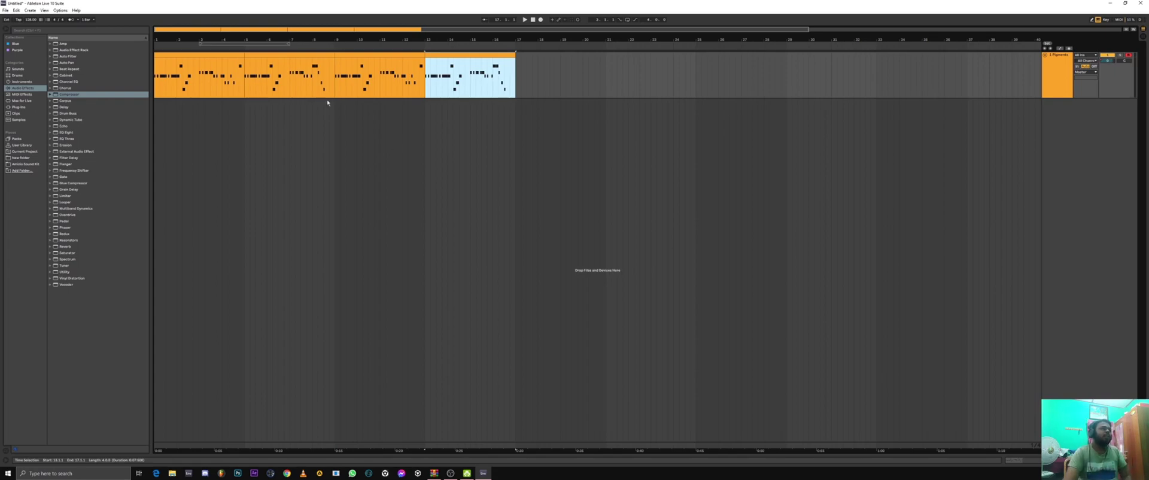
# Step: Play the arrangement from the start through the first melody clip and stop playback
pyautogui.click(216, 53)
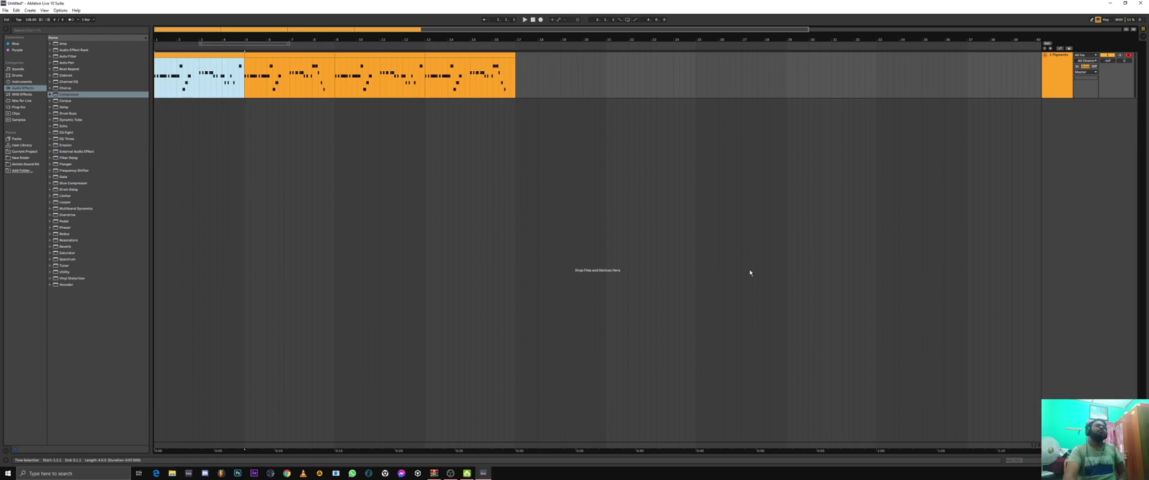
pyautogui.click(532, 21)
pyautogui.press('space')
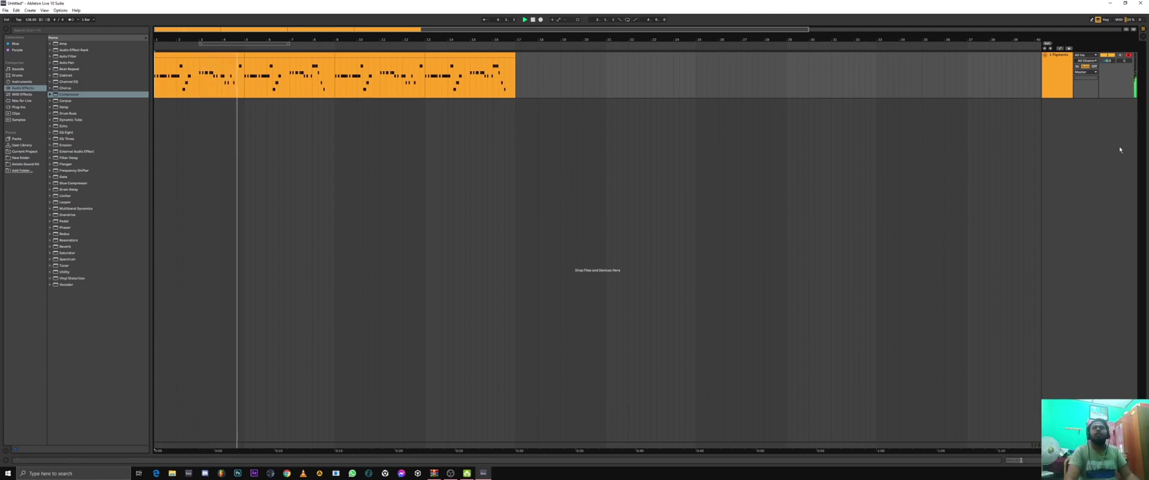
pyautogui.press('space')
# Step: Delete the Pigments track's volume automation and play the opening of the arrangement to check it
pyautogui.rightClick(1110, 60)
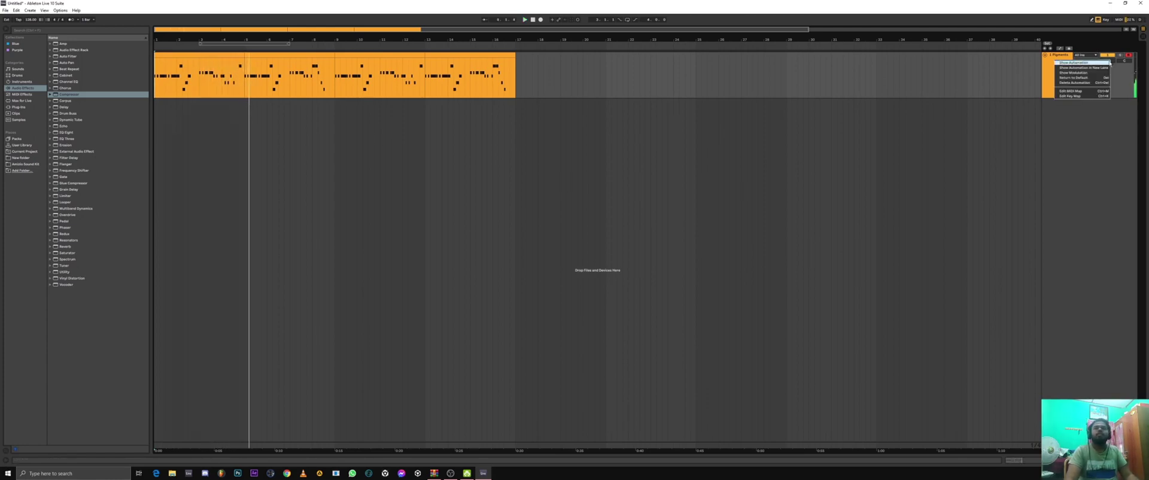
pyautogui.click(1087, 83)
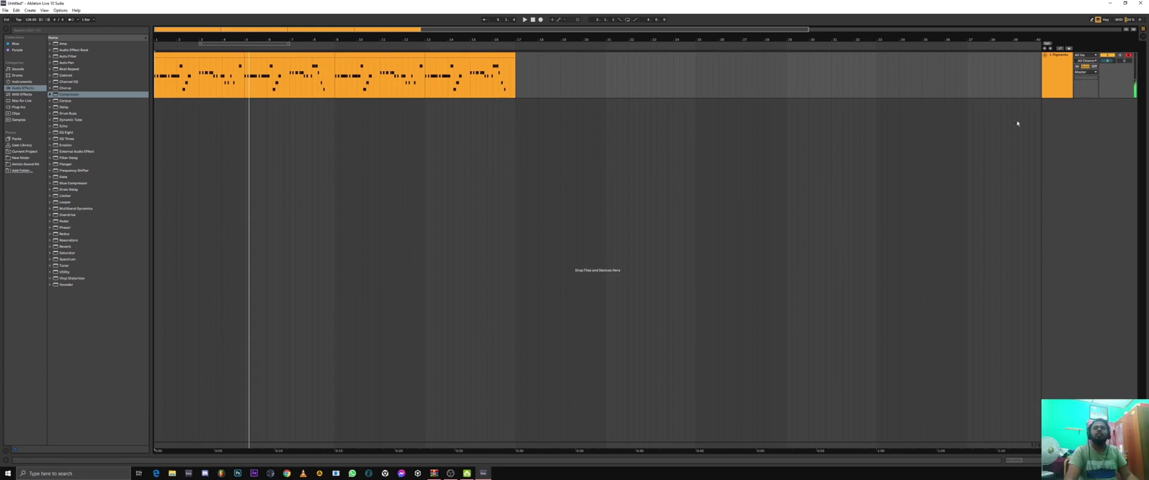
pyautogui.click(537, 20)
pyautogui.press('space')
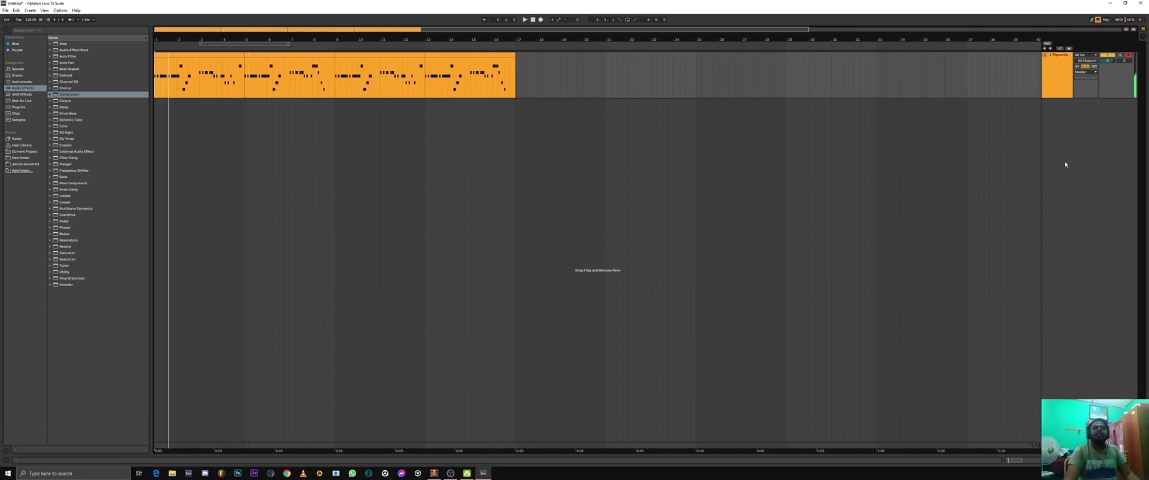
pyautogui.press('space')
# Step: Reduce the Pigments track's height and open the Kicks folder of the Revealed Drums pack in the sound kit
pyautogui.moveTo(1061, 97); pyautogui.dragTo(1061, 81)
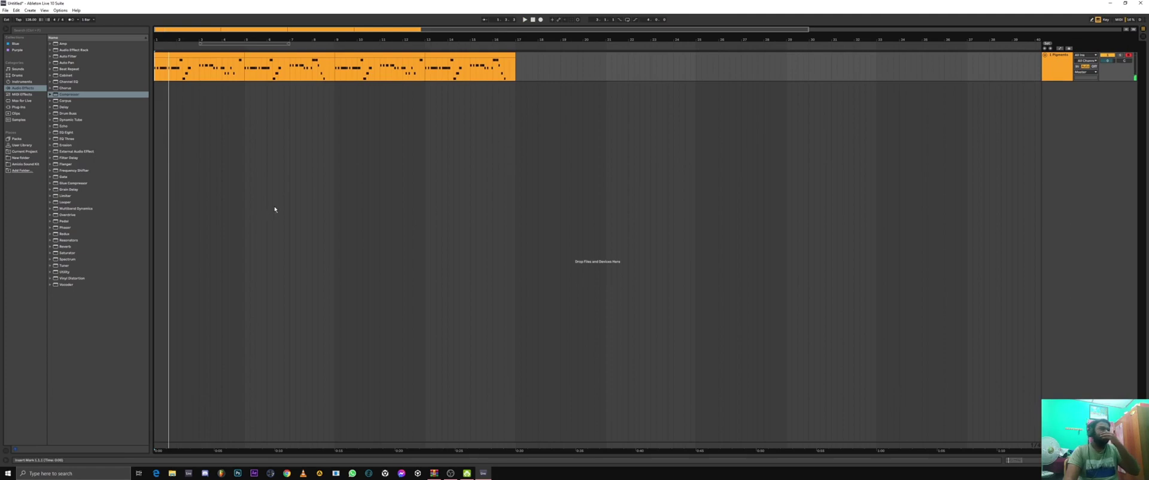
pyautogui.click(25, 163)
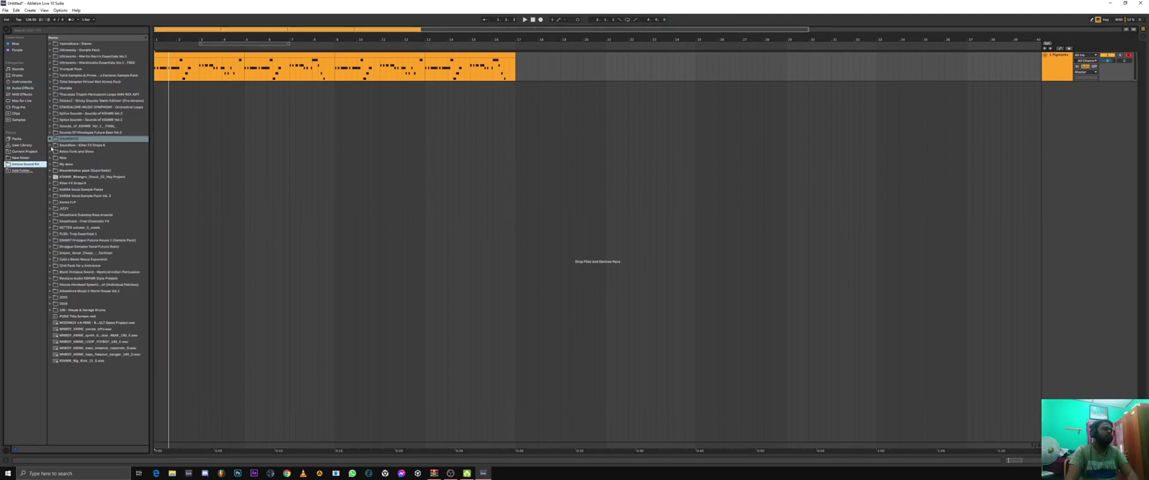
pyautogui.click(49, 139)
pyautogui.click(50, 139)
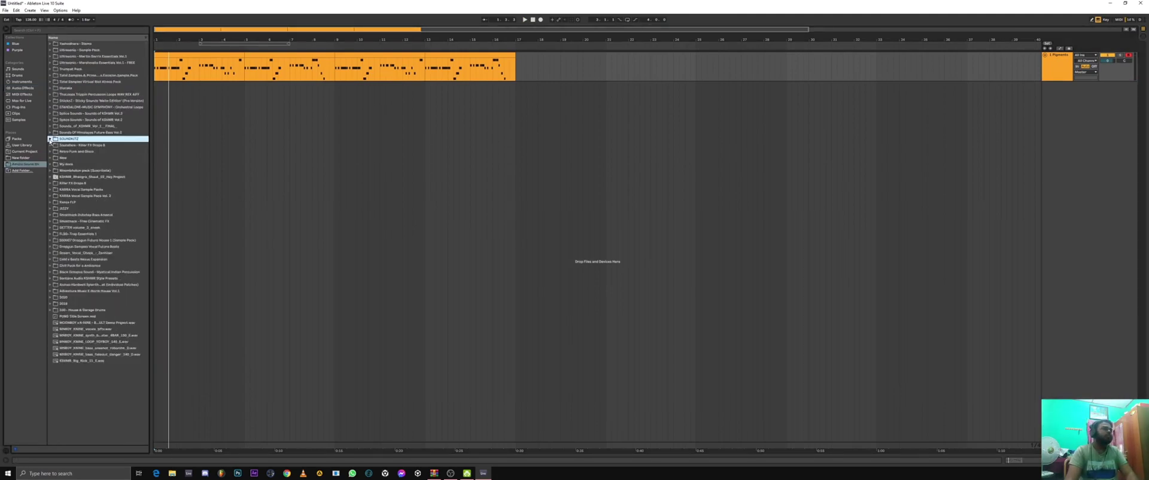
pyautogui.click(50, 88)
pyautogui.moveTo(216, 30); pyautogui.dragTo(105, 141)
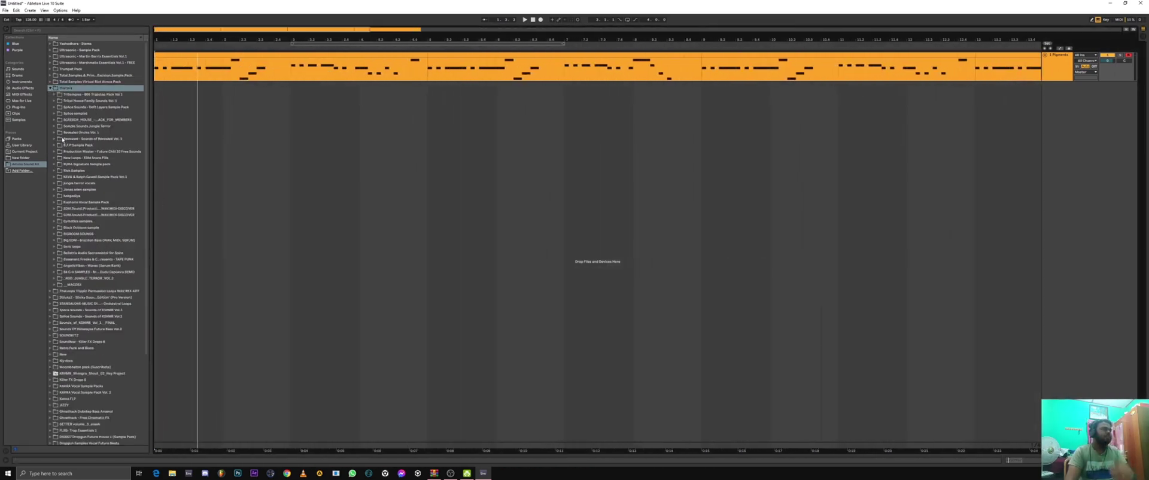
pyautogui.click(53, 132)
pyautogui.click(58, 145)
pyautogui.click(59, 158)
pyautogui.click(60, 170)
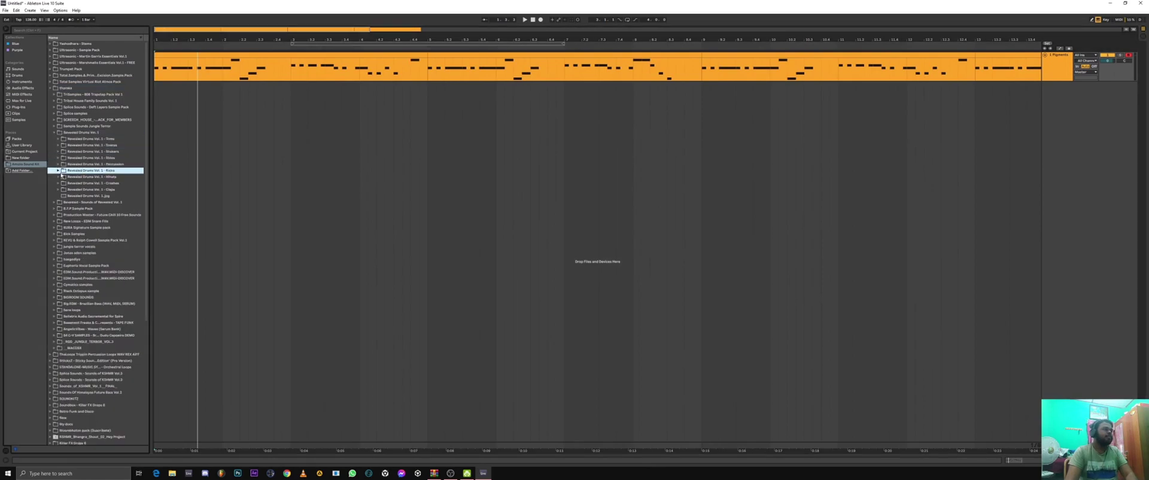
pyautogui.press('Right')
# Step: Audition the transient and festival kick samples in the Revealed Drums Kicks folder
pyautogui.press('Down')
pyautogui.press('Down')
pyautogui.press('Down')
pyautogui.press('Down')
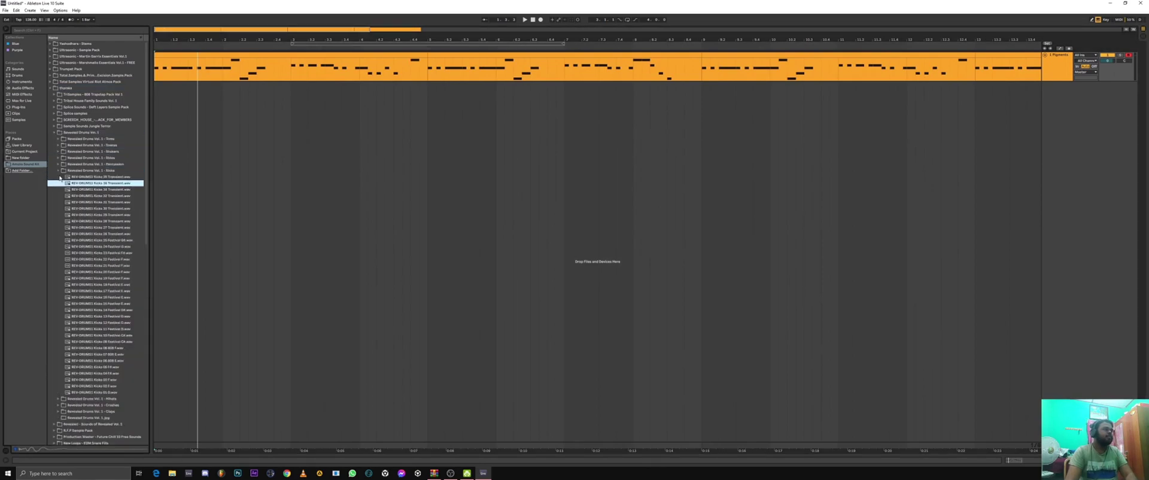
pyautogui.press('Down')
pyautogui.press('Down')
pyautogui.press('Down')
pyautogui.press('Down')
pyautogui.press('Down')
pyautogui.press('Down')
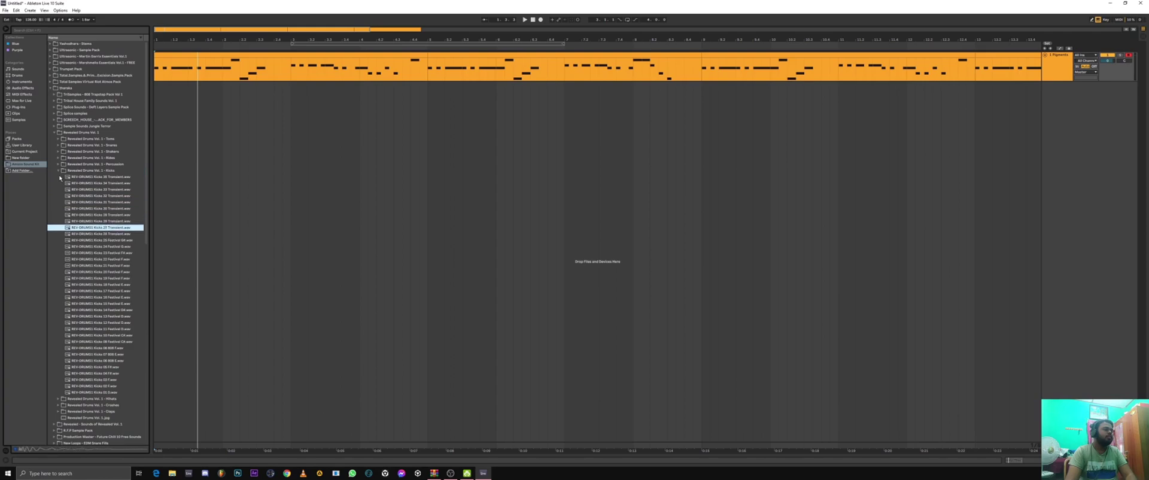
pyautogui.click(120, 323)
pyautogui.press('Up')
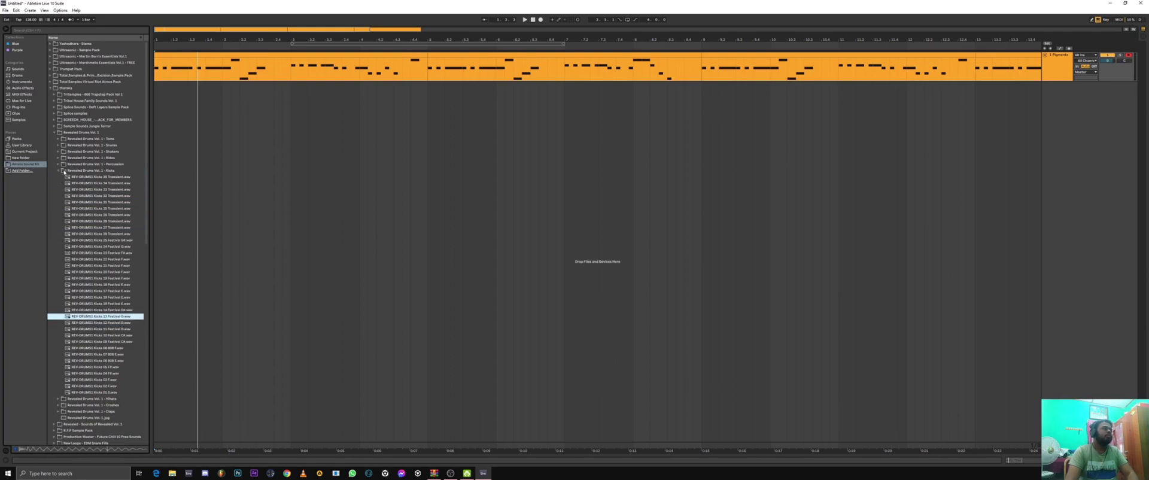
# Step: Collapse the Revealed Drums pack and open the REV-TSOR1 Kicks folder inside The Sounds Of Revealed Vol. 1
pyautogui.click(59, 175)
pyautogui.click(59, 171)
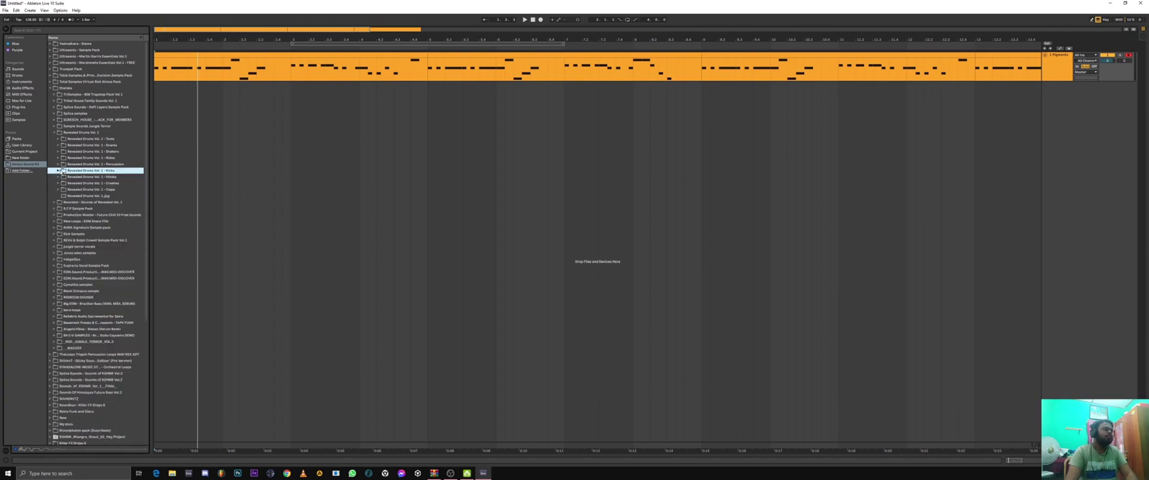
pyautogui.click(54, 133)
pyautogui.click(54, 139)
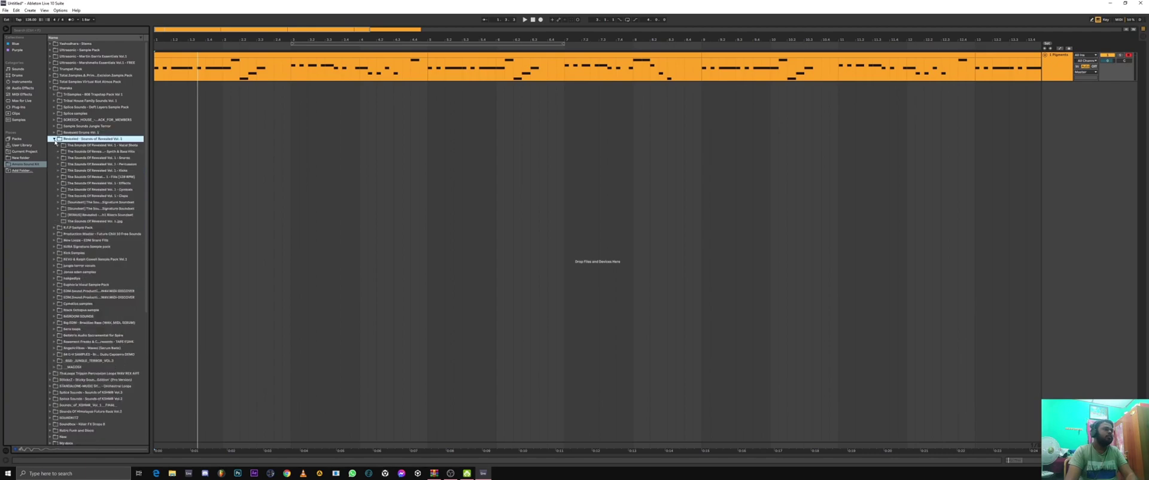
pyautogui.press('Down')
pyautogui.press('Down')
pyautogui.press('Down')
pyautogui.press('Down')
pyautogui.press('Down')
pyautogui.click(58, 171)
pyautogui.press('Down')
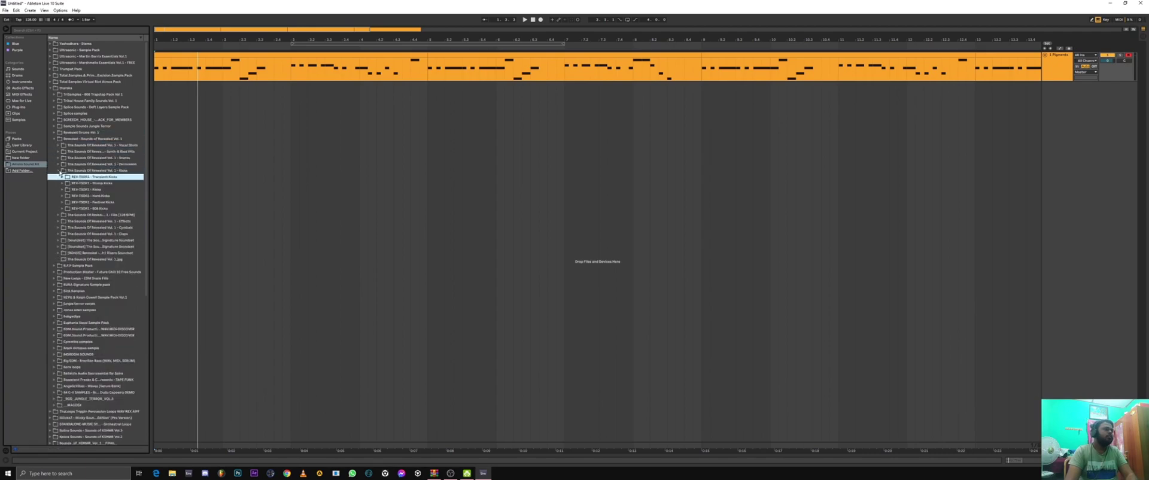
pyautogui.press('Down')
pyautogui.press('Down')
pyautogui.click(60, 189)
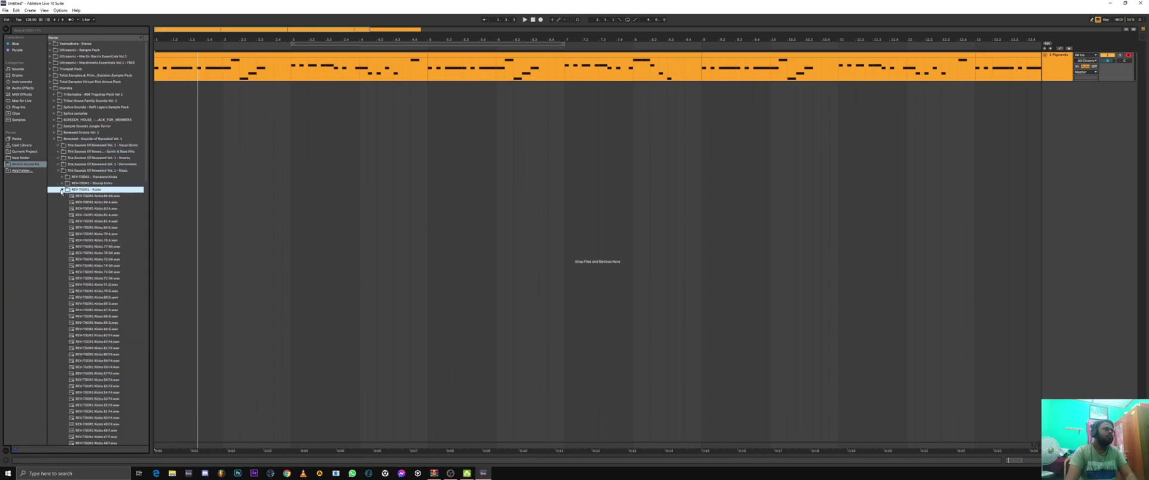
# Step: Audition the REV-TSOR1 kick samples one after another, from the first files down to the F# kicks
pyautogui.press('Down')
pyautogui.press('Down')
pyautogui.press('Down')
pyautogui.press('Down')
pyautogui.press('Down')
pyautogui.press('Down')
pyautogui.press('Down')
pyautogui.press('Down')
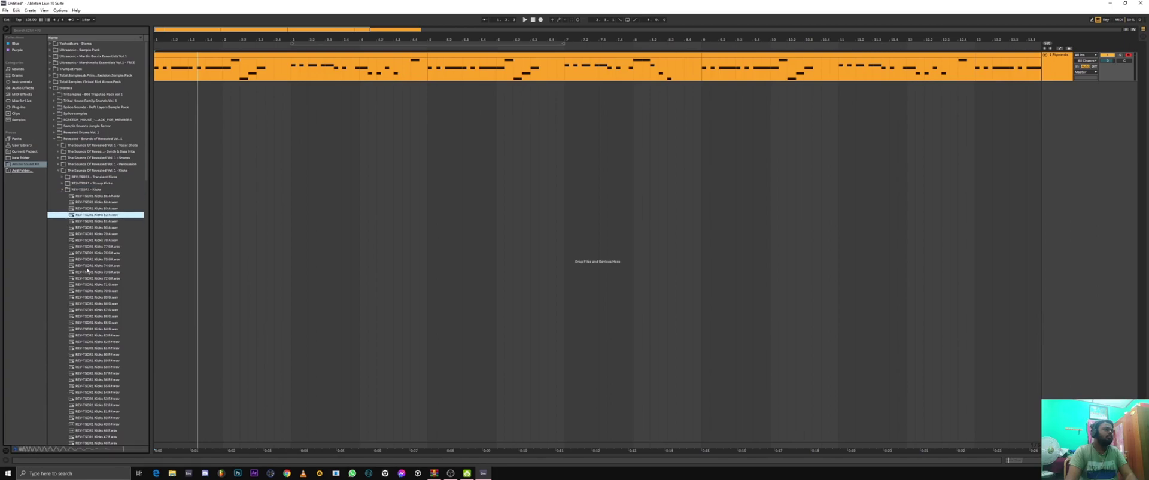
pyautogui.press('Down')
pyautogui.press('Down')
pyautogui.press('Down')
pyautogui.press('Down')
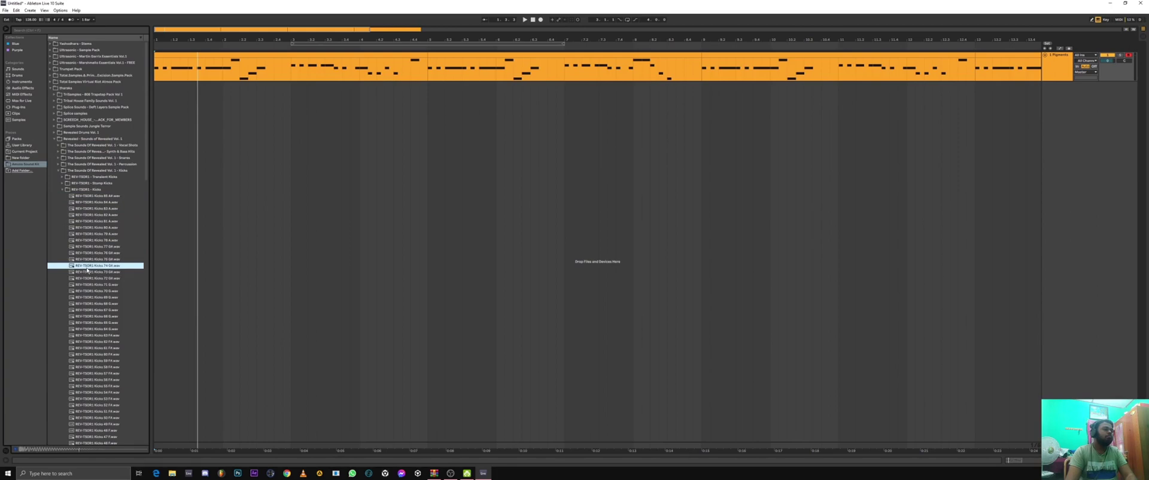
pyautogui.press('Down')
pyautogui.press('Up')
pyautogui.press('Up')
pyautogui.press('Up')
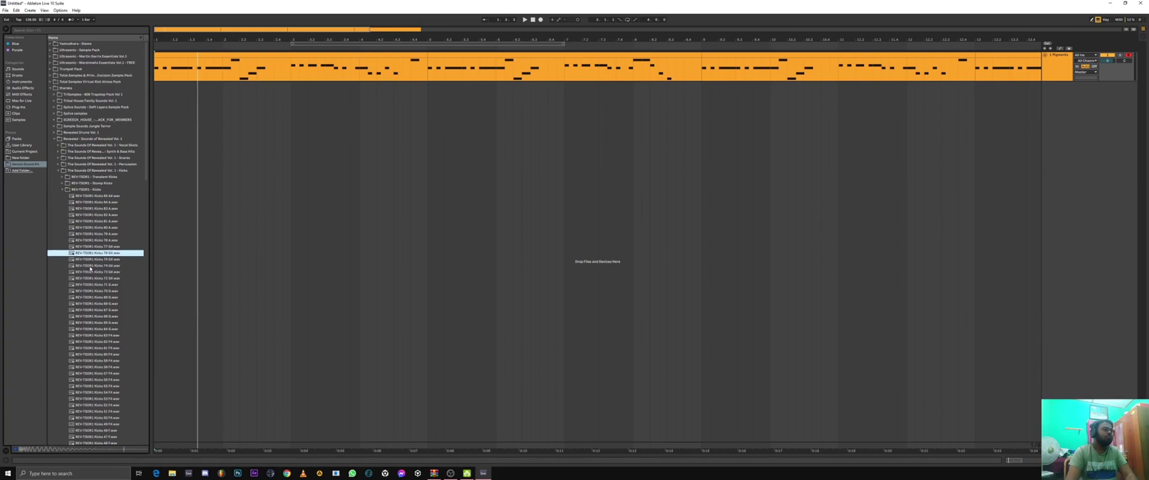
pyautogui.press('Up')
pyautogui.click(119, 316)
pyautogui.press('Down')
pyautogui.press('Down')
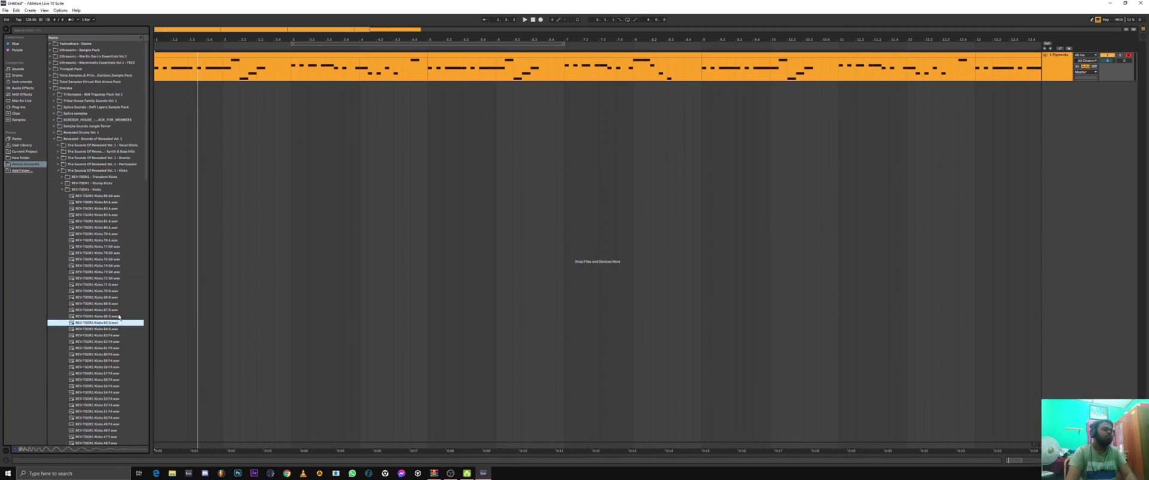
pyautogui.press('Down')
pyautogui.press('Down')
pyautogui.press('Down')
pyautogui.press('Down')
pyautogui.press('Down')
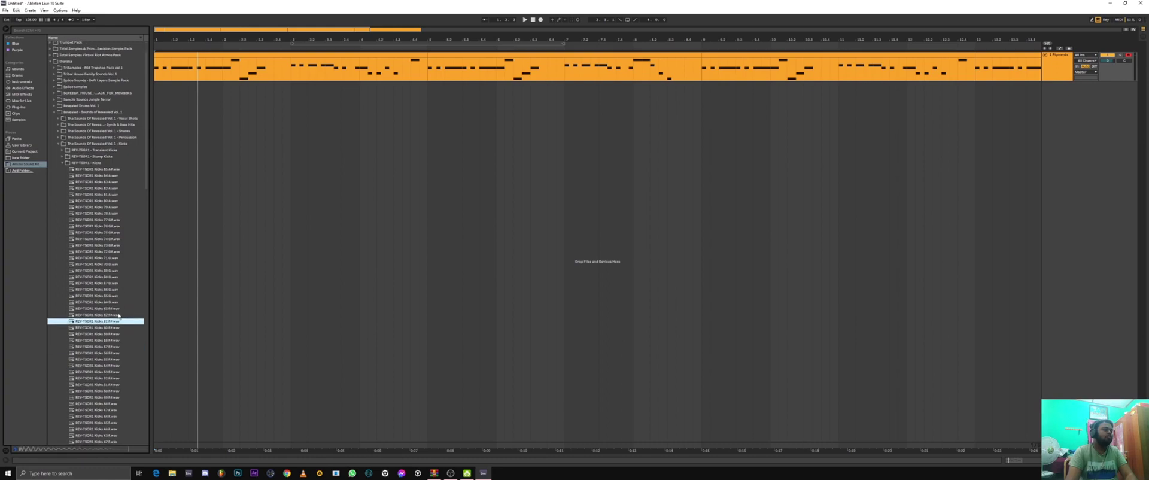
pyautogui.press('Down')
pyautogui.press('Down')
pyautogui.press('Down')
pyautogui.press('Down')
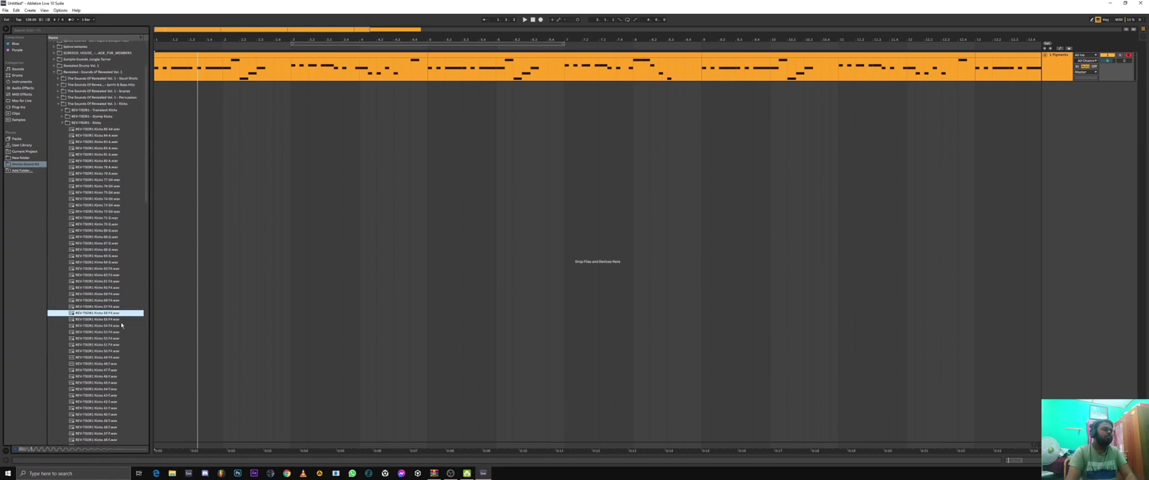
pyautogui.press('Down')
pyautogui.press('Down')
# Step: Compare the last F# kicks with the first F kick, and place an F# kick below the Pigments track at bar 1
pyautogui.scroll(-1, 121, 325)
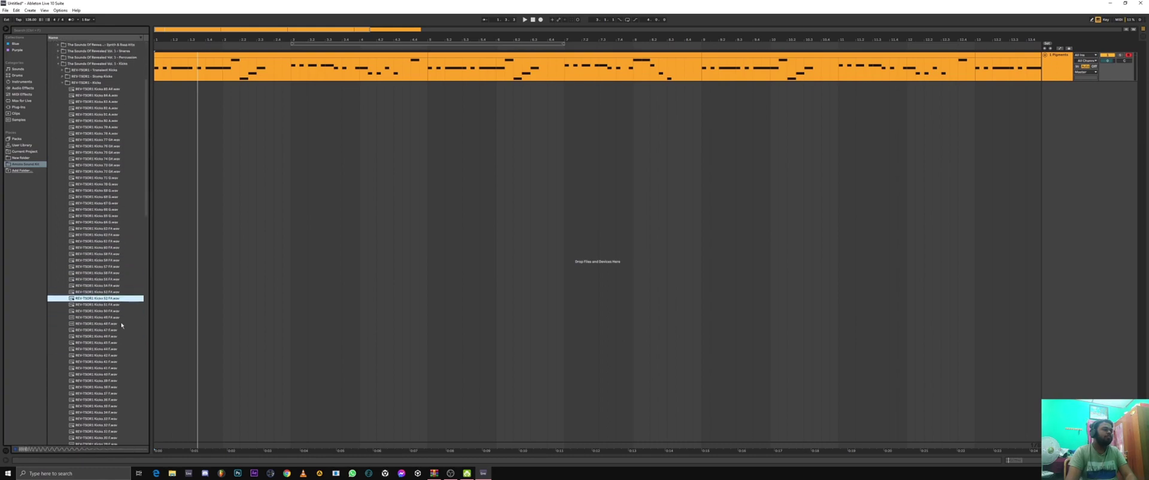
pyautogui.press('Down')
pyautogui.press('Down')
pyautogui.press('Down')
pyautogui.press('Down')
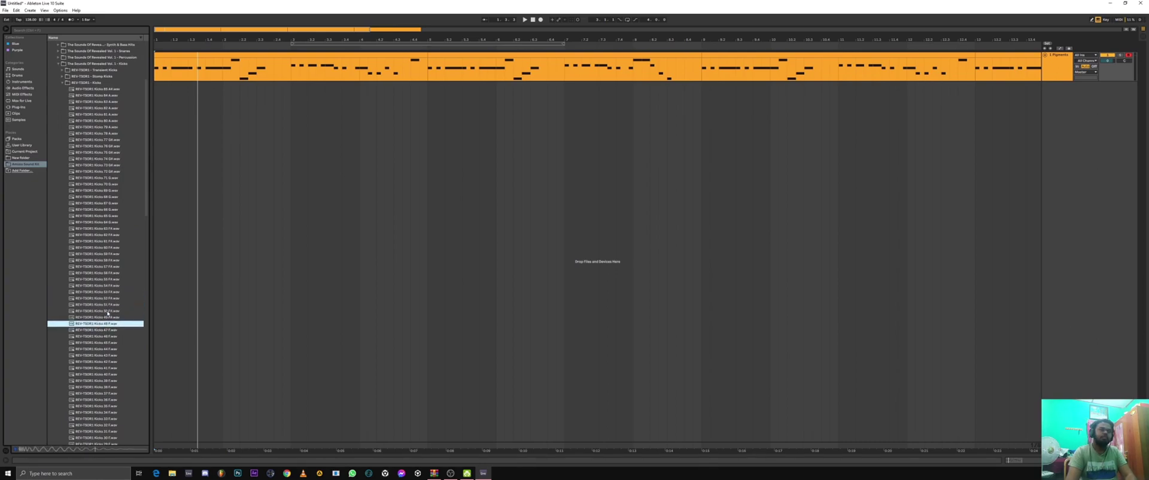
pyautogui.click(166, 141)
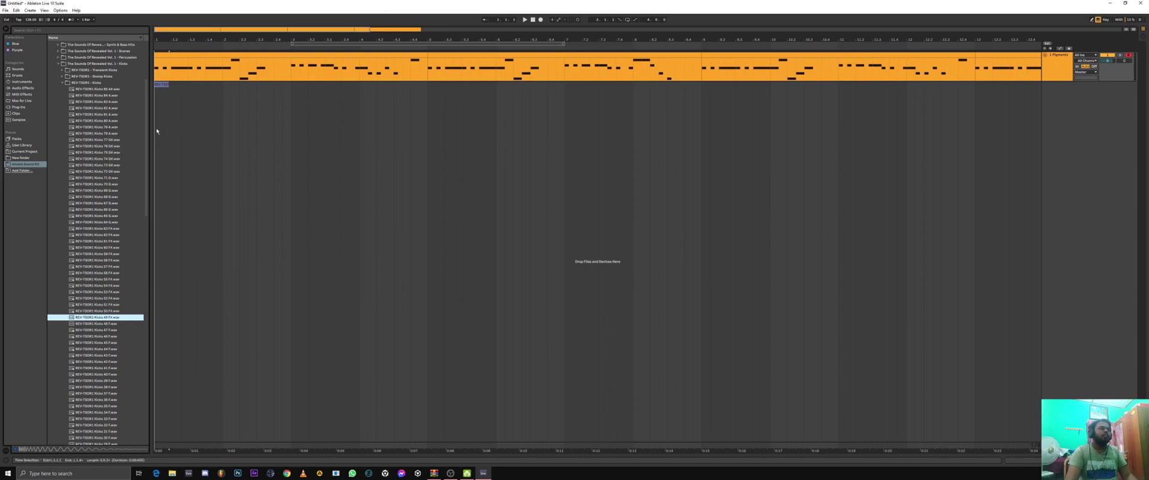
# Step: Load the selected F# kick onto its own audio track and reset that track's panning to centre
pyautogui.press('Return')
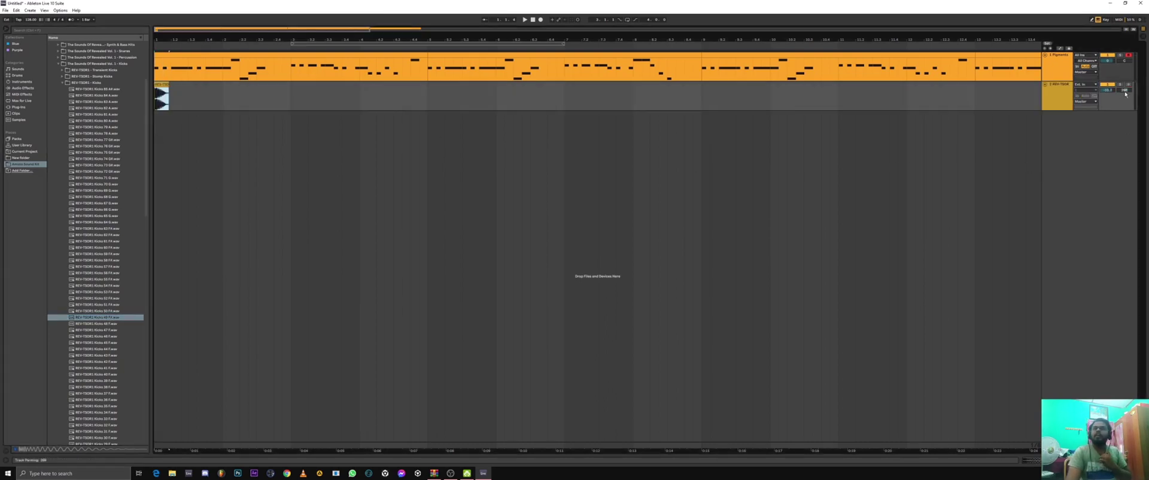
pyautogui.click(1124, 90)
pyautogui.press('Delete')
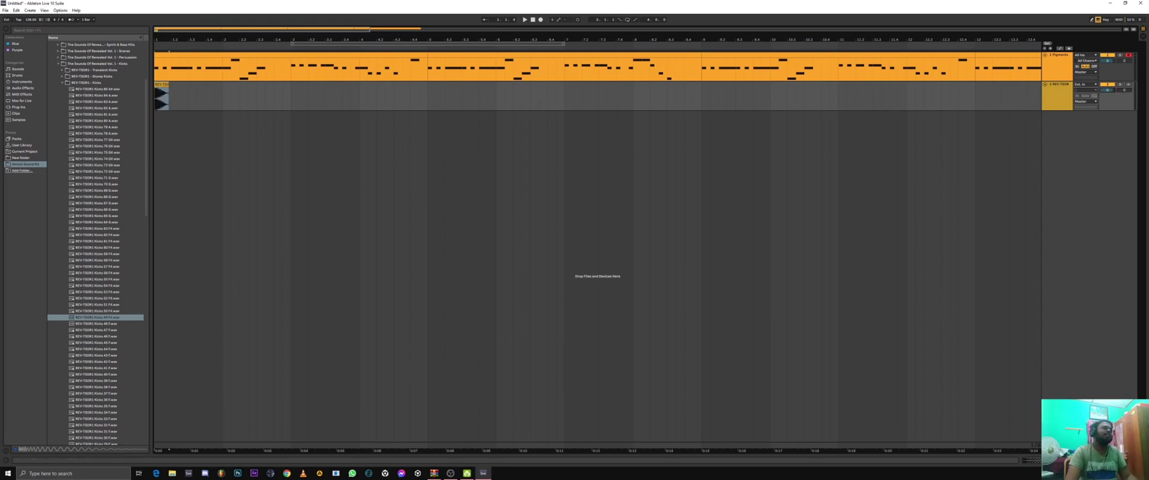
# Step: Make the kick track taller and adjust the very short fade-out at the end of the kick clip
pyautogui.moveTo(296, 40); pyautogui.dragTo(169, 27)
pyautogui.moveTo(162, 29)
pyautogui.mouseDown()
pyautogui.moveTo(146, 31)
pyautogui.moveTo(158, 32)
pyautogui.mouseUp()
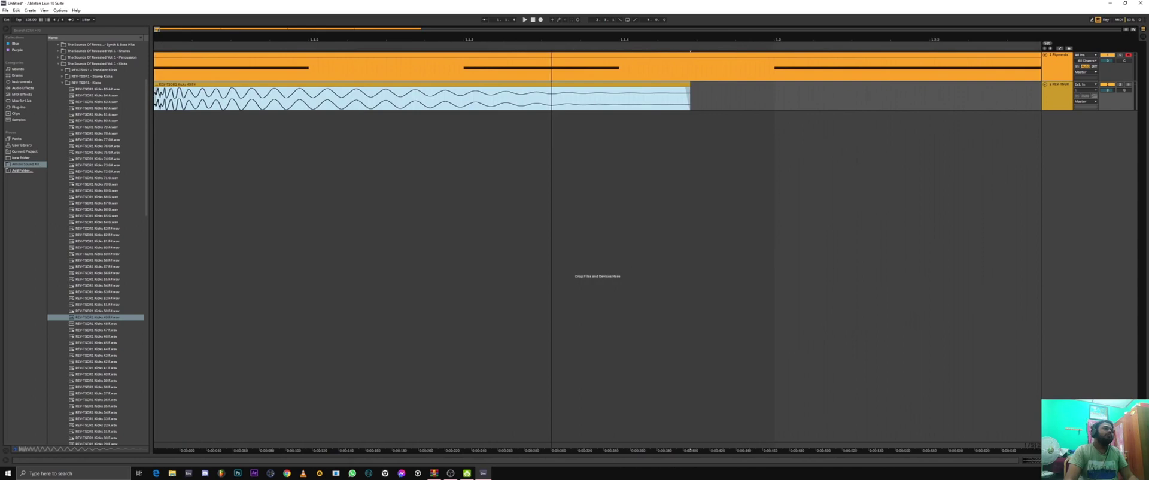
pyautogui.click(183, 103)
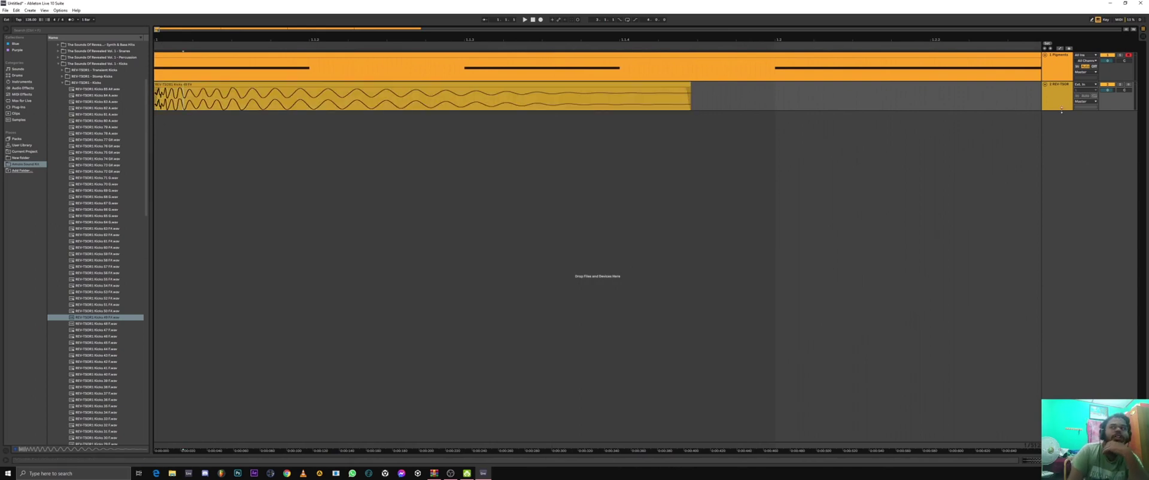
pyautogui.moveTo(1051, 110); pyautogui.dragTo(1060, 127)
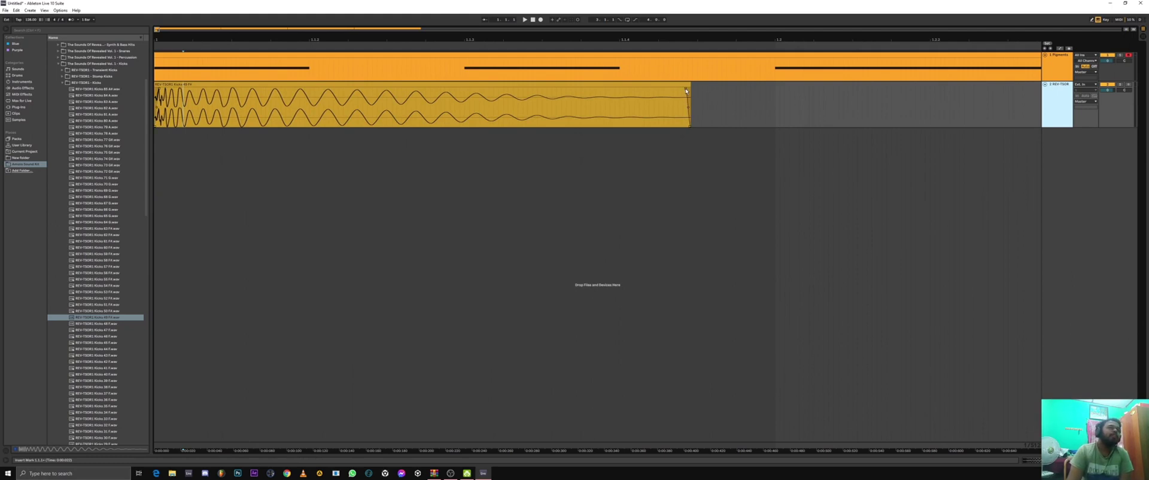
pyautogui.moveTo(685, 90); pyautogui.dragTo(686, 90)
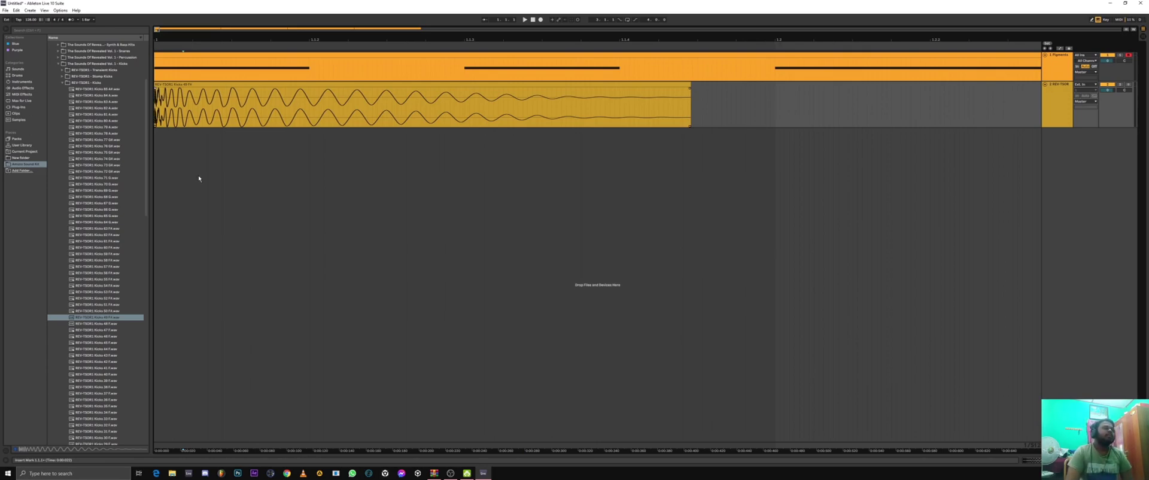
# Step: Reduce the kick track's height and play the kick together with the melody from bar 1
pyautogui.moveTo(158, 30); pyautogui.dragTo(158, 3)
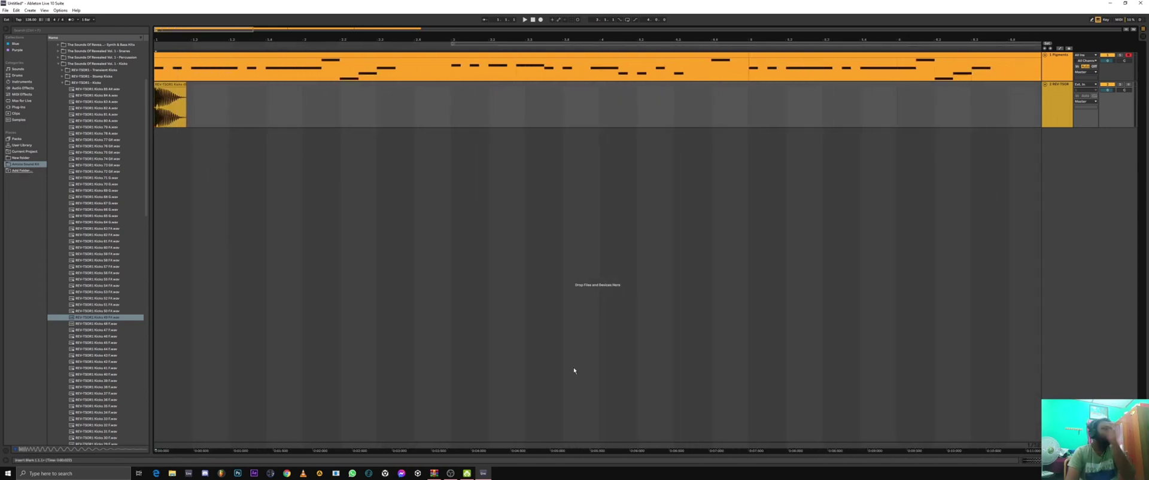
pyautogui.moveTo(1057, 128); pyautogui.dragTo(1057, 105)
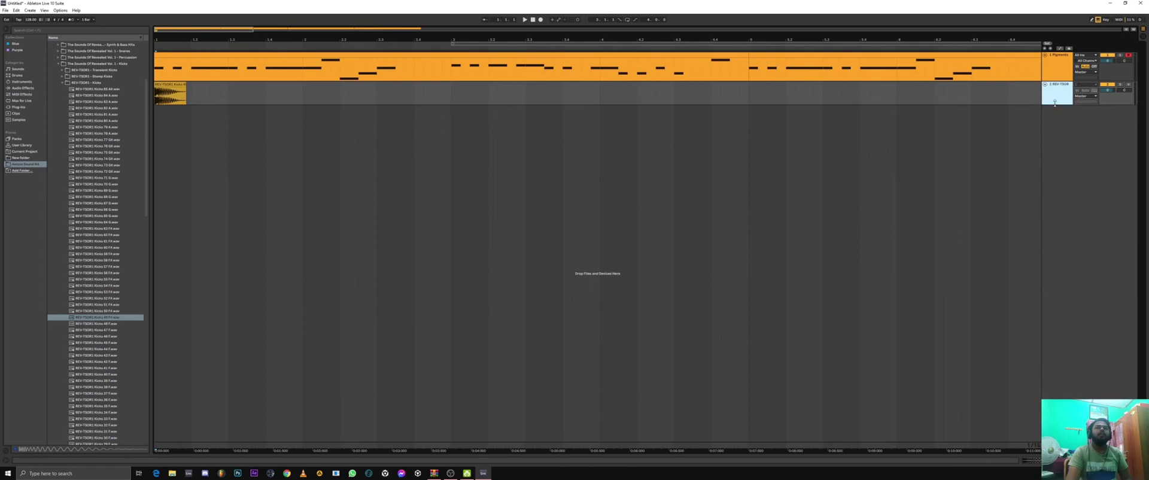
pyautogui.click(170, 95)
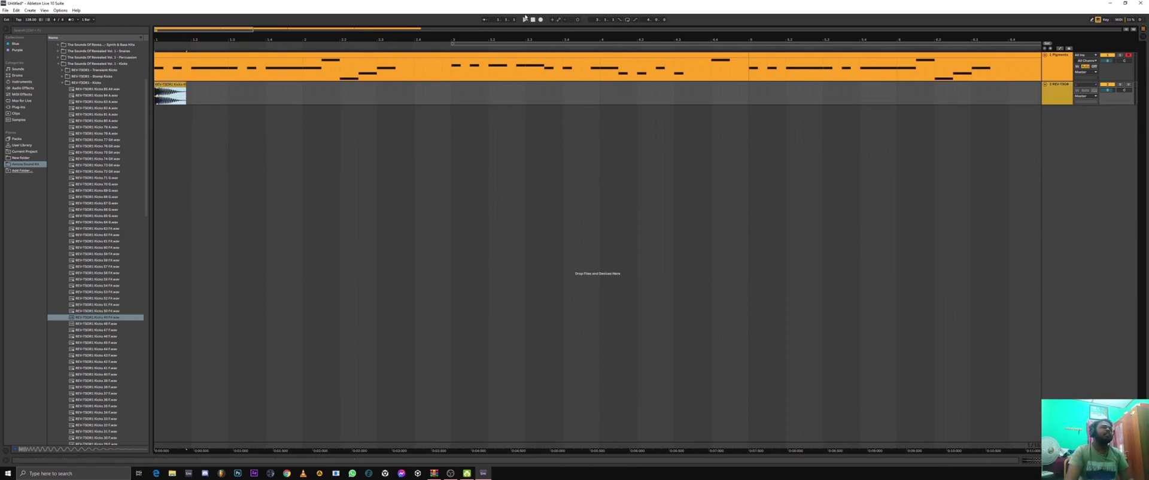
pyautogui.press('space')
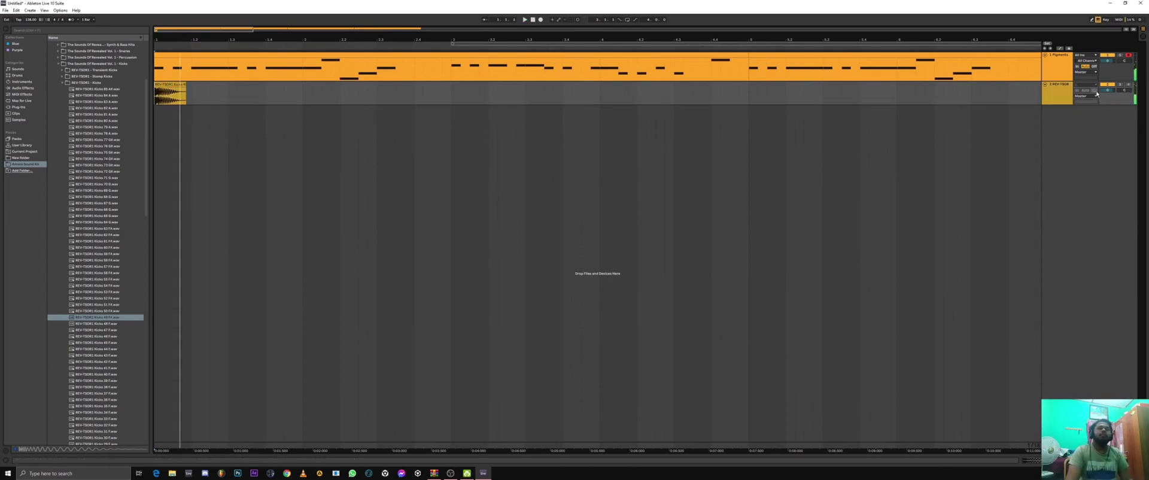
# Step: Shorten the kick clip so it ends halfway through the first beat, and play the result
pyautogui.moveTo(185, 86); pyautogui.dragTo(172, 85)
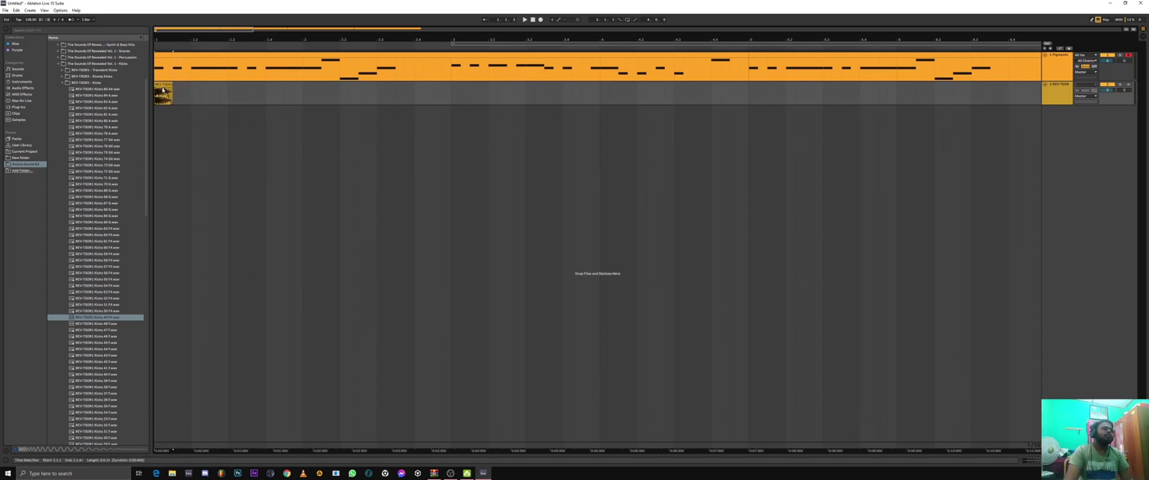
pyautogui.moveTo(172, 86); pyautogui.dragTo(181, 87)
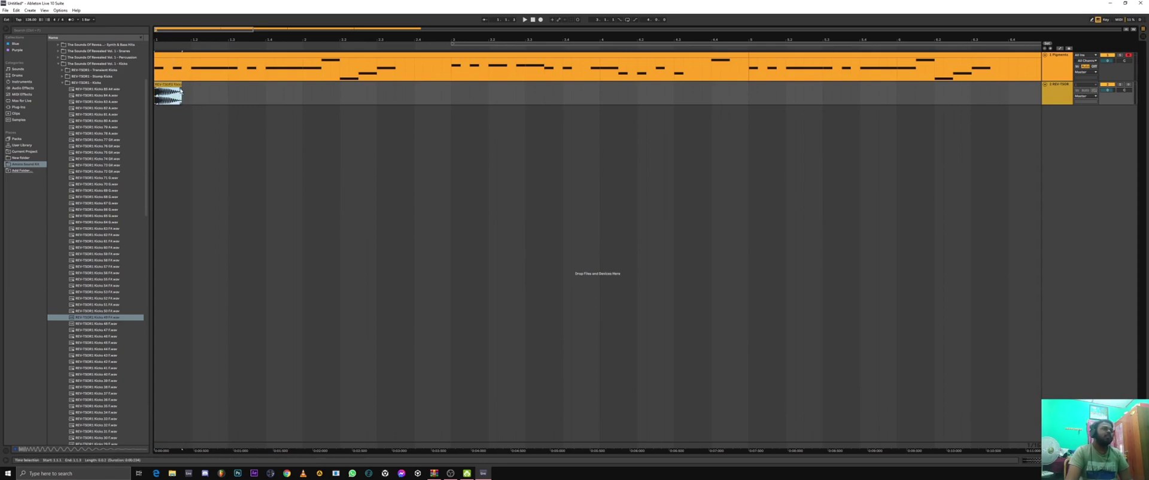
pyautogui.click(162, 90)
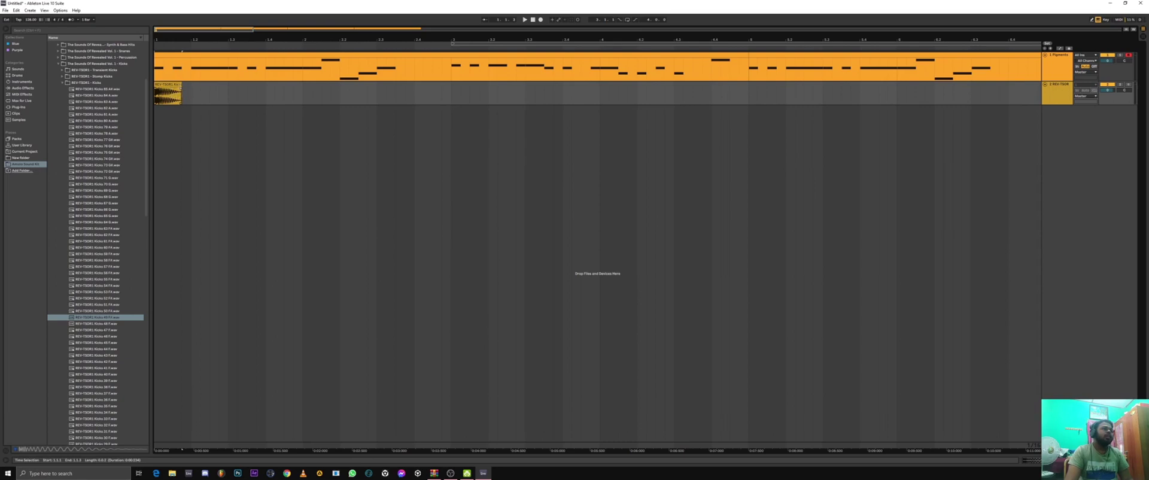
pyautogui.moveTo(181, 90); pyautogui.dragTo(172, 89)
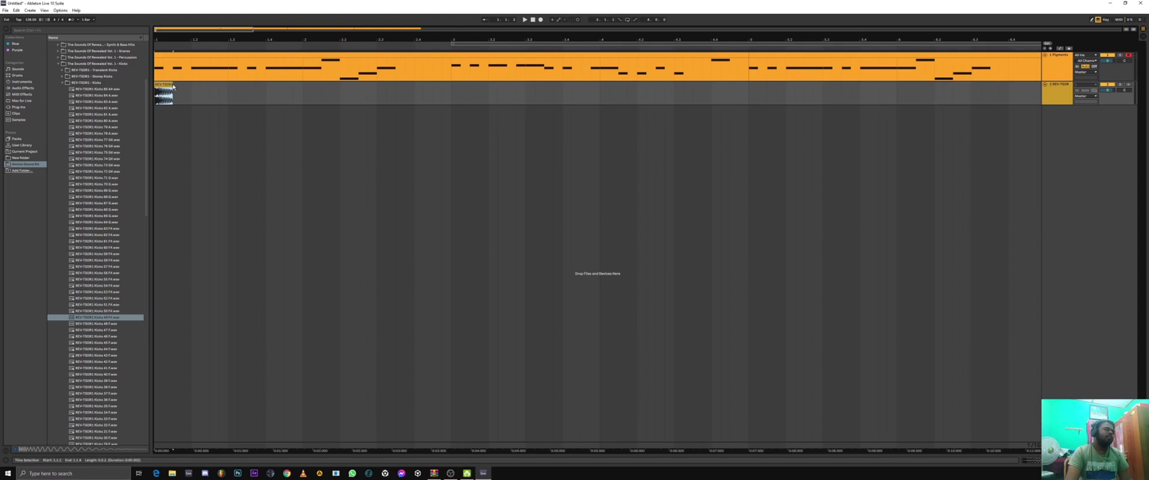
pyautogui.moveTo(172, 90)
pyautogui.mouseDown()
pyautogui.moveTo(185, 90)
pyautogui.moveTo(174, 90)
pyautogui.mouseUp()
pyautogui.click(526, 20)
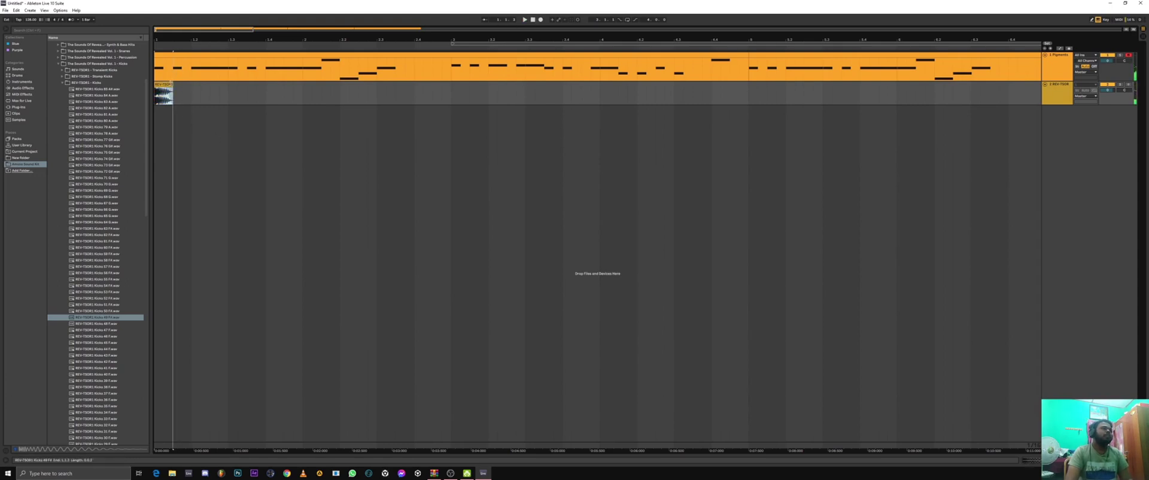
# Step: Try filling bar 1 with seven back-to-back duplicates of the kick clip, and delete the copies after the first kick
pyautogui.click(169, 94)
pyautogui.click(170, 94)
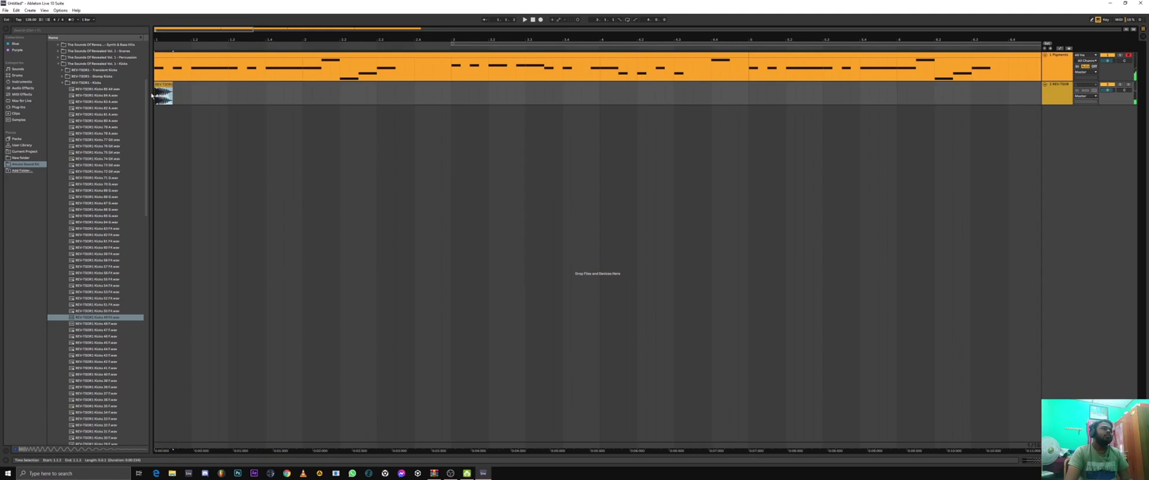
pyautogui.hotkey('ctrl', 'd')
pyautogui.hotkey('ctrl', 'd')
pyautogui.hotkey('ctrl', 'd')
pyautogui.hotkey('ctrl', 'd')
pyautogui.hotkey('ctrl', 'd')
pyautogui.hotkey('ctrl', 'd')
pyautogui.hotkey('ctrl', 'd')
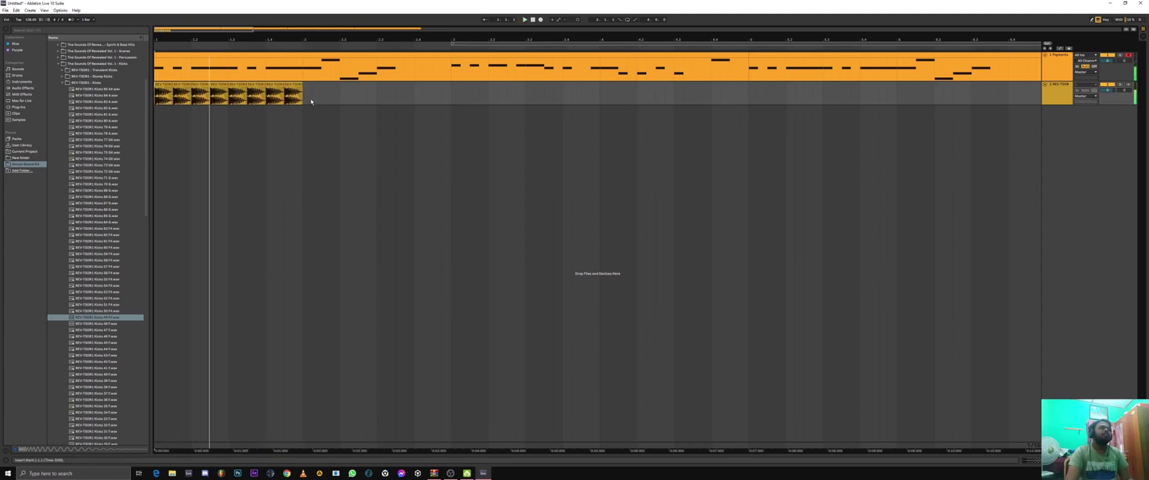
pyautogui.moveTo(311, 96); pyautogui.dragTo(184, 94)
pyautogui.press('Delete')
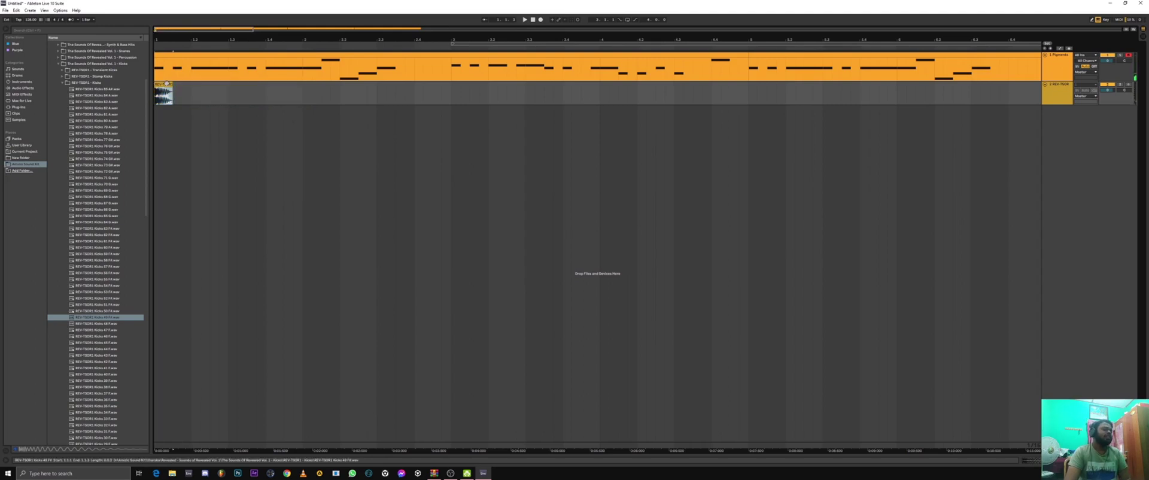
# Step: Paste the shortened kick on beats 2, 3 and 4 of bar 1 and play the four-beat pattern
pyautogui.click(197, 95)
pyautogui.hotkey('ctrl', 'v')
pyautogui.click(229, 96)
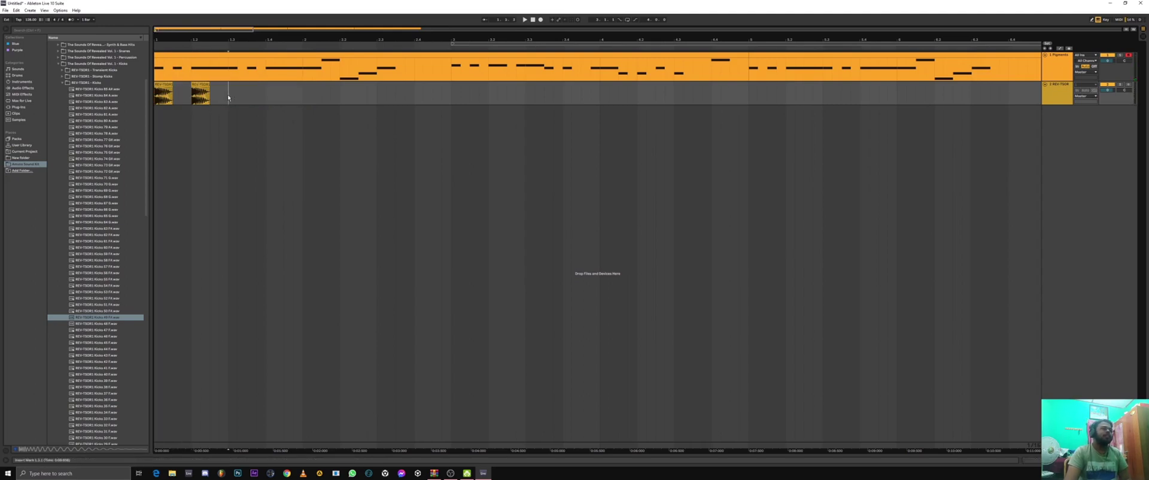
pyautogui.hotkey('ctrl', 'v')
pyautogui.click(272, 96)
pyautogui.click(268, 96)
pyautogui.hotkey('ctrl', 'v')
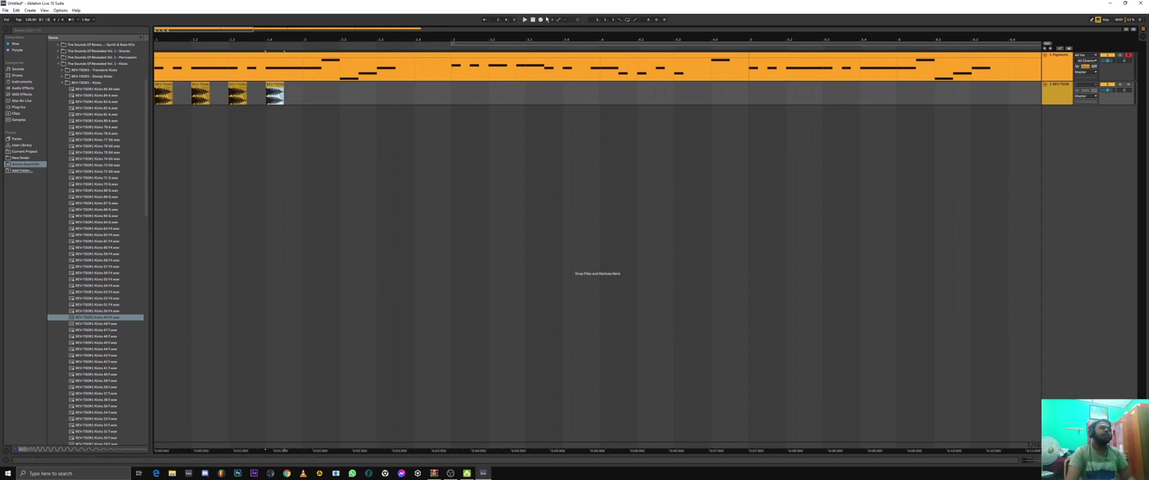
pyautogui.click(535, 22)
pyautogui.press('space')
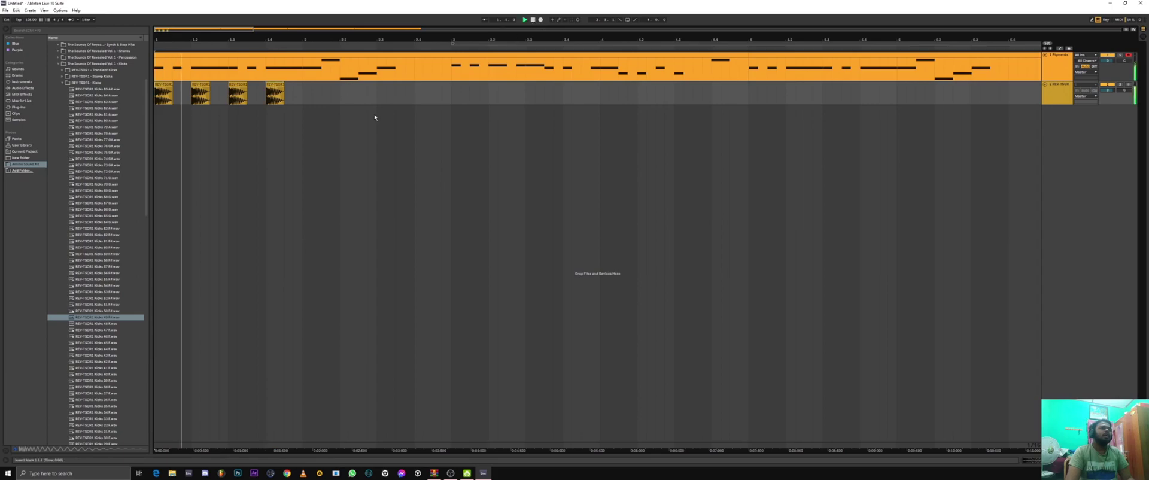
# Step: Select the full bar of kicks and duplicate it until the pattern reaches the end of the melody after bar 16
pyautogui.click(303, 97)
pyautogui.moveTo(303, 98); pyautogui.dragTo(162, 100)
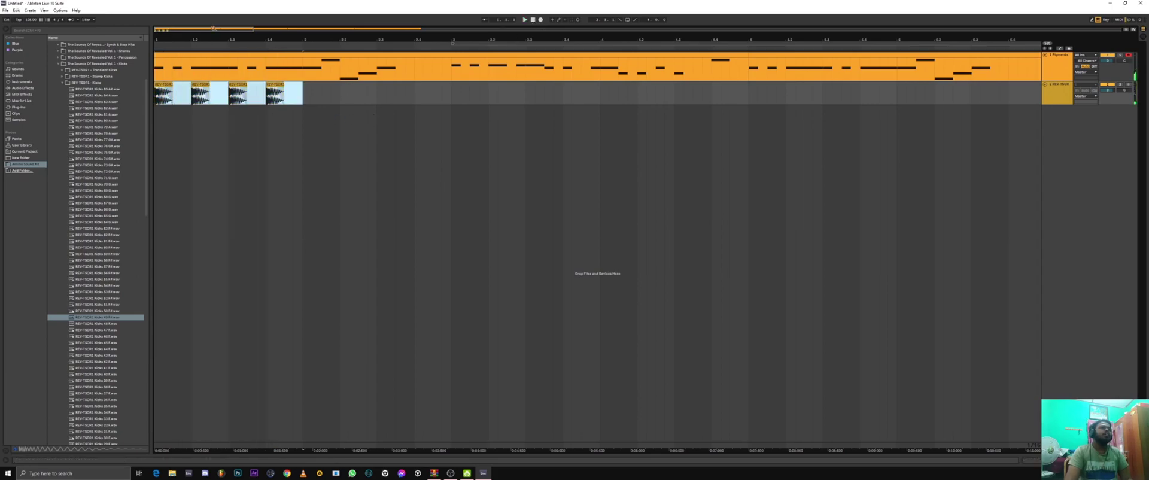
pyautogui.moveTo(360, 40); pyautogui.dragTo(362, 30)
pyautogui.hotkey('ctrl', 'd')
pyautogui.hotkey('ctrl', 'd')
pyautogui.hotkey('ctrl', 'd')
pyautogui.hotkey('ctrl', 'd')
pyautogui.hotkey('ctrl', 'd')
pyautogui.hotkey('ctrl', 'd')
pyautogui.hotkey('ctrl', 'd')
pyautogui.hotkey('ctrl', 'd')
pyautogui.hotkey('ctrl', 'd')
pyautogui.hotkey('ctrl', 'd')
pyautogui.hotkey('ctrl', 'd')
pyautogui.hotkey('ctrl', 'd')
pyautogui.hotkey('ctrl', 'd')
pyautogui.hotkey('ctrl', 'd')
pyautogui.hotkey('ctrl', 'd')
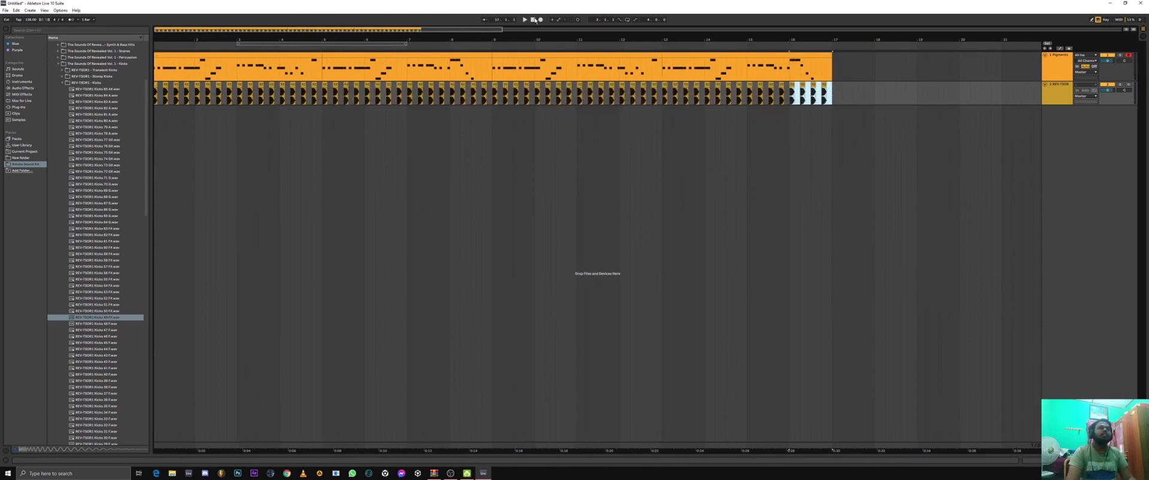
# Step: Play the arrangement and slightly lower the kick track's volume
pyautogui.click(661, 207)
pyautogui.press('space')
pyautogui.moveTo(1108, 91); pyautogui.dragTo(1108, 94)
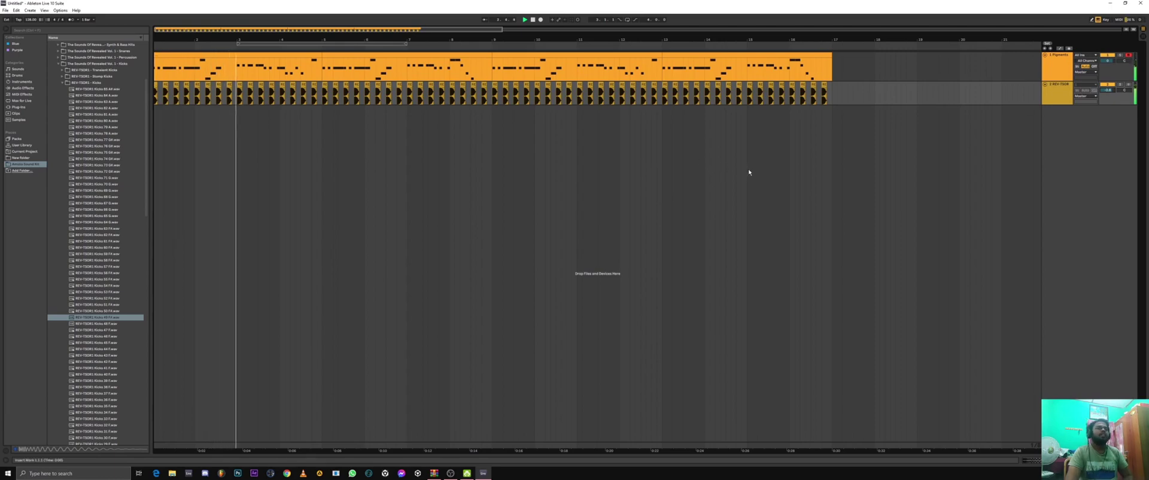
# Step: Collapse the kick sample folders and open the Cymbals folder of The Sounds Of Revealed Vol. 1
pyautogui.scroll(1, 68, 98)
pyautogui.click(69, 96)
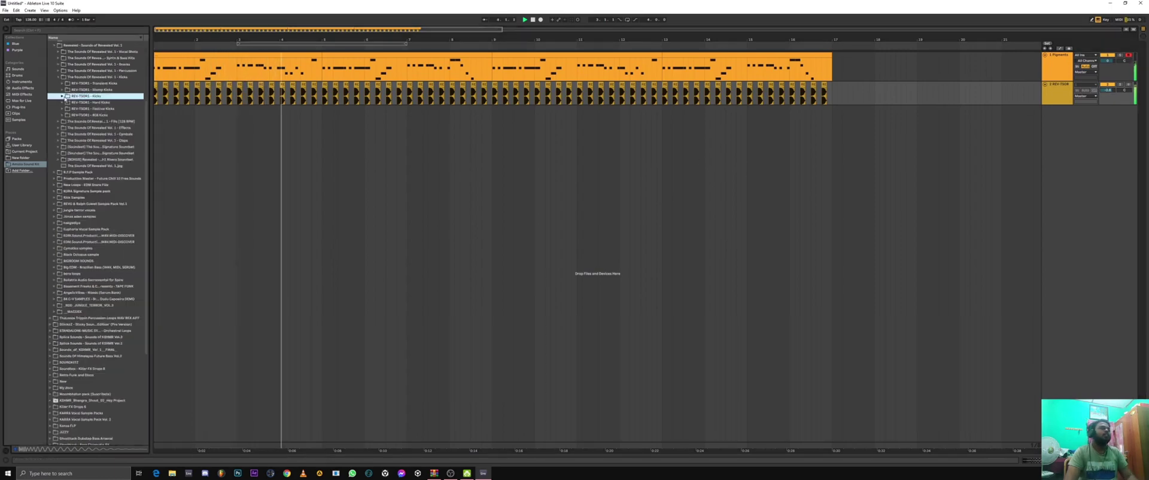
pyautogui.click(62, 97)
pyautogui.scroll(2, 62, 100)
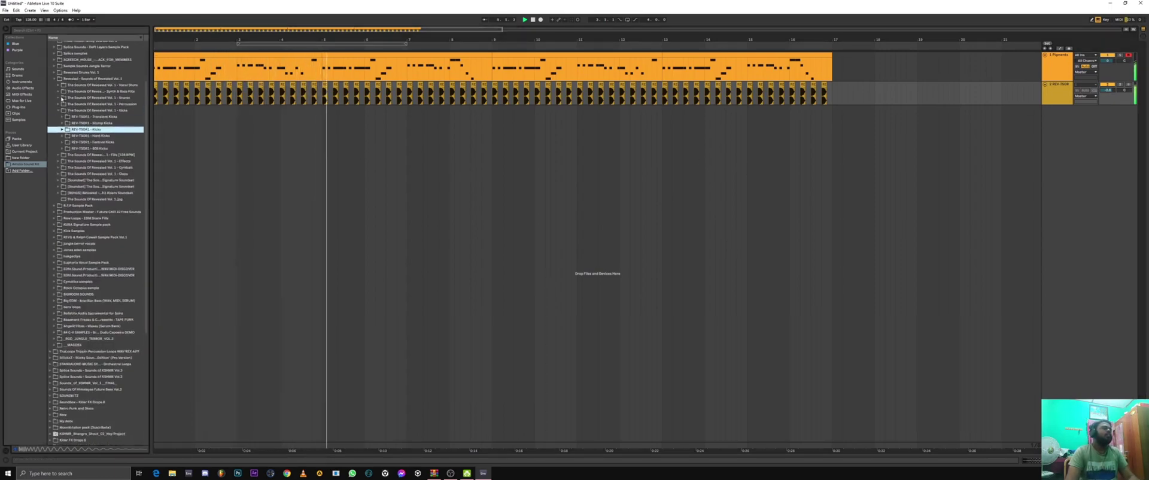
pyautogui.click(58, 111)
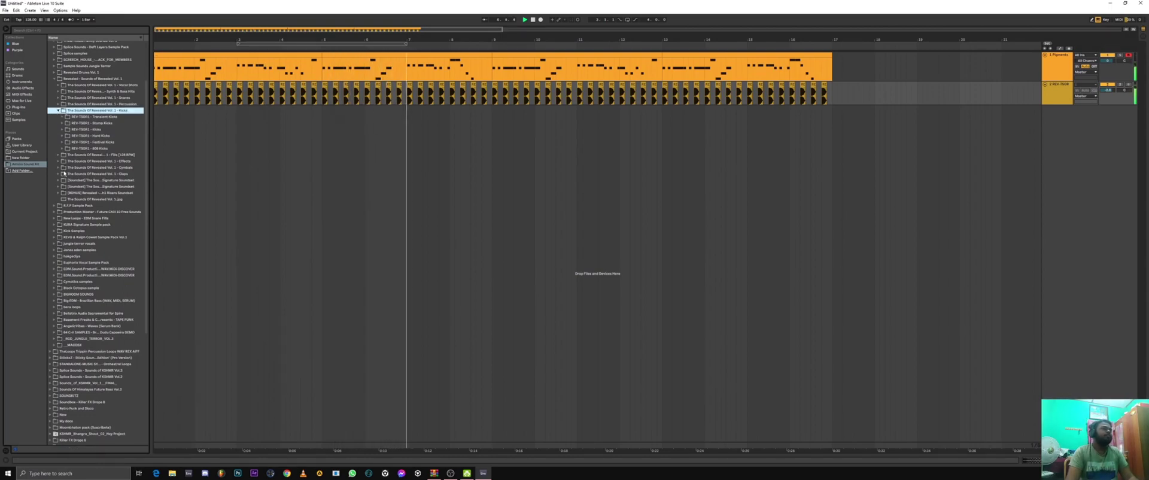
pyautogui.click(58, 168)
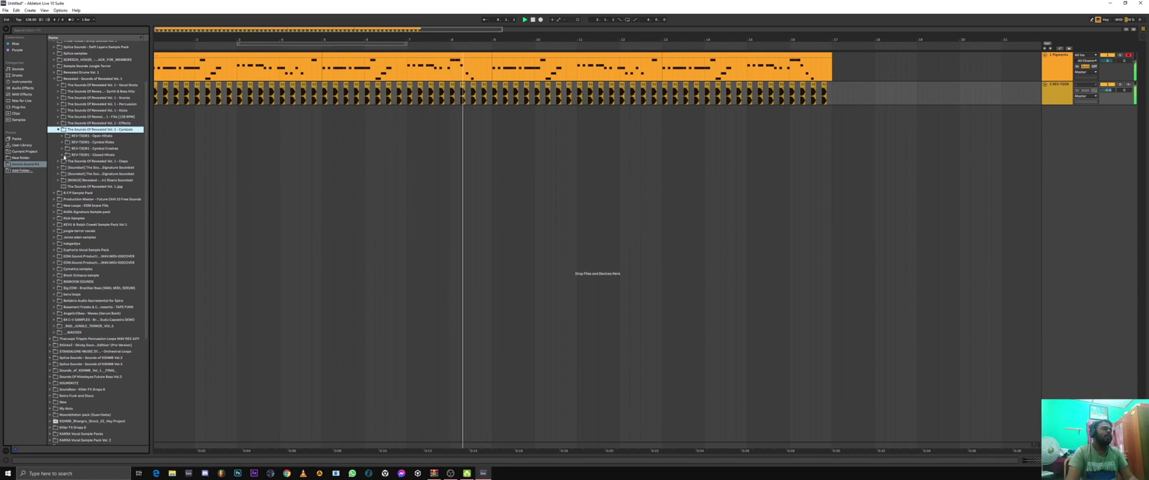
# Step: Stop playback and audition the first ride samples in the REV-TSOR1 Cymbal Rides folder, and collapse that folder
pyautogui.click(62, 148)
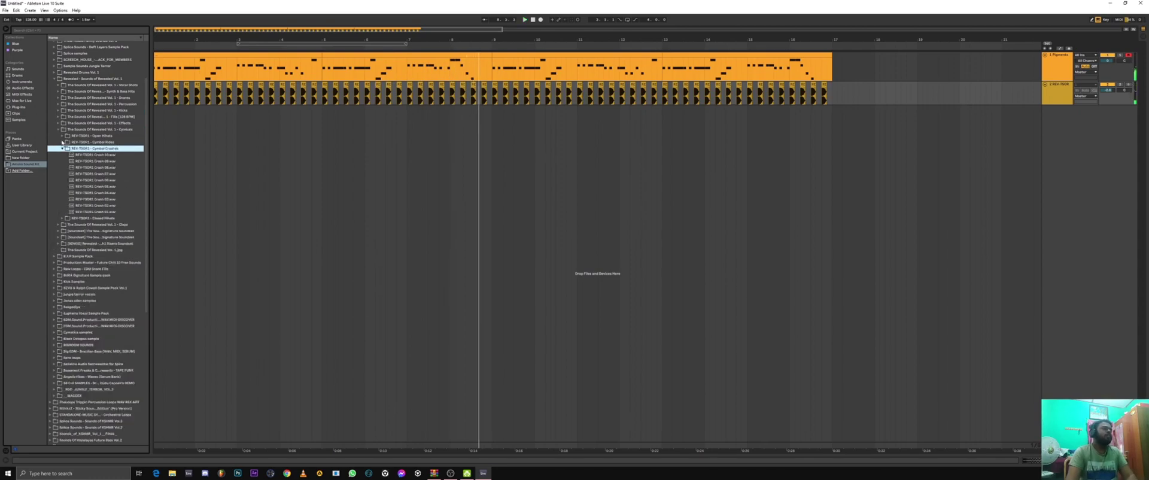
pyautogui.click(62, 142)
pyautogui.press('Down')
pyautogui.press('Down')
pyautogui.press('Down')
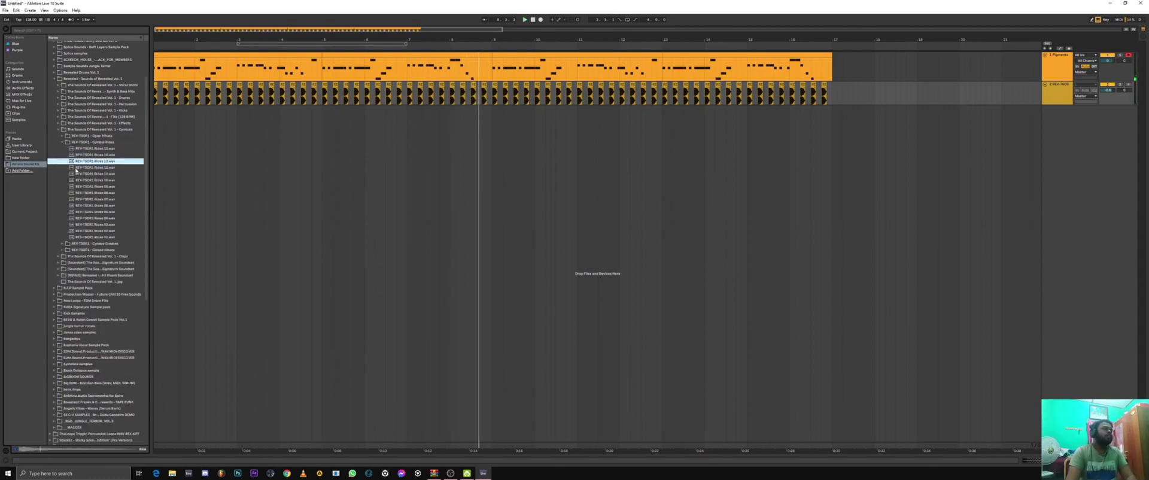
pyautogui.press('space')
pyautogui.press('Down')
pyautogui.press('Down')
pyautogui.click(62, 143)
pyautogui.press('Down')
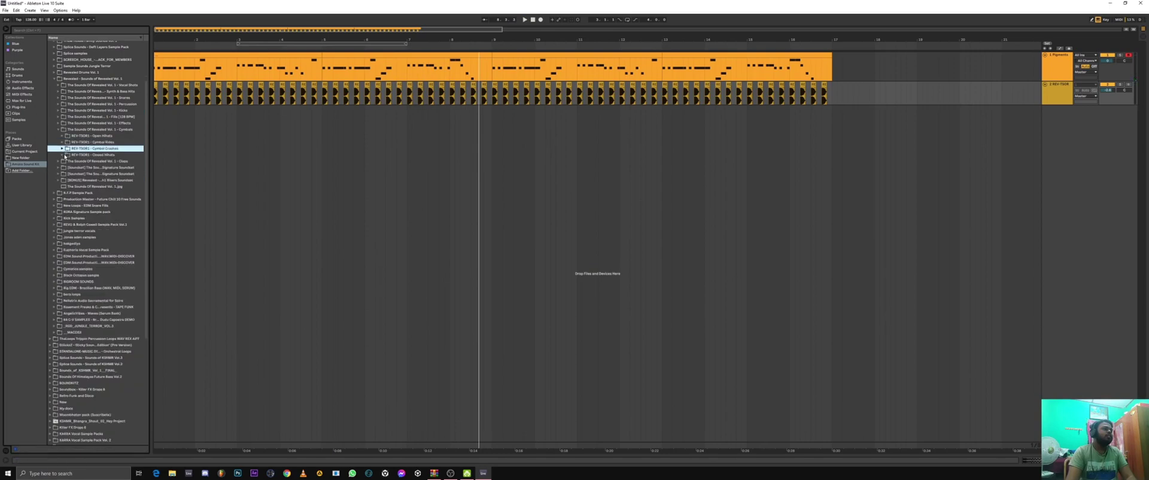
# Step: Audition the closed hi-hat samples in the REV-TSOR1 Closed Hihats folder, from the first file down to the last
pyautogui.click(62, 155)
pyautogui.press('Down')
pyautogui.press('Down')
pyautogui.press('Down')
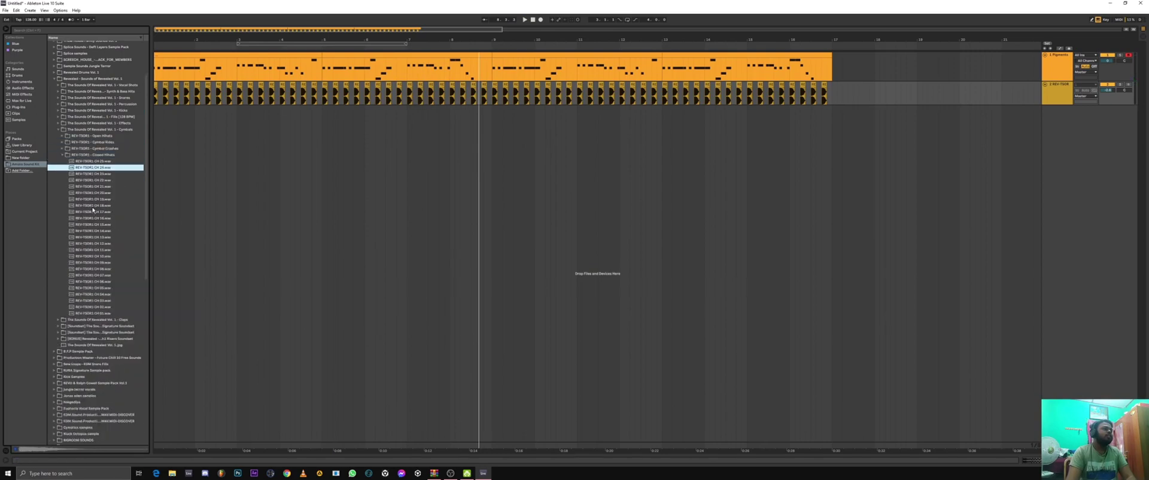
pyautogui.press('Down')
pyautogui.press('Down')
pyautogui.moveTo(241, 39); pyautogui.dragTo(254, 26)
pyautogui.click(123, 193)
pyautogui.click(113, 225)
pyautogui.click(110, 250)
pyautogui.click(107, 269)
pyautogui.click(105, 275)
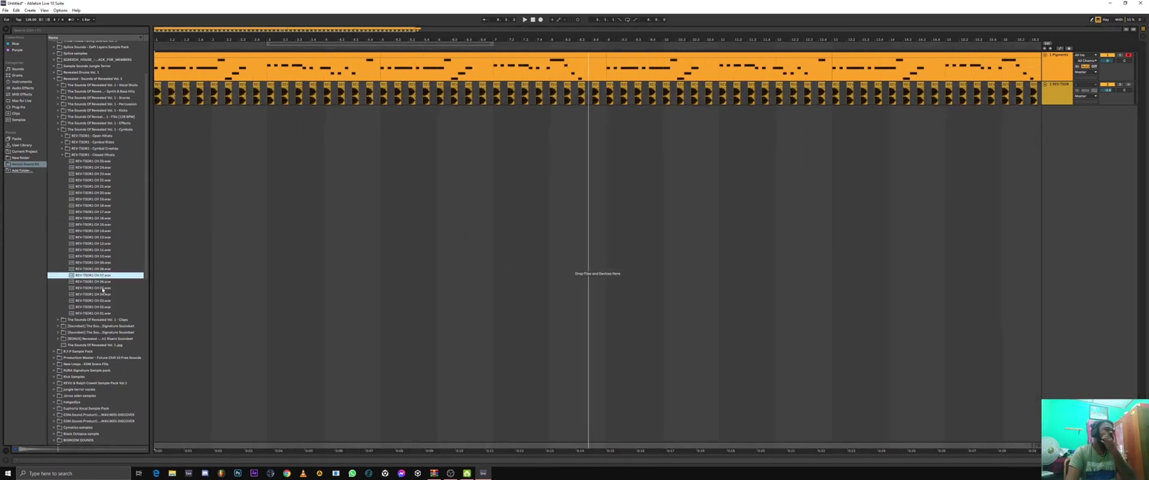
pyautogui.click(101, 287)
pyautogui.click(102, 306)
pyautogui.click(102, 313)
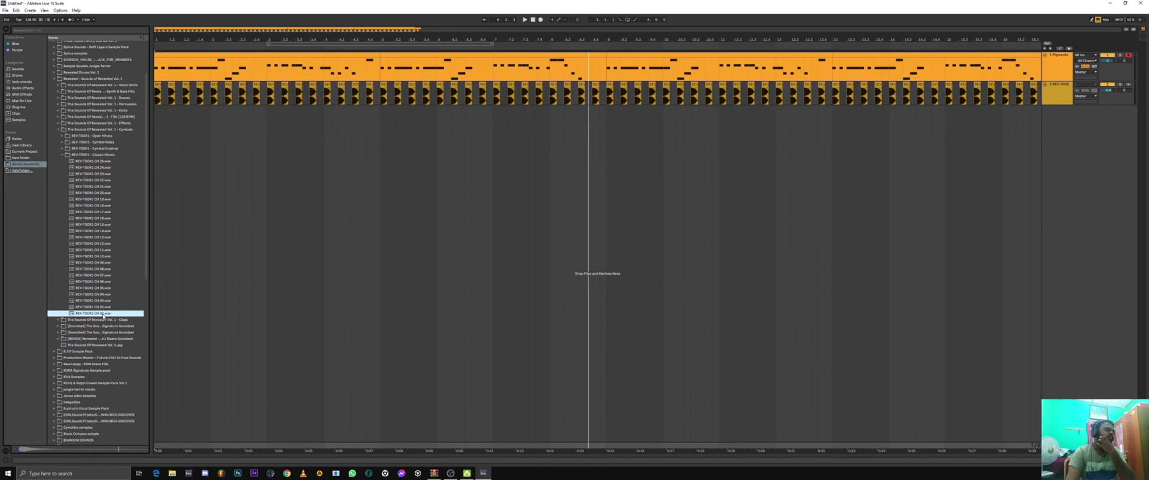
# Step: Open the Claps folder of The Sounds Of Revealed Vol. 1 and look through its Classic Claps subfolder
pyautogui.click(58, 320)
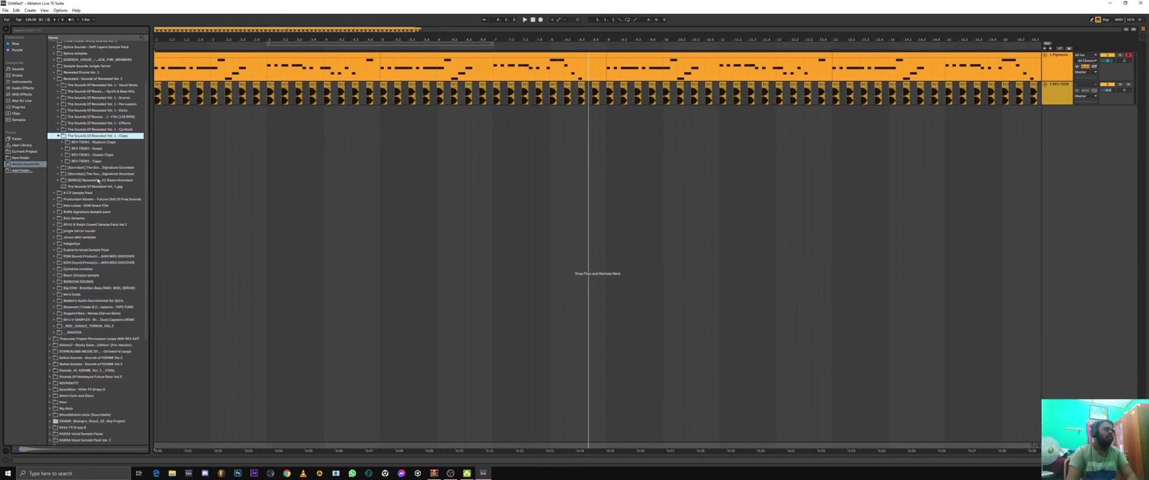
pyautogui.click(72, 149)
pyautogui.click(71, 155)
pyautogui.click(70, 160)
pyautogui.click(62, 155)
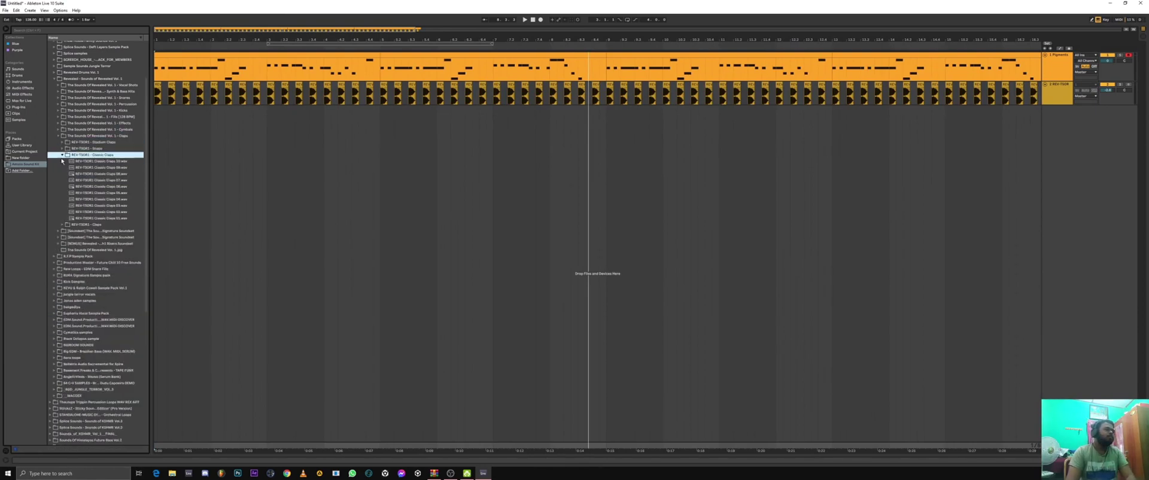
pyautogui.click(67, 159)
pyautogui.click(66, 156)
pyautogui.click(67, 160)
pyautogui.click(63, 155)
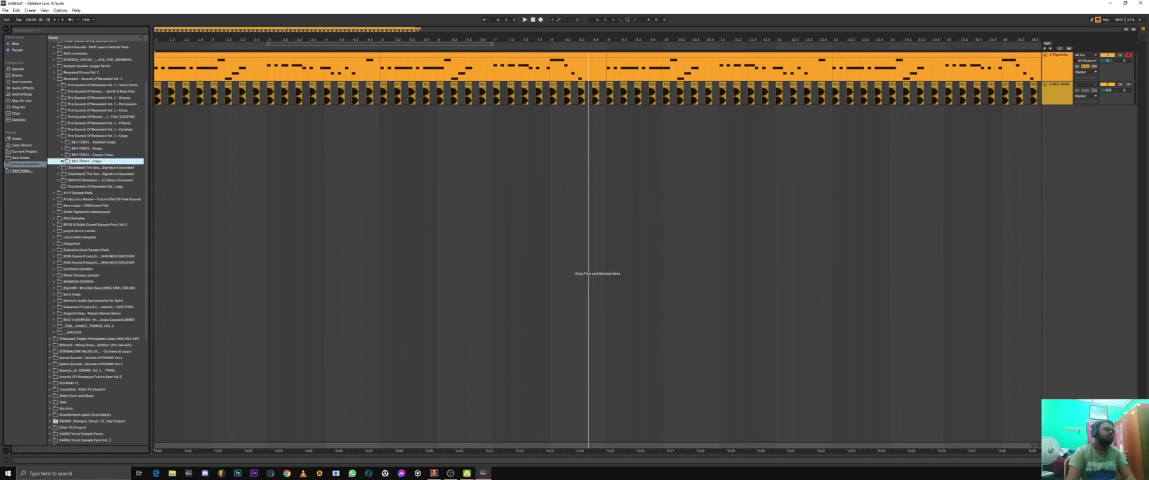
# Step: Open the REV-TSOR1 Claps folder and audition its first samples, returning to the third one
pyautogui.click(62, 161)
pyautogui.click(69, 174)
pyautogui.click(69, 181)
pyautogui.click(83, 187)
pyautogui.click(86, 193)
pyautogui.click(86, 187)
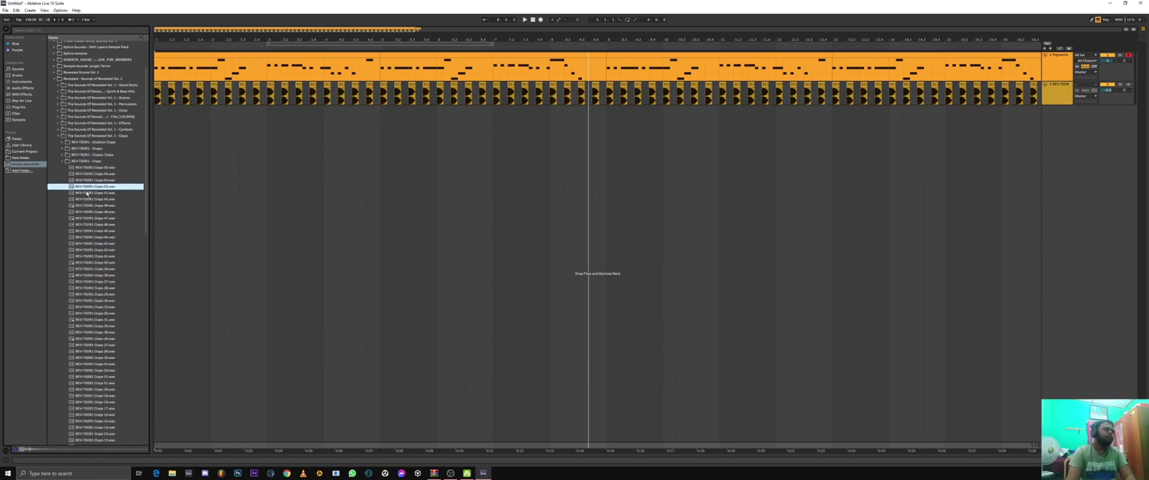
pyautogui.click(88, 181)
# Step: Place the third clap sample on a new audio track, aligned with the second kick of bar 1
pyautogui.moveTo(116, 183); pyautogui.dragTo(172, 124)
pyautogui.moveTo(249, 30); pyautogui.dragTo(165, 32)
pyautogui.click(301, 113)
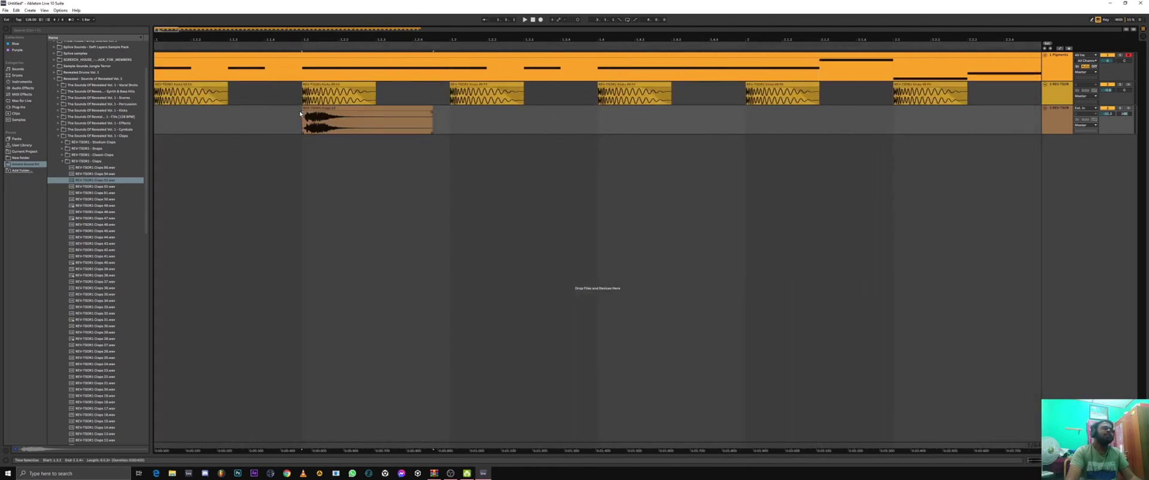
pyautogui.moveTo(162, 29); pyautogui.dragTo(160, 34)
# Step: Play the arrangement from the beginning to check how the clap sits against the kick and melody
pyautogui.press('space')
pyautogui.press('space')
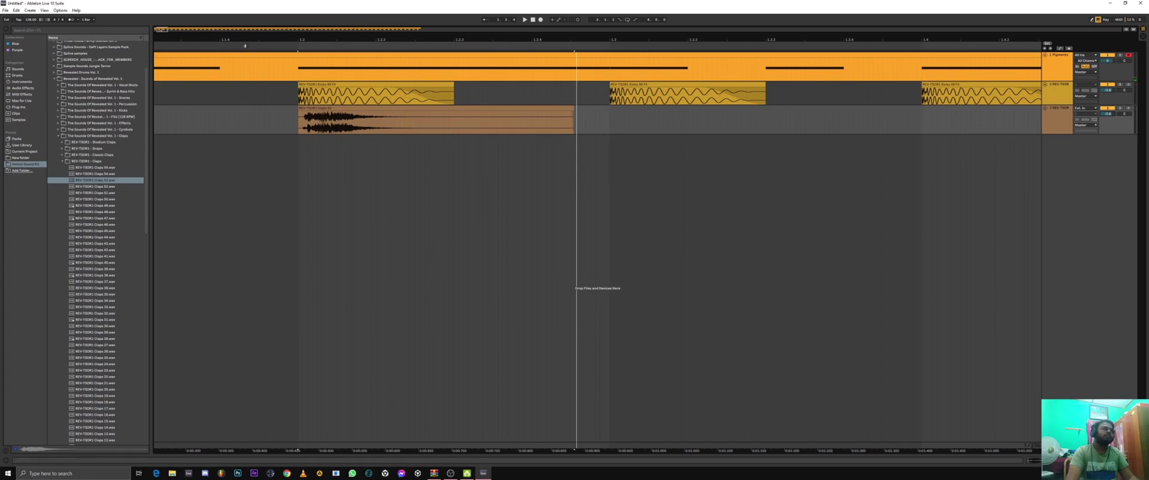
pyautogui.press('space')
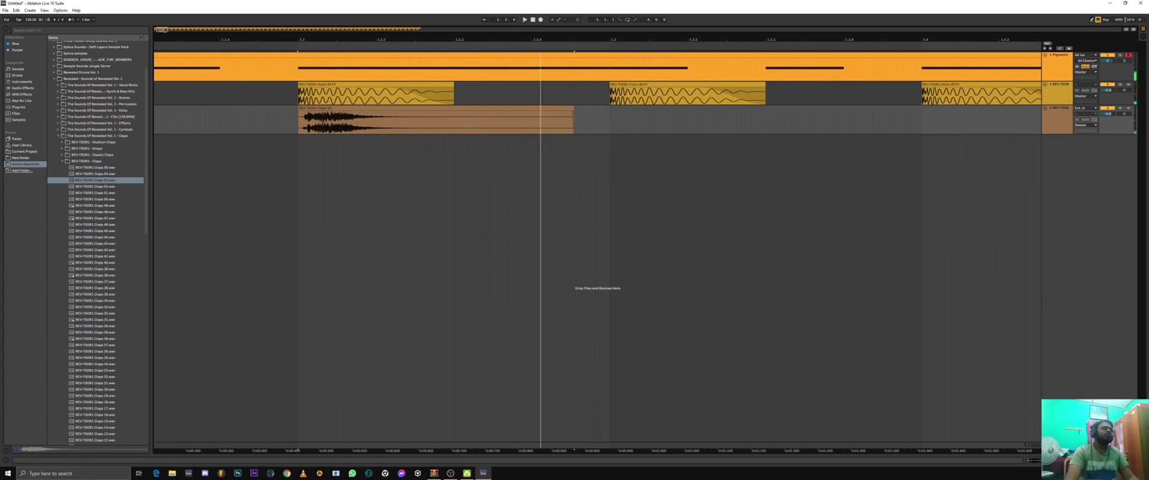
pyautogui.moveTo(164, 30); pyautogui.dragTo(467, 31)
pyautogui.click(533, 22)
pyautogui.press('space')
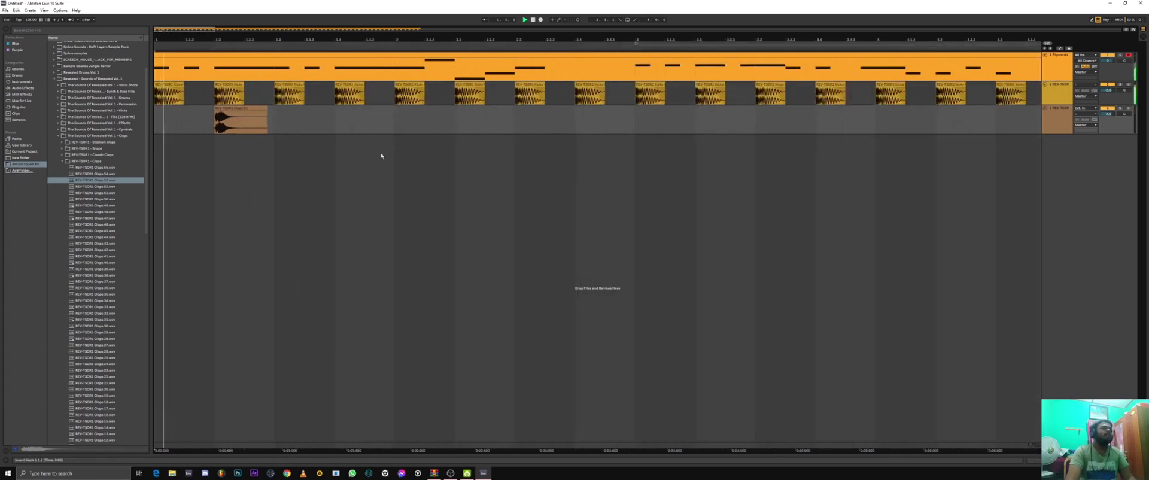
pyautogui.press('space')
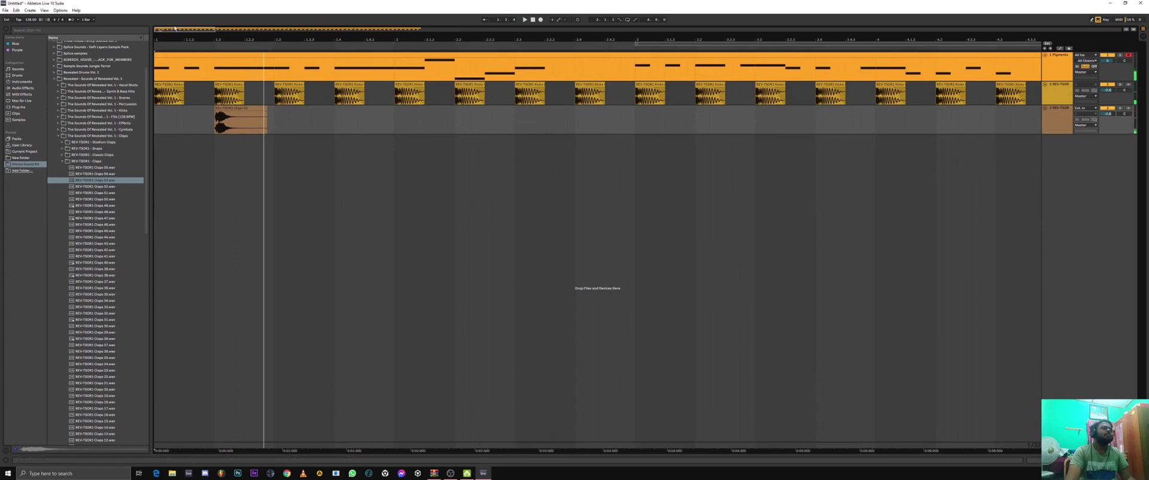
# Step: Trim the clap clip's quiet onset and long tail, fade out its end, and play it back
pyautogui.doubleClick(237, 113)
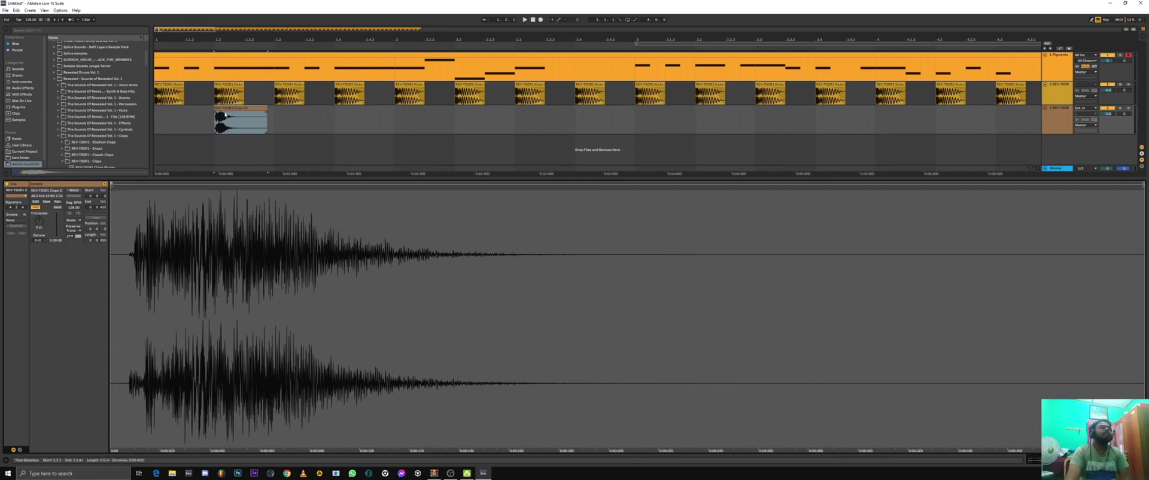
pyautogui.moveTo(174, 27)
pyautogui.mouseDown()
pyautogui.moveTo(138, 47)
pyautogui.moveTo(169, 31)
pyautogui.mouseUp()
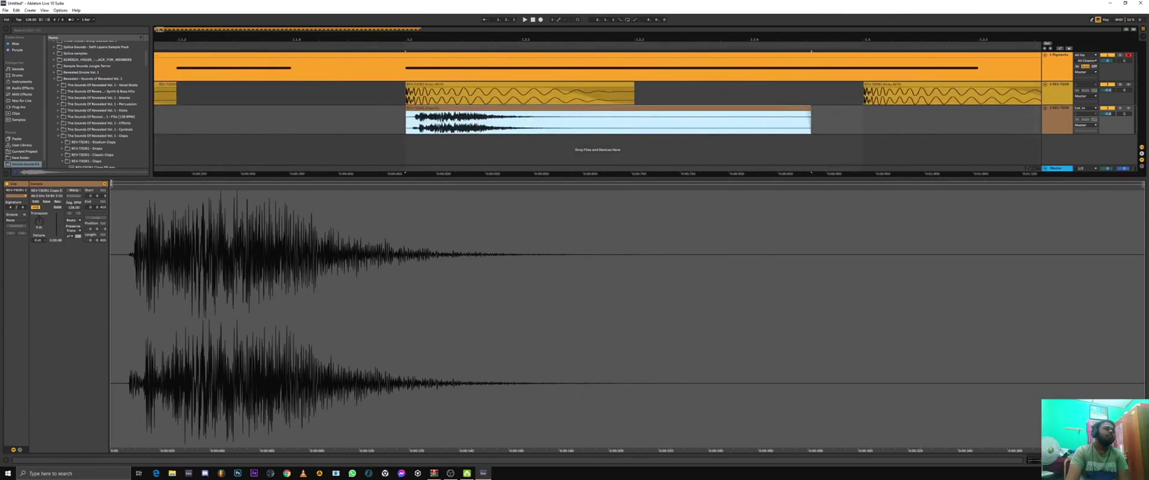
pyautogui.moveTo(111, 186); pyautogui.dragTo(144, 189)
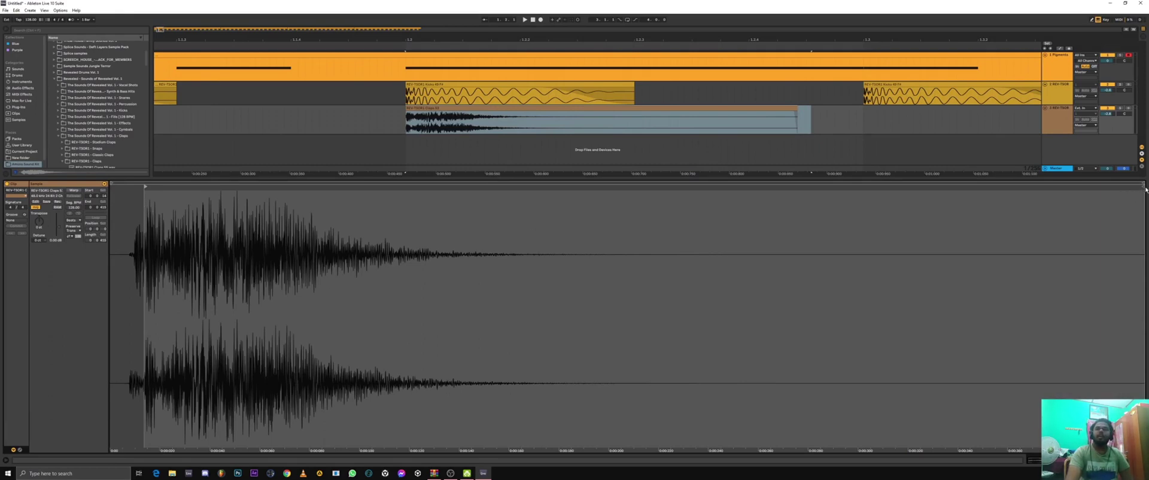
pyautogui.moveTo(1141, 187)
pyautogui.mouseDown()
pyautogui.moveTo(628, 203)
pyautogui.moveTo(439, 225)
pyautogui.moveTo(590, 225)
pyautogui.moveTo(441, 225)
pyautogui.mouseUp()
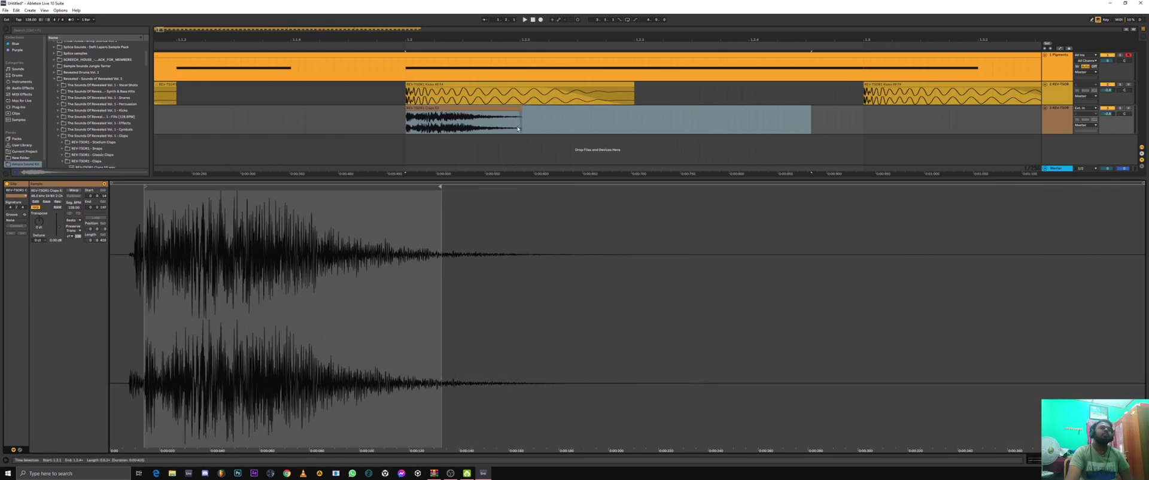
pyautogui.click(473, 115)
pyautogui.press('space')
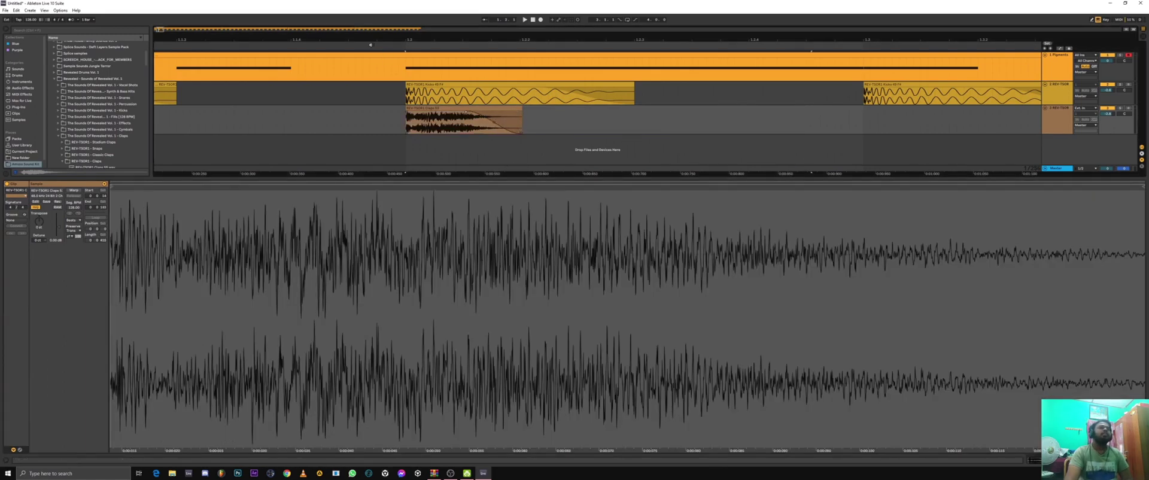
# Step: Select the first two beats of the clap track and duplicate them repeatedly until the claps reach the melody's end
pyautogui.press('-')
pyautogui.press('-')
pyautogui.press('-')
pyautogui.press('-')
pyautogui.press('-')
pyautogui.press('-')
pyautogui.press('-')
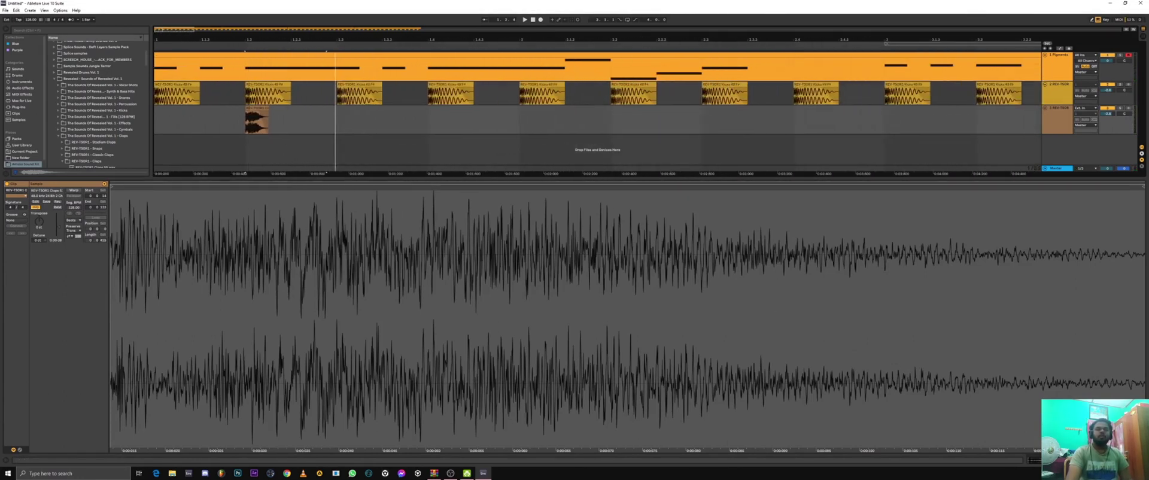
pyautogui.hotkey('shift', 'Tab')
pyautogui.moveTo(338, 123); pyautogui.dragTo(102, 128)
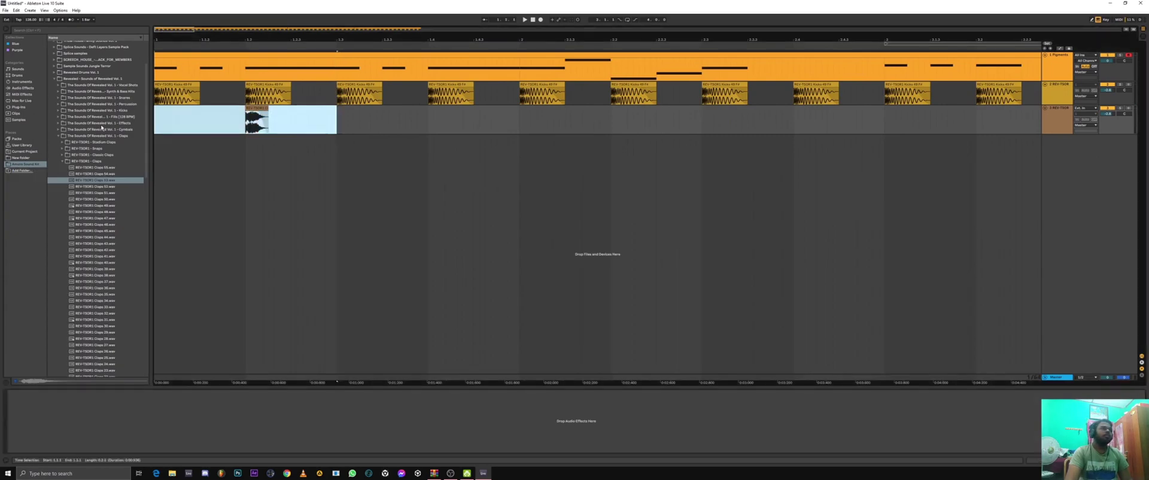
pyautogui.hotkey('ctrl', 'd')
pyautogui.moveTo(212, 31); pyautogui.dragTo(314, 30)
pyautogui.hotkey('ctrl', 'd')
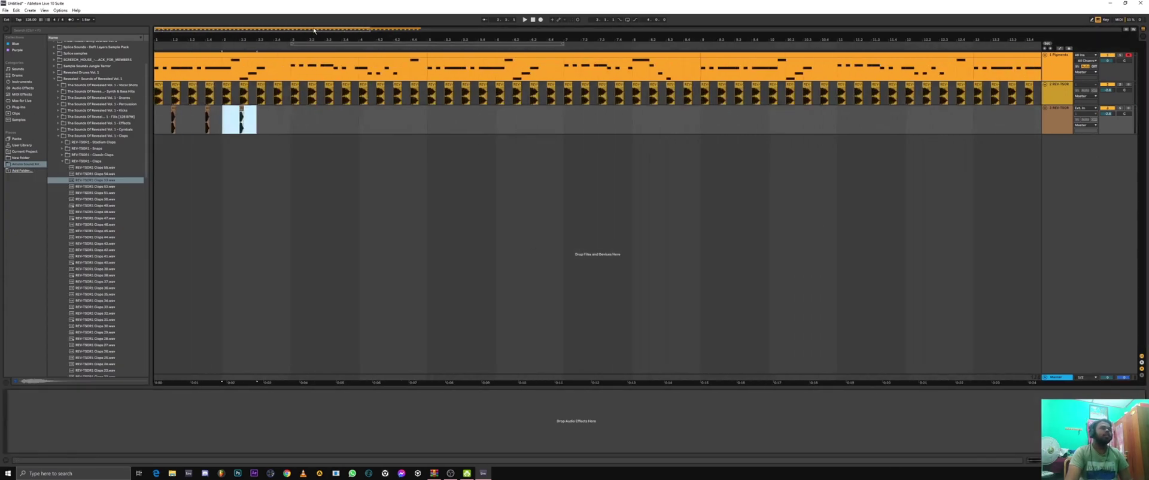
pyautogui.hotkey('ctrl', 'd')
pyautogui.hotkey('ctrl', 'd')
pyautogui.hotkey('ctrl', 'd')
pyautogui.hotkey('ctrl', 'd')
pyautogui.hotkey('ctrl', 'd')
pyautogui.hotkey('ctrl', 'd')
pyautogui.hotkey('ctrl', 'd')
pyautogui.hotkey('ctrl', 'd')
pyautogui.hotkey('ctrl', 'd')
pyautogui.hotkey('ctrl', 'd')
pyautogui.hotkey('ctrl', 'd')
pyautogui.hotkey('ctrl', 'd')
pyautogui.hotkey('ctrl', 'd')
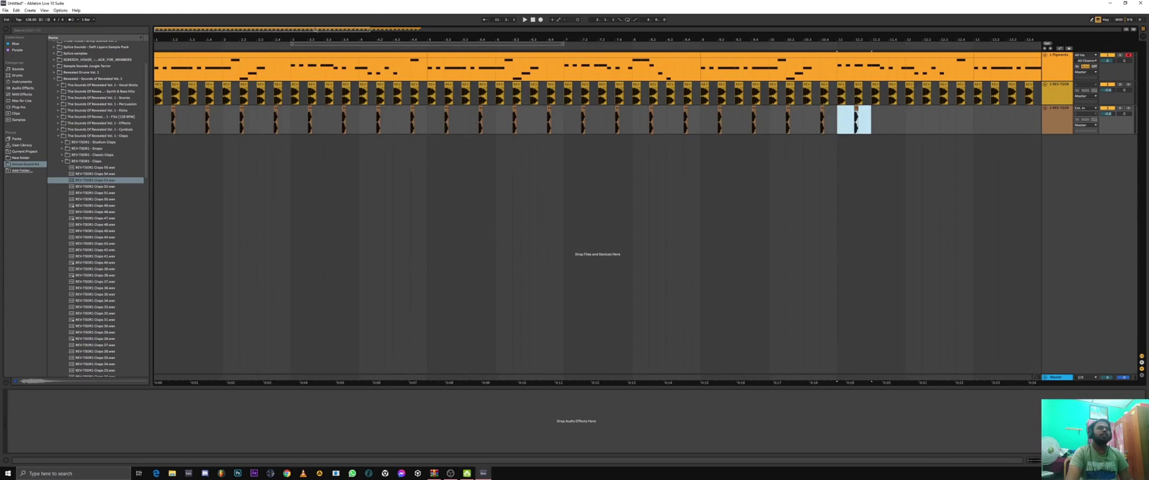
pyautogui.moveTo(313, 31); pyautogui.dragTo(483, 31)
pyautogui.hotkey('ctrl', 'd')
pyautogui.hotkey('ctrl', 'd')
pyautogui.hotkey('ctrl', 'd')
pyautogui.hotkey('ctrl', 'd')
pyautogui.hotkey('ctrl', 'd')
pyautogui.hotkey('ctrl', 'd')
pyautogui.hotkey('ctrl', 'd')
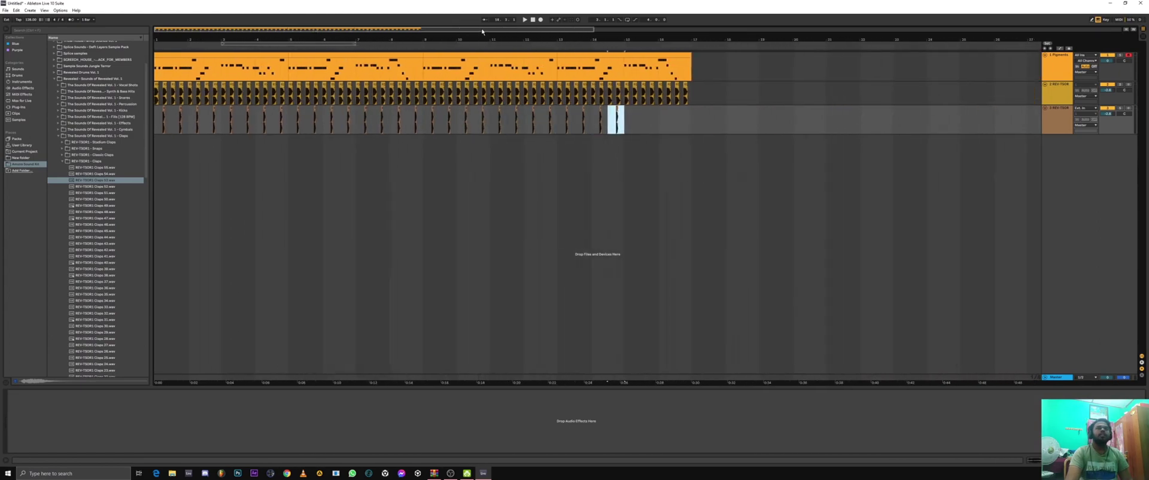
# Step: Play the arrangement from the beginning with the claps and collapse the REV-TSOR1 Claps folder
pyautogui.click(532, 20)
pyautogui.press('space')
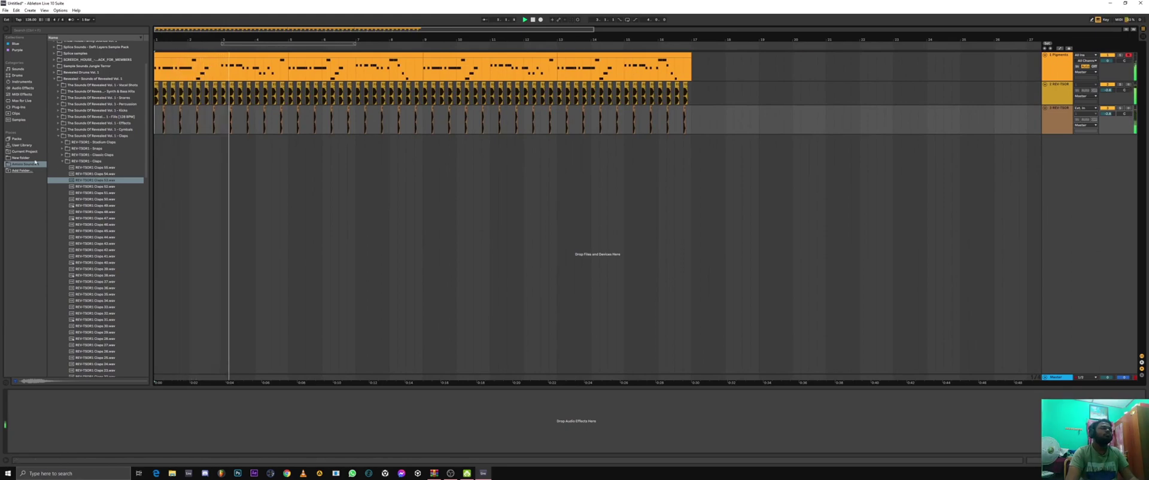
pyautogui.click(67, 162)
pyautogui.click(65, 162)
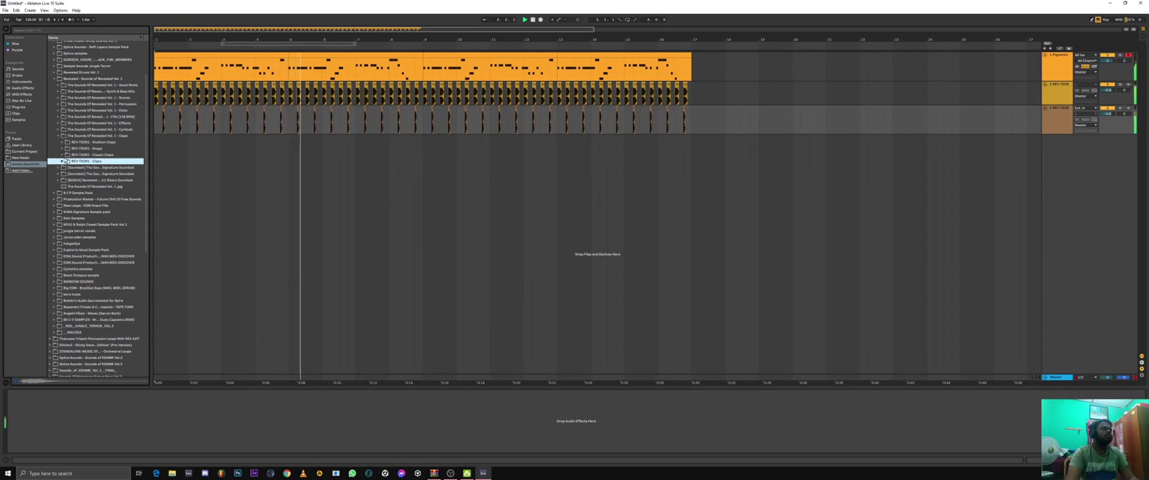
# Step: Reopen the Cymbals folder and audition the first three samples in the REV-TSOR1 Open Hihats folder
pyautogui.click(60, 130)
pyautogui.click(57, 130)
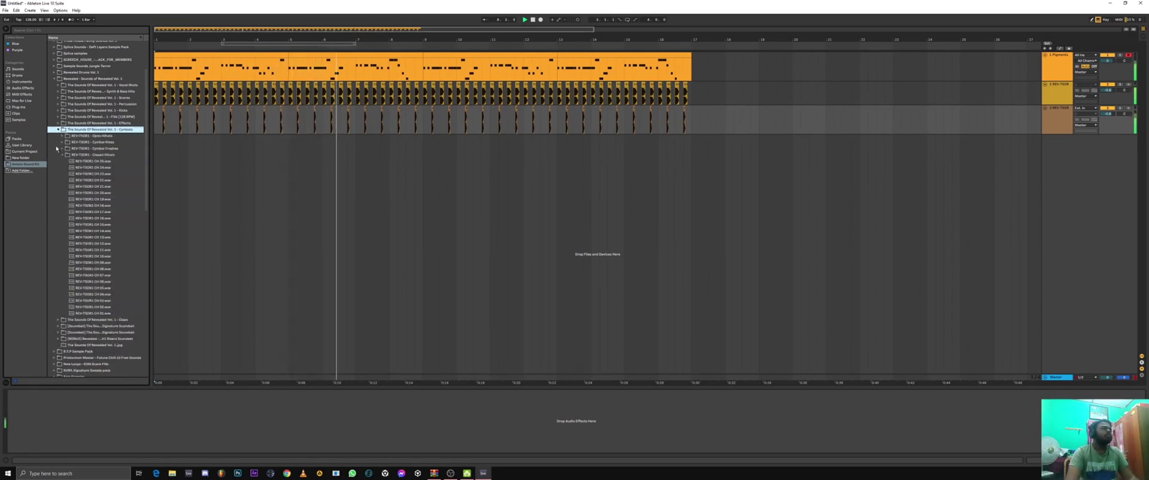
pyautogui.click(61, 136)
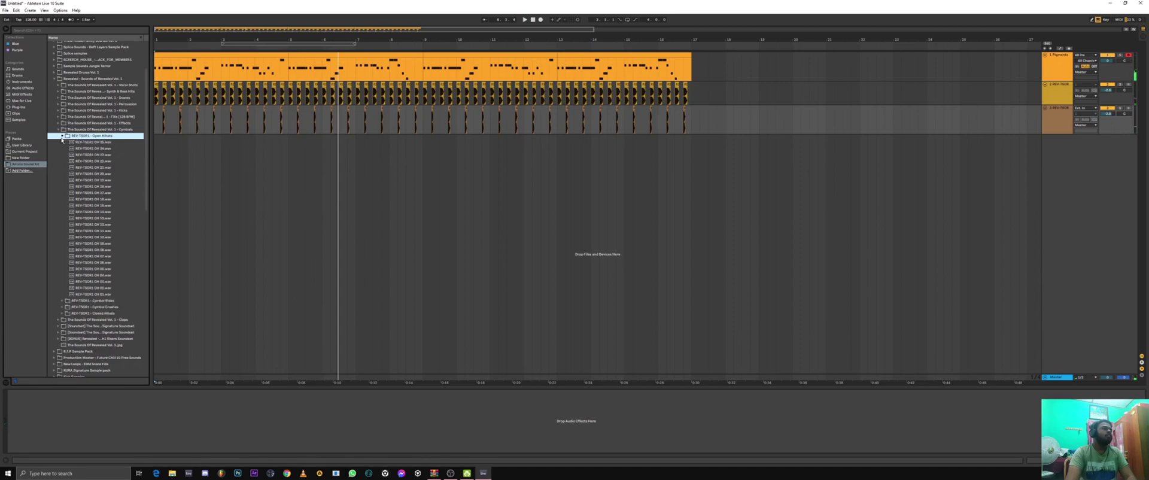
pyautogui.press('Down')
pyautogui.press('Down')
pyautogui.press('Down')
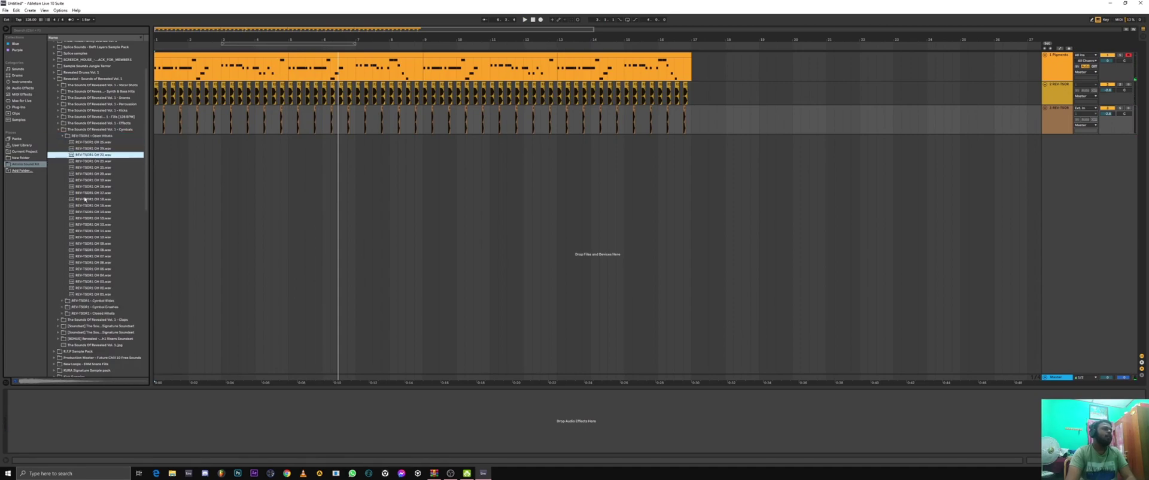
# Step: Place the third open hi-hat sample on a new track at the first offbeat, shorten its clip, and play the result
pyautogui.moveTo(282, 29); pyautogui.dragTo(185, 28)
pyautogui.moveTo(95, 154); pyautogui.dragTo(181, 142)
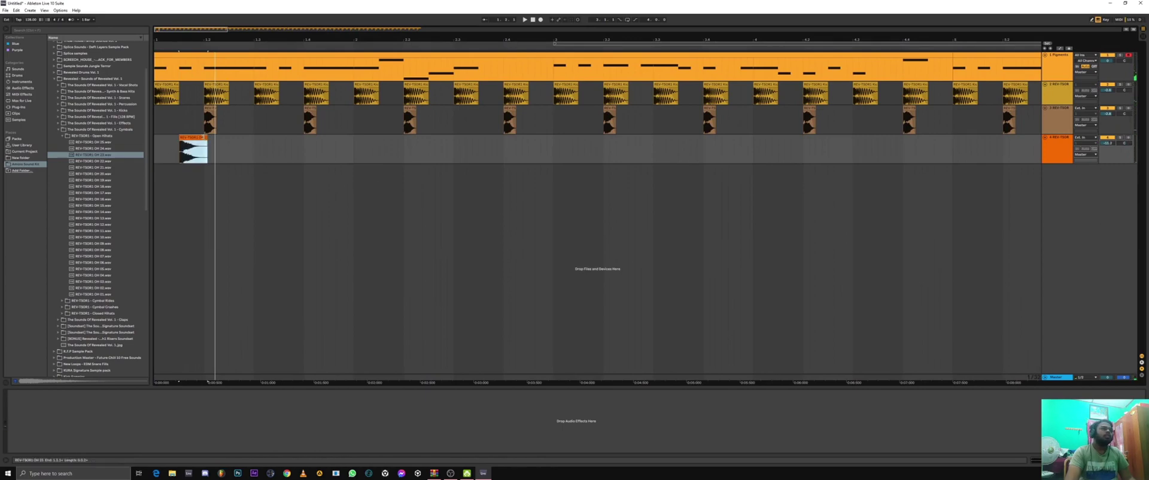
pyautogui.moveTo(205, 137); pyautogui.dragTo(194, 137)
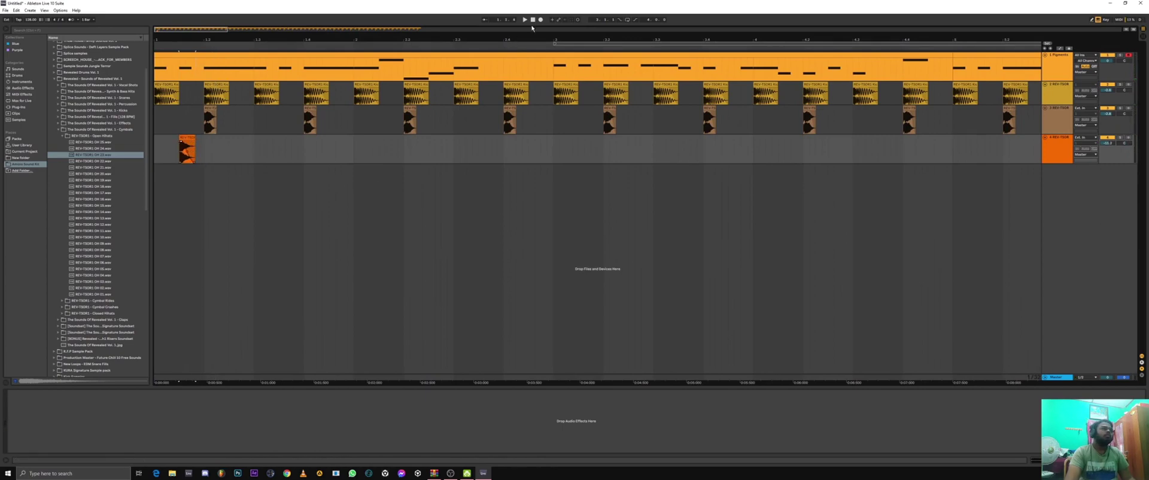
pyautogui.click(532, 20)
pyautogui.press('space')
# Step: Select the first beat of the open hi-hat track and duplicate it repeatedly until the hi-hats reach the melody's end
pyautogui.moveTo(203, 153); pyautogui.dragTo(153, 157)
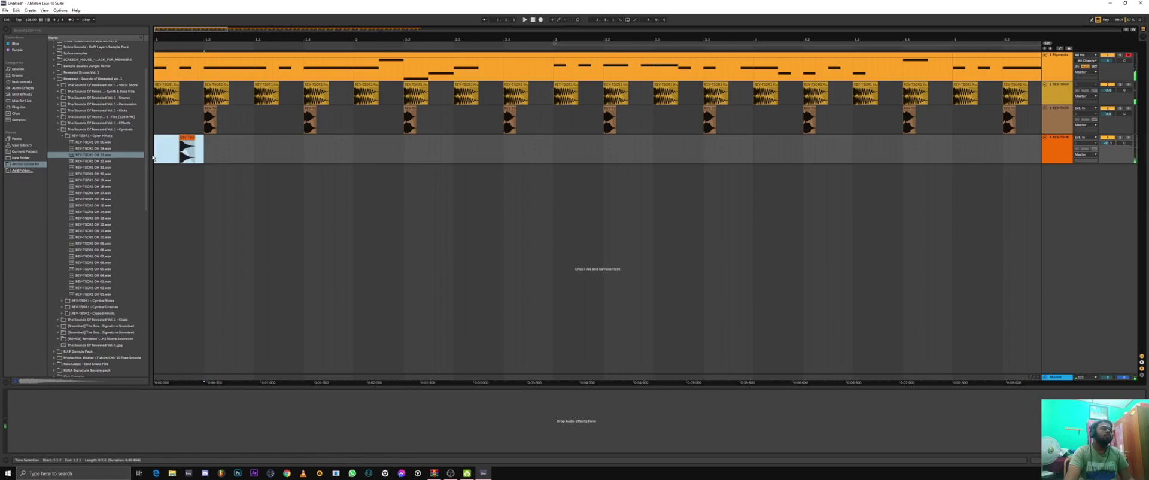
pyautogui.hotkey('ctrl', 'd')
pyautogui.hotkey('ctrl', 'd')
pyautogui.hotkey('ctrl', 'd')
pyautogui.hotkey('ctrl', 'd')
pyautogui.hotkey('ctrl', 'd')
pyautogui.hotkey('ctrl', 'd')
pyautogui.hotkey('ctrl', 'd')
pyautogui.hotkey('ctrl', 'd')
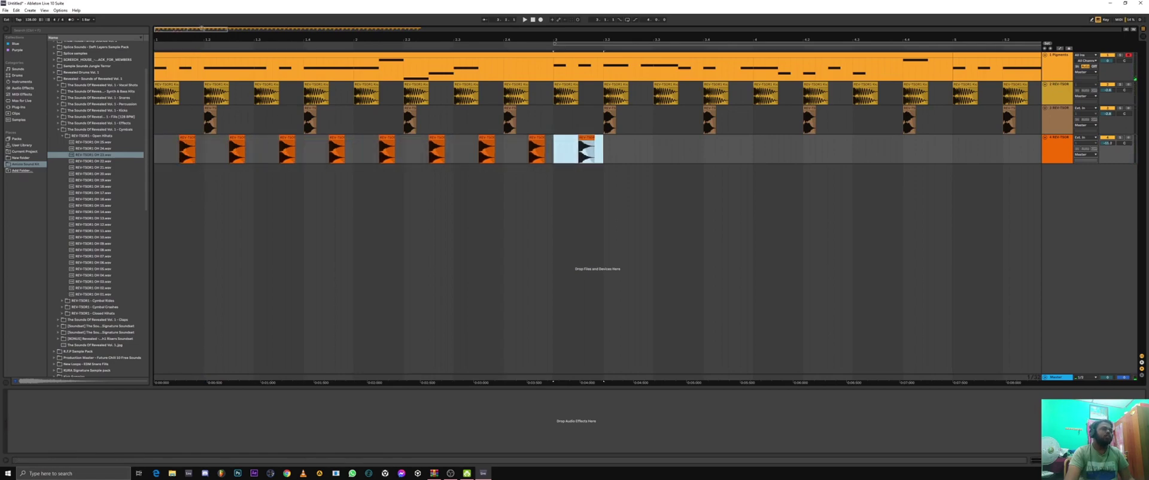
pyautogui.press('-')
pyautogui.hotkey('ctrl', 'd')
pyautogui.hotkey('ctrl', 'd')
pyautogui.hotkey('ctrl', 'd')
pyautogui.hotkey('ctrl', 'd')
pyautogui.hotkey('ctrl', 'd')
pyautogui.hotkey('ctrl', 'd')
pyautogui.hotkey('ctrl', 'd')
pyautogui.hotkey('ctrl', 'd')
pyautogui.hotkey('ctrl', 'd')
pyautogui.hotkey('ctrl', 'd')
pyautogui.hotkey('ctrl', 'd')
pyautogui.hotkey('ctrl', 'd')
pyautogui.hotkey('ctrl', 'd')
pyautogui.hotkey('ctrl', 'd')
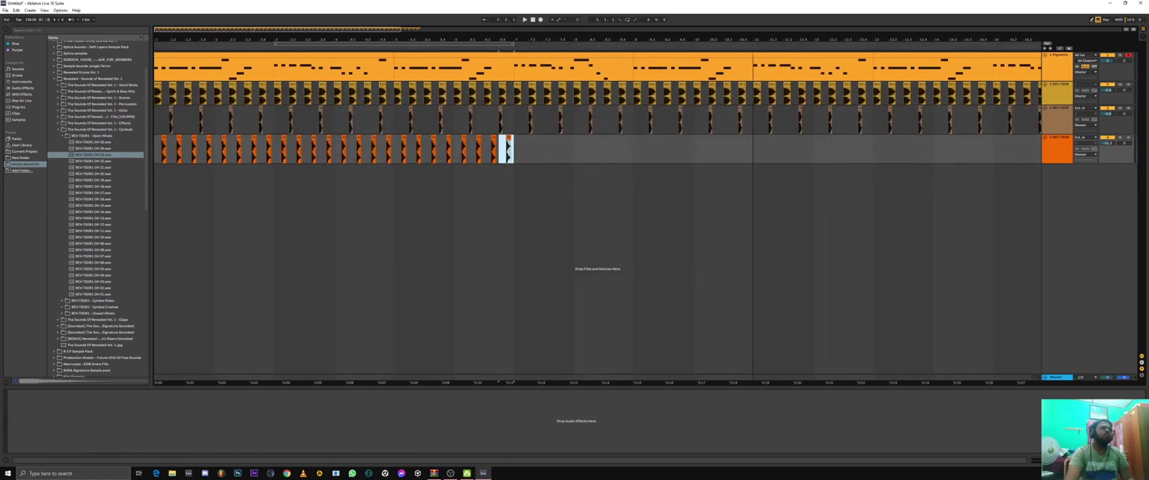
pyautogui.press('-')
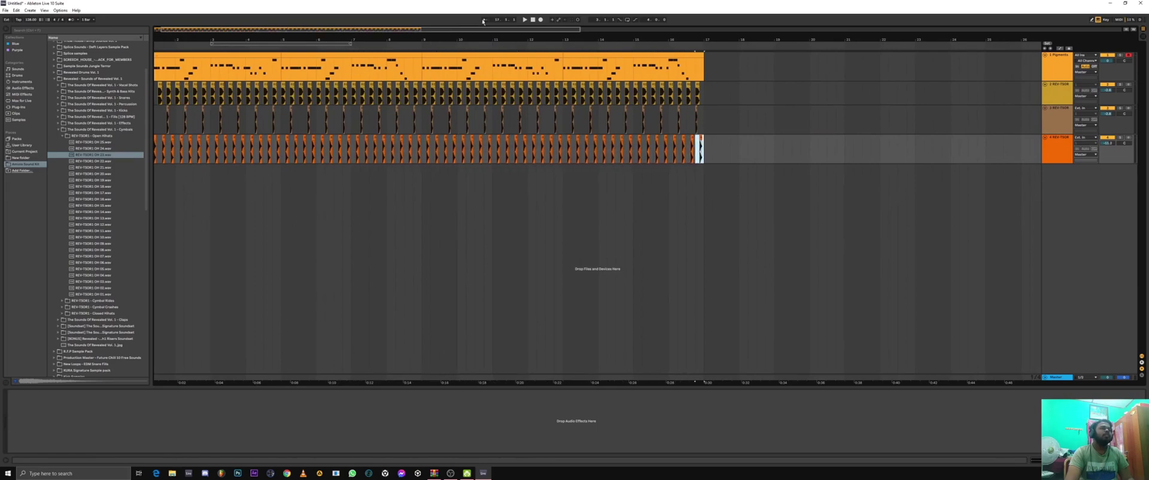
# Step: Adjust the open hi-hat track's volume while the arrangement plays, and collapse the Cymbals folder
pyautogui.press('space')
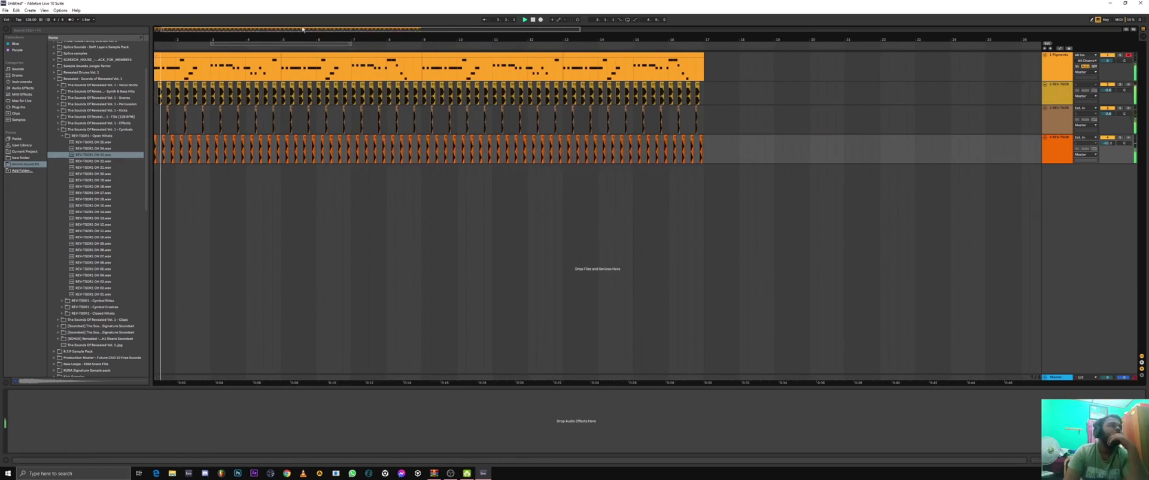
pyautogui.moveTo(302, 28); pyautogui.dragTo(290, 24)
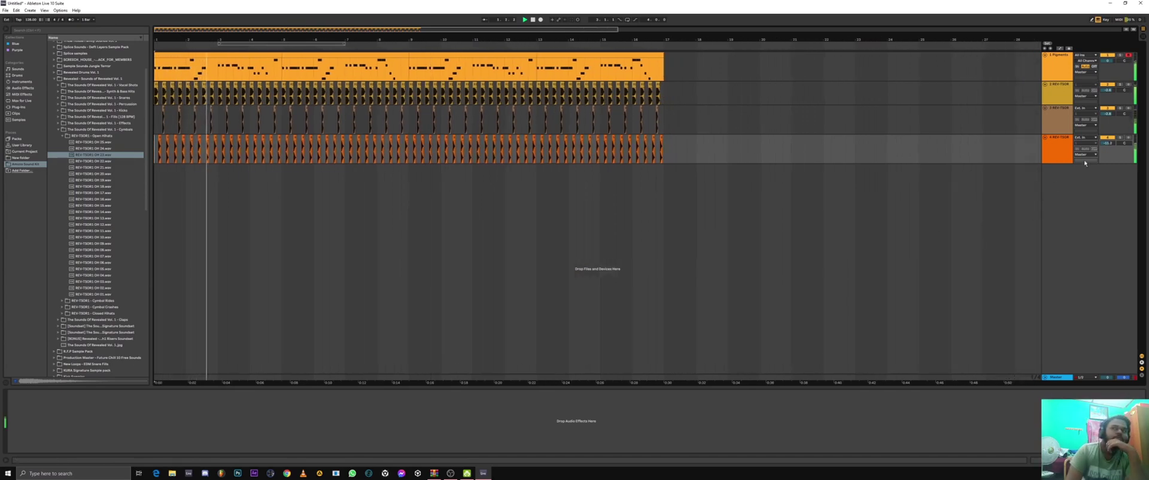
pyautogui.moveTo(1112, 145); pyautogui.dragTo(1109, 142)
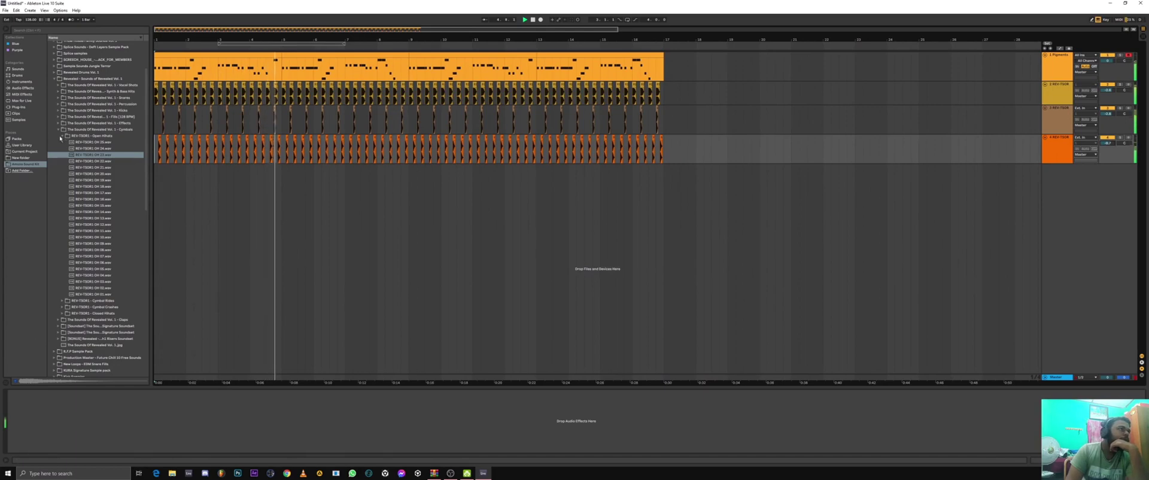
pyautogui.click(59, 130)
pyautogui.scroll(2, 60, 132)
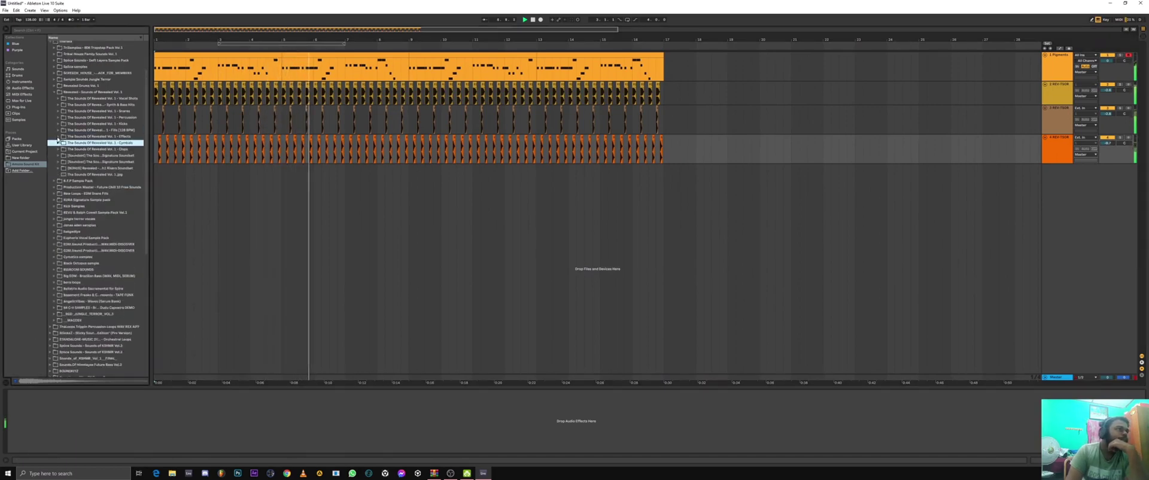
# Step: Audition samples in the Fills (128 BPM) folder, place Fills 04 at bar 8 on a new audio track, and play it back
pyautogui.click(57, 130)
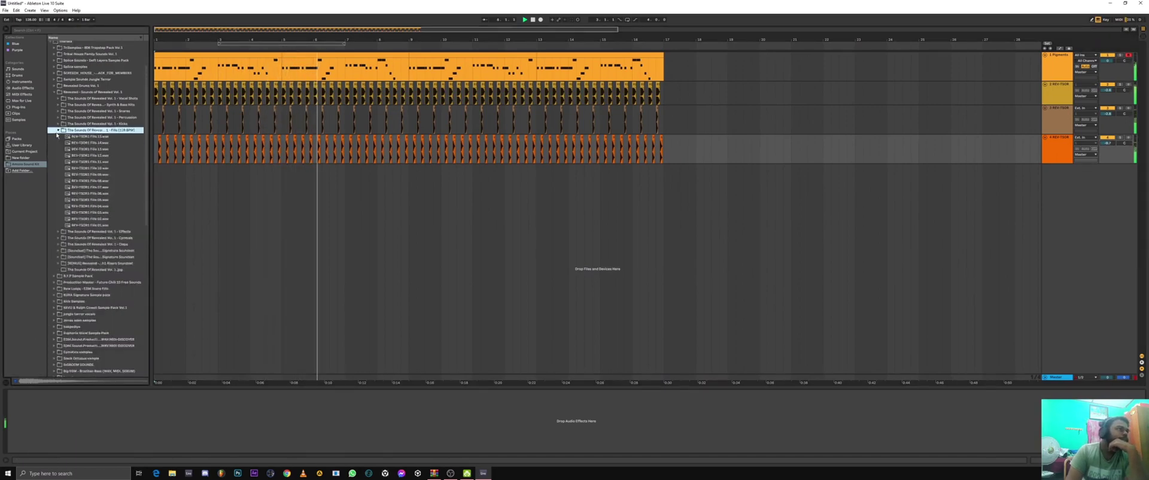
pyautogui.click(90, 161)
pyautogui.click(95, 180)
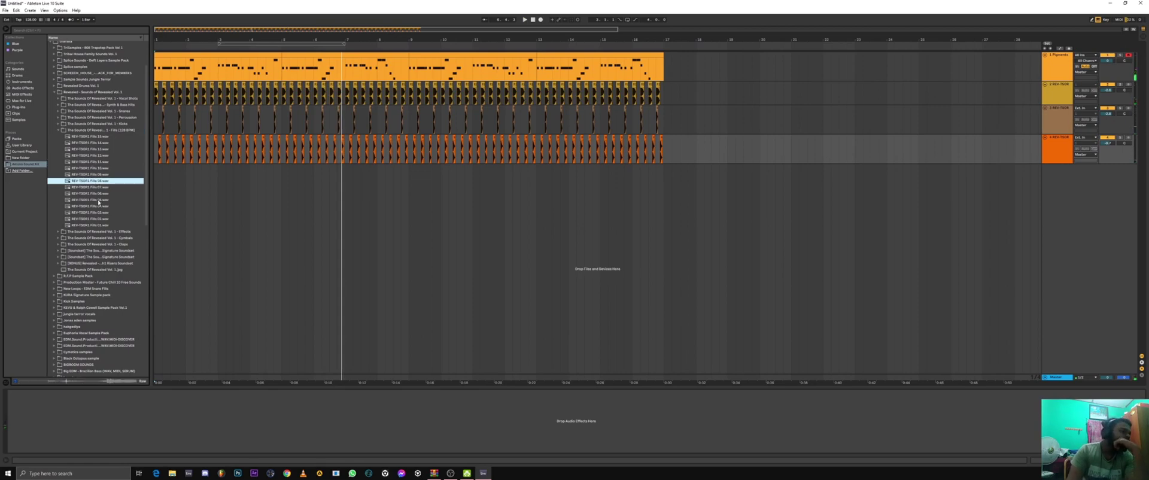
pyautogui.click(99, 201)
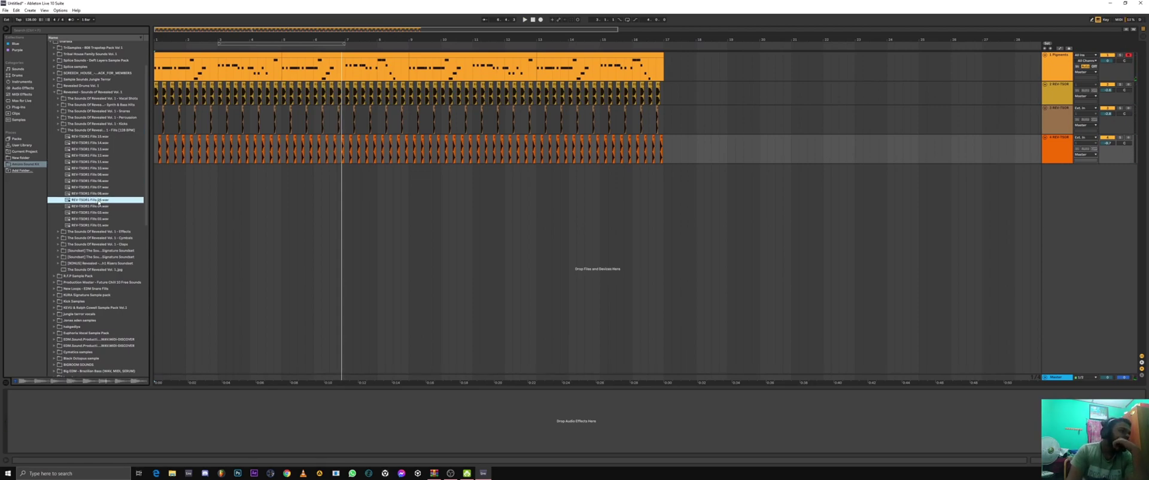
pyautogui.click(99, 188)
pyautogui.click(99, 193)
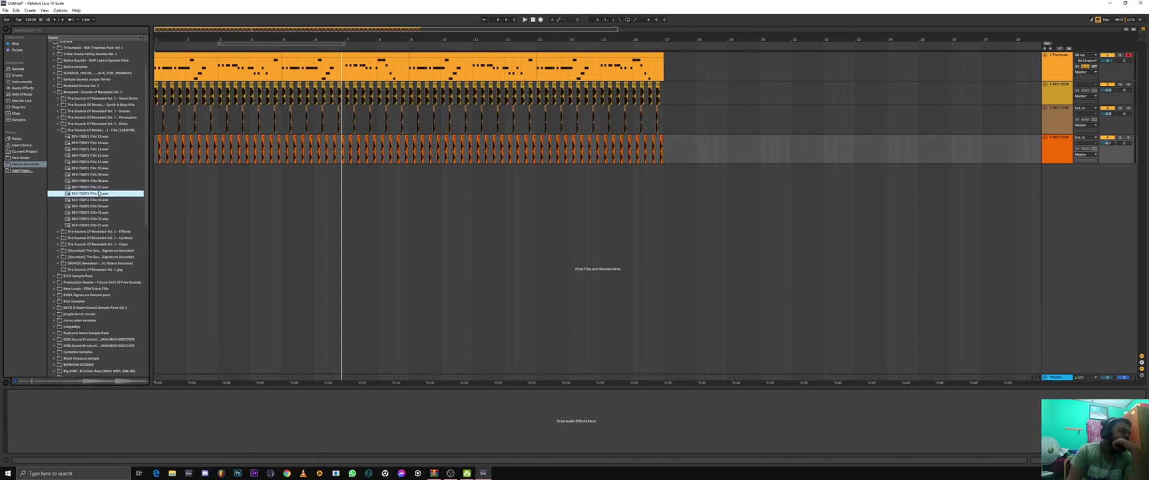
pyautogui.click(99, 208)
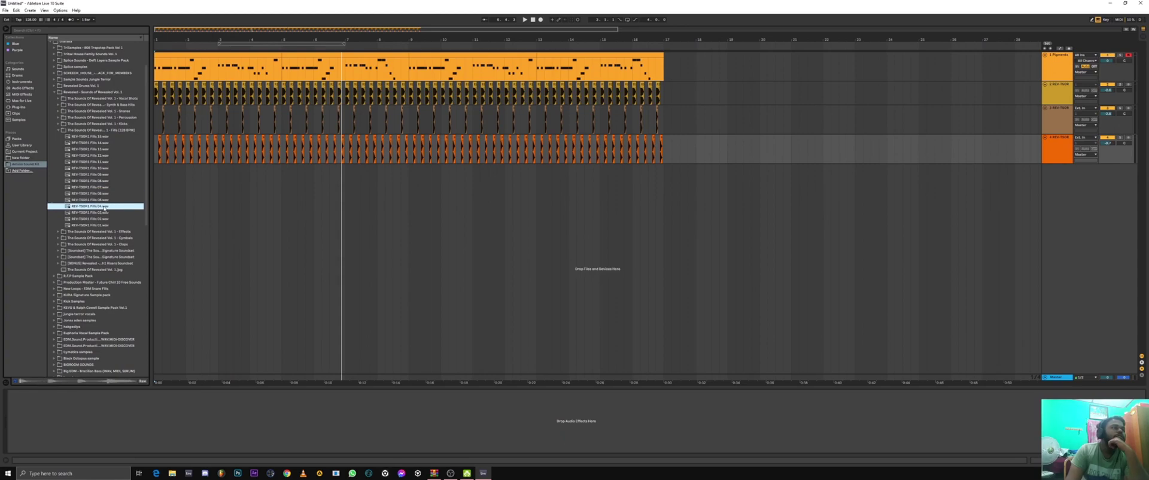
pyautogui.moveTo(112, 207)
pyautogui.mouseDown()
pyautogui.moveTo(402, 182)
pyautogui.moveTo(377, 181)
pyautogui.mouseUp()
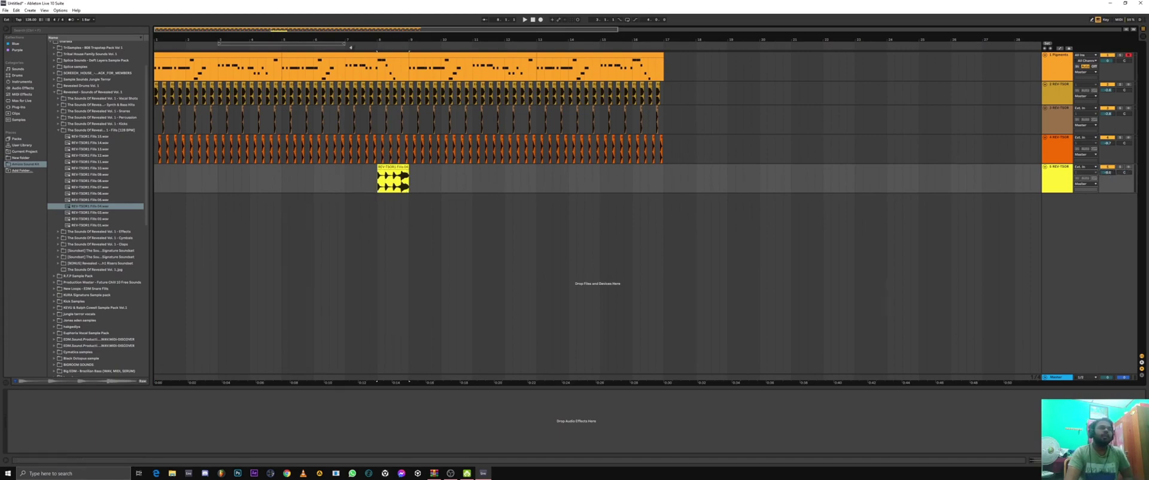
pyautogui.press('space')
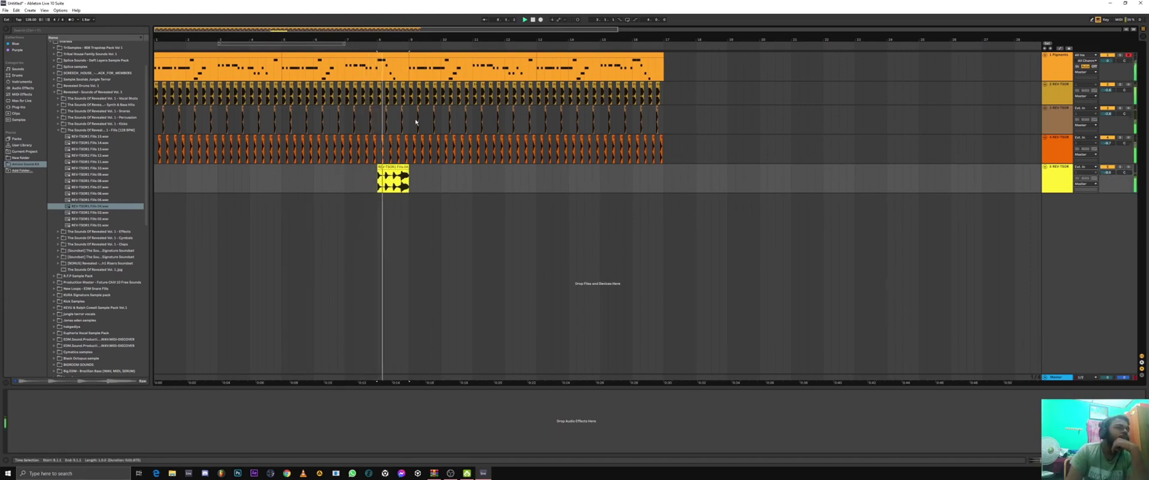
pyautogui.press('space')
# Step: Delete the last clip of bar 8 on each of the three drum tracks above the fill and check playback
pyautogui.moveTo(445, 40); pyautogui.dragTo(488, 78)
pyautogui.click(341, 109)
pyautogui.press('Delete')
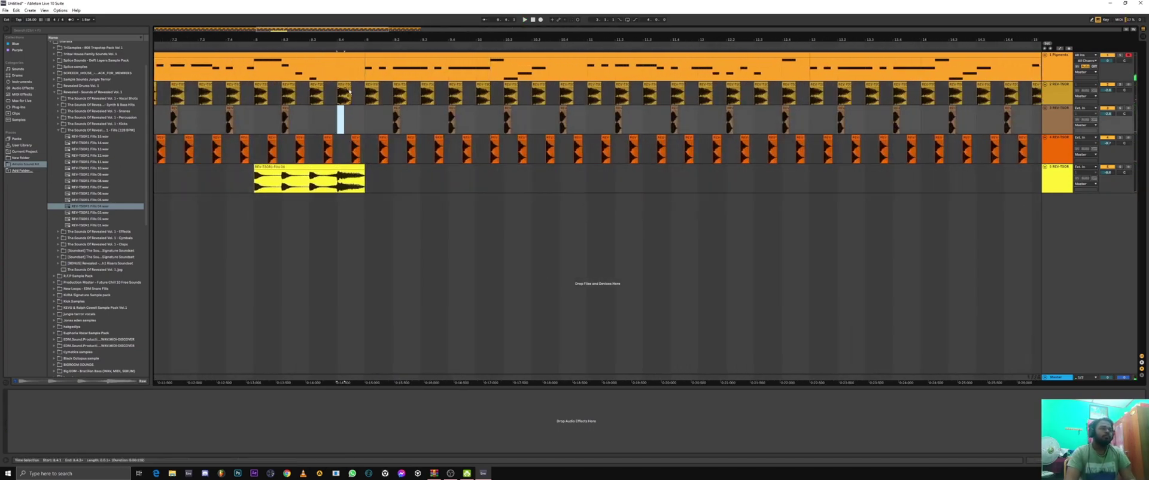
pyautogui.click(344, 85)
pyautogui.press('Delete')
pyautogui.click(356, 138)
pyautogui.press('Delete')
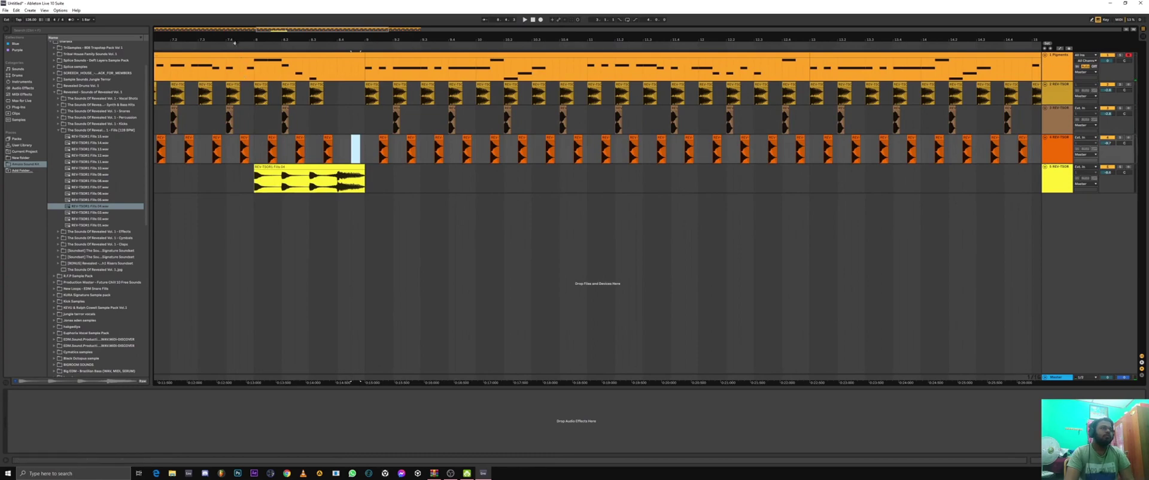
pyautogui.press('space')
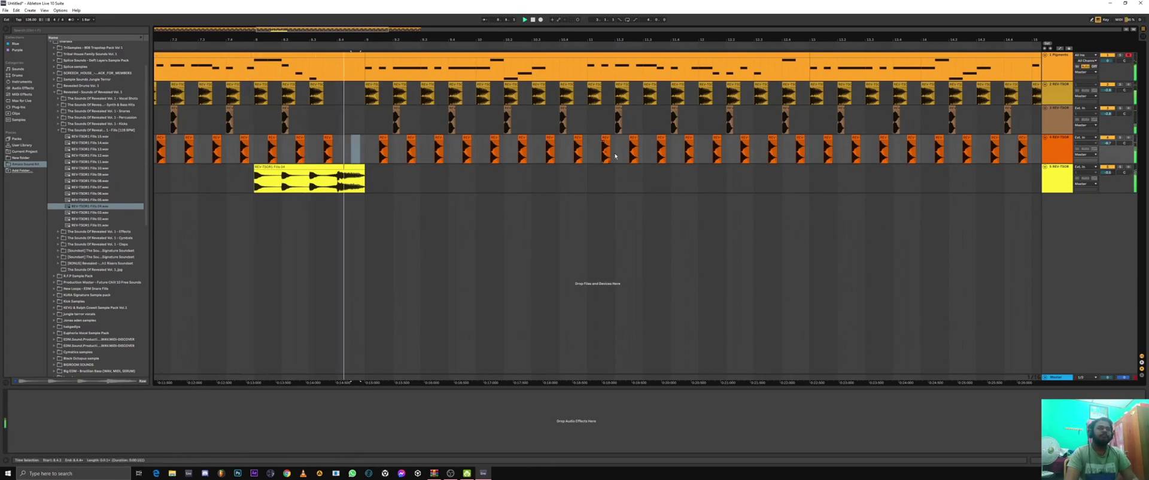
pyautogui.press('space')
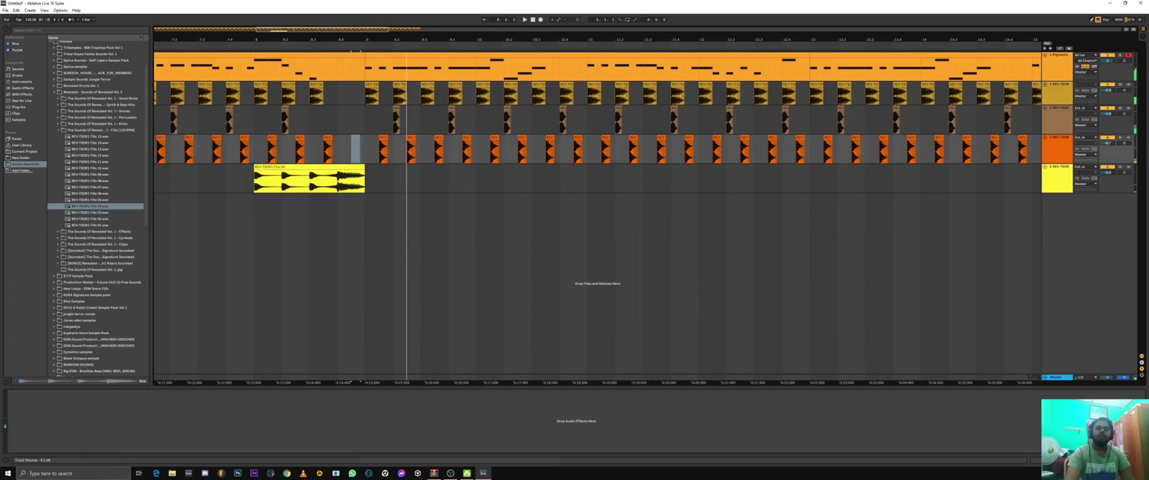
pyautogui.press('space')
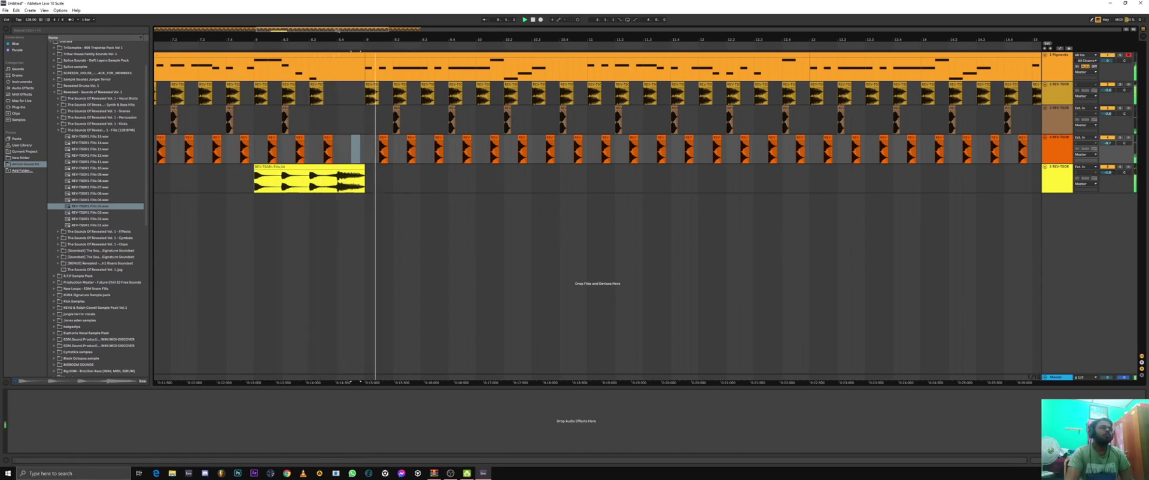
# Step: Find the Uplifters samples in the pack's Effects folder and place Uplifters 14 at bar 13 on a new audio track
pyautogui.moveTo(693, 39); pyautogui.dragTo(695, 12)
pyautogui.moveTo(479, 40); pyautogui.dragTo(425, 30)
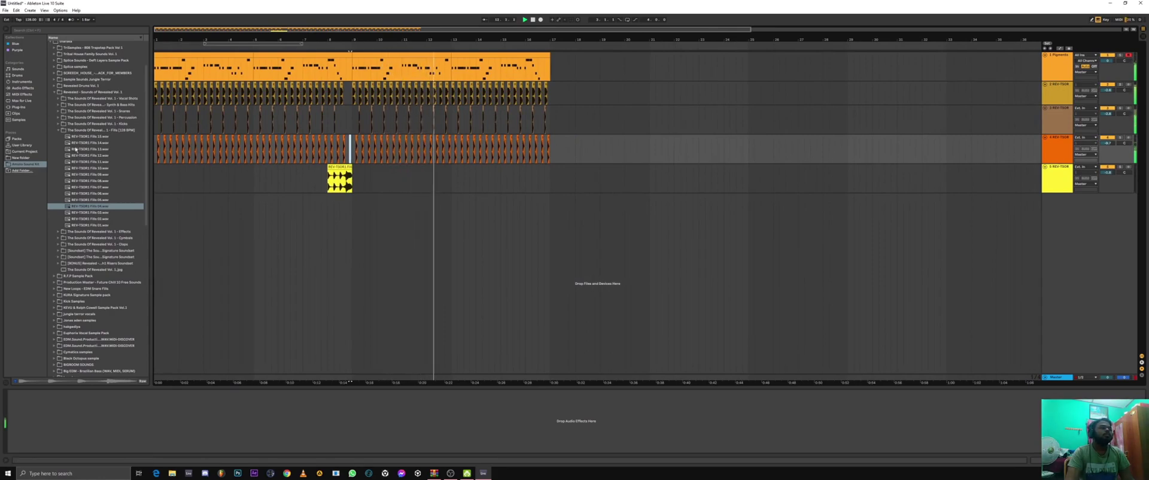
pyautogui.click(58, 129)
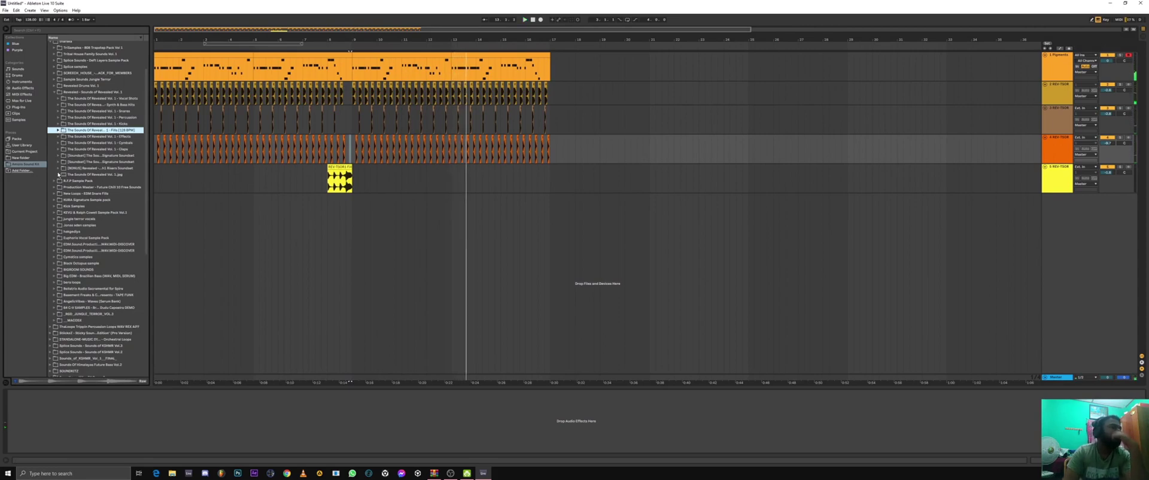
pyautogui.click(58, 169)
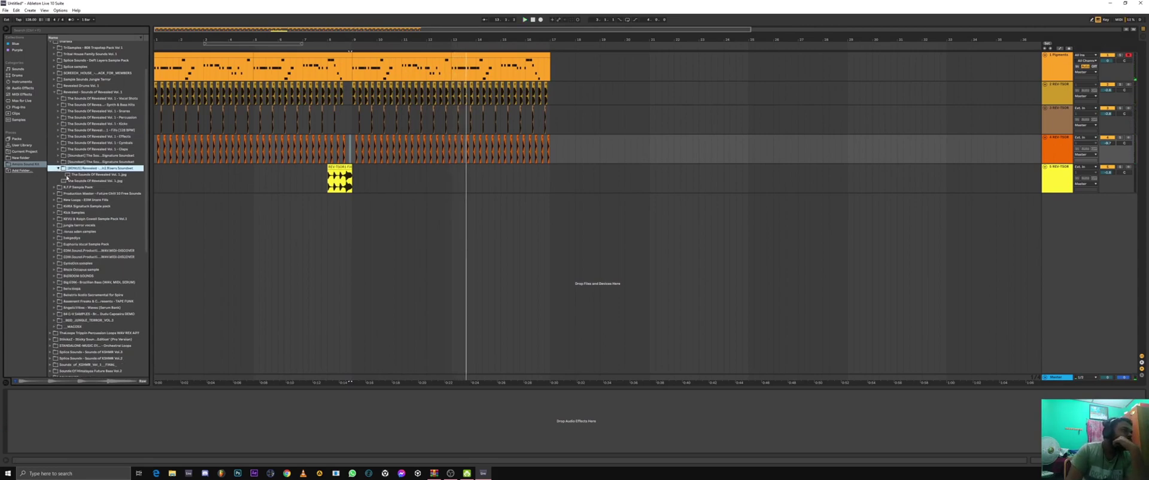
pyautogui.click(60, 162)
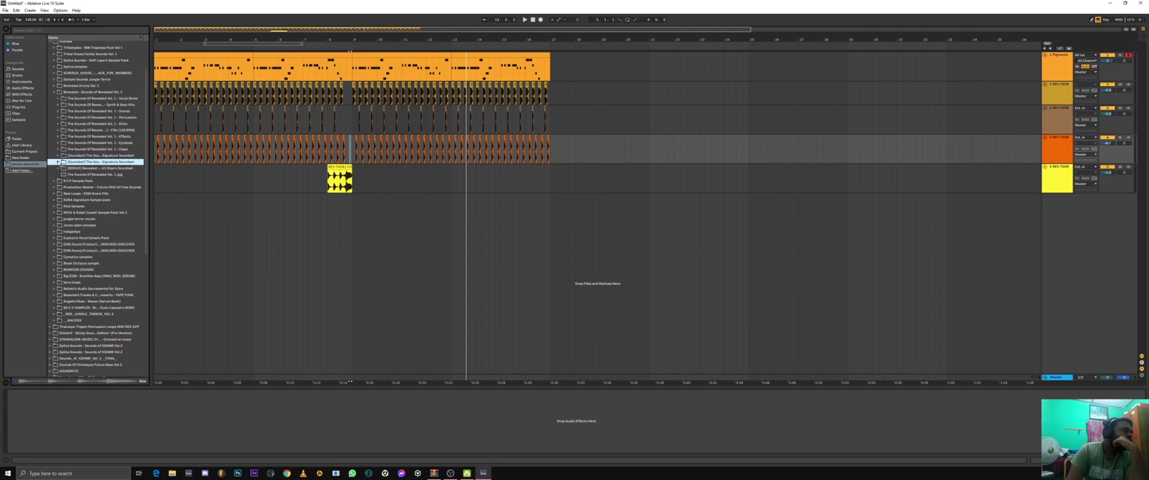
pyautogui.click(58, 155)
pyautogui.scroll(2, 58, 156)
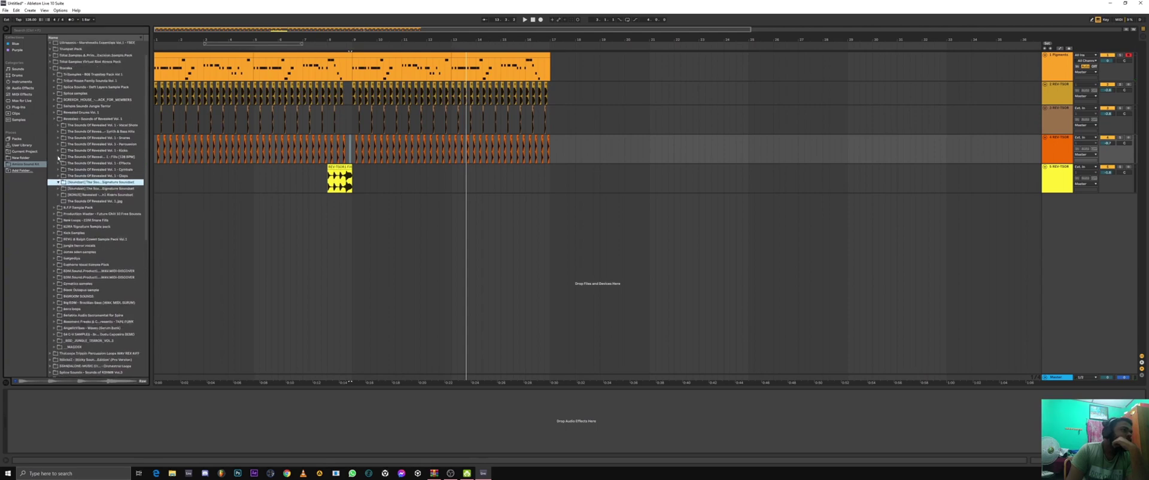
pyautogui.click(64, 162)
pyautogui.click(62, 169)
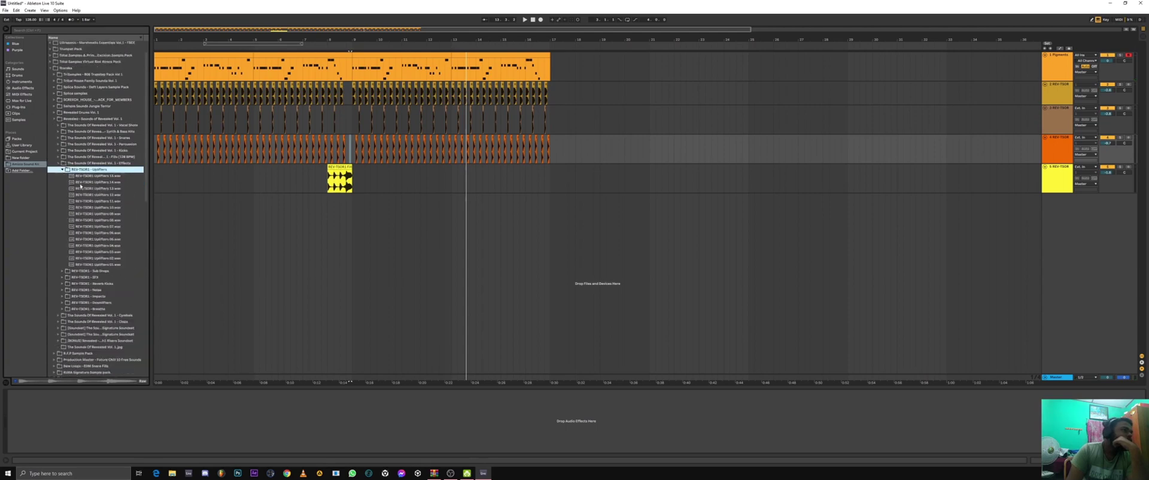
pyautogui.click(82, 182)
pyautogui.moveTo(114, 189)
pyautogui.mouseDown()
pyautogui.moveTo(467, 223)
pyautogui.moveTo(451, 211)
pyautogui.mouseUp()
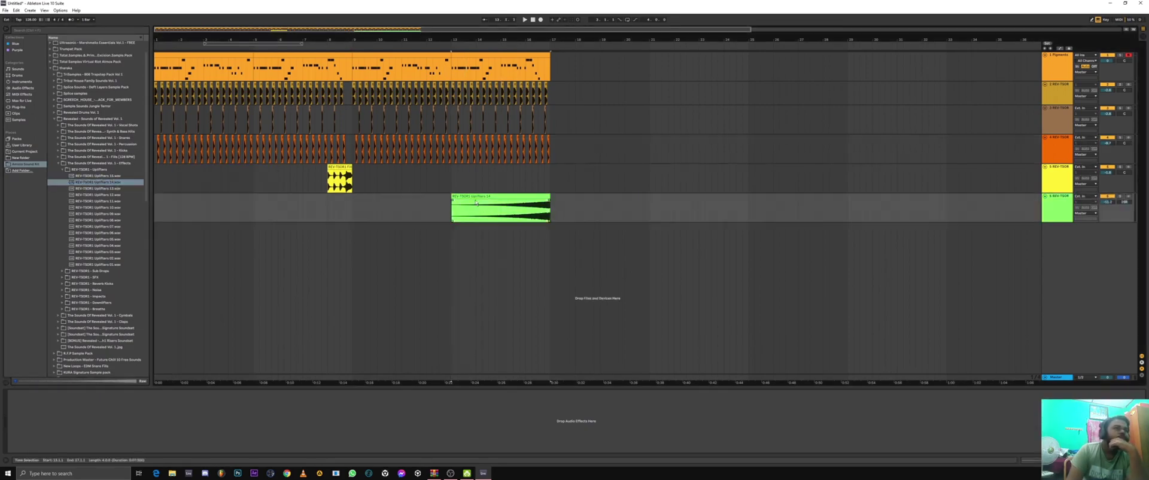
# Step: Preview the Uplifters 14 sample again, open its clip settings and toggle Warp off and back on
pyautogui.click(507, 195)
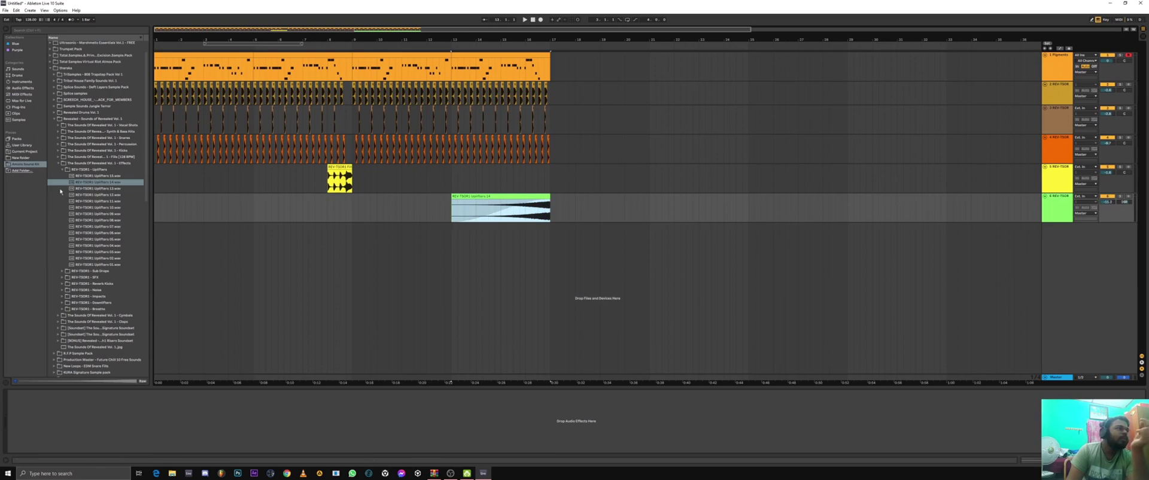
pyautogui.click(96, 182)
pyautogui.scroll(1, 108, 179)
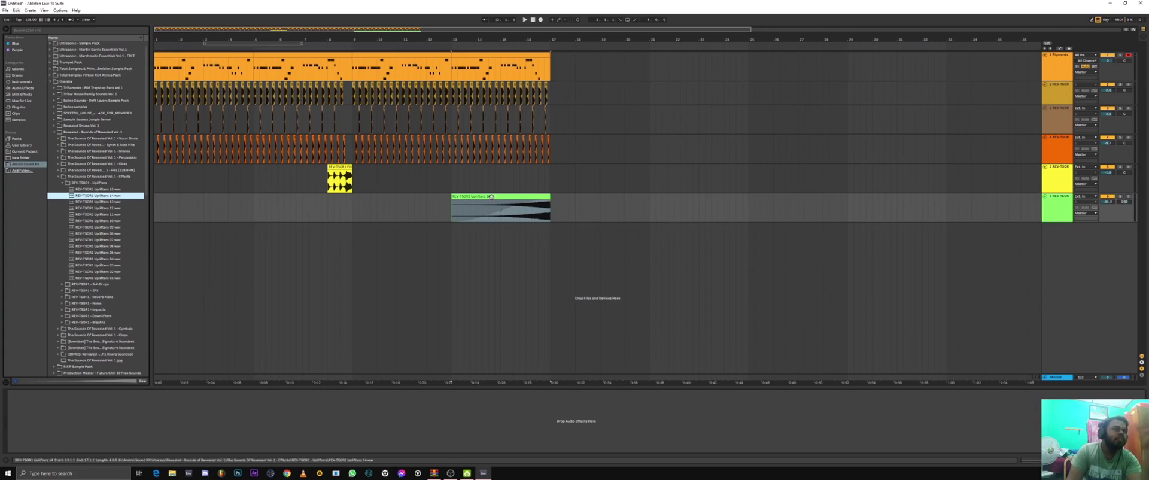
pyautogui.doubleClick(514, 219)
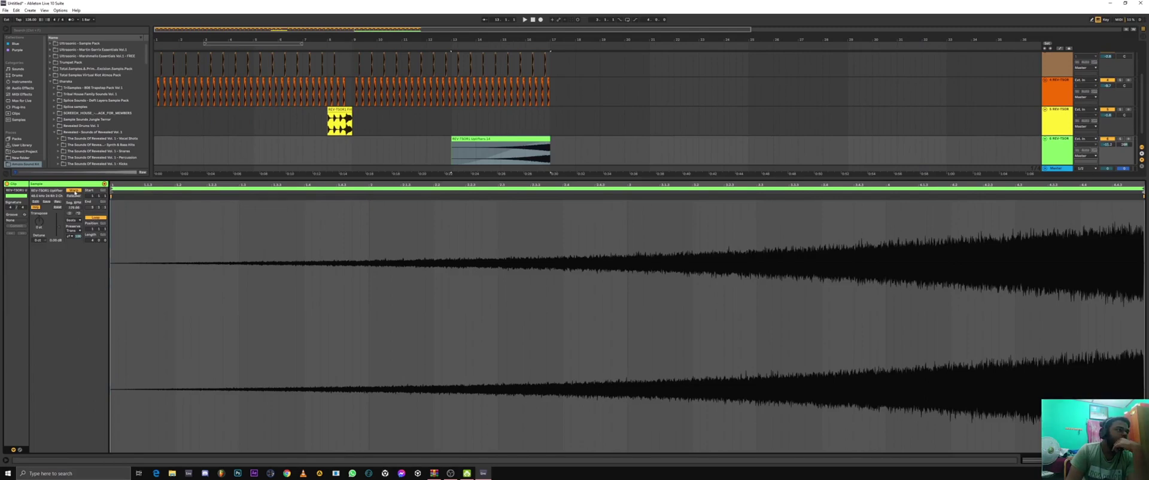
pyautogui.click(74, 191)
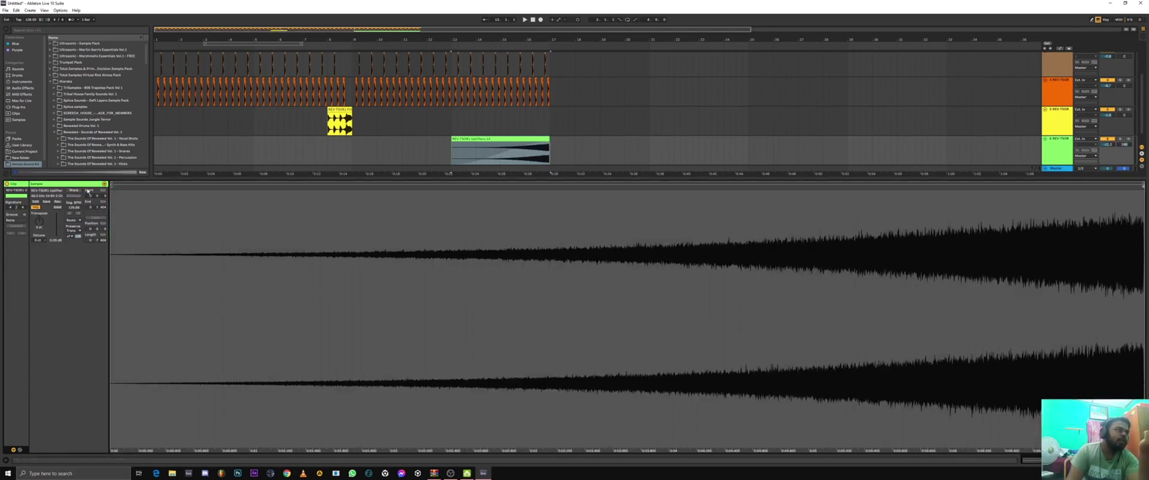
pyautogui.click(74, 191)
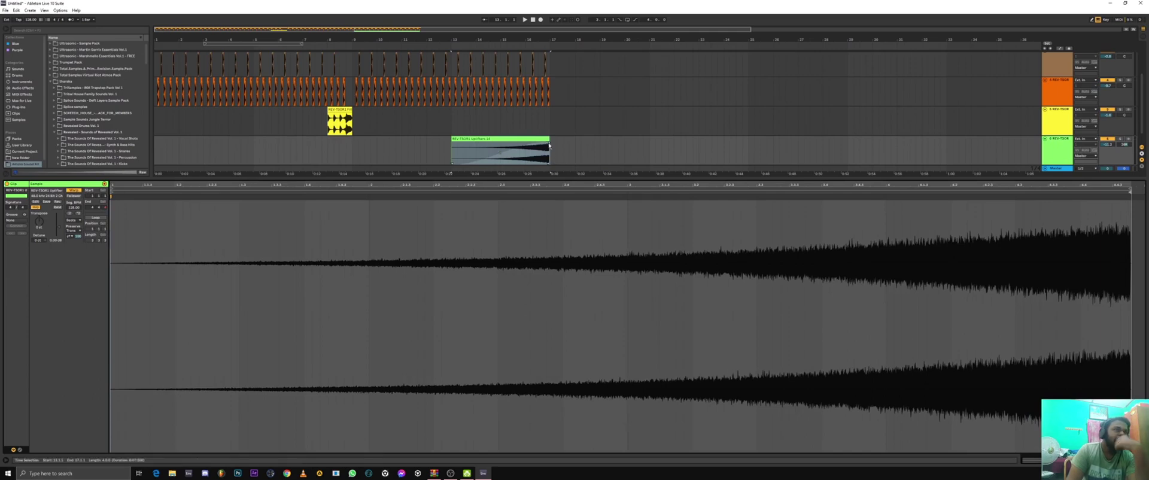
# Step: Extend the end of the uplifter clip to bar 17 and hide the clip view
pyautogui.moveTo(548, 137); pyautogui.dragTo(551, 137)
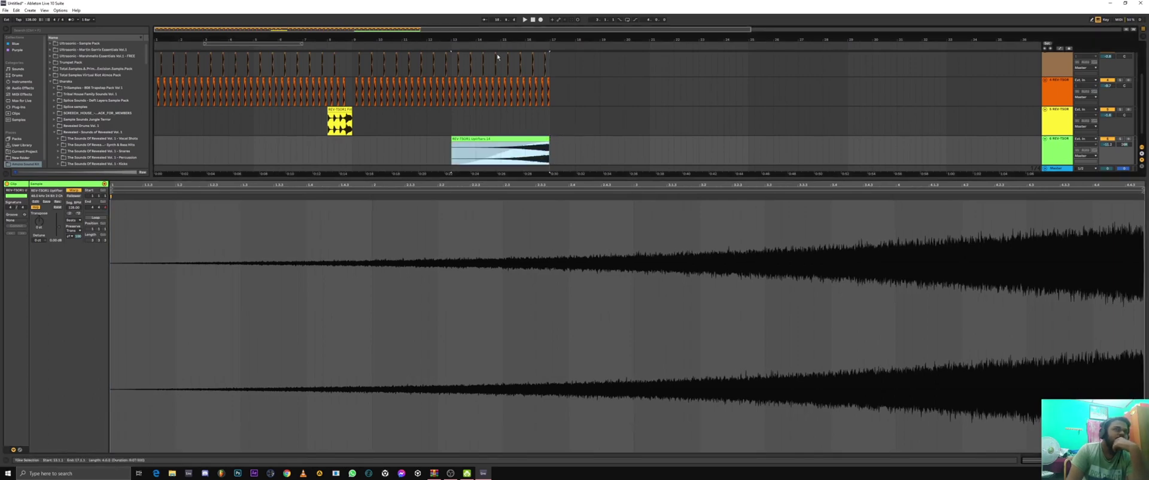
pyautogui.moveTo(427, 30); pyautogui.dragTo(431, 81)
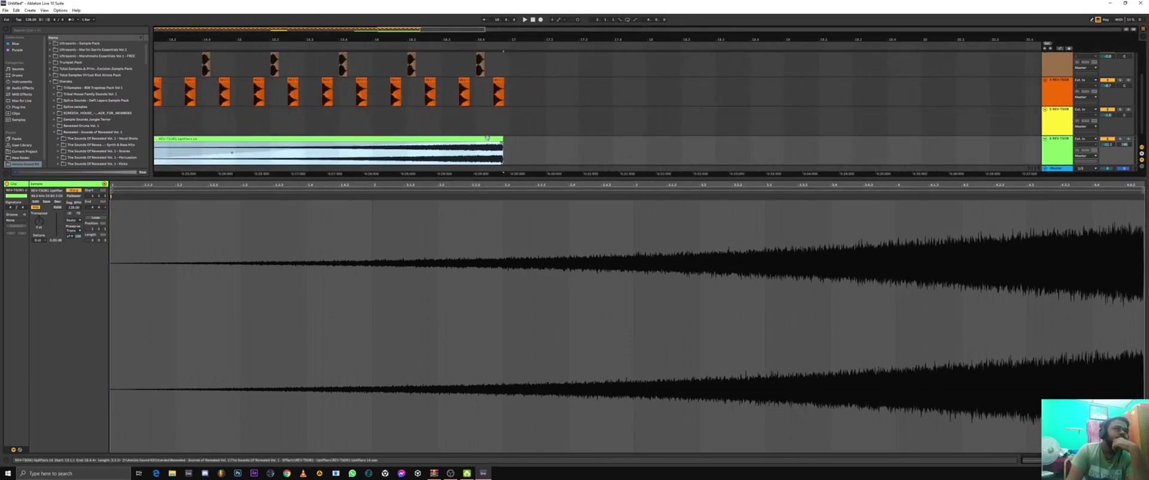
pyautogui.moveTo(488, 141); pyautogui.dragTo(510, 141)
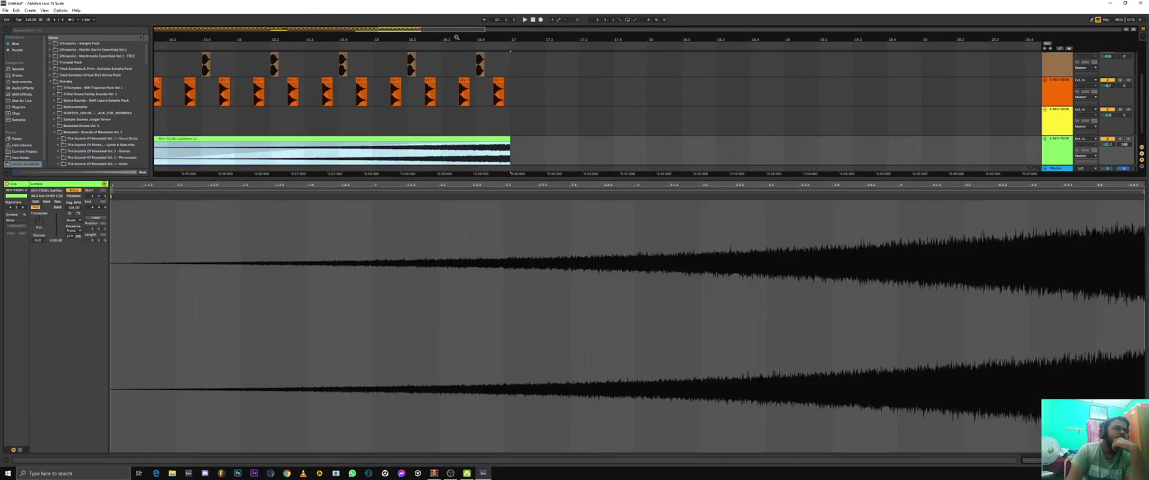
pyautogui.moveTo(441, 27); pyautogui.dragTo(440, 5)
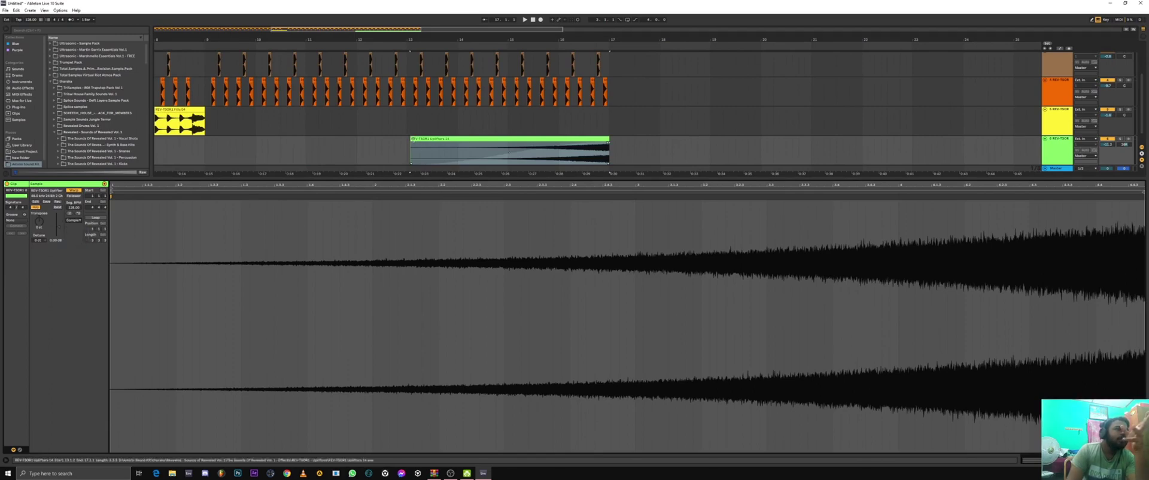
pyautogui.click(412, 139)
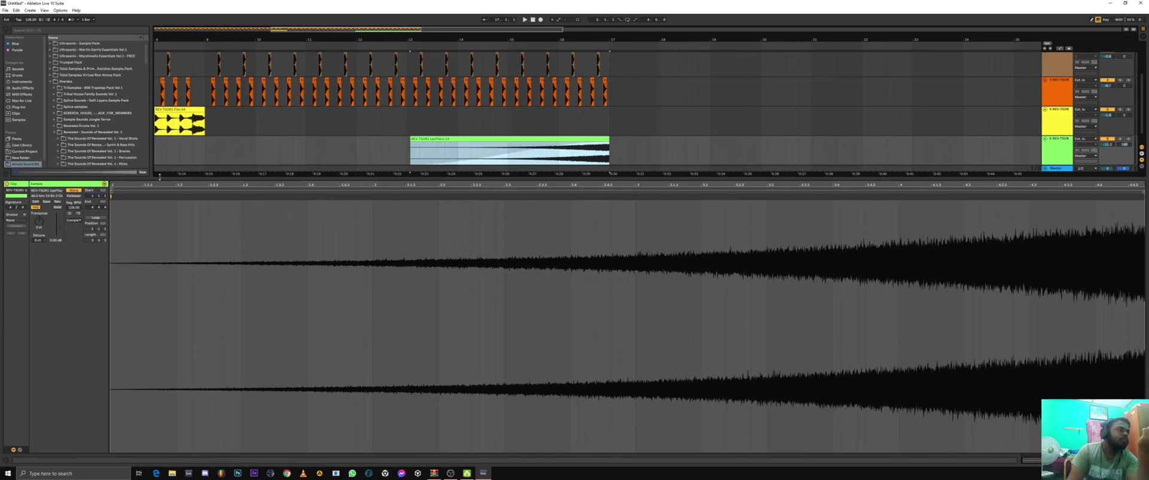
pyautogui.click(685, 123)
pyautogui.moveTo(389, 38); pyautogui.dragTo(402, 12)
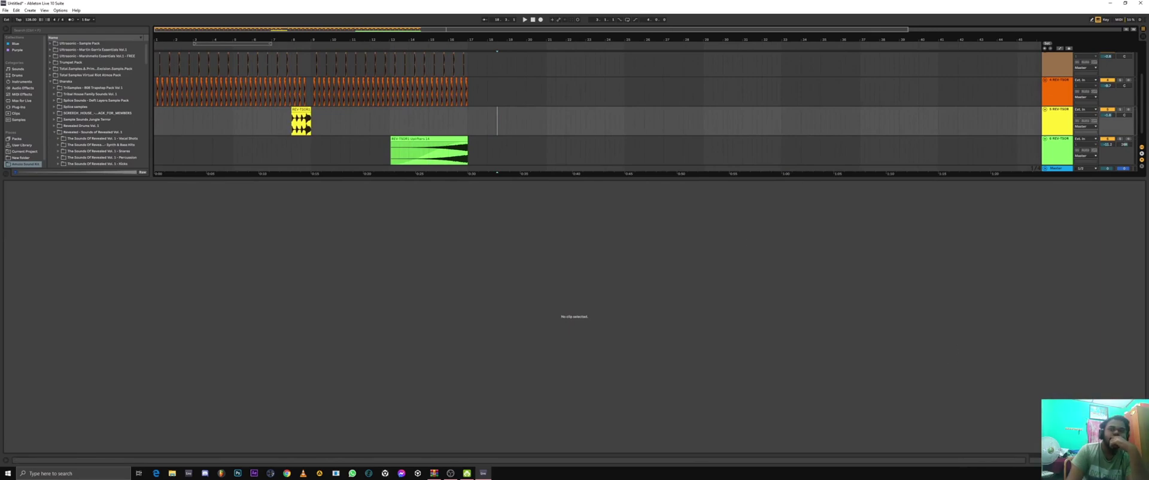
pyautogui.hotkey('ctrl', 'alt', 'l')
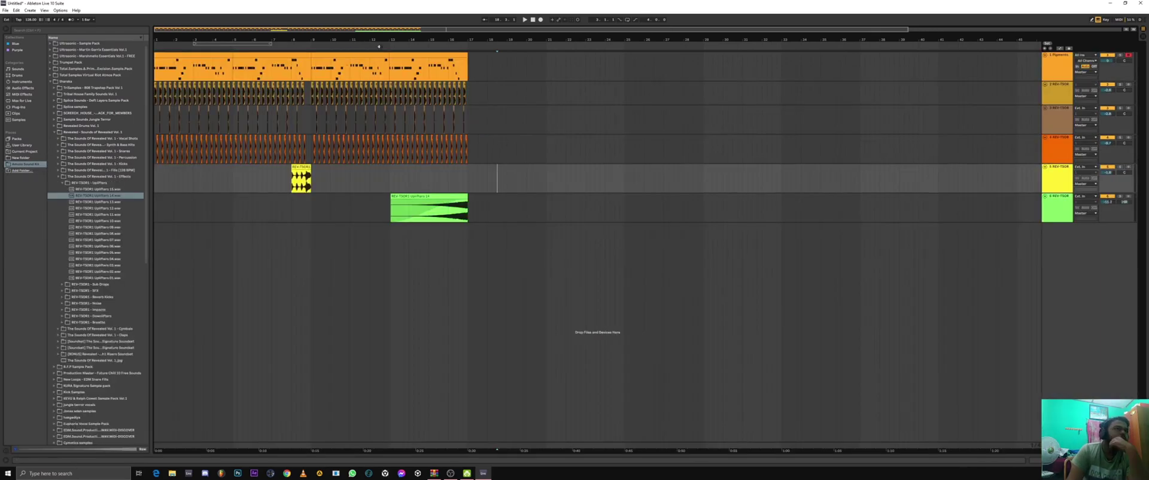
# Step: Play the section with the uplifter, reset its track's pan to center and raise the track volume
pyautogui.click(380, 52)
pyautogui.moveTo(426, 39); pyautogui.dragTo(427, 74)
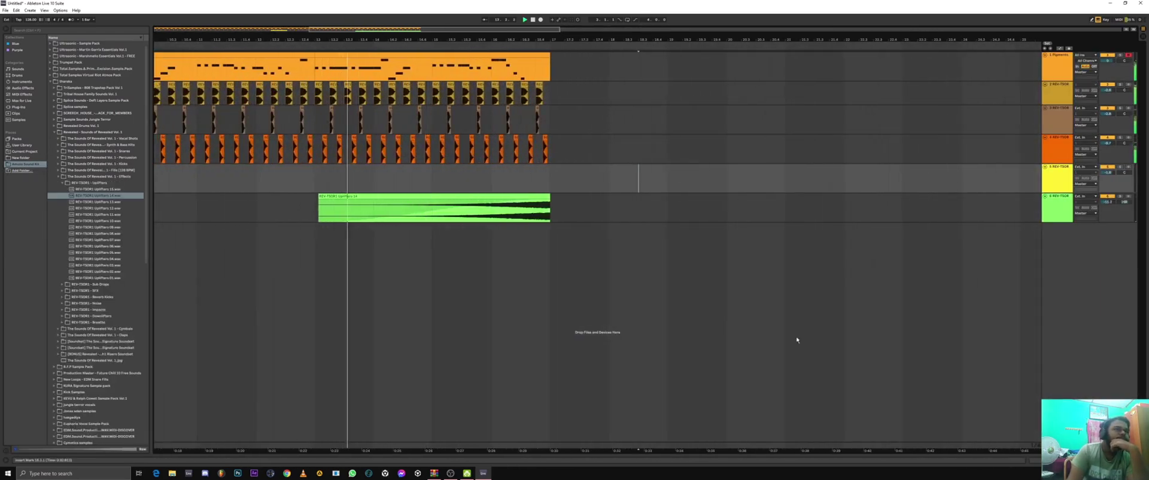
pyautogui.doubleClick(1124, 202)
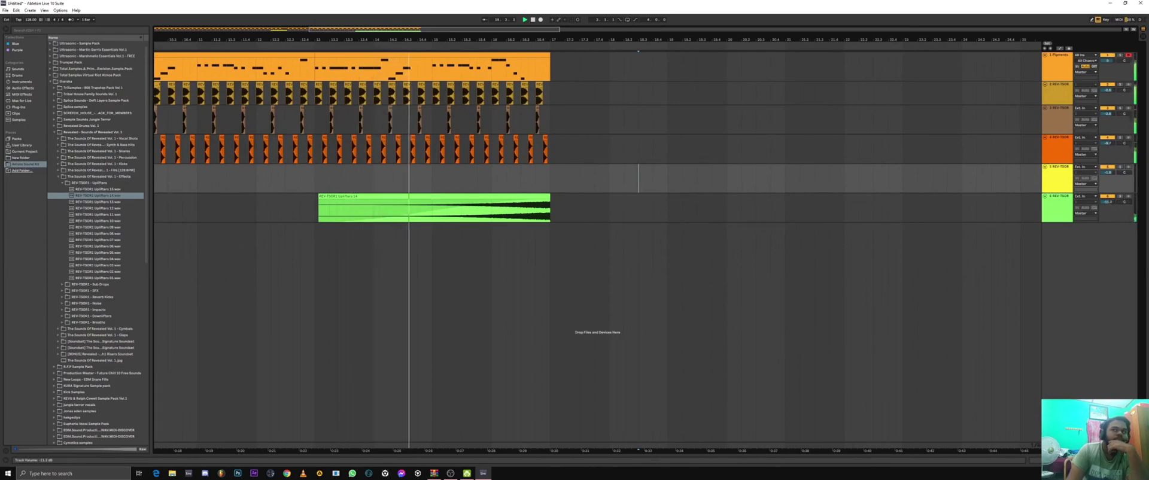
pyautogui.moveTo(1107, 202); pyautogui.dragTo(1107, 193)
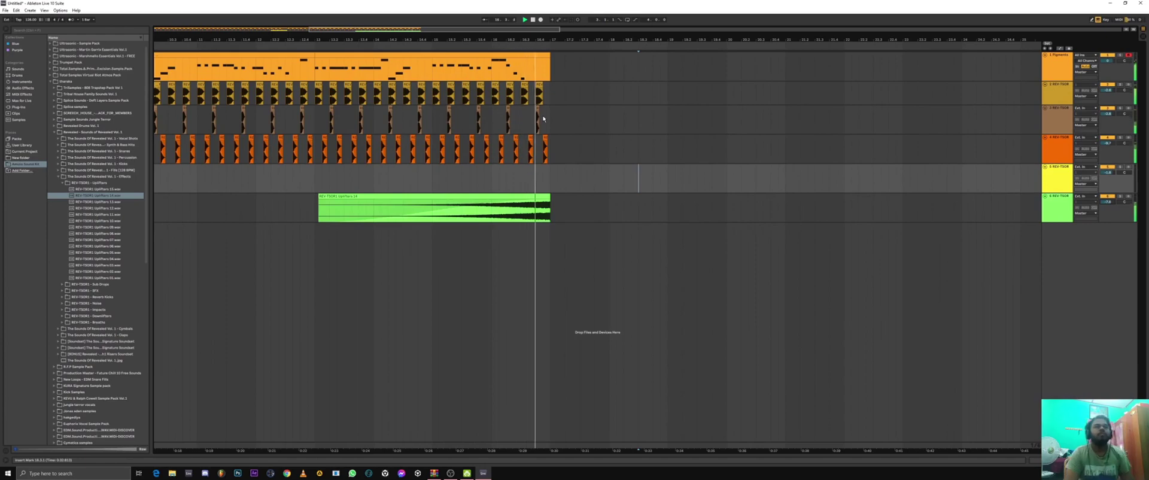
pyautogui.press('space')
# Step: Copy the drum fill clip to bar 16 on its track and shift the uplifter clip one beat earlier
pyautogui.moveTo(520, 30); pyautogui.dragTo(521, 18)
pyautogui.click(361, 169)
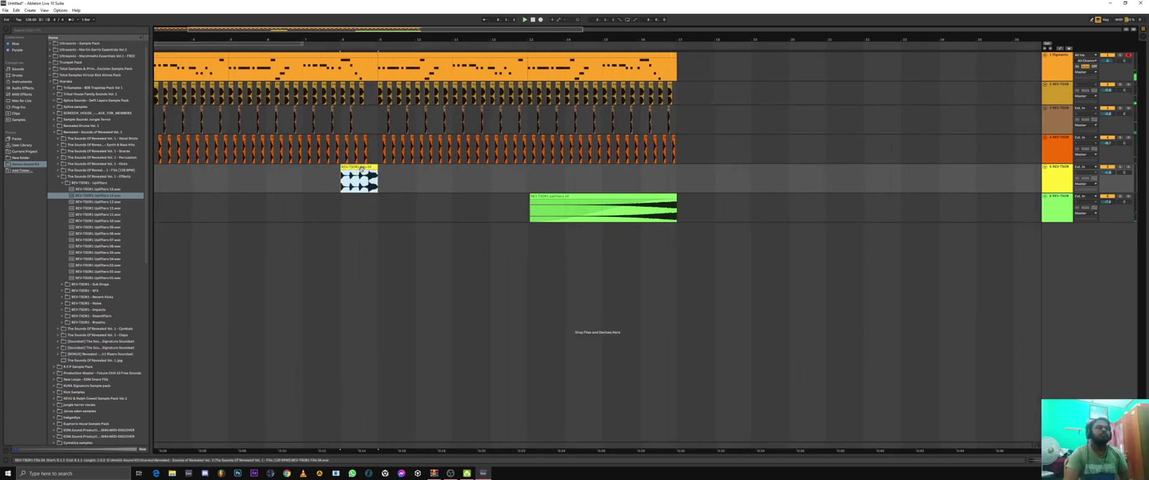
pyautogui.click(642, 183)
pyautogui.hotkey('ctrl', 'v')
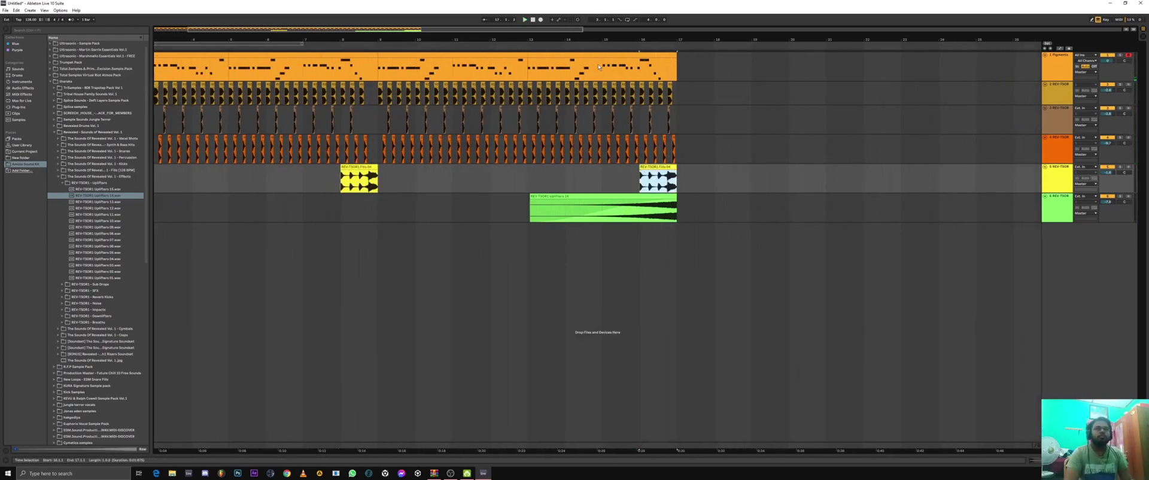
pyautogui.moveTo(601, 196); pyautogui.dragTo(591, 197)
# Step: Delete the final beat before bar 17 on the three drum tracks and shorten the last melody clip to end at 16.4.1
pyautogui.click(674, 146)
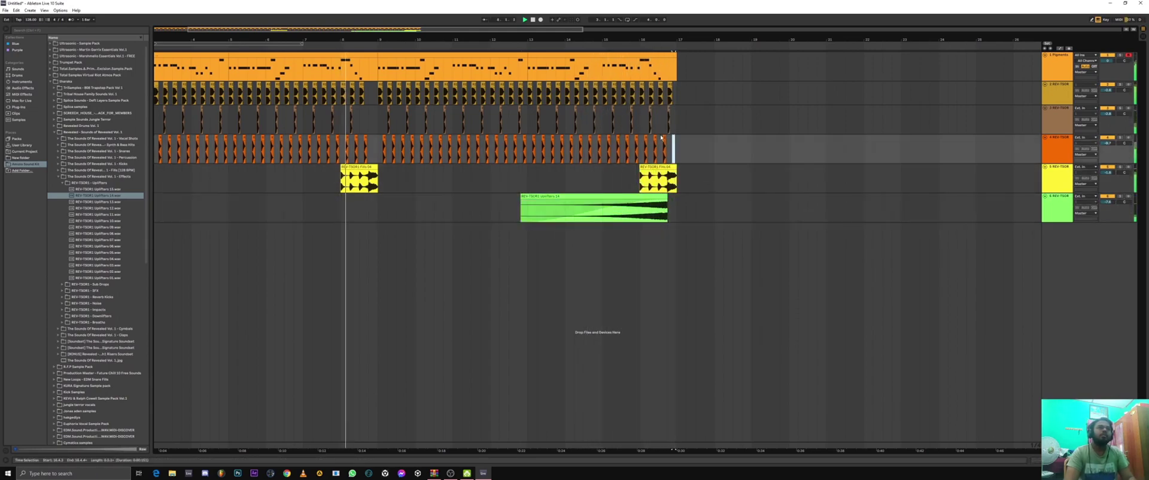
pyautogui.click(668, 108)
pyautogui.press('Delete')
pyautogui.click(669, 84)
pyautogui.press('Delete')
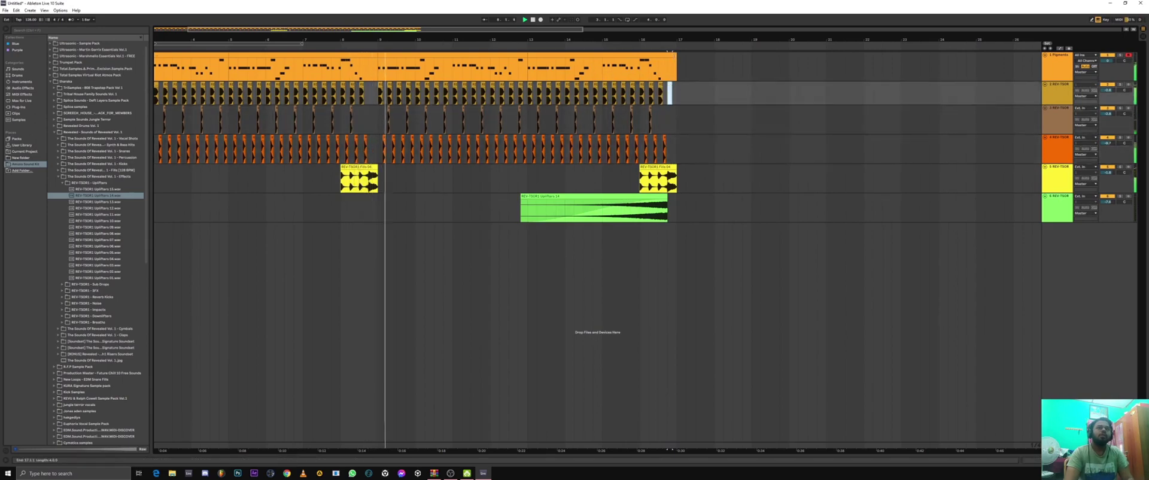
pyautogui.moveTo(676, 55); pyautogui.dragTo(669, 54)
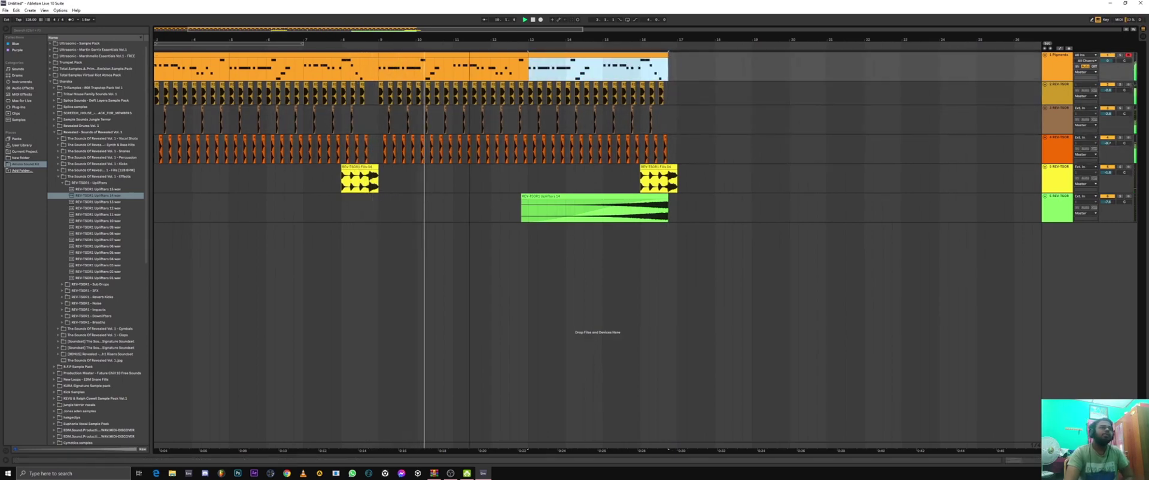
pyautogui.scroll(-2, 669, 54)
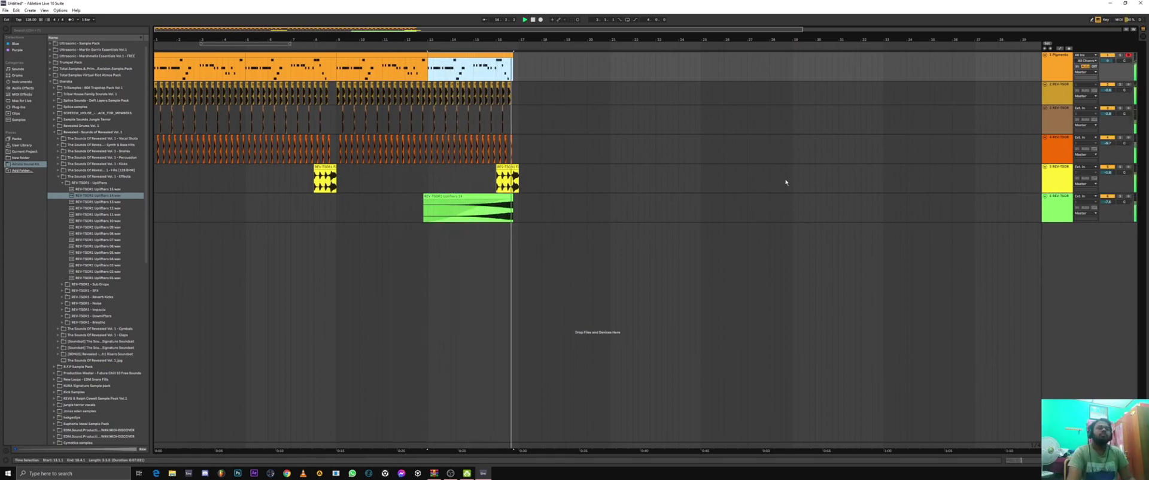
# Step: Open the melody track's devices, search the audio effects for "echo" and insert Echo before the Compressor
pyautogui.doubleClick(1057, 64)
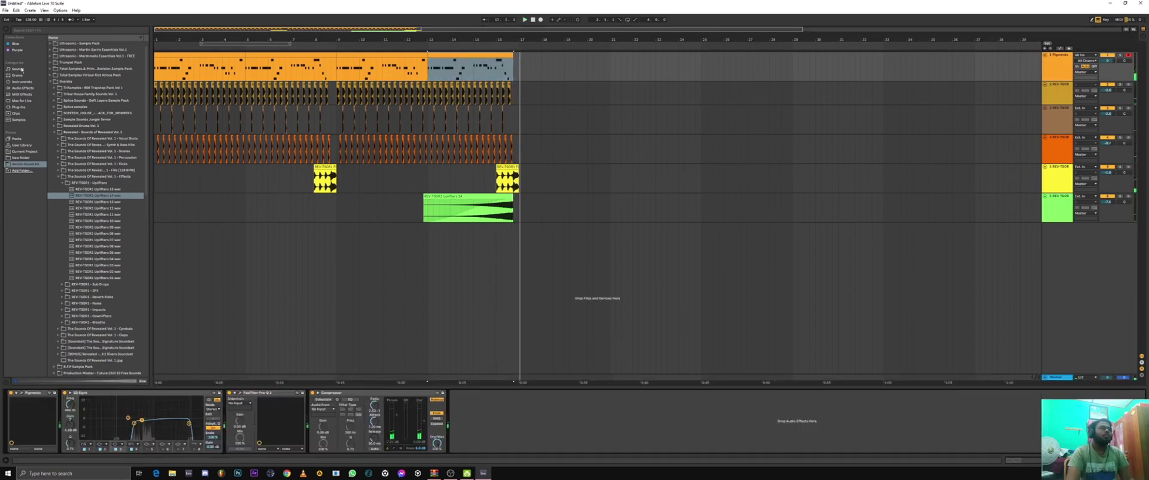
pyautogui.click(26, 33)
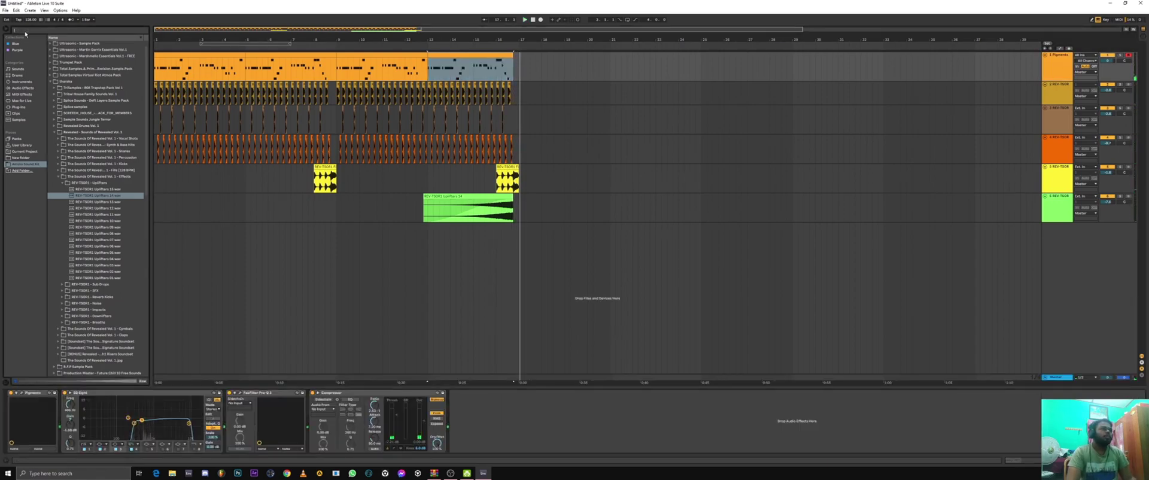
pyautogui.click(18, 89)
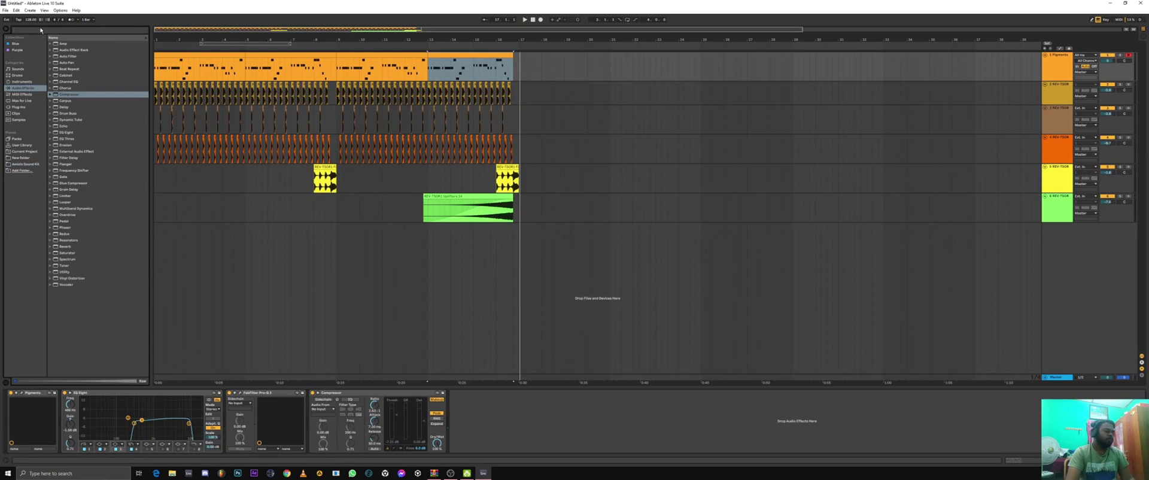
pyautogui.write('echo')
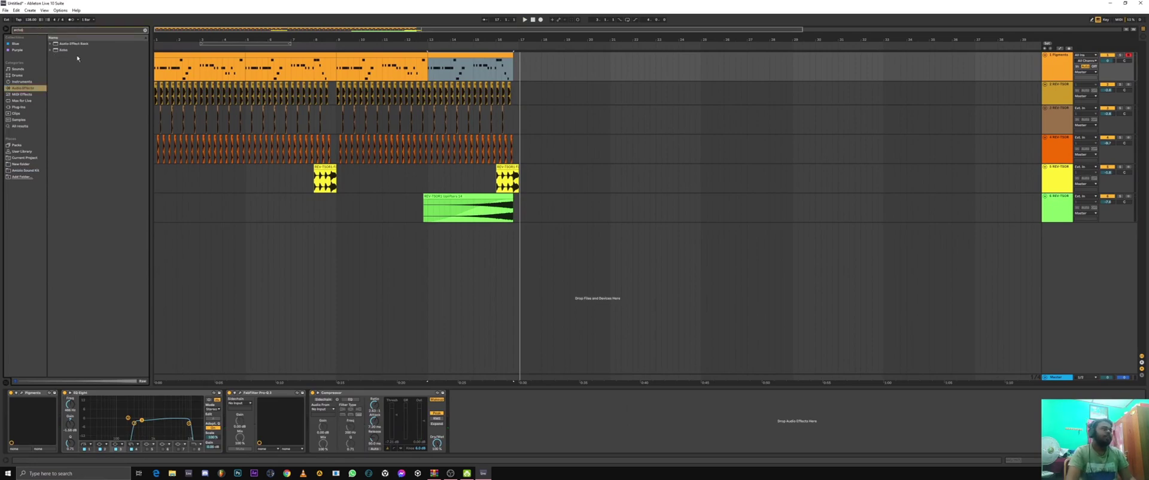
pyautogui.moveTo(287, 272); pyautogui.dragTo(283, 438)
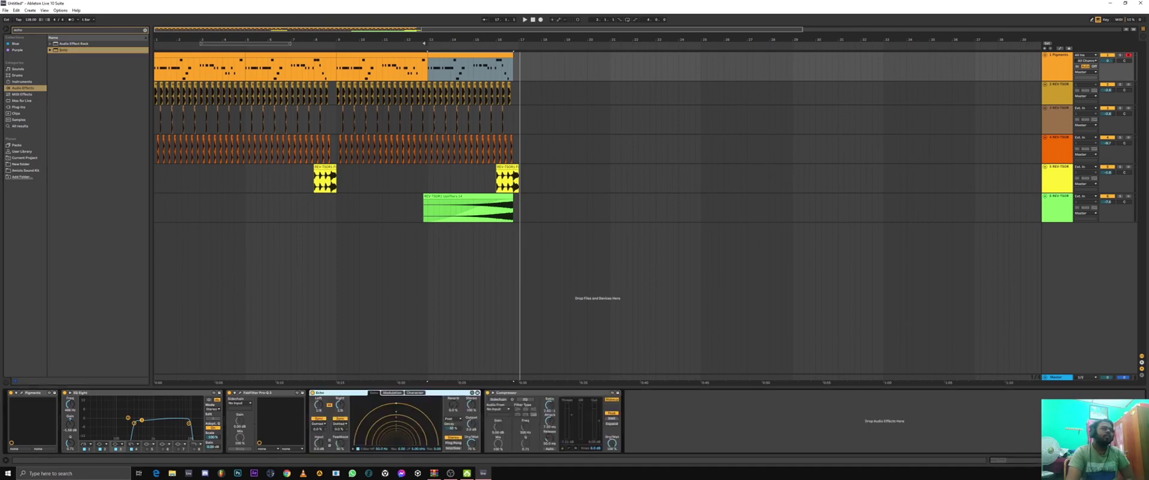
# Step: Adjust Echo's delay offset while playing from about bar 13, and replay the arrangement from the start
pyautogui.click(425, 43)
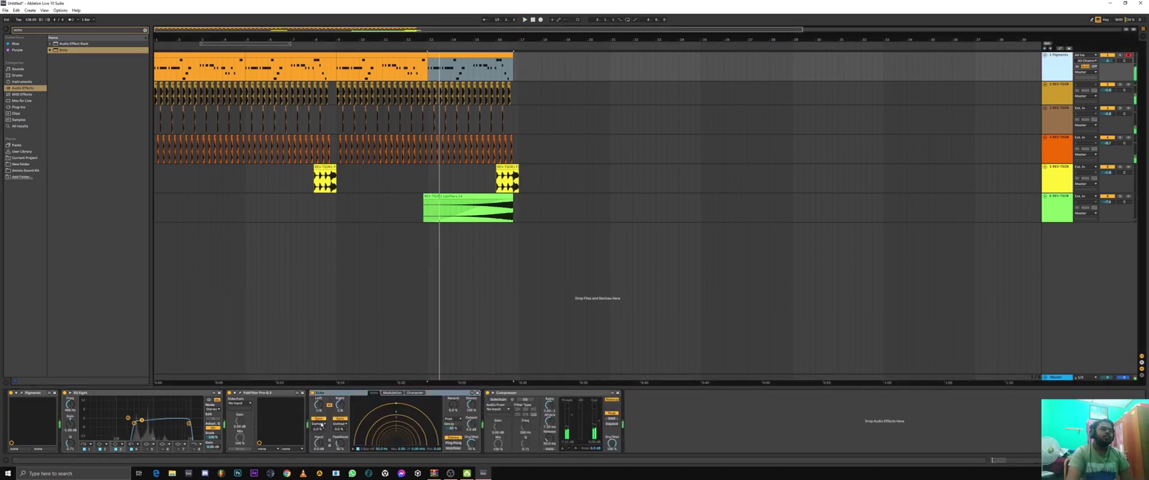
pyautogui.moveTo(318, 429); pyautogui.dragTo(318, 443)
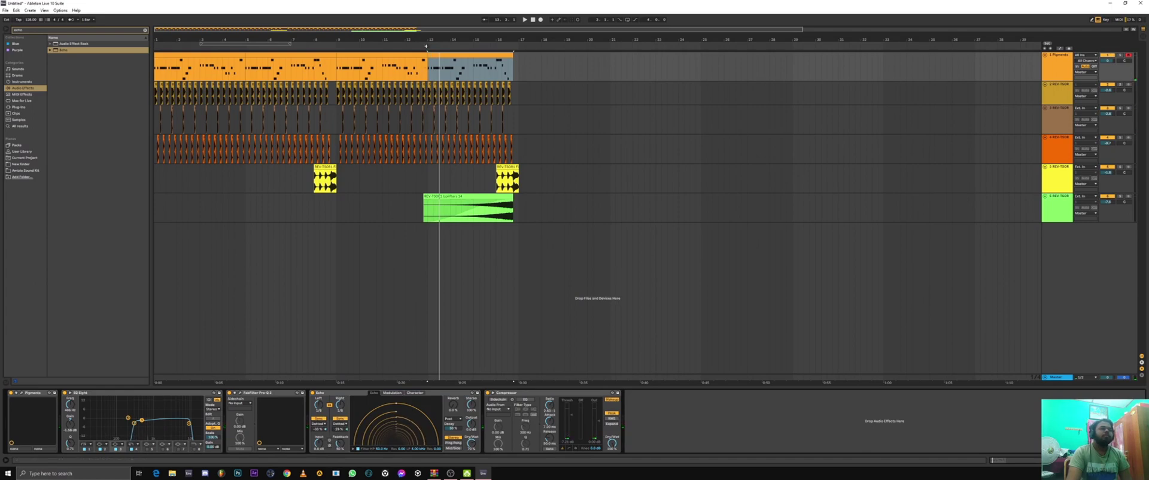
pyautogui.press('space')
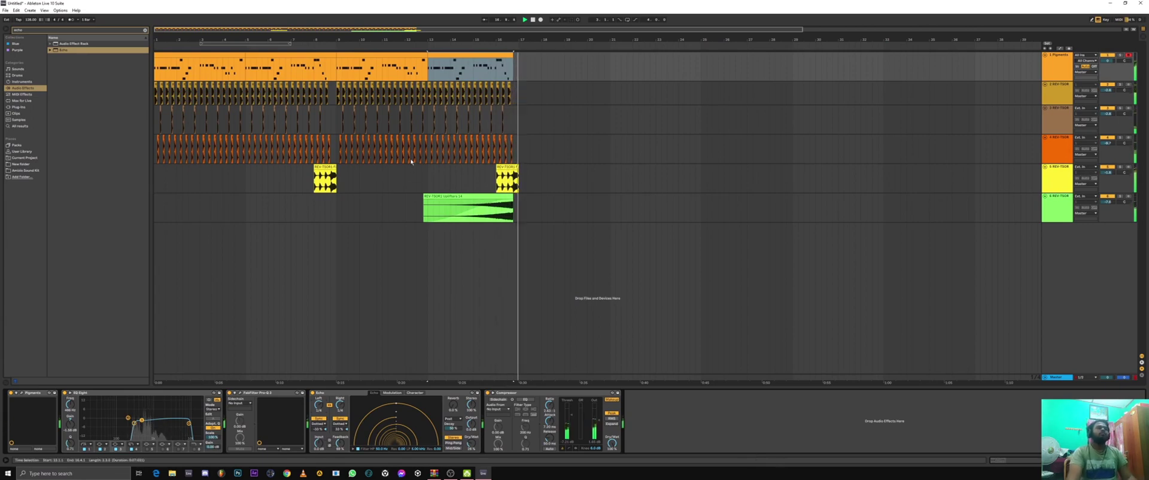
pyautogui.click(532, 20)
pyautogui.click(532, 20)
pyautogui.press('space')
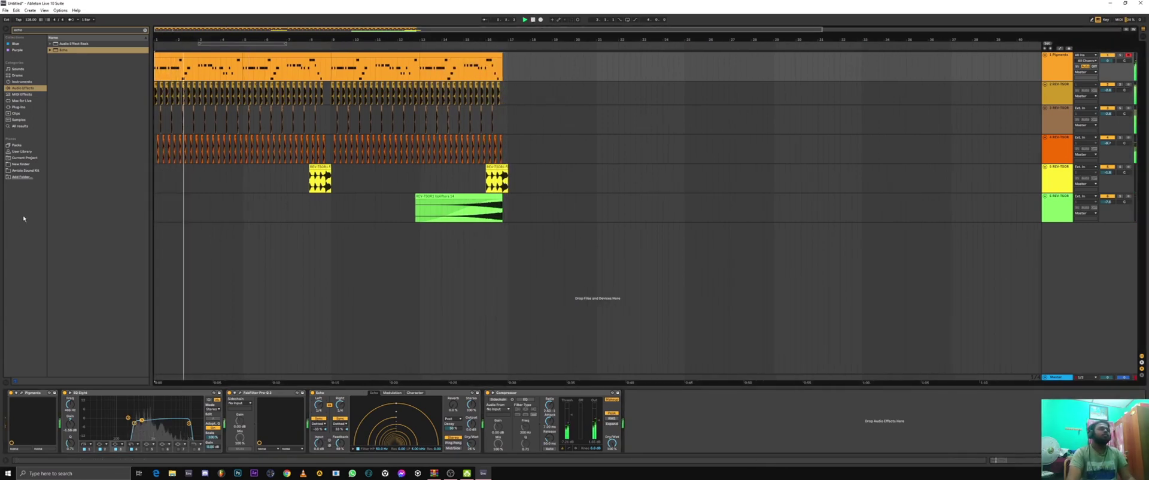
# Step: Return the browser to the custom sample library folder and clear the search text
pyautogui.click(27, 171)
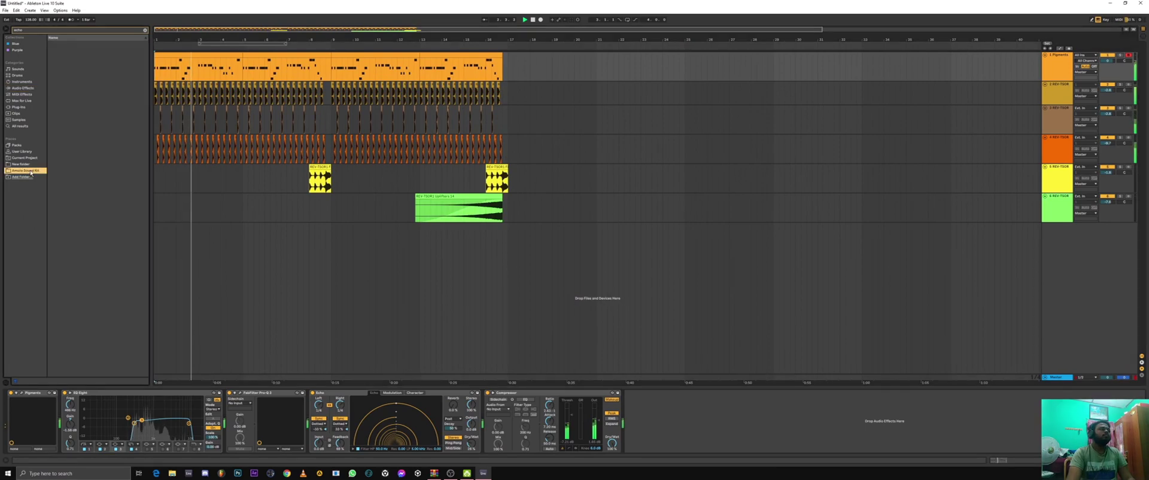
pyautogui.click(34, 31)
pyautogui.press('BackSpace')
pyautogui.press('BackSpace')
pyautogui.press('BackSpace')
pyautogui.press('BackSpace')
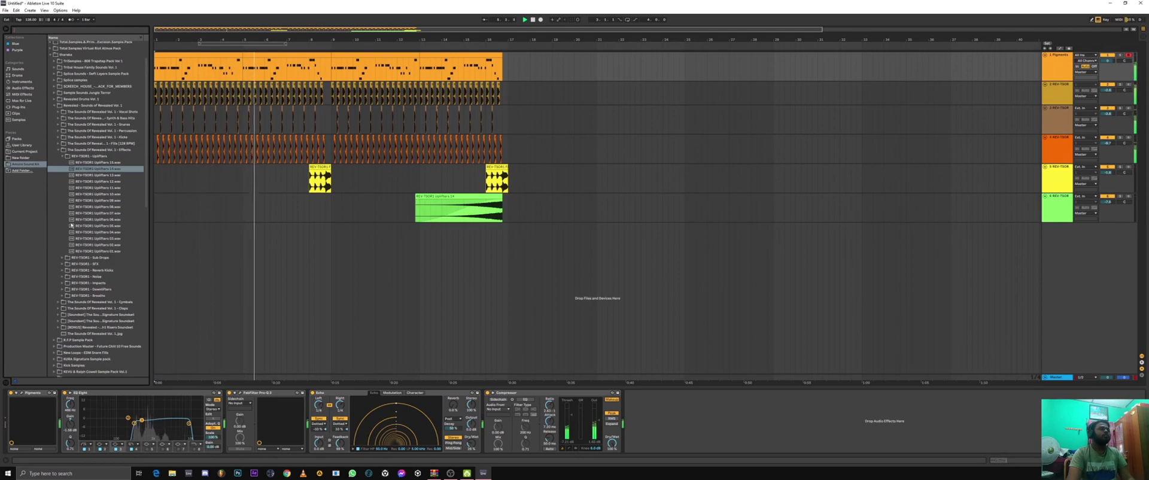
# Step: Collapse the pack's Effects folder, check its neighbouring folders and expand Synth Shots inside the Synth & Bass Hits folder
pyautogui.click(58, 150)
pyautogui.click(58, 144)
pyautogui.click(57, 145)
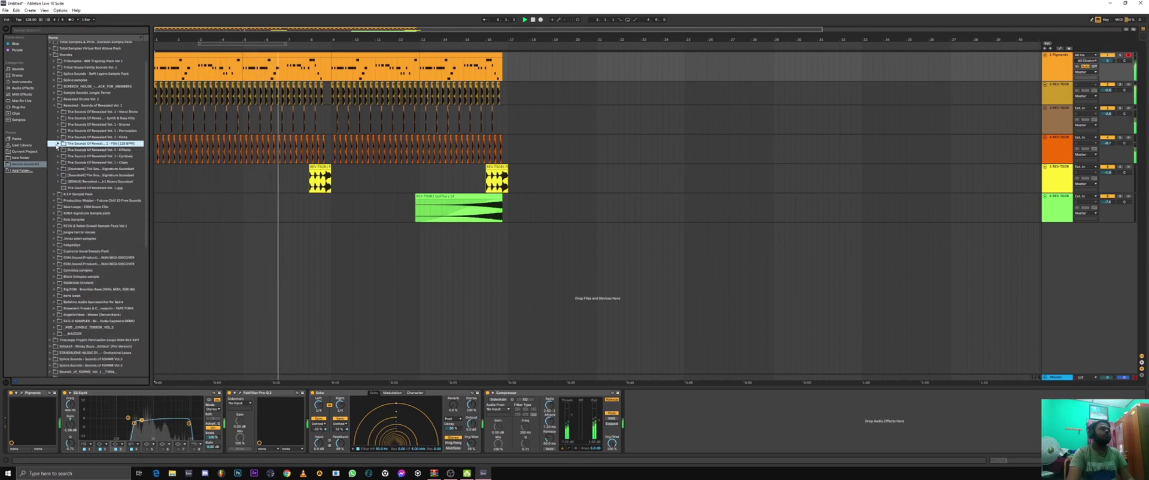
pyautogui.click(58, 113)
pyautogui.click(58, 112)
pyautogui.click(58, 113)
pyautogui.click(58, 112)
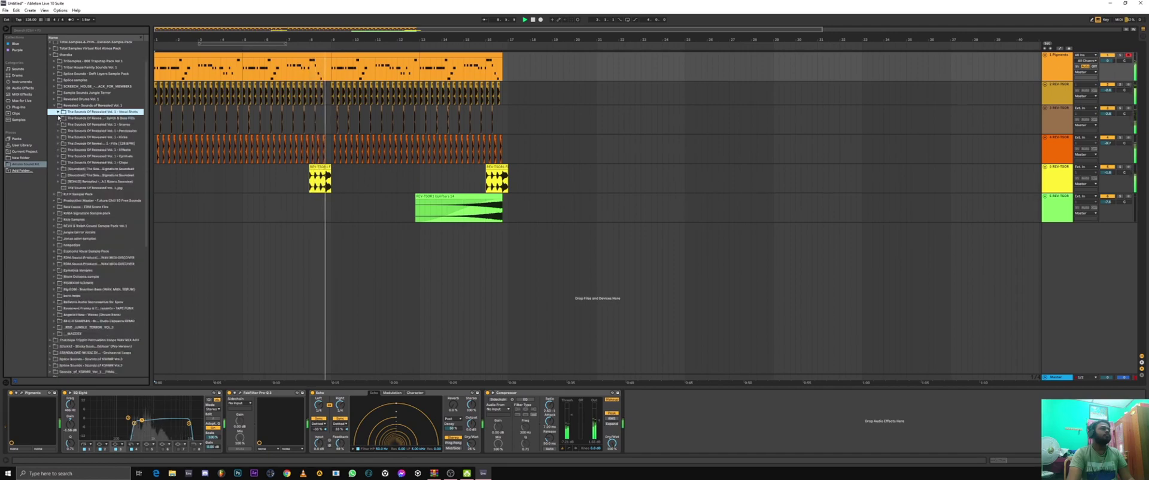
pyautogui.click(59, 118)
pyautogui.click(62, 130)
pyautogui.click(61, 124)
# Step: Audition various Synth Shots samples, working from the beginning of the folder's list to around its middle
pyautogui.click(104, 137)
pyautogui.click(105, 219)
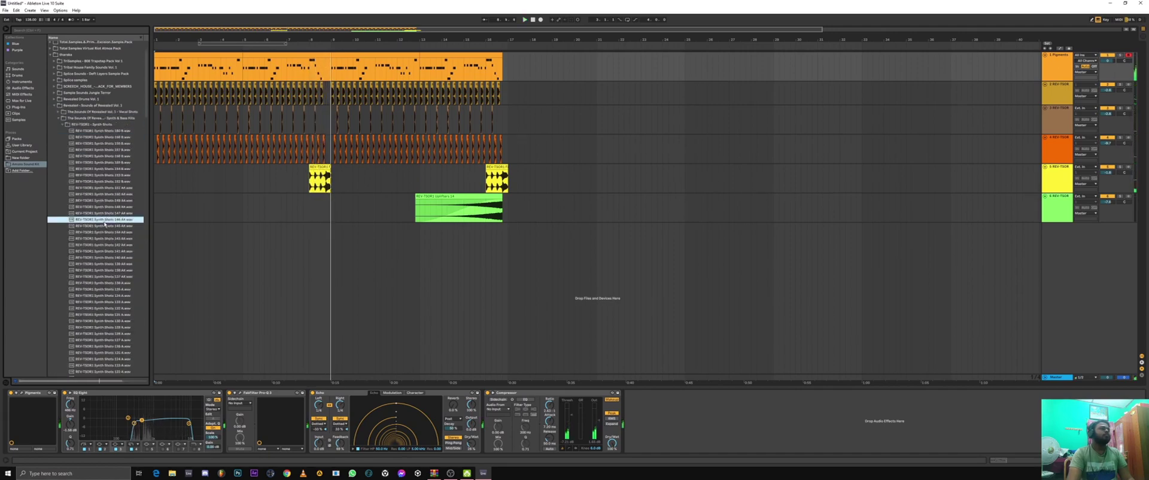
pyautogui.click(107, 257)
pyautogui.click(109, 282)
pyautogui.click(112, 314)
pyautogui.scroll(-1, 112, 313)
pyautogui.click(113, 309)
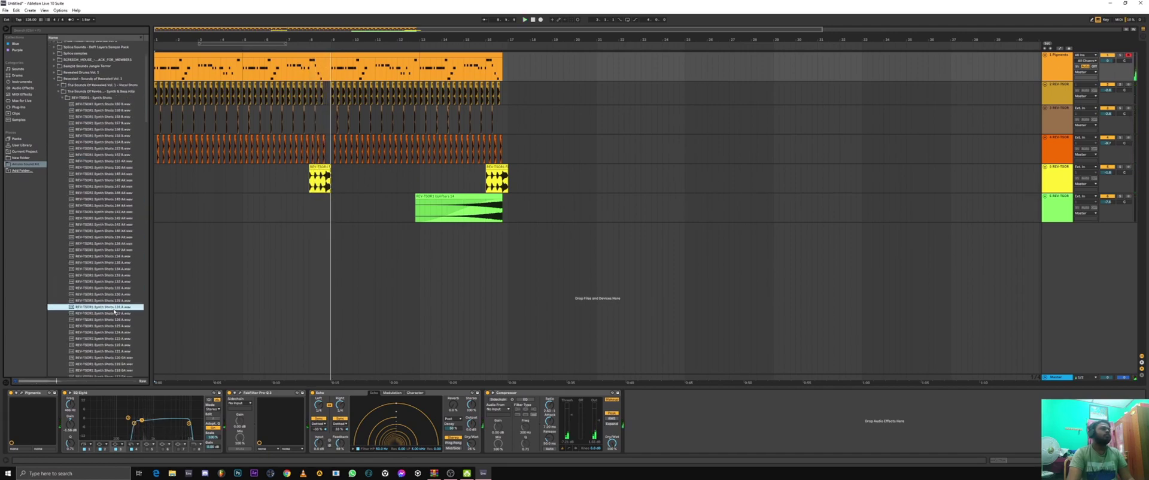
pyautogui.scroll(-1, 113, 311)
pyautogui.click(114, 311)
pyautogui.scroll(-2, 114, 314)
pyautogui.click(114, 317)
pyautogui.scroll(-1, 114, 316)
pyautogui.click(114, 315)
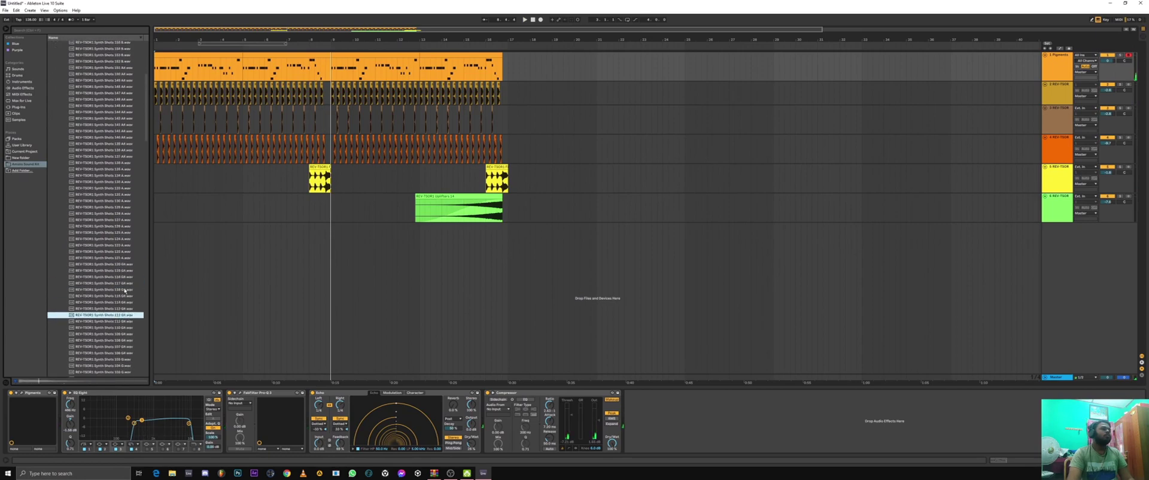
pyautogui.click(123, 290)
pyautogui.click(124, 296)
pyautogui.click(125, 309)
pyautogui.click(125, 321)
pyautogui.click(125, 333)
pyautogui.click(125, 340)
pyautogui.scroll(-1, 126, 342)
pyautogui.click(125, 343)
pyautogui.scroll(-1, 125, 343)
pyautogui.click(125, 343)
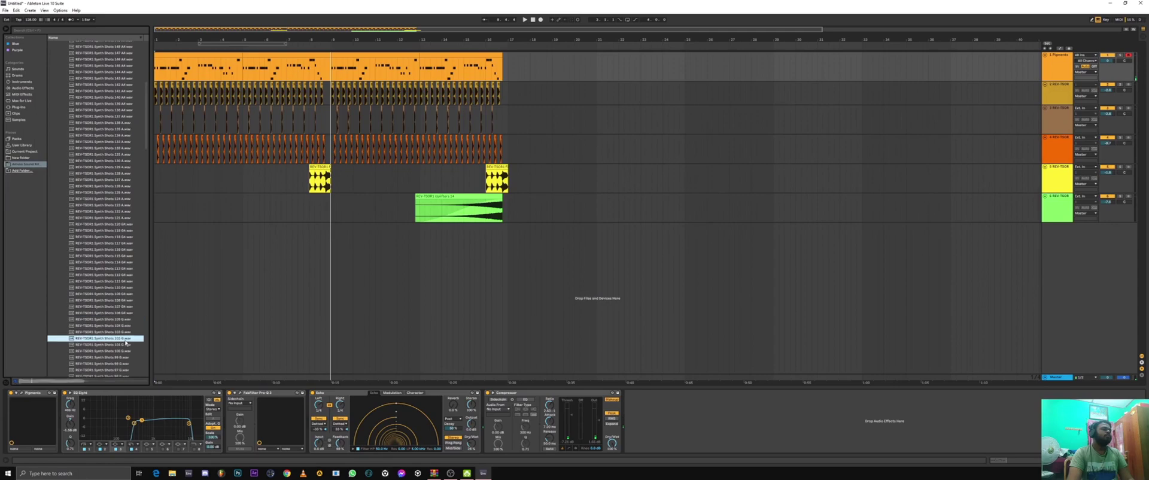
pyautogui.scroll(-1, 125, 343)
pyautogui.click(125, 343)
pyautogui.scroll(-1, 126, 343)
pyautogui.click(125, 342)
pyautogui.scroll(-1, 125, 343)
pyautogui.click(125, 341)
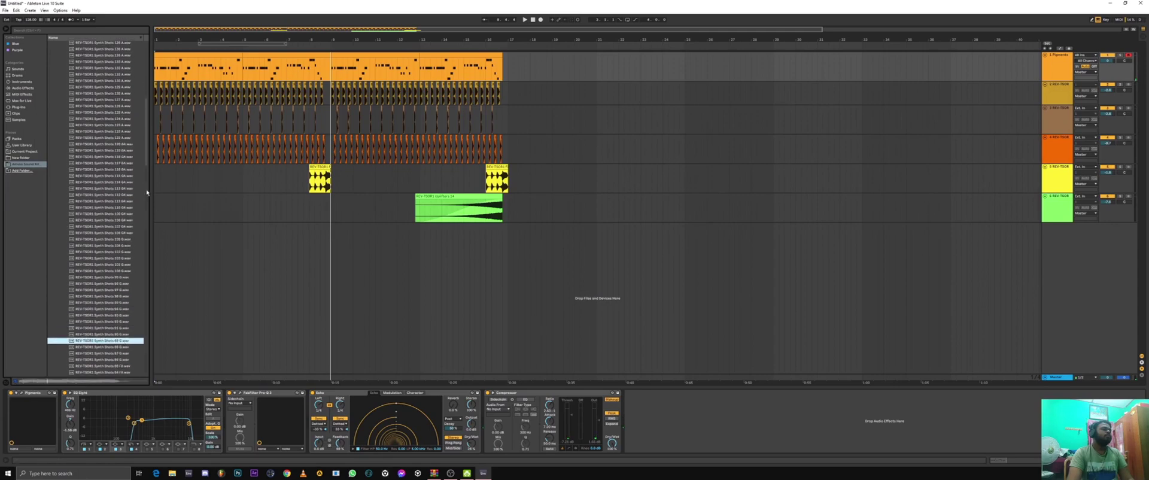
pyautogui.scroll(-5, 145, 161)
pyautogui.click(122, 286)
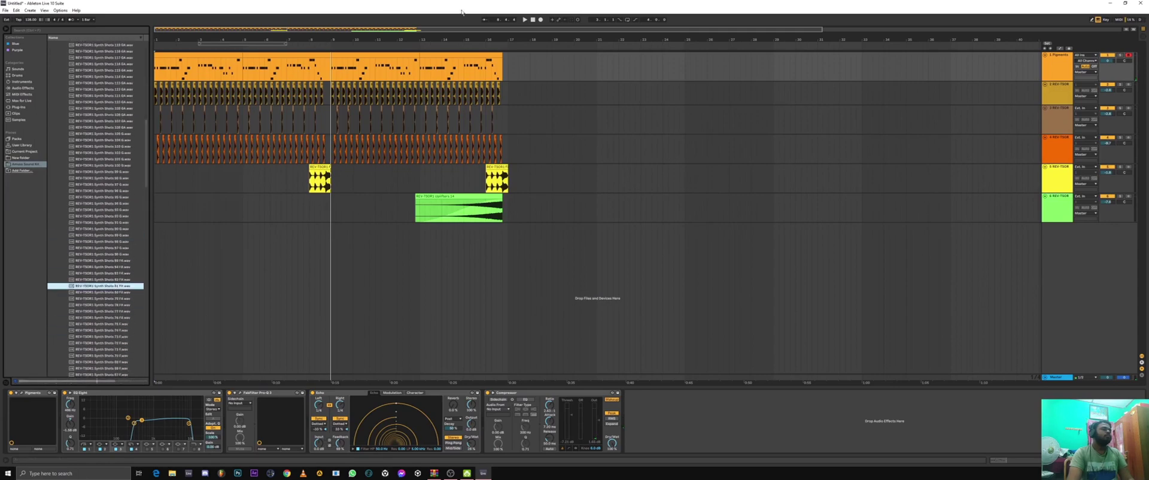
# Step: Play the arrangement's opening briefly and audition further Synth Shots samples through to the end of the folder
pyautogui.press('space')
pyautogui.press('Down')
pyautogui.press('Down')
pyautogui.press('Down')
pyautogui.press('Down')
pyautogui.press('Down')
pyautogui.press('Down')
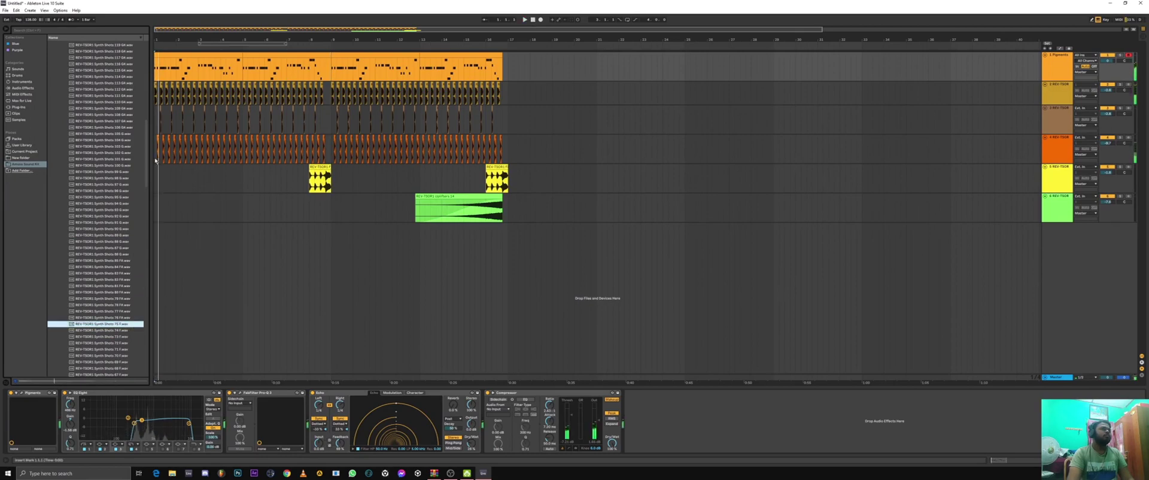
pyautogui.scroll(-9, 132, 192)
pyautogui.click(116, 249)
pyautogui.click(116, 262)
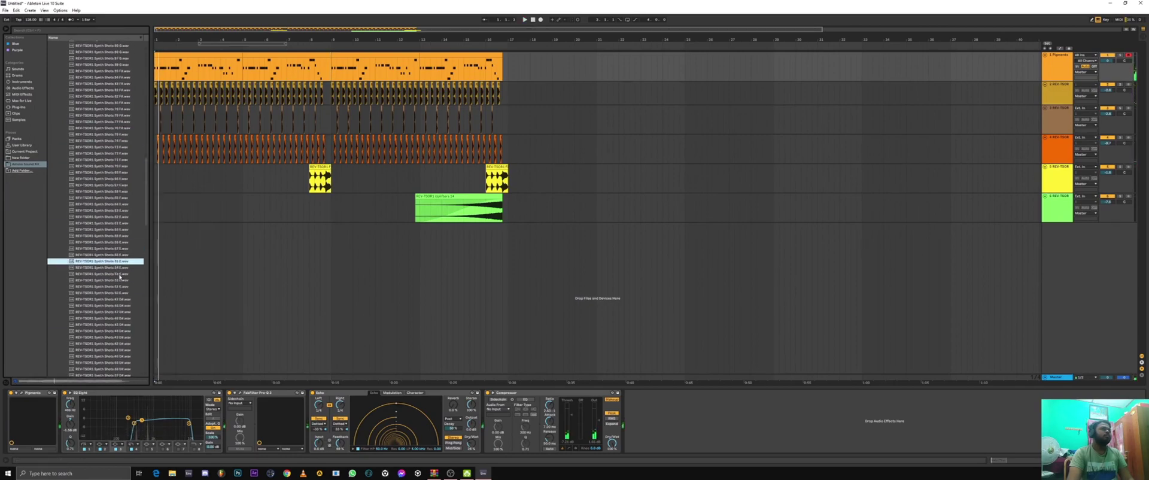
pyautogui.click(119, 274)
pyautogui.scroll(-9, 121, 258)
pyautogui.click(121, 243)
pyautogui.click(122, 225)
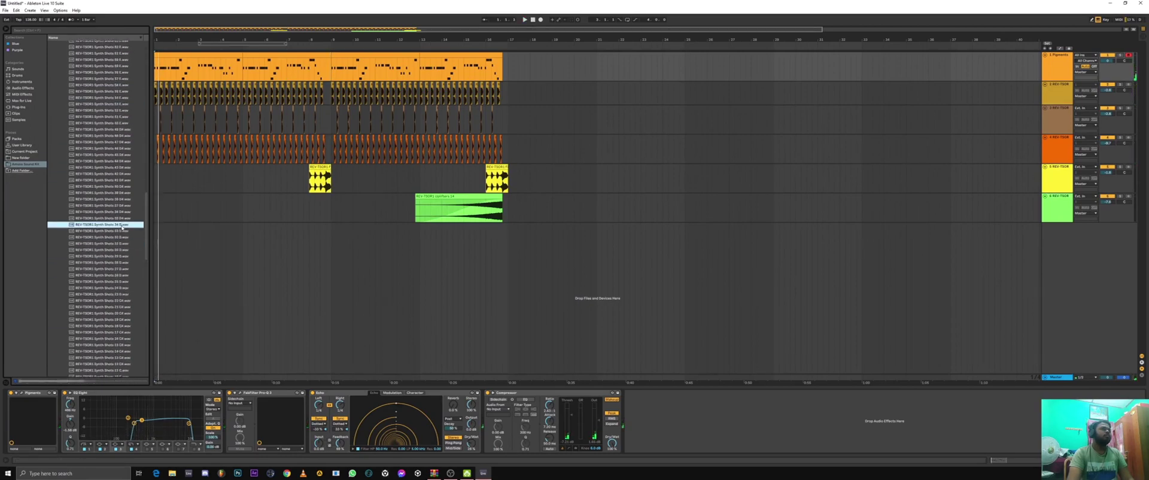
pyautogui.click(123, 301)
pyautogui.scroll(-5, 123, 269)
pyautogui.click(124, 274)
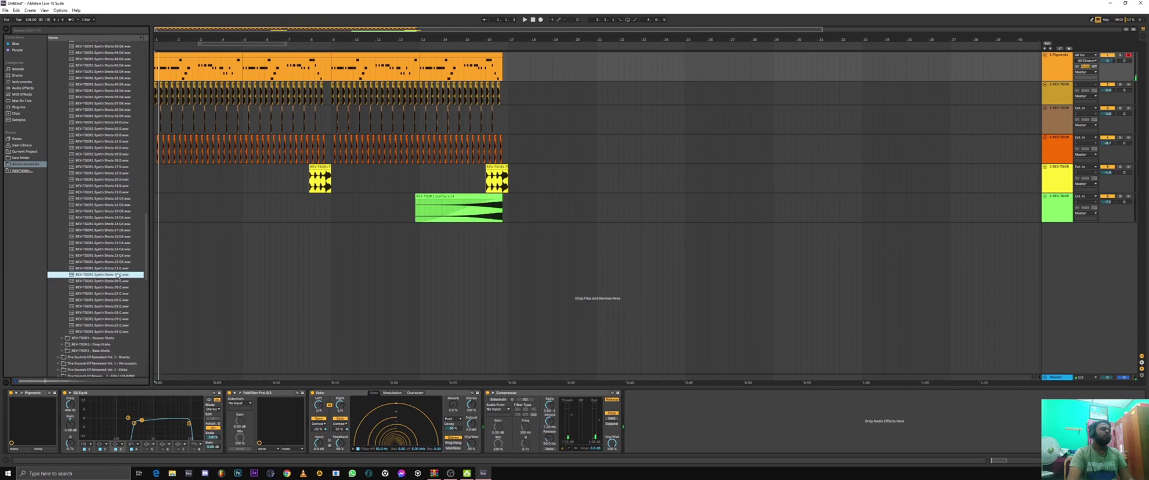
pyautogui.click(123, 307)
pyautogui.click(126, 238)
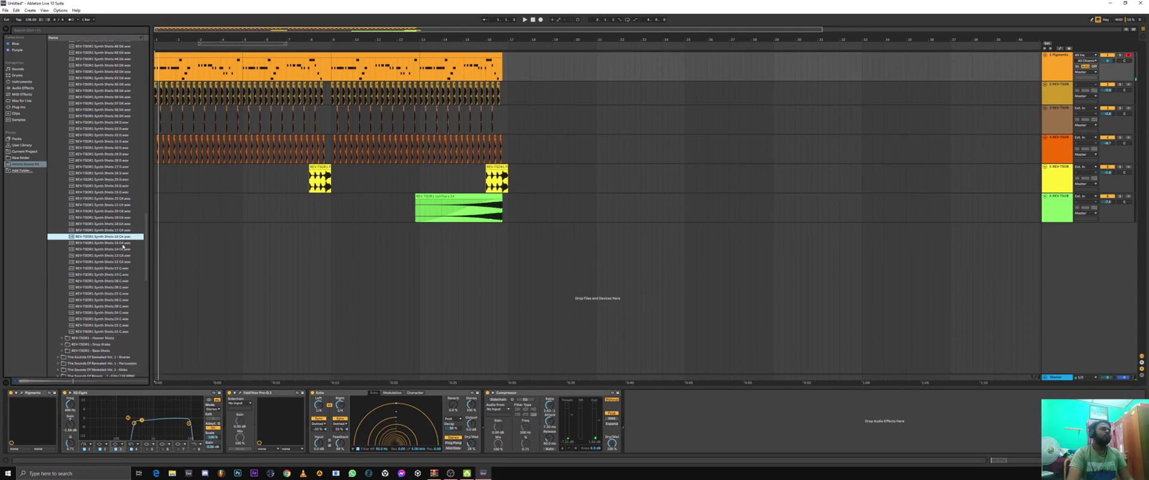
# Step: Replay the arrangement from the start and compare several low-numbered Synth Shots samples against it
pyautogui.click(533, 20)
pyautogui.press('space')
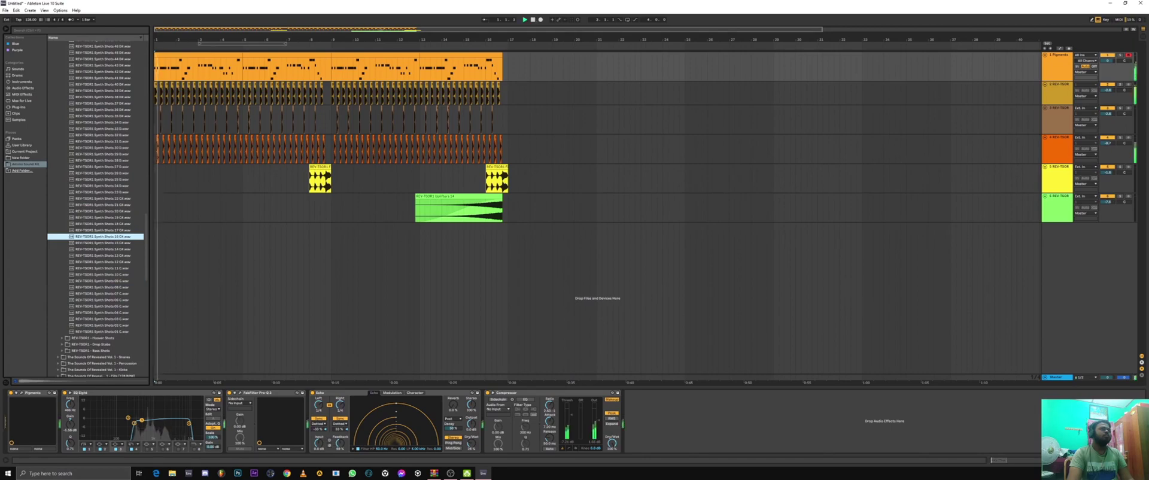
pyautogui.moveTo(527, 29); pyautogui.dragTo(150, 192)
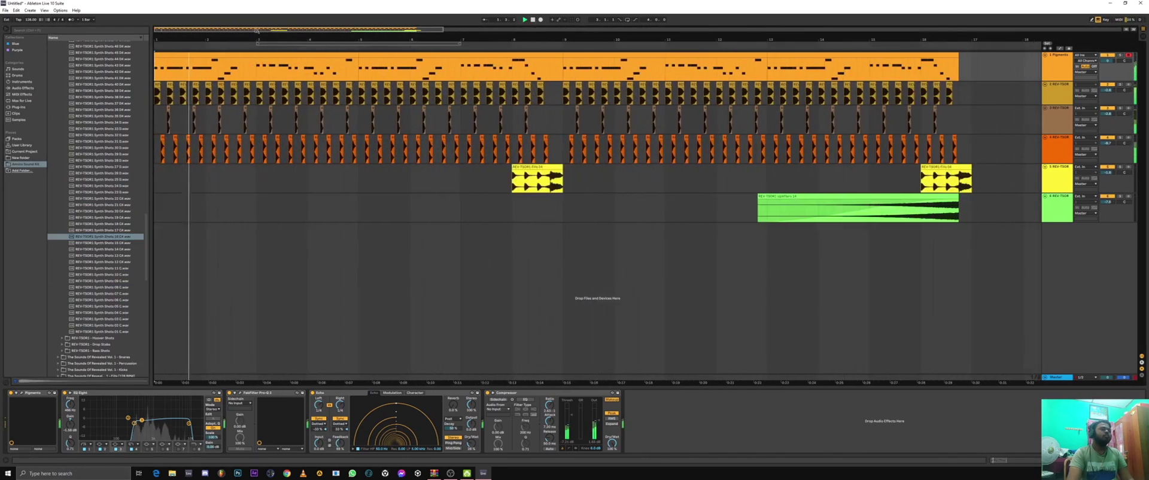
pyautogui.click(106, 230)
pyautogui.click(107, 217)
pyautogui.click(105, 205)
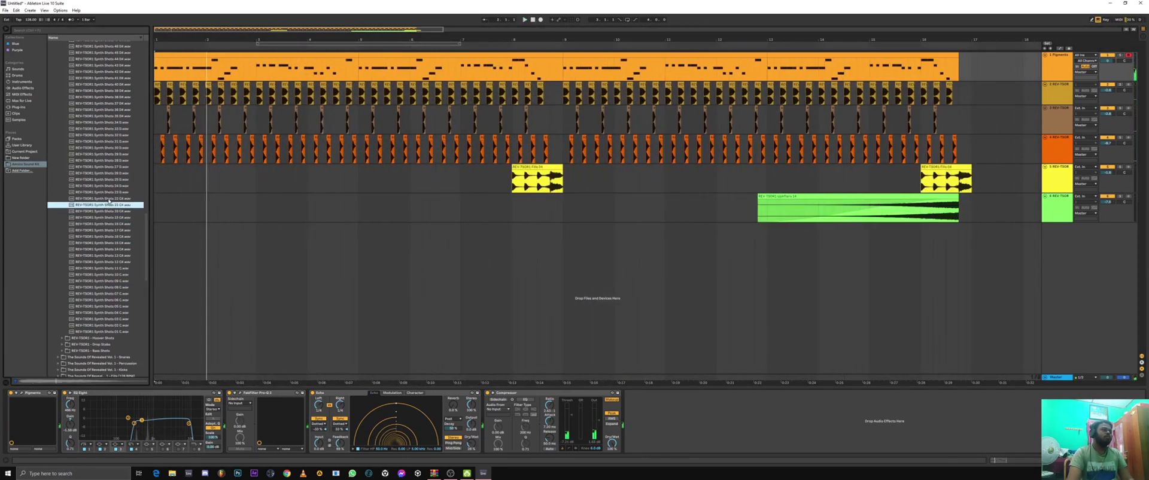
pyautogui.click(106, 198)
pyautogui.click(116, 255)
pyautogui.click(122, 199)
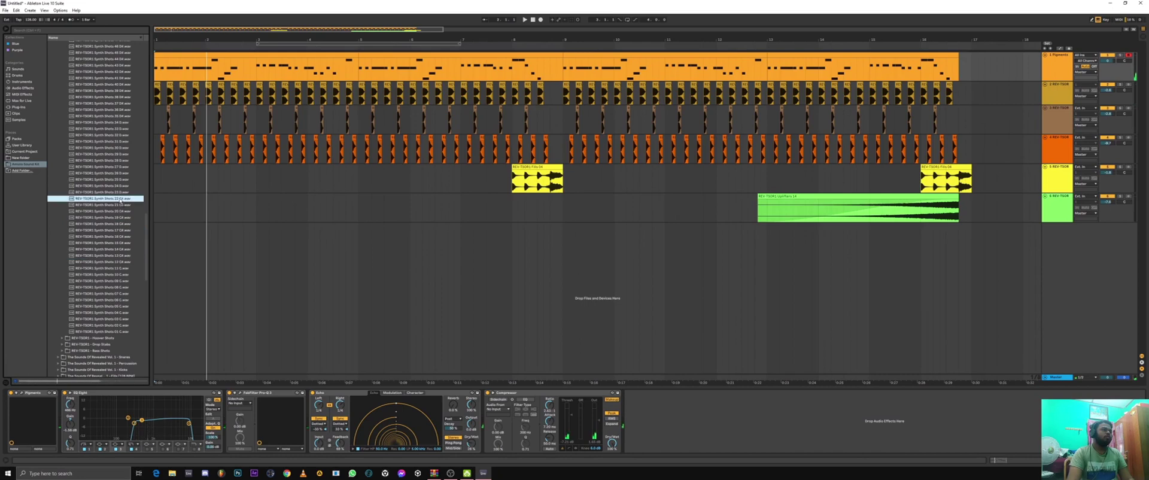
pyautogui.moveTo(828, 40); pyautogui.dragTo(828, 26)
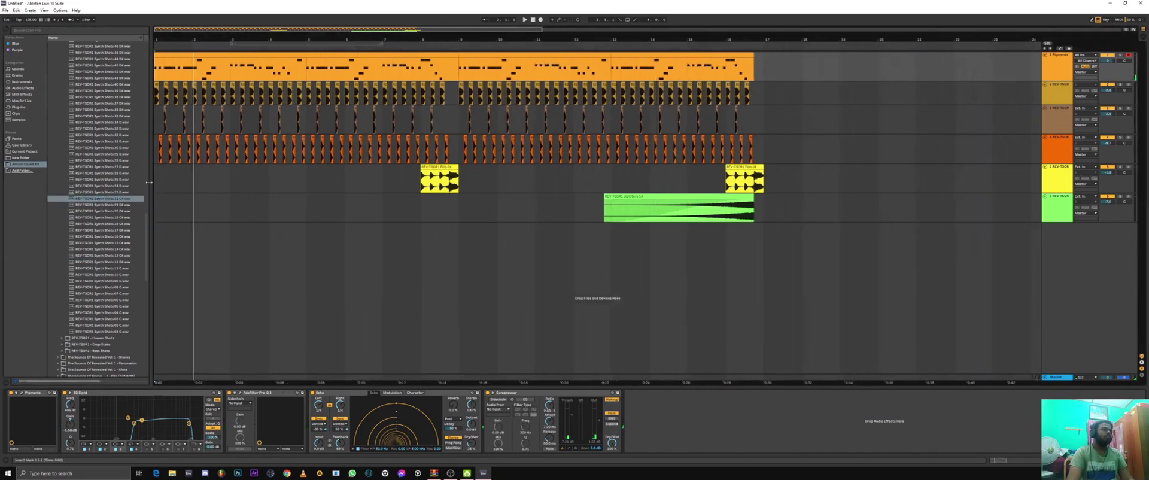
# Step: Place the chosen synth shot on a new audio track in the first bar and trim it to a short stab
pyautogui.moveTo(128, 198); pyautogui.dragTo(174, 226)
pyautogui.press('space')
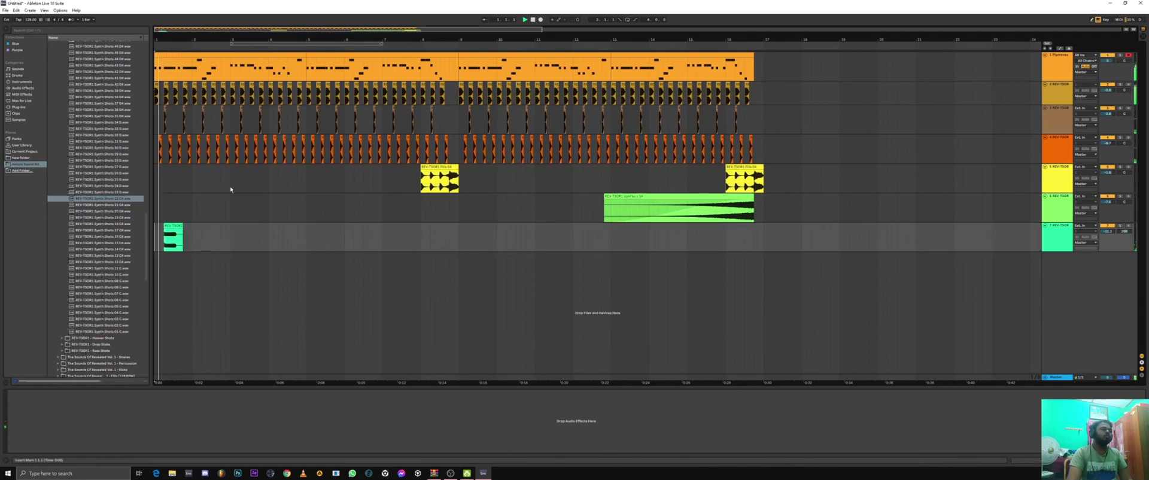
pyautogui.moveTo(183, 227); pyautogui.dragTo(172, 226)
pyautogui.press('space')
pyautogui.click(534, 20)
pyautogui.press('space')
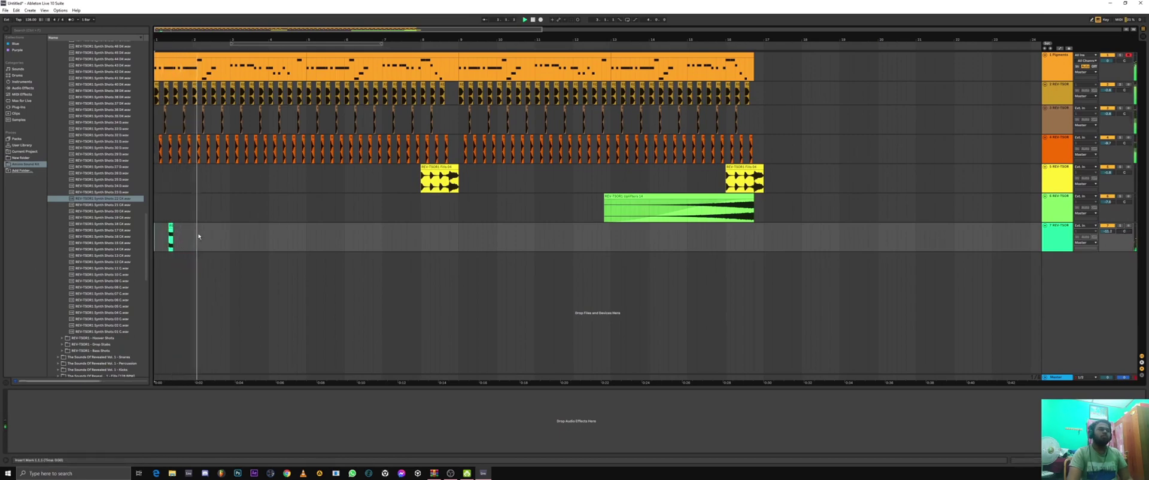
# Step: Duplicate the first bar of the synth shot track repeatedly up to bar 17 and play the result from the start
pyautogui.press('space')
pyautogui.moveTo(194, 236); pyautogui.dragTo(154, 239)
pyautogui.hotkey('ctrl', 'd')
pyautogui.hotkey('ctrl', 'd')
pyautogui.hotkey('ctrl', 'd')
pyautogui.hotkey('ctrl', 'd')
pyautogui.hotkey('ctrl', 'd')
pyautogui.hotkey('ctrl', 'd')
pyautogui.hotkey('ctrl', 'd')
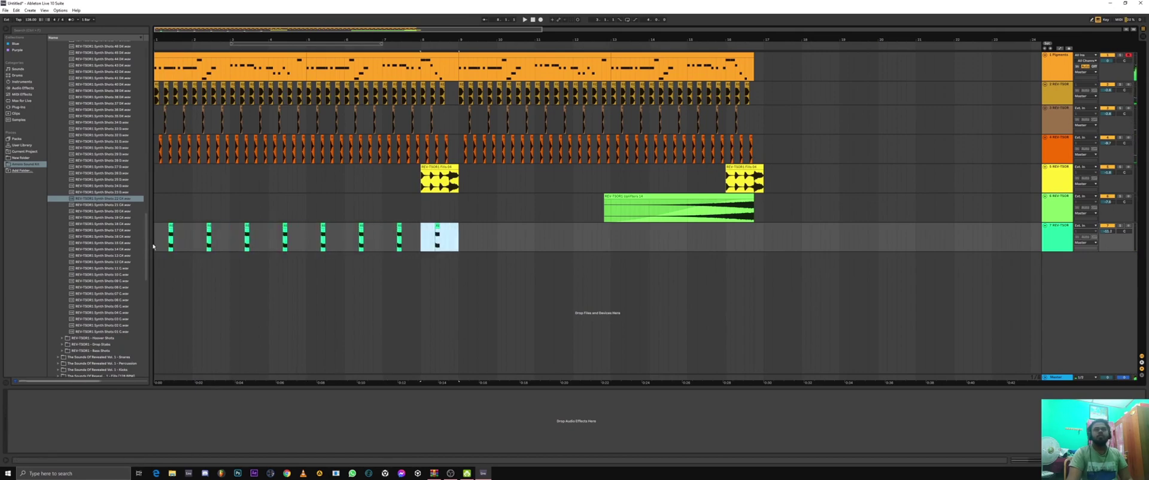
pyautogui.hotkey('ctrl', 'd')
pyautogui.hotkey('ctrl', 'd')
pyautogui.hotkey('ctrl', 'd')
pyautogui.hotkey('ctrl', 'd')
pyautogui.hotkey('ctrl', 'd')
pyautogui.hotkey('ctrl', 'd')
pyautogui.hotkey('ctrl', 'd')
pyautogui.hotkey('ctrl', 'd')
pyautogui.hotkey('ctrl', 'd')
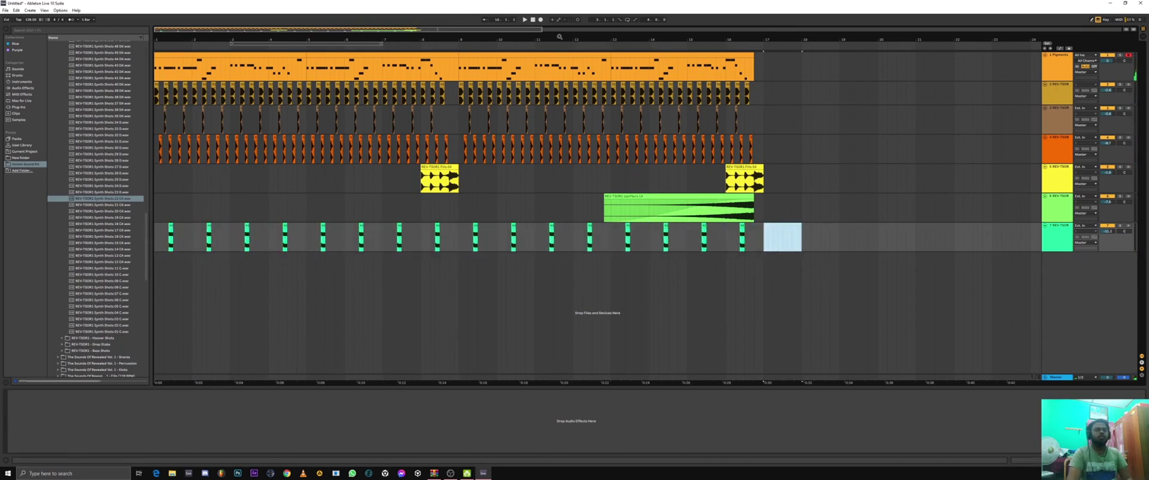
pyautogui.click(533, 19)
pyautogui.press('space')
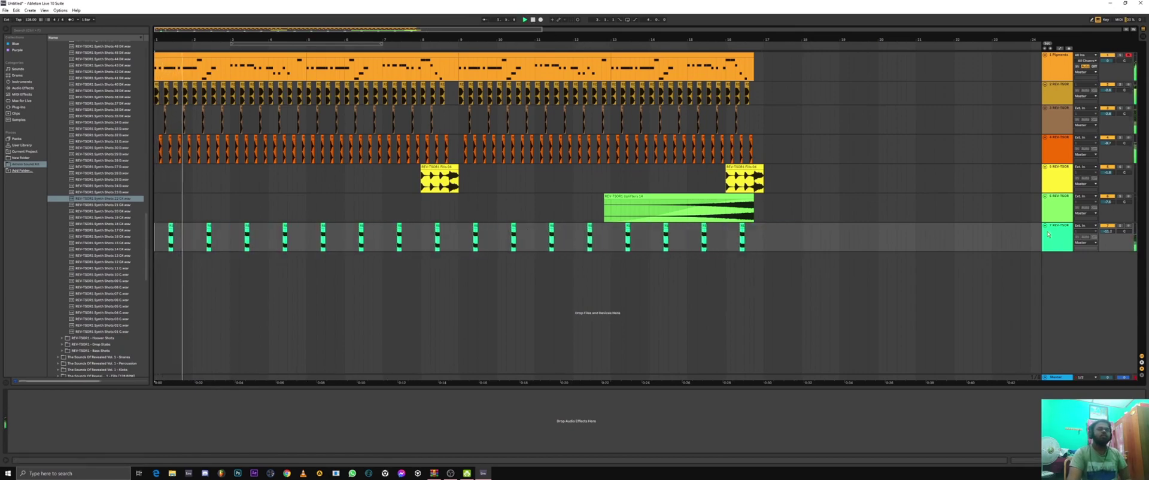
# Step: Search the audio effects for EQ and add EQ Eight to the synth shot track
pyautogui.click(37, 31)
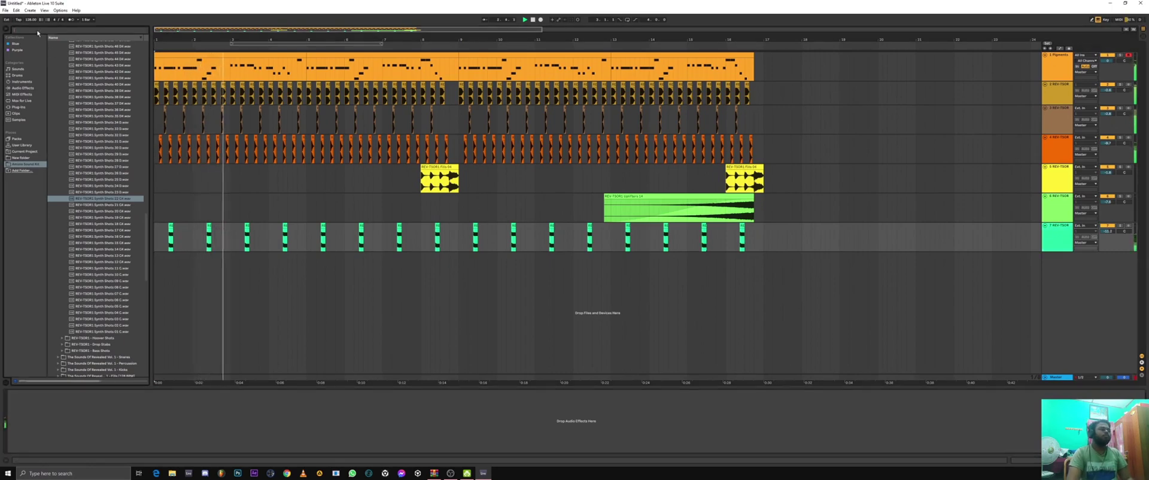
pyautogui.write('vo')
pyautogui.click(23, 87)
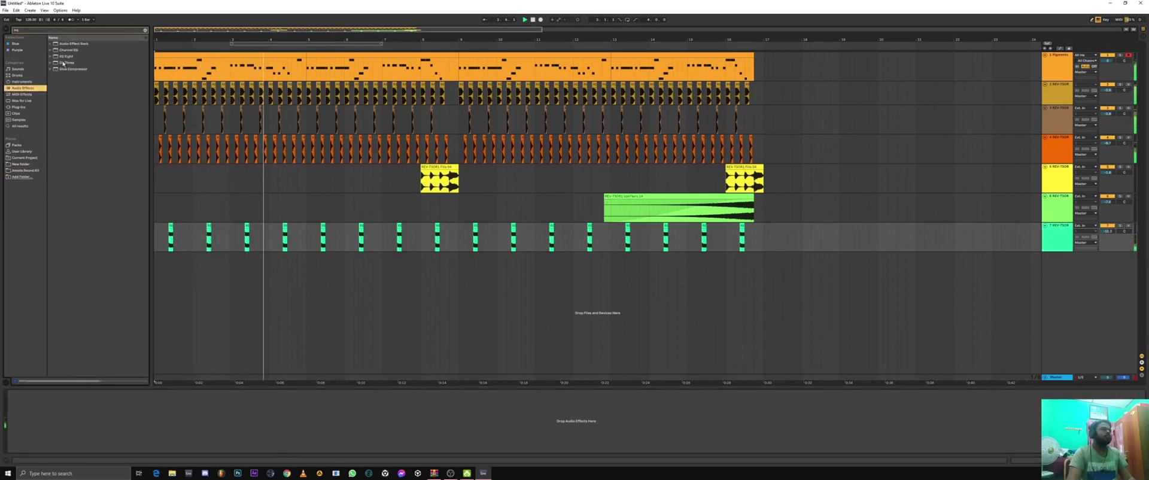
pyautogui.moveTo(67, 56); pyautogui.dragTo(77, 424)
# Step: Shape the synth shot's EQ Eight with a low cut, a slight mid dip and a reduced high end
pyautogui.click(35, 446)
pyautogui.click(32, 414)
pyautogui.click(143, 450)
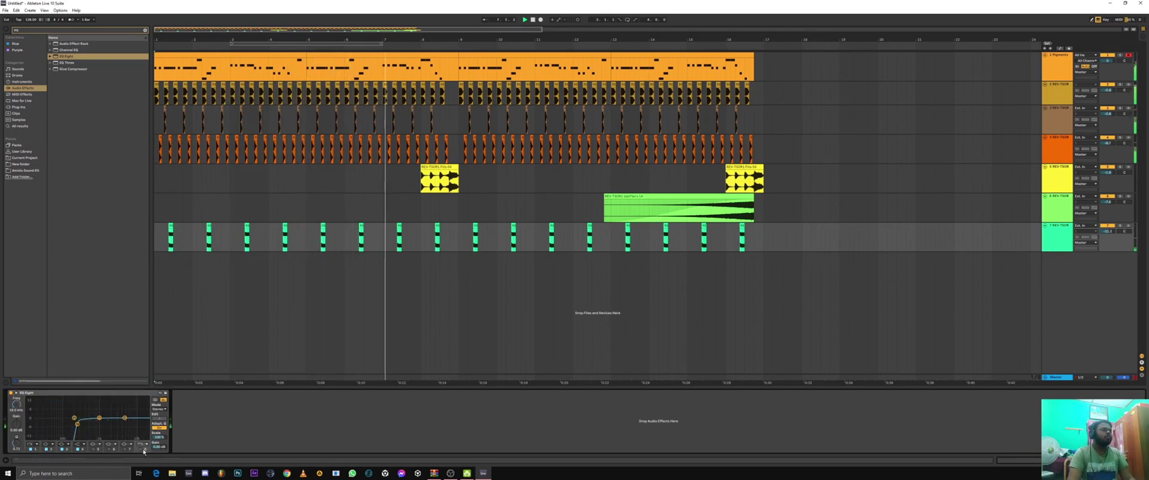
pyautogui.click(141, 447)
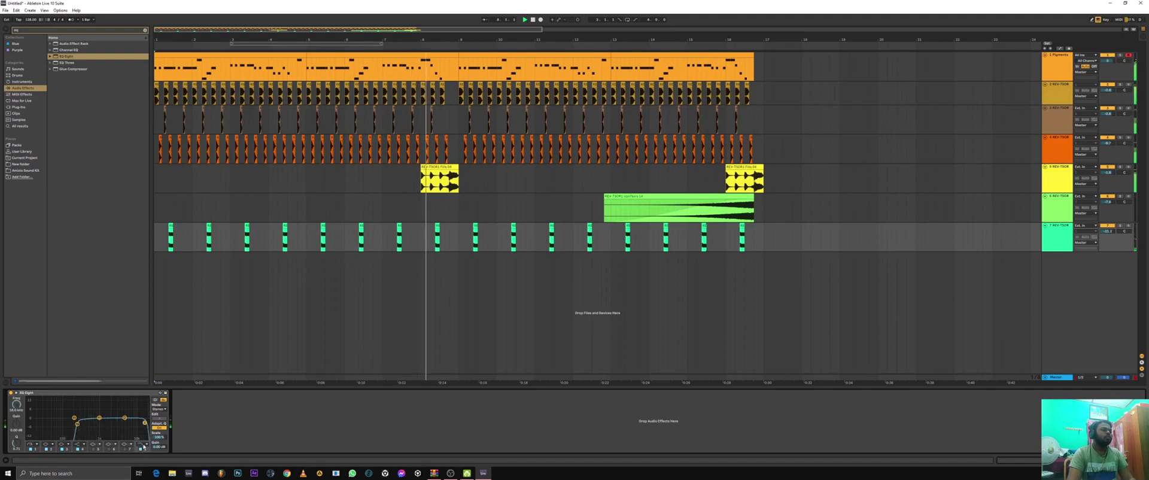
pyautogui.moveTo(145, 423); pyautogui.dragTo(100, 423)
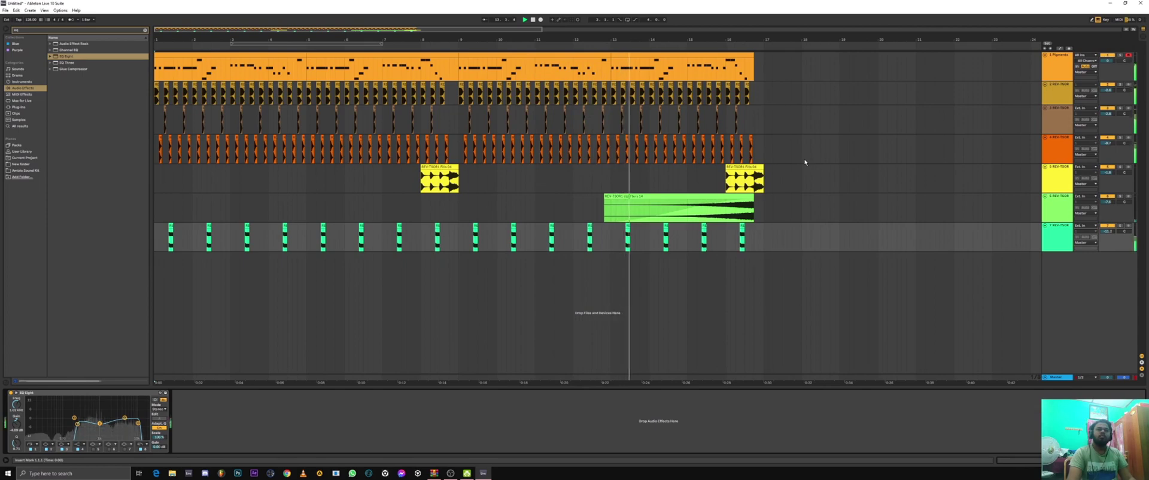
# Step: Move the loop to the arrangement's first four bars and play the song briefly
pyautogui.moveTo(441, 29)
pyautogui.mouseDown()
pyautogui.moveTo(441, 12)
pyautogui.moveTo(441, 29)
pyautogui.mouseUp()
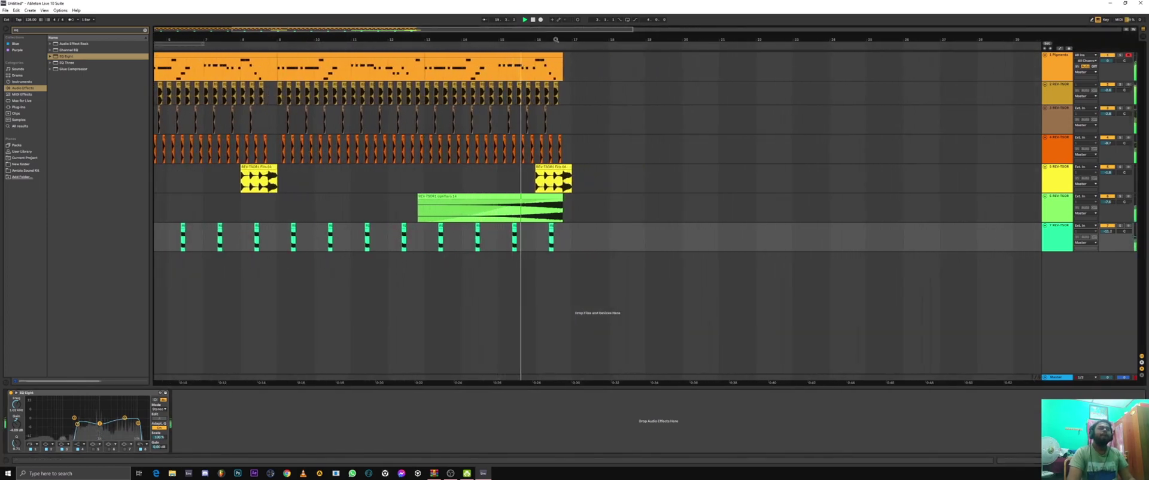
pyautogui.moveTo(556, 41); pyautogui.dragTo(562, 28)
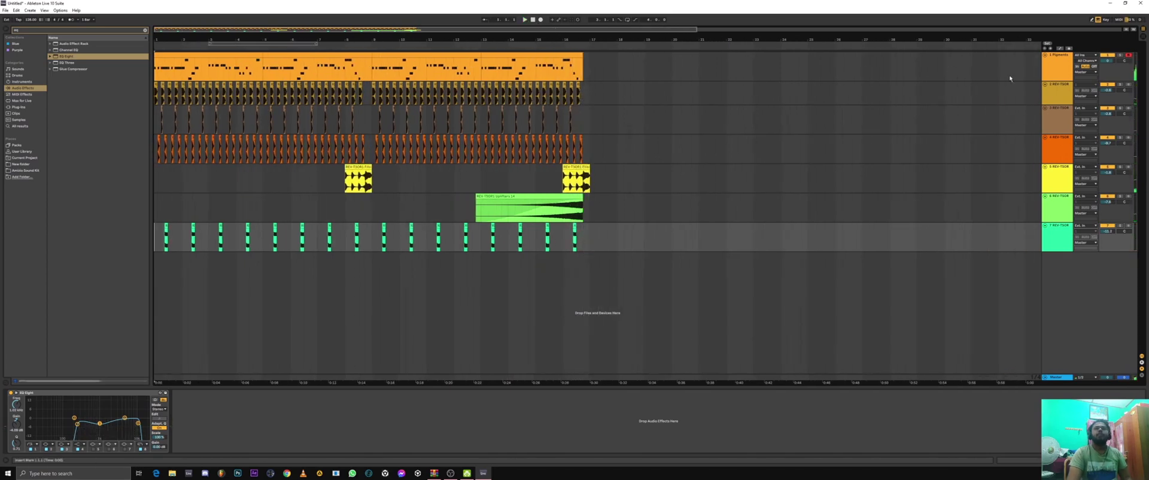
pyautogui.click(1057, 57)
pyautogui.moveTo(522, 30); pyautogui.dragTo(519, 23)
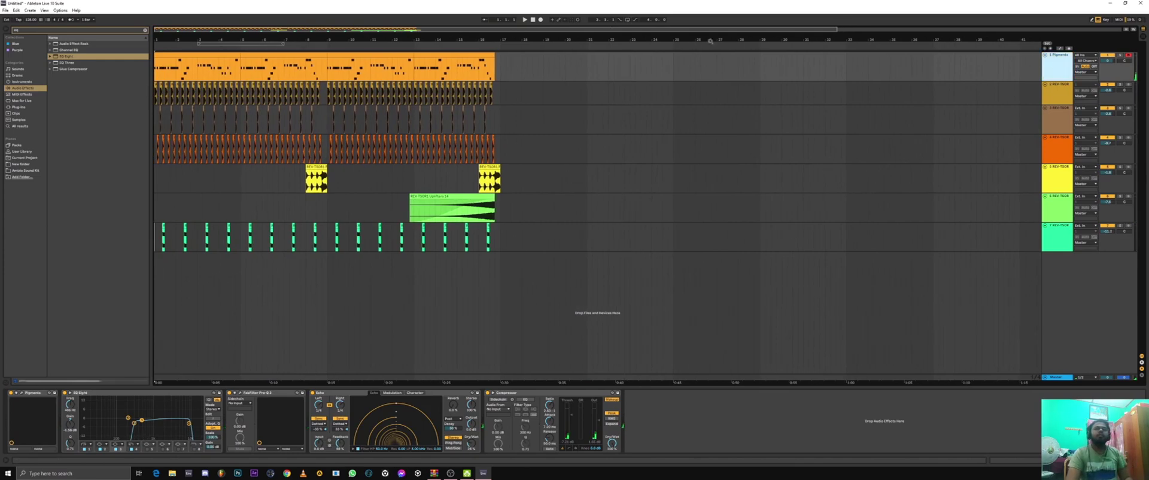
pyautogui.hotkey('ctrl', 'a')
pyautogui.click(501, 69)
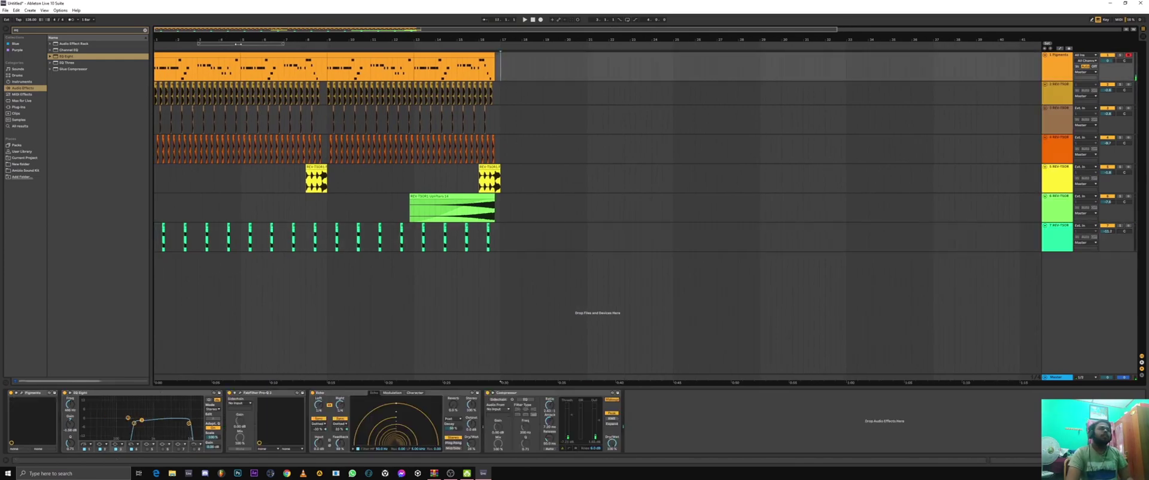
pyautogui.moveTo(235, 45); pyautogui.dragTo(208, 49)
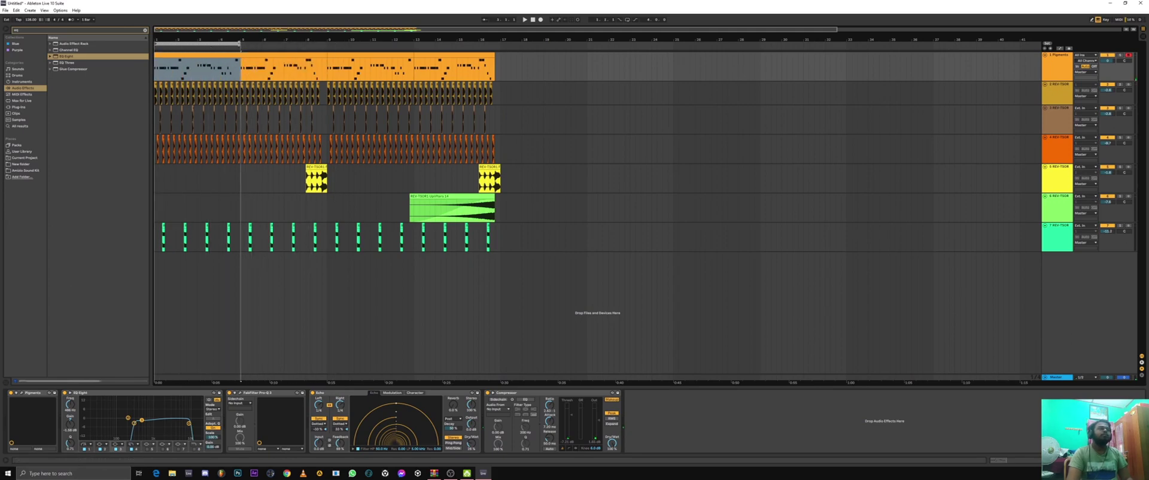
pyautogui.click(526, 20)
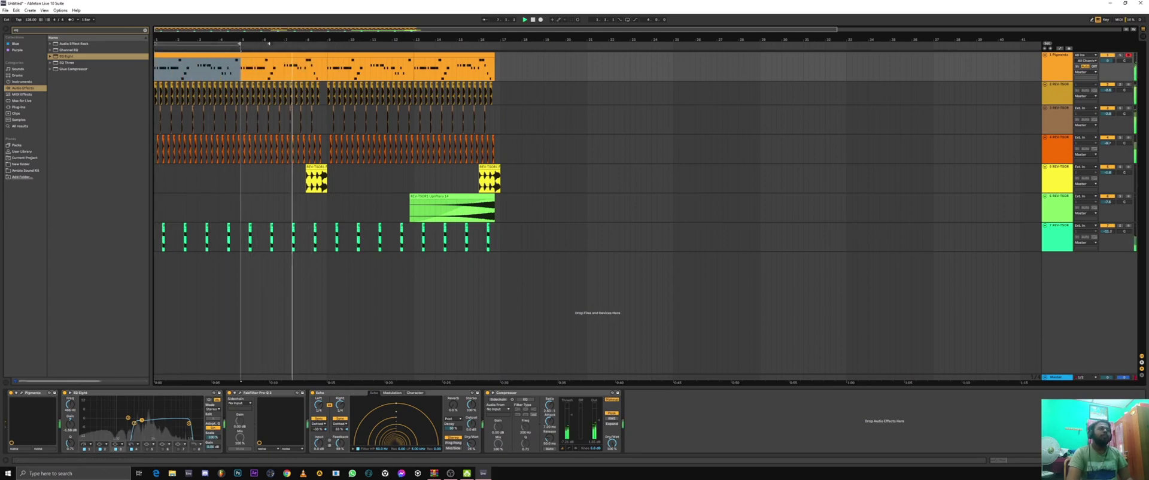
pyautogui.click(532, 21)
# Step: Extend the loop to bar 17 and duplicate the whole looped section across all tracks
pyautogui.click(193, 43)
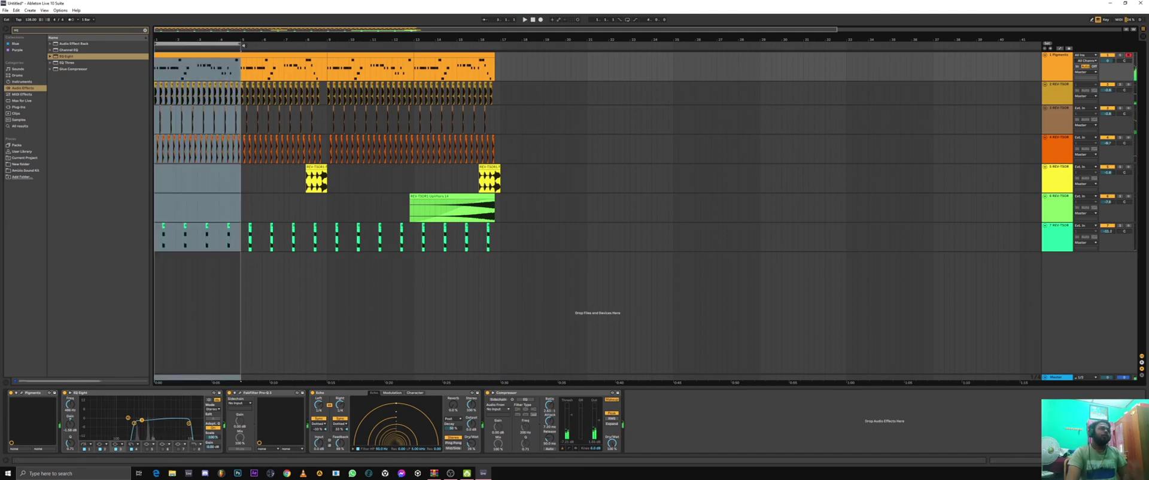
pyautogui.moveTo(239, 43); pyautogui.dragTo(499, 44)
pyautogui.click(488, 45)
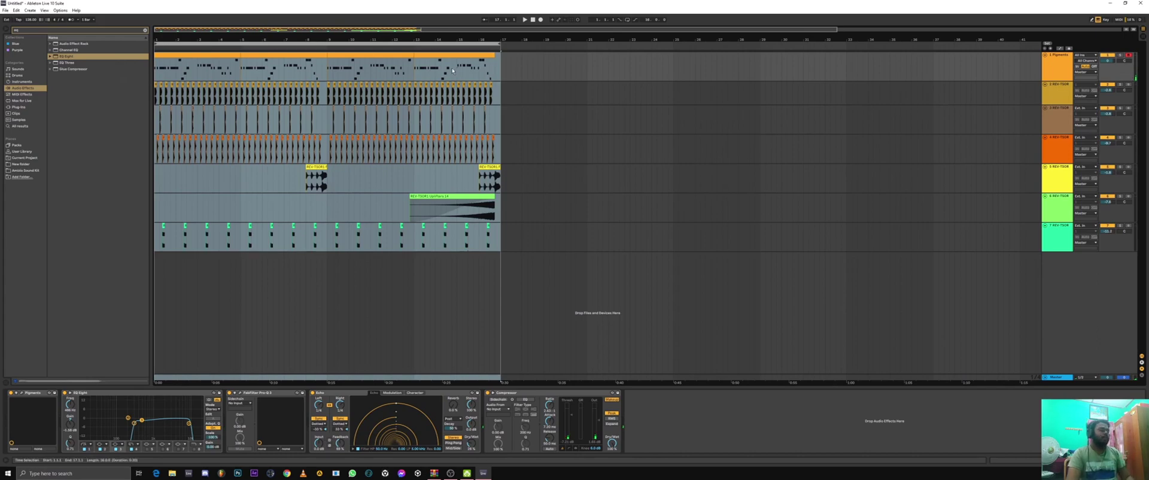
pyautogui.hotkey('ctrl', 'd')
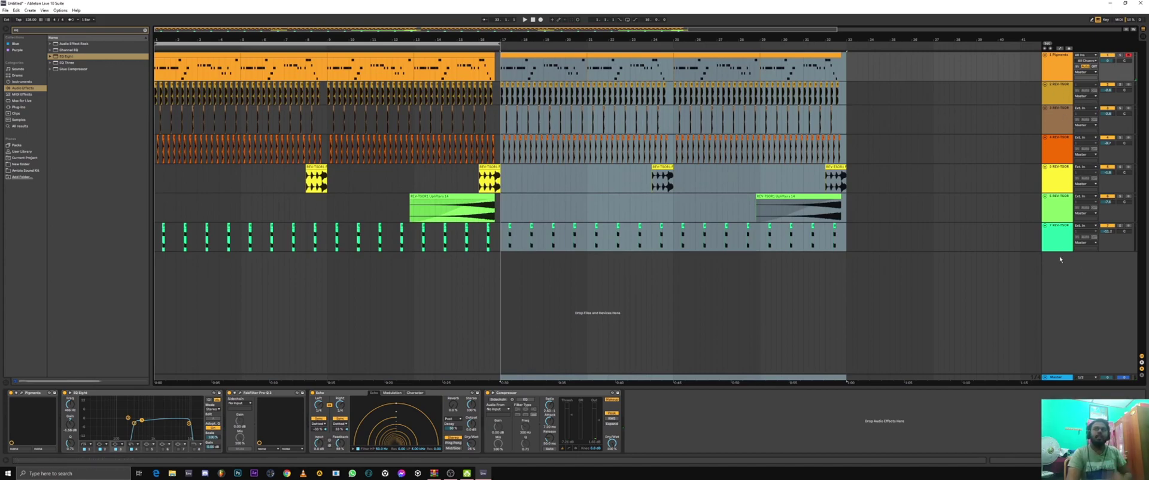
pyautogui.click(999, 280)
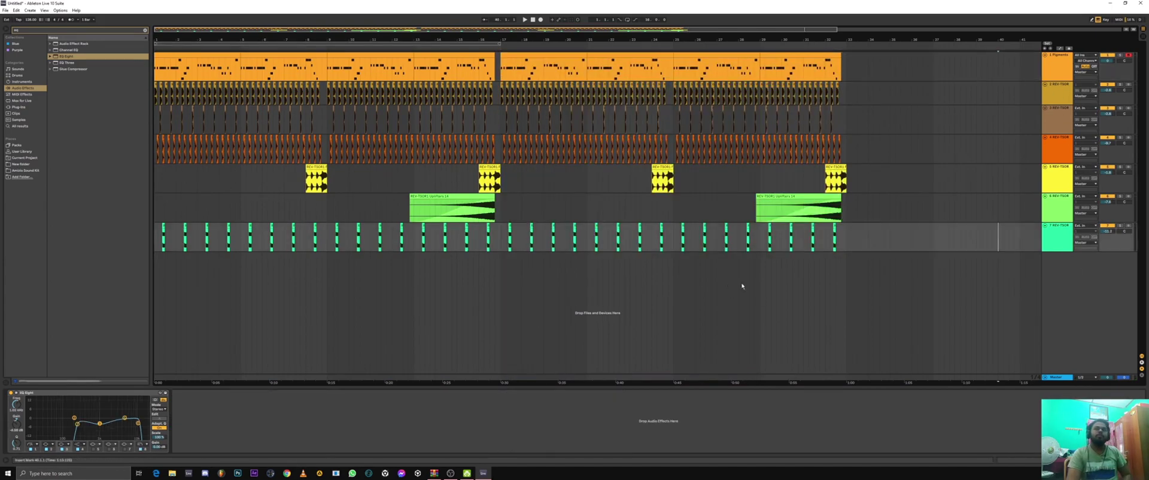
pyautogui.click(474, 67)
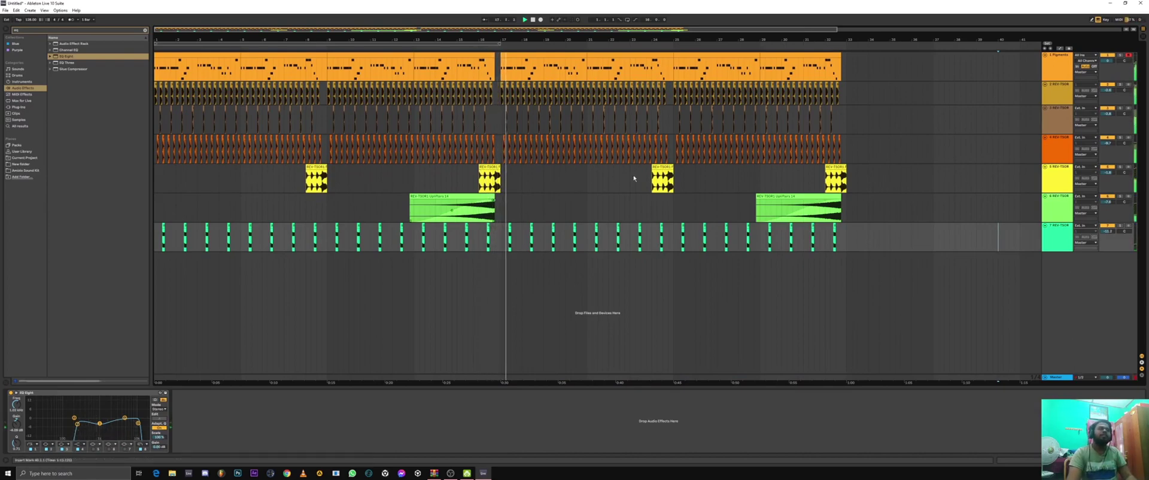
# Step: Insert a new MIDI track directly below the melody track
pyautogui.click(1052, 68)
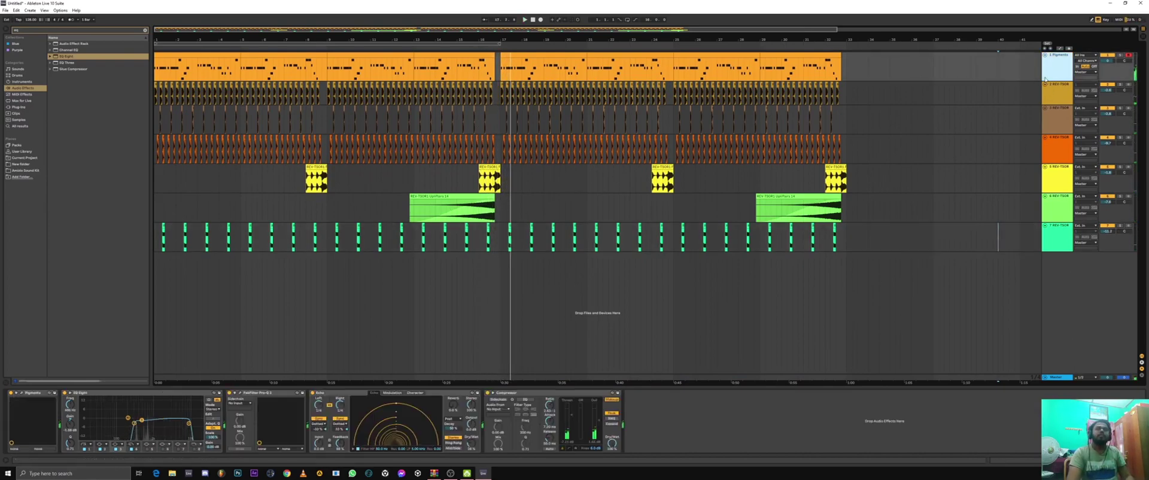
pyautogui.rightClick(1050, 76)
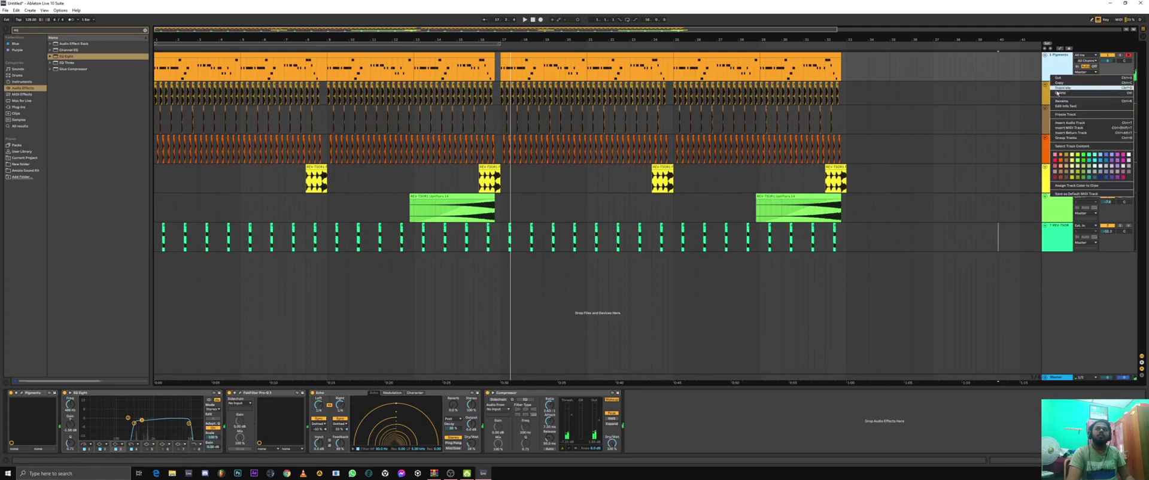
pyautogui.click(1064, 128)
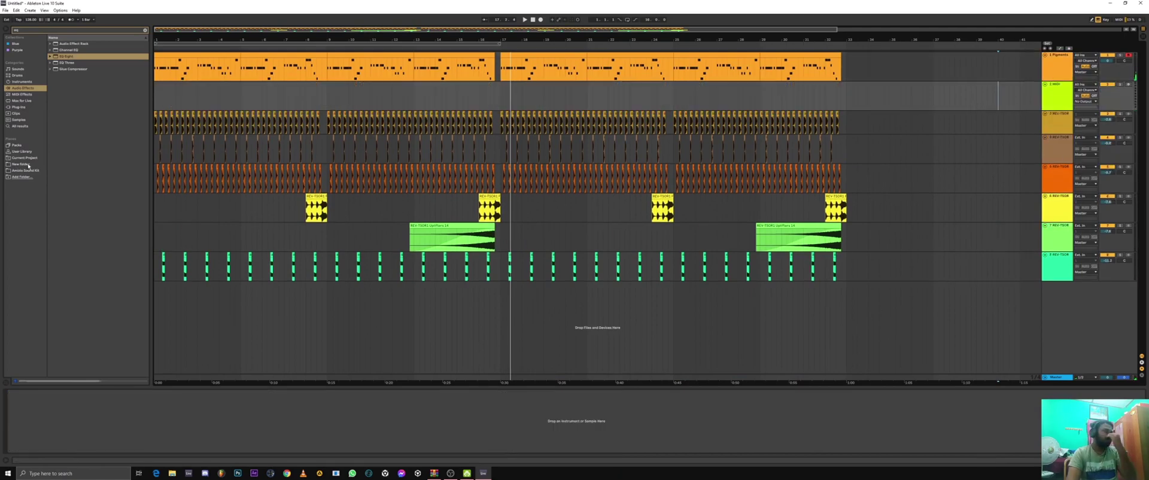
# Step: Find Sylenth1 among the VST plug-ins and load it on the new MIDI track
pyautogui.press('BackSpace')
pyautogui.press('BackSpace')
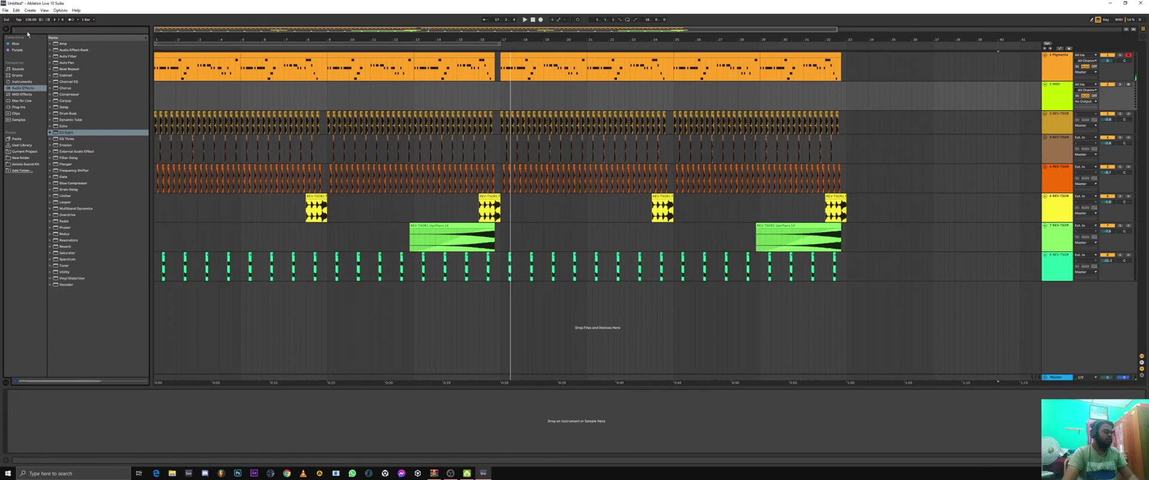
pyautogui.write('fx')
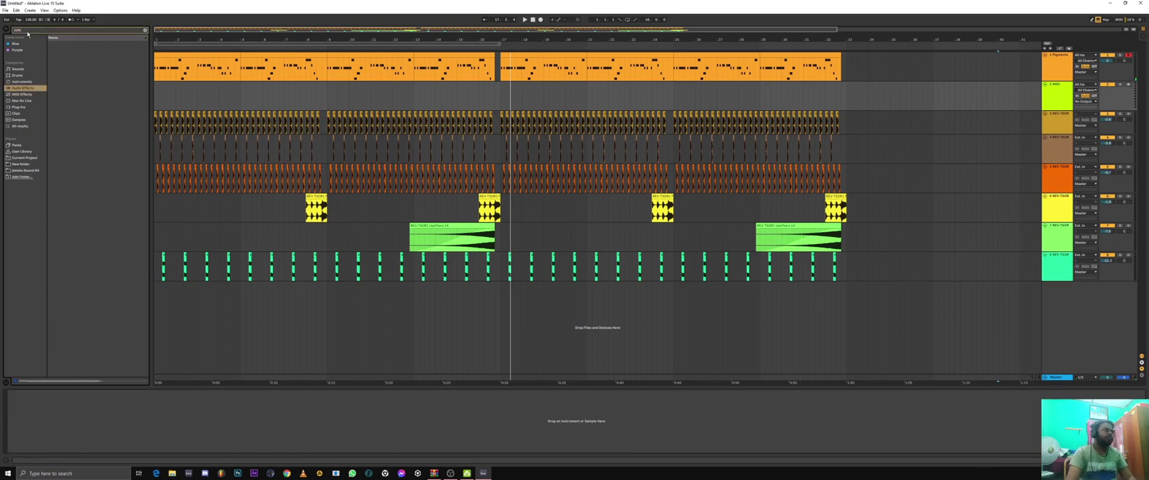
pyautogui.click(51, 44)
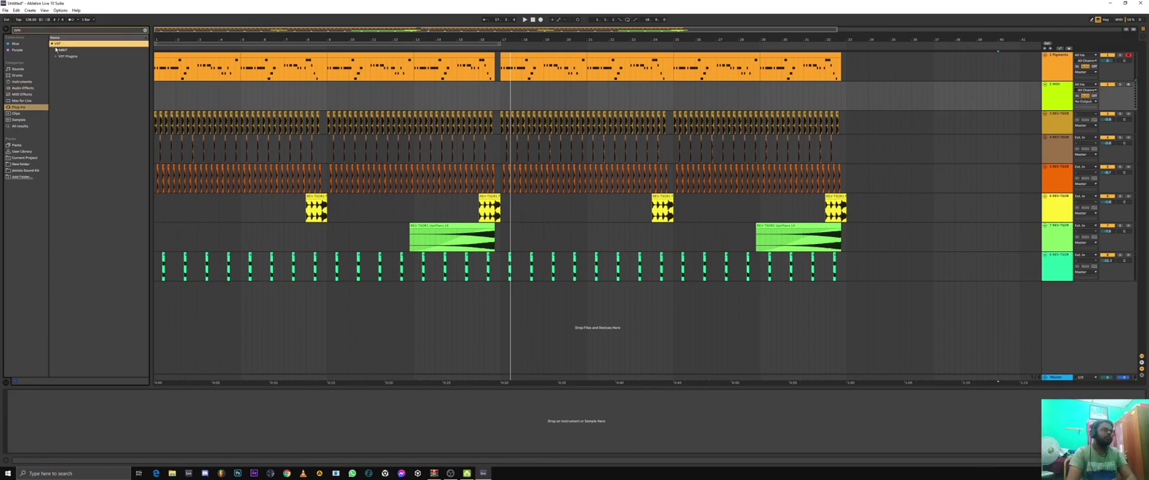
pyautogui.click(66, 56)
pyautogui.click(75, 62)
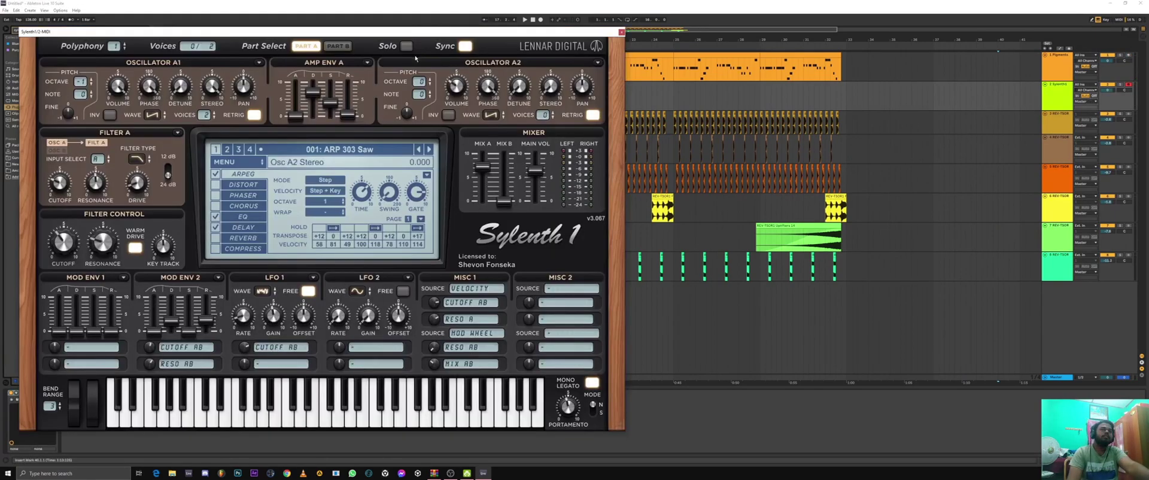
# Step: Load the custom bank Adam Van Baker Soundbank Vol 3 into Sylenth1
pyautogui.moveTo(378, 32); pyautogui.dragTo(638, 37)
pyautogui.click(507, 170)
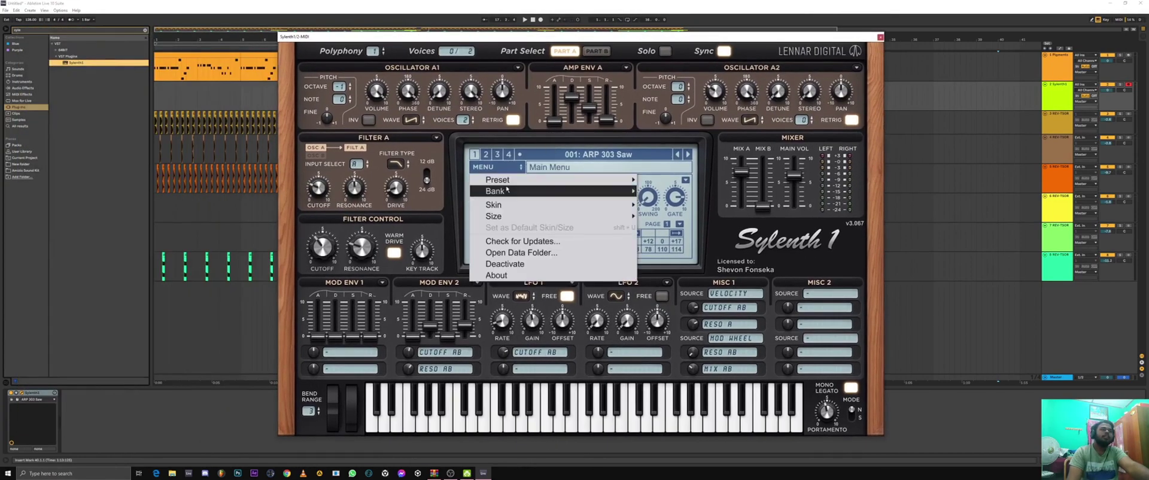
pyautogui.moveTo(551, 192)
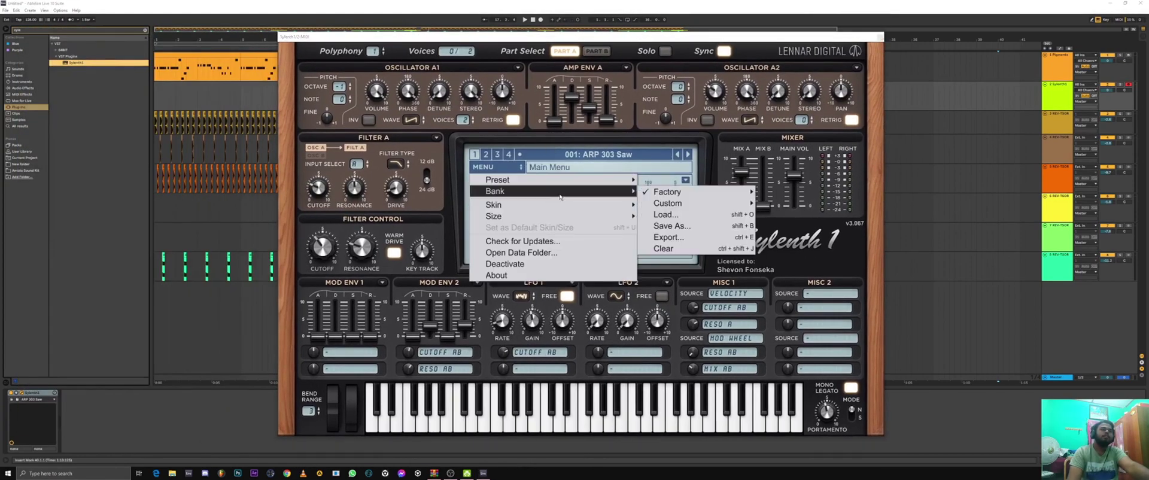
pyautogui.moveTo(688, 203)
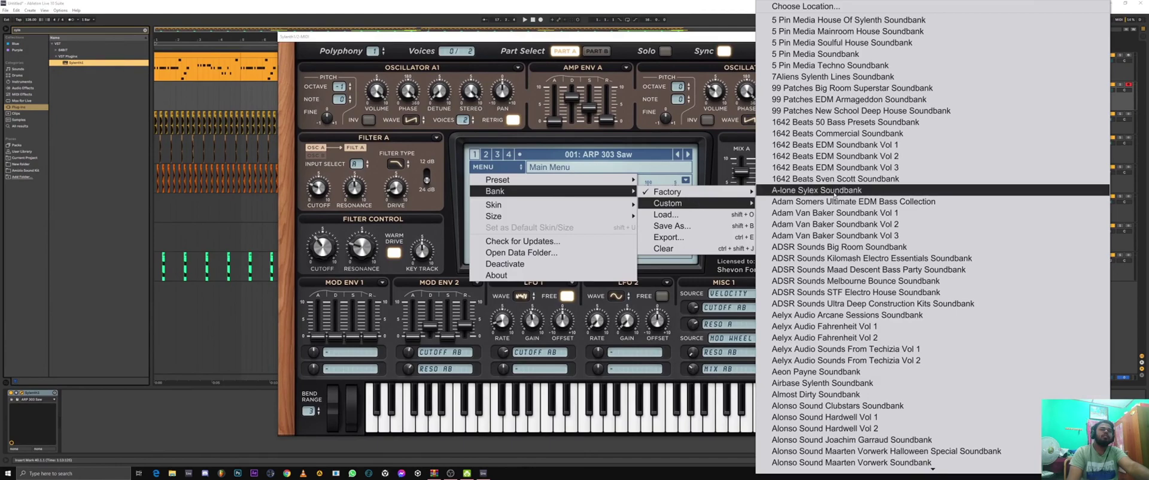
pyautogui.click(821, 235)
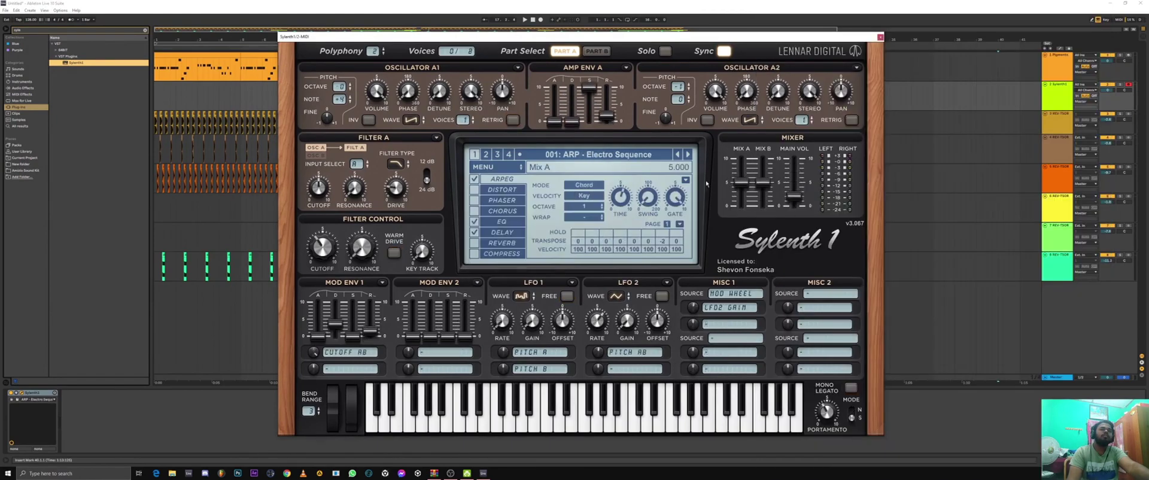
# Step: Audition the bank's first arp presets, from Electro Sequence 2 through One Note Radio Hit
pyautogui.click(688, 155)
pyautogui.click(688, 154)
pyautogui.click(688, 155)
pyautogui.click(688, 154)
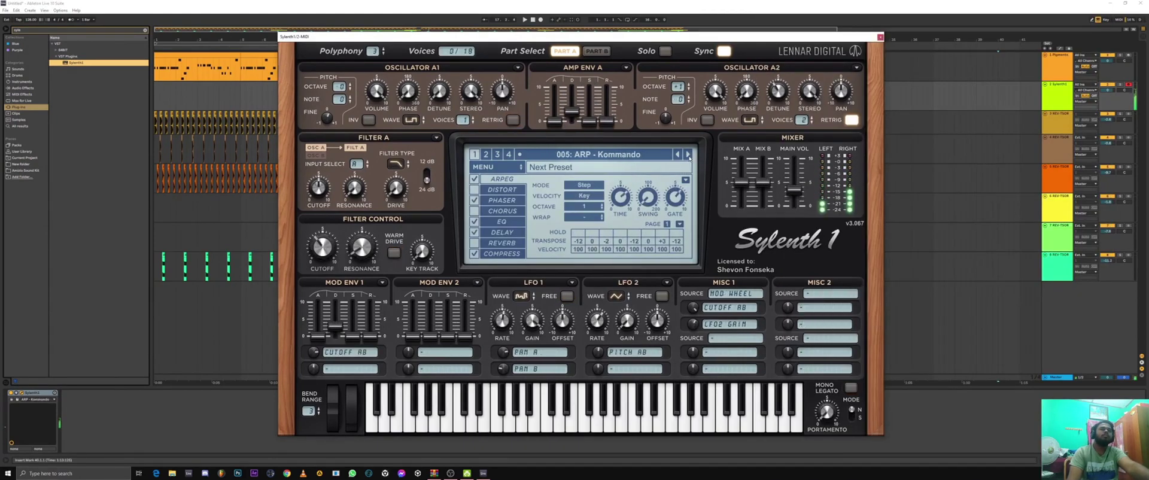
pyautogui.click(688, 155)
# Step: Audition the PLUCK - Kongo preset and the lead presets from LEAD - Break Free through LEAD - Guetta
pyautogui.click(593, 154)
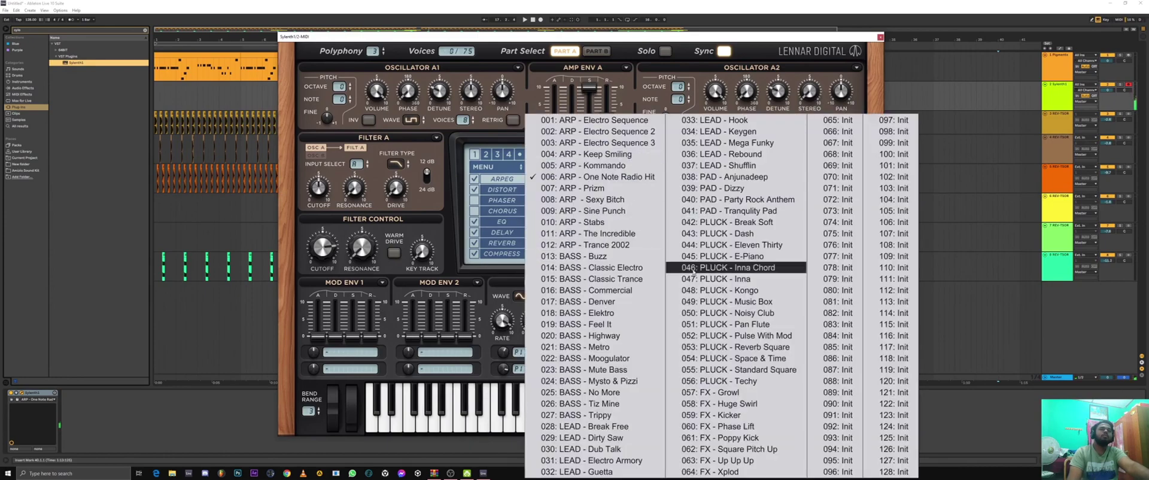
pyautogui.click(694, 290)
pyautogui.click(593, 154)
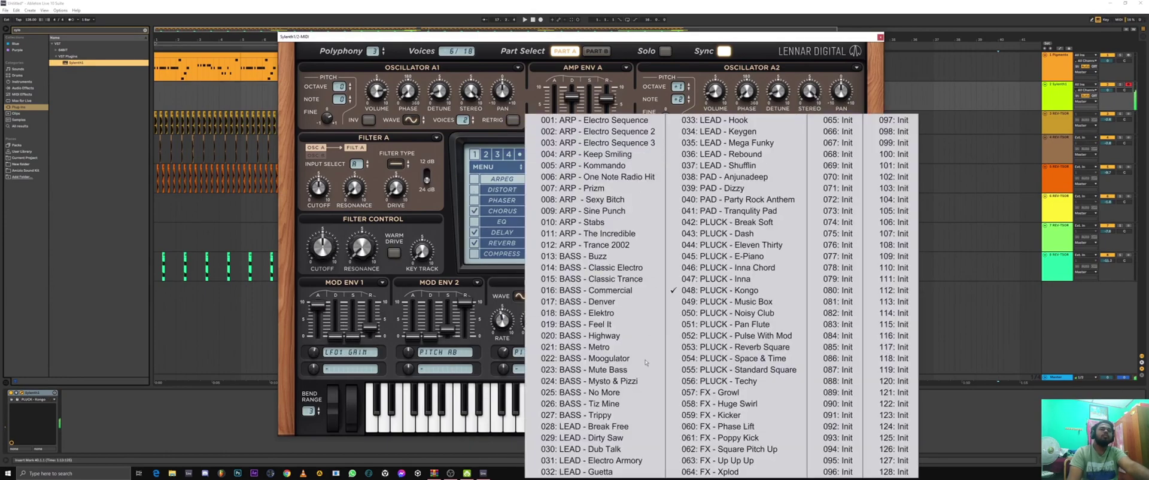
pyautogui.click(635, 426)
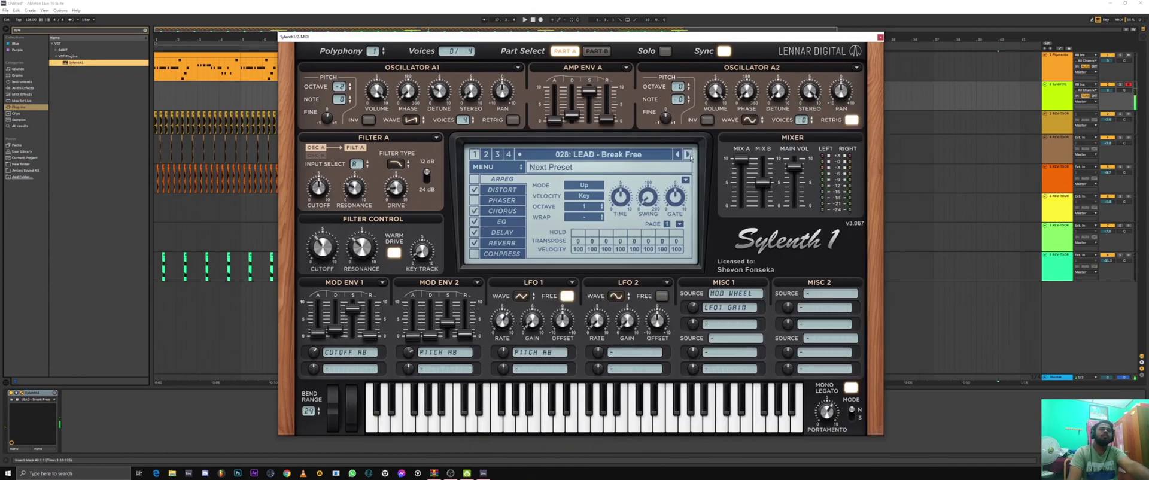
pyautogui.click(688, 154)
pyautogui.click(688, 154)
pyautogui.click(688, 154)
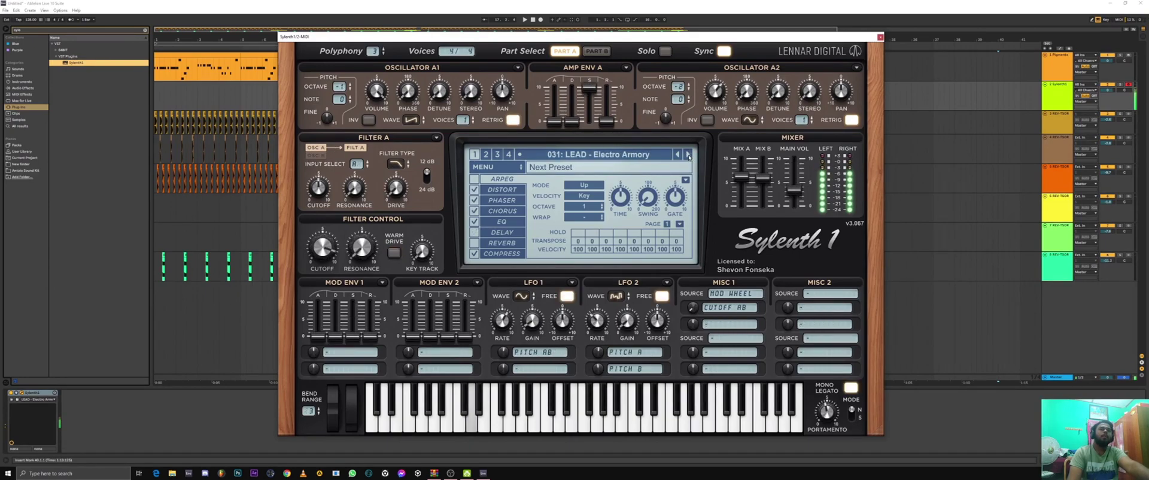
pyautogui.click(688, 154)
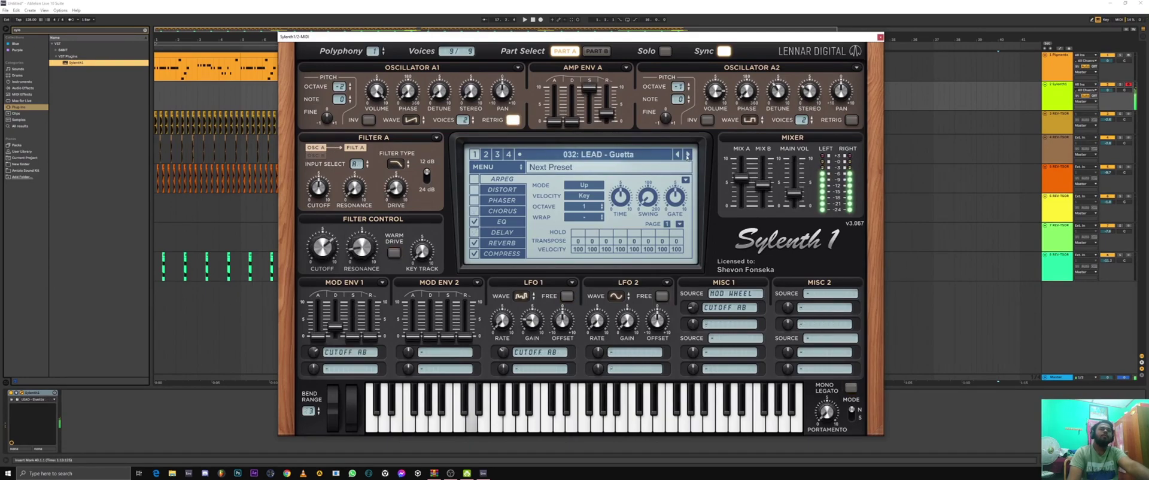
# Step: Copy the four-bar melody clip at bar 17 onto the Sylenth1 track and play it back
pyautogui.click(878, 37)
pyautogui.click(532, 55)
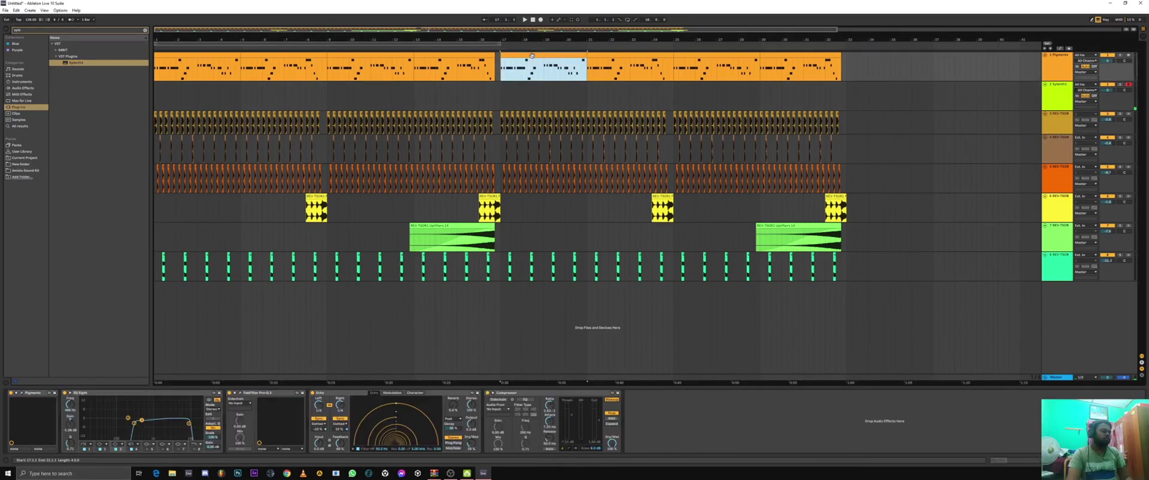
pyautogui.moveTo(520, 80); pyautogui.dragTo(519, 99)
pyautogui.press('space')
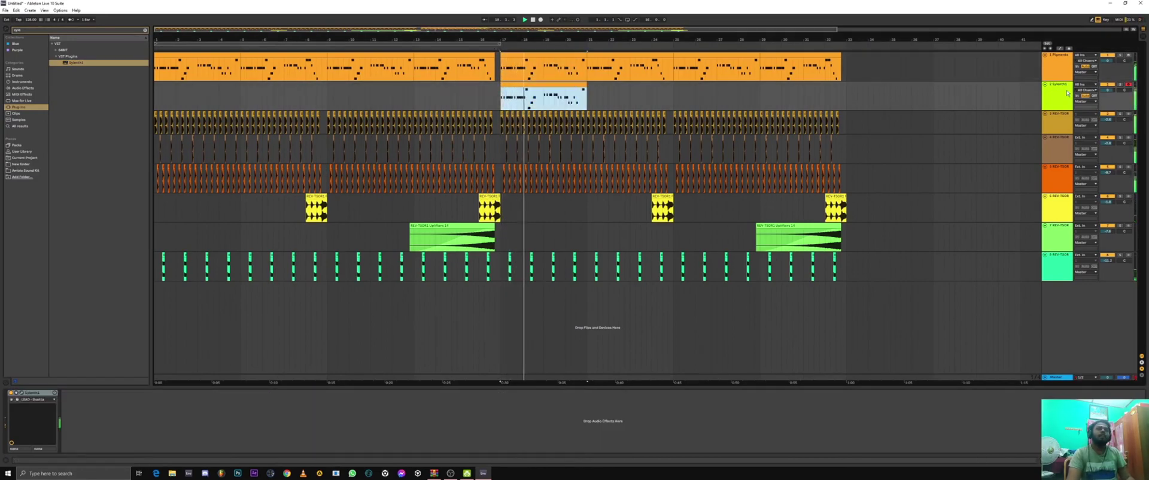
# Step: Reopen Sylenth1 and audition the presets from LEAD - Hook through PAD - Dizzy against the playing arrangement
pyautogui.click(310, 358)
pyautogui.press('space')
pyautogui.click(17, 393)
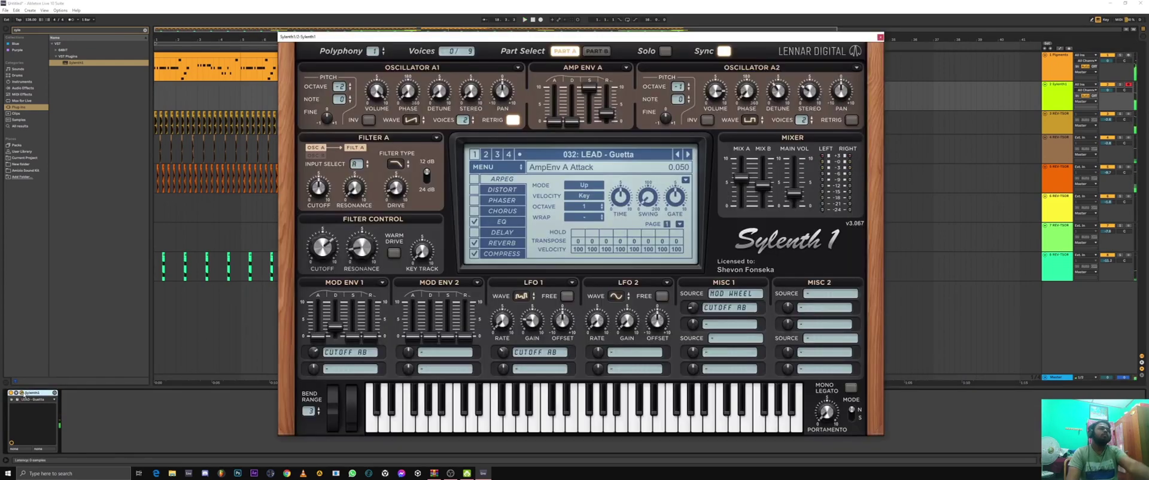
pyautogui.click(688, 155)
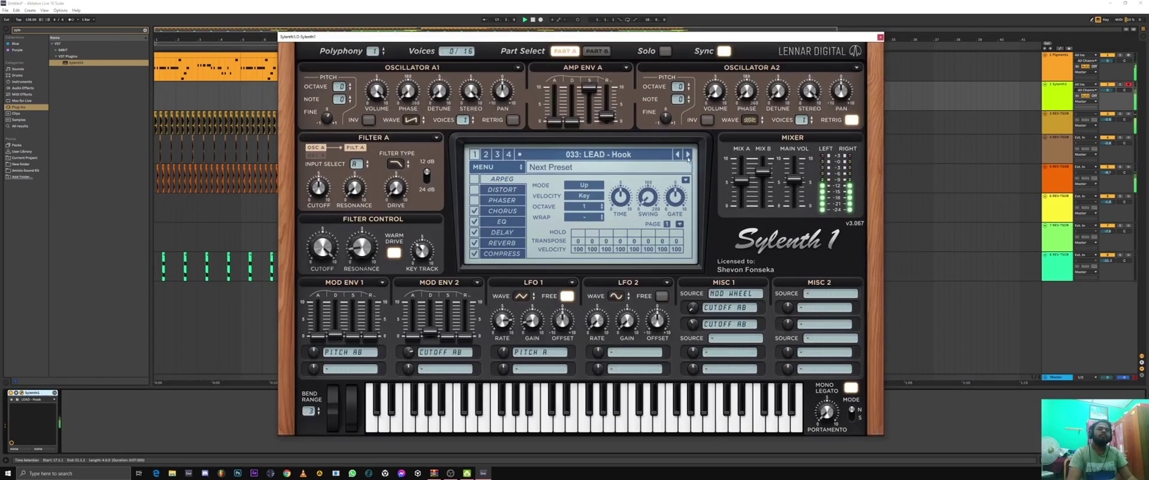
pyautogui.click(688, 154)
pyautogui.click(688, 154)
pyautogui.click(688, 155)
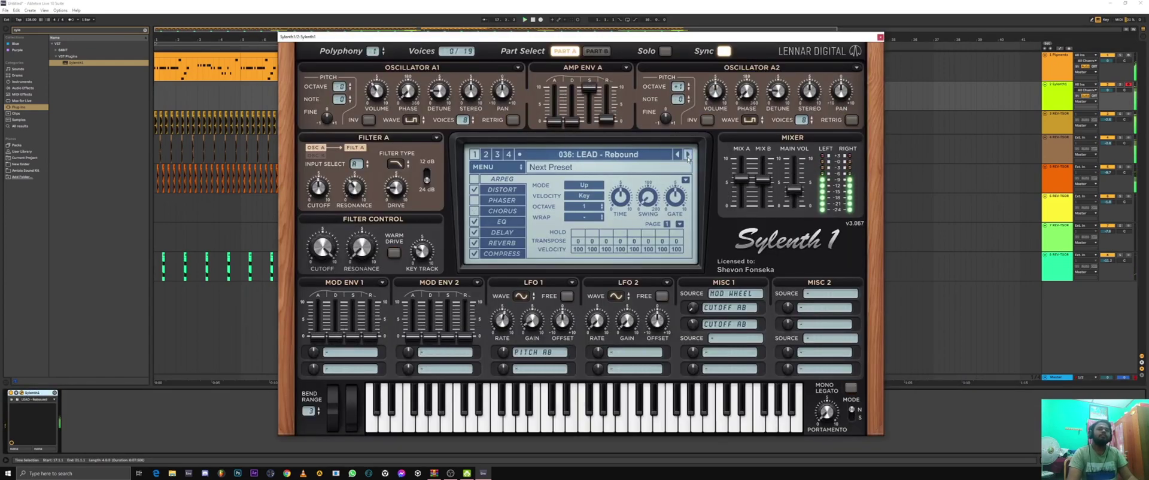
pyautogui.click(688, 154)
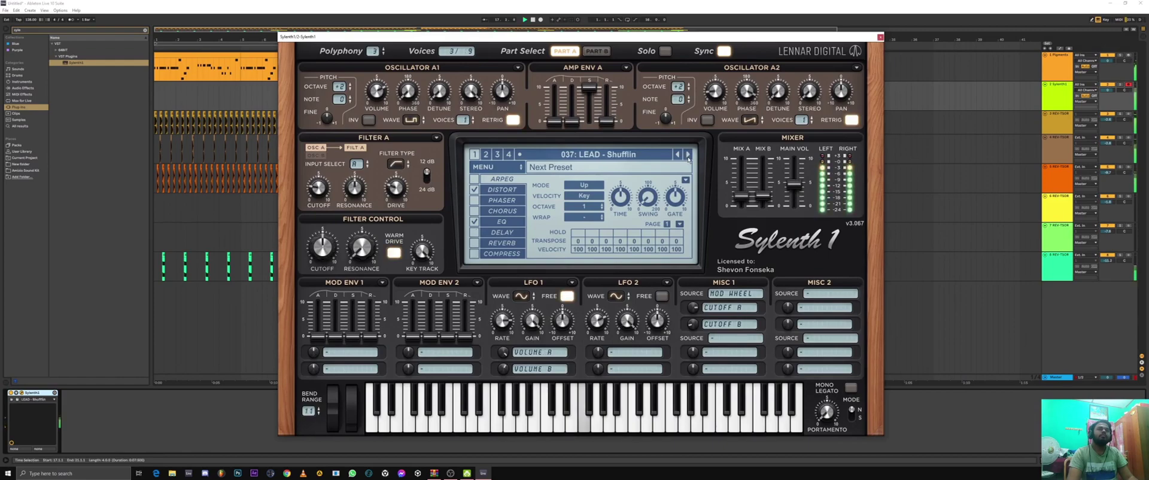
pyautogui.click(688, 154)
pyautogui.click(688, 154)
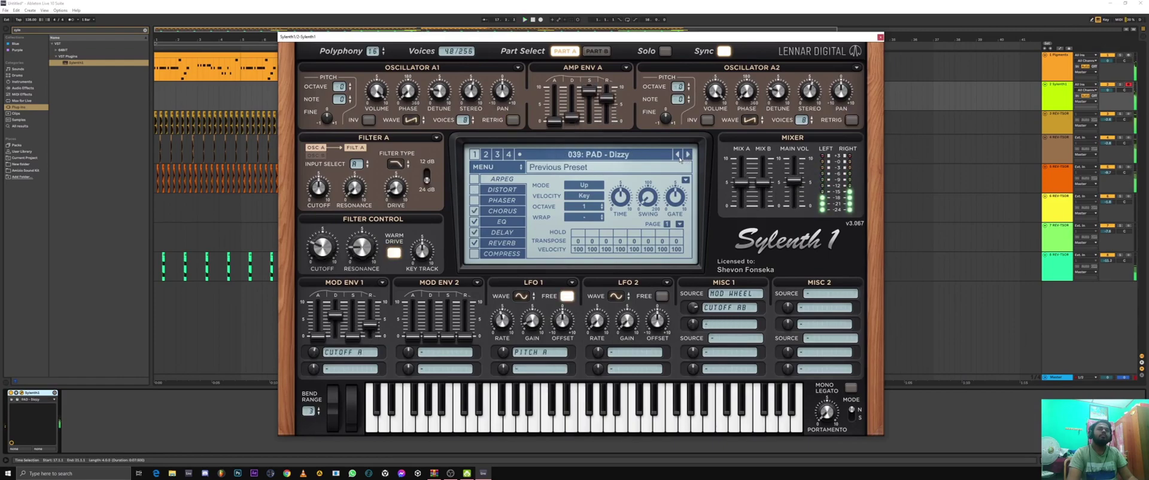
# Step: Go back through the presets to LEAD - Keygen, keep it for the layer and close the Sylenth1 window
pyautogui.click(678, 155)
pyautogui.click(678, 156)
pyautogui.click(679, 156)
pyautogui.click(679, 156)
pyautogui.click(678, 155)
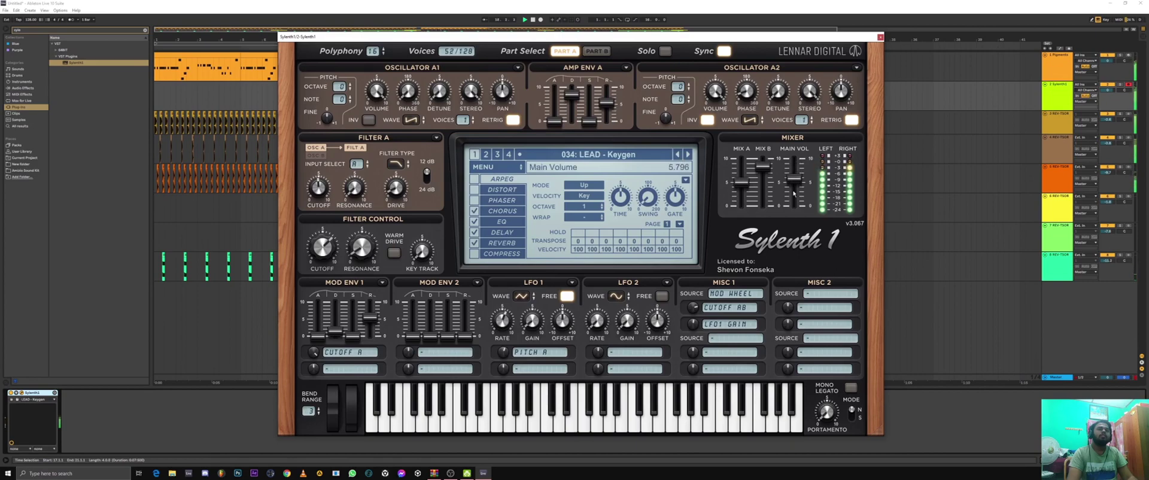
pyautogui.click(880, 37)
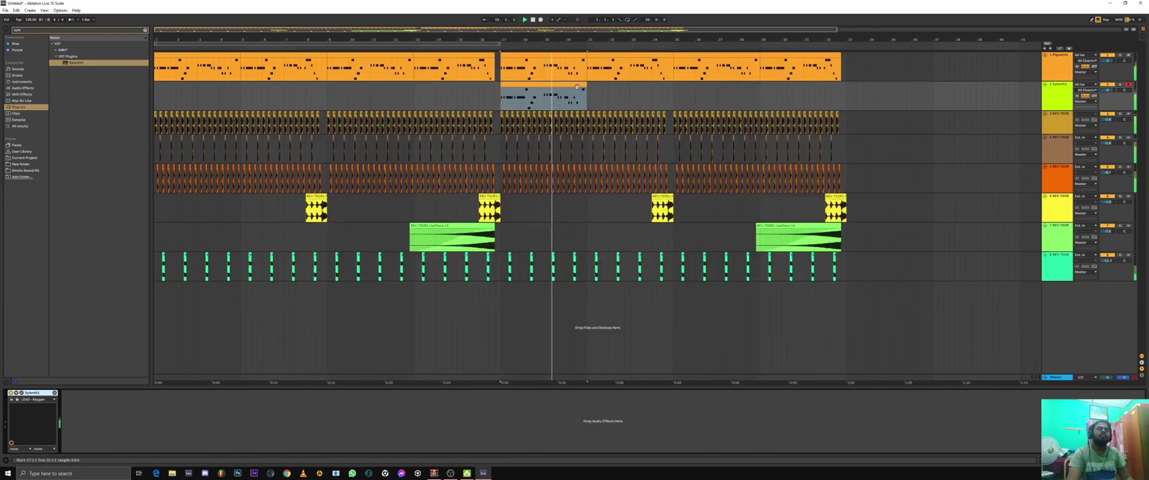
# Step: Copy the melody clip at bar 21 onto the Sylenth1 track and duplicate its two clips to fill bars 25 to 33
pyautogui.click(648, 56)
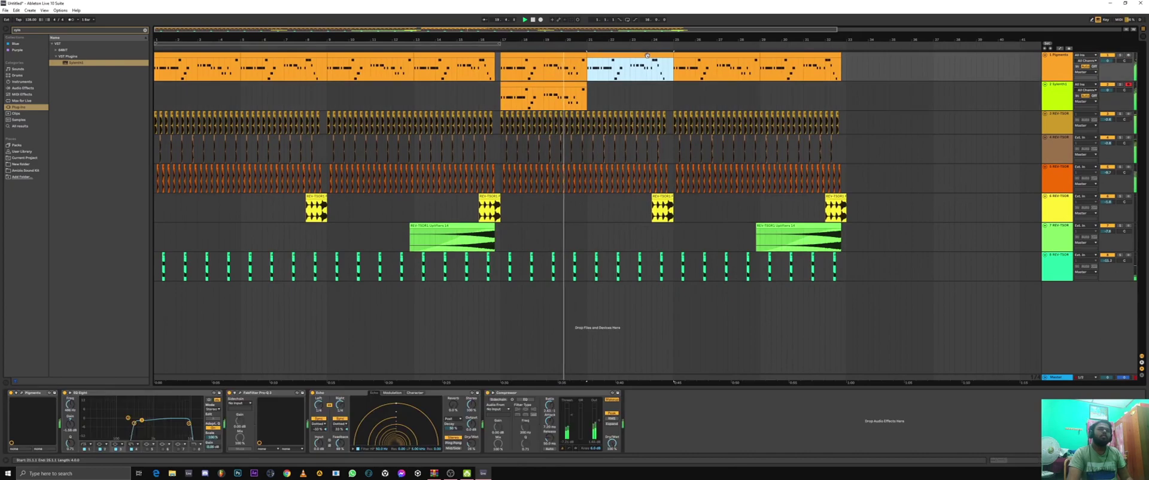
pyautogui.click(589, 105)
pyautogui.hotkey('ctrl', 'v')
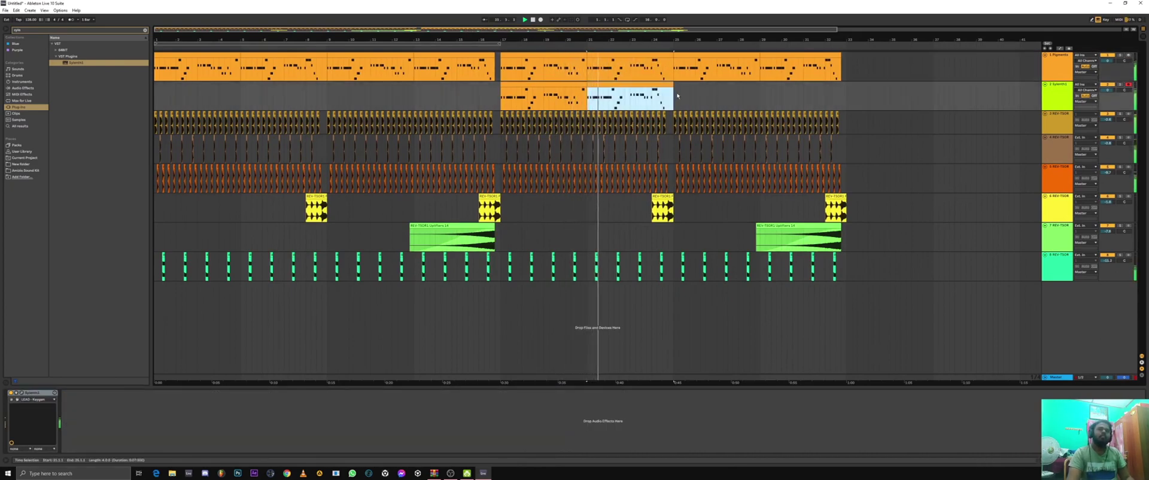
pyautogui.moveTo(675, 104); pyautogui.dragTo(501, 102)
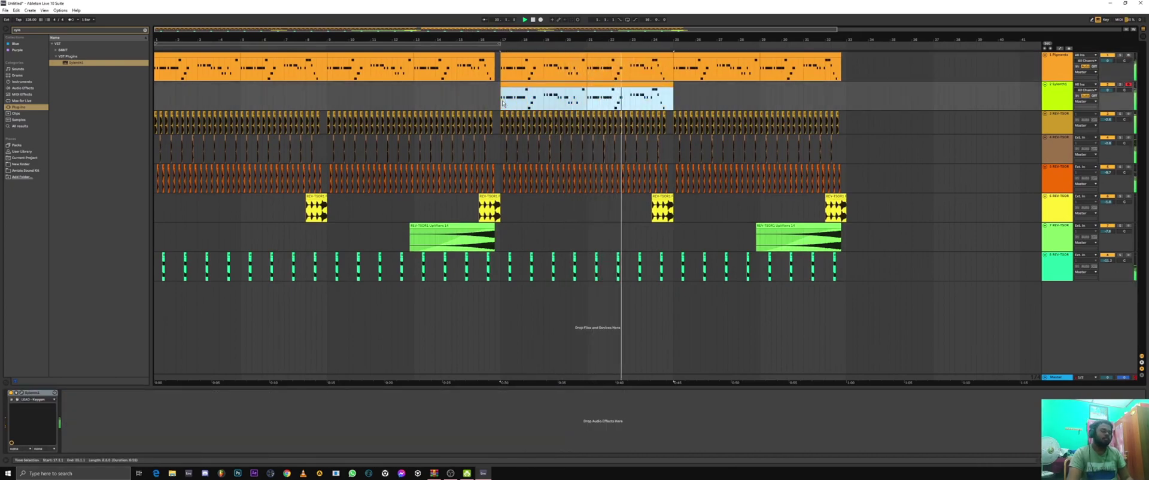
pyautogui.hotkey('ctrl', 'd')
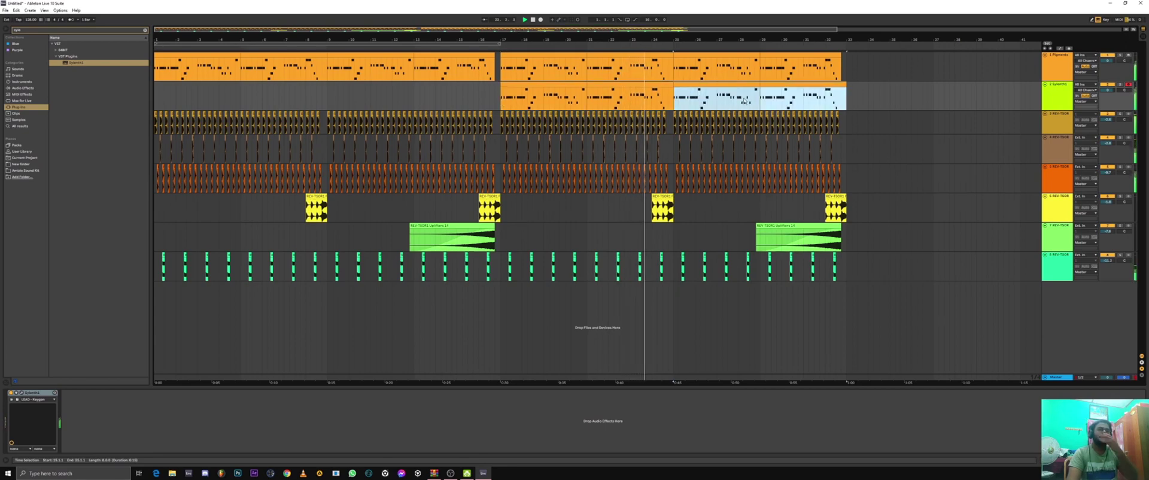
pyautogui.click(849, 102)
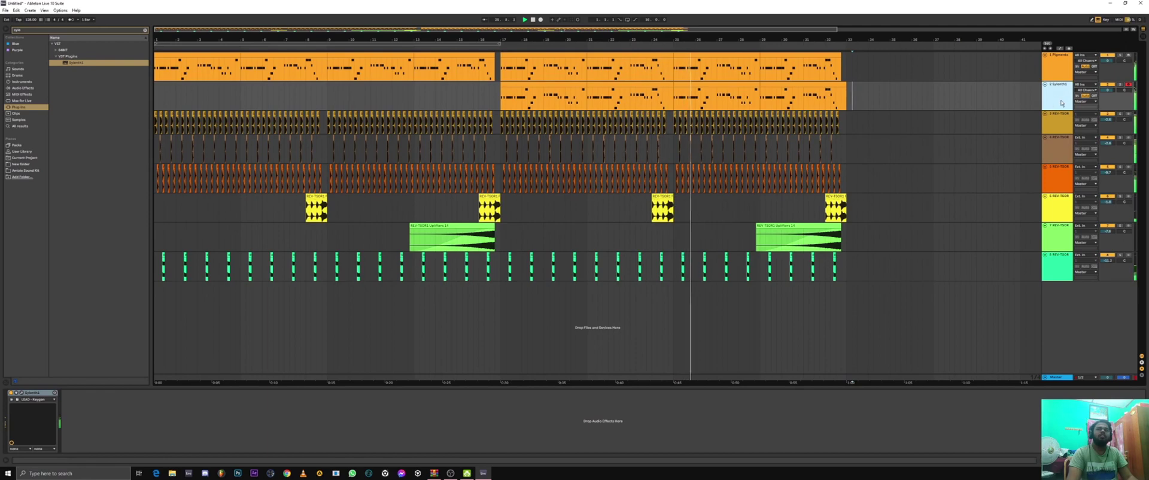
# Step: Clear the plug-in search, insert a MIDI track below the Sylenth1 track and load a second Sylenth1 on it
pyautogui.click(1063, 65)
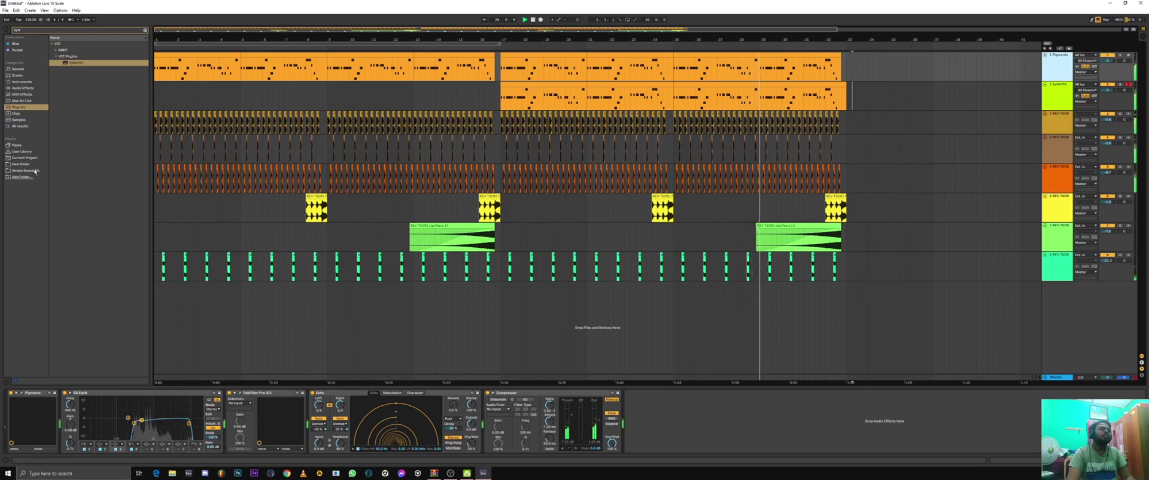
pyautogui.click(29, 31)
pyautogui.press('Escape')
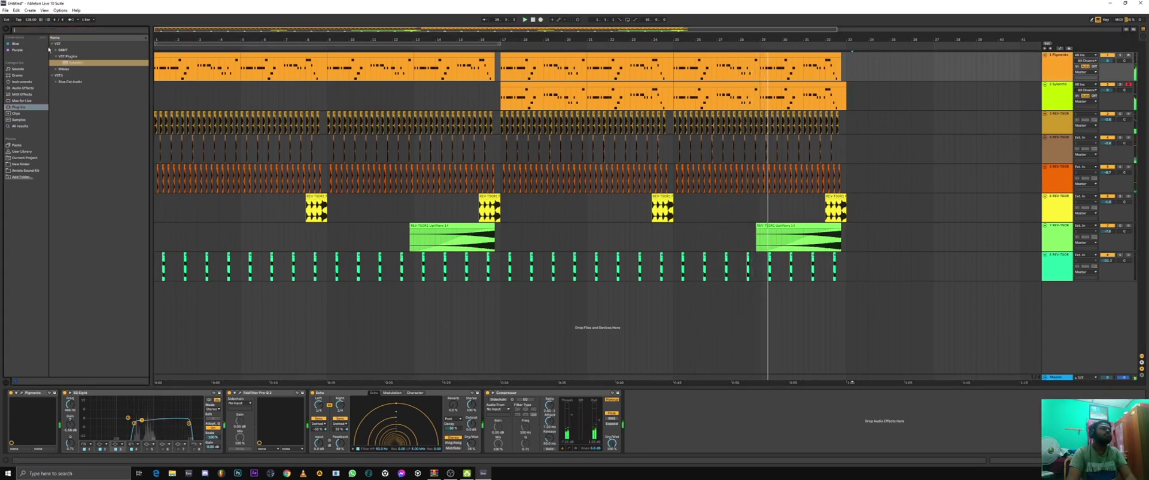
pyautogui.rightClick(1064, 102)
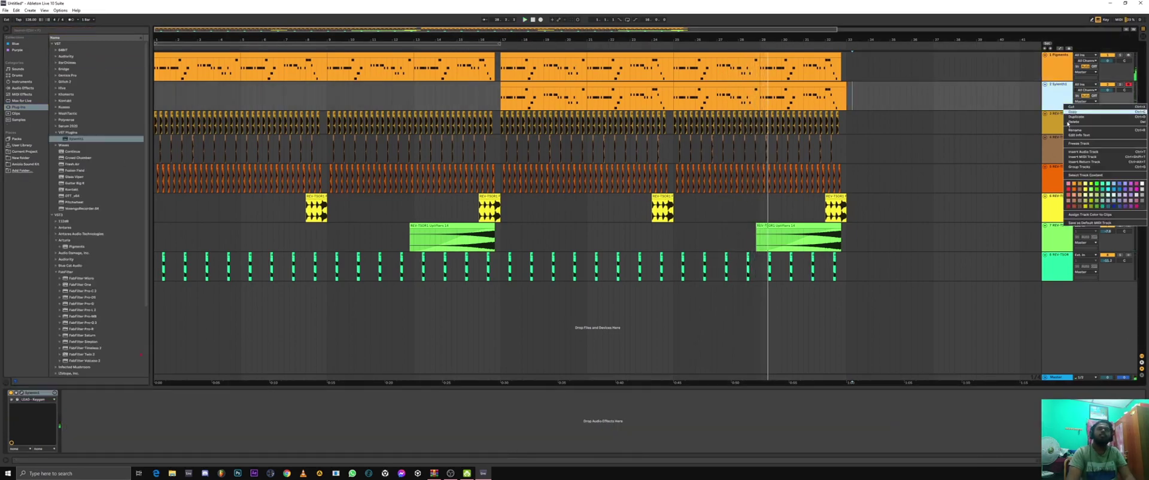
pyautogui.click(1073, 157)
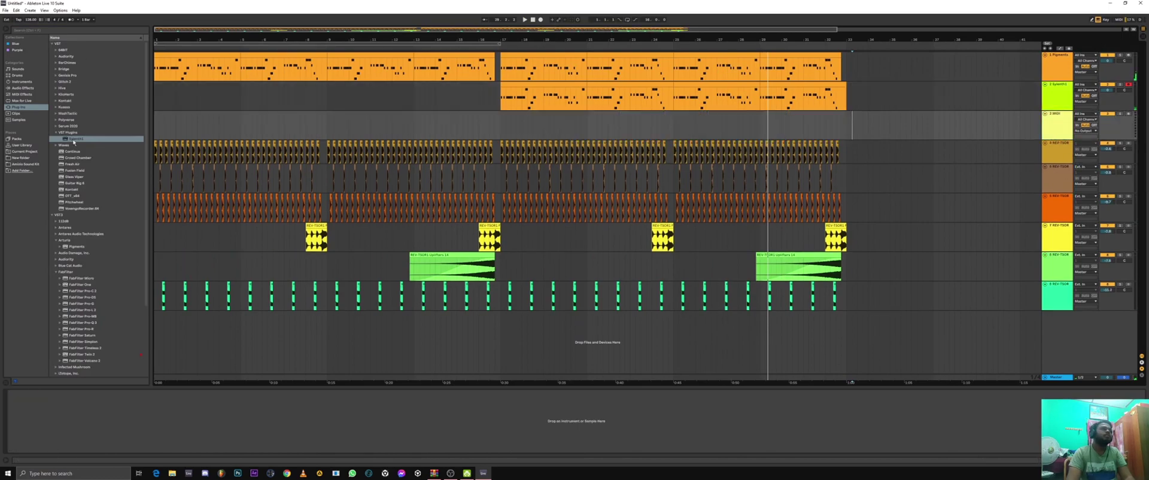
pyautogui.moveTo(74, 140); pyautogui.dragTo(951, 69)
pyautogui.moveTo(1047, 115); pyautogui.dragTo(1047, 114)
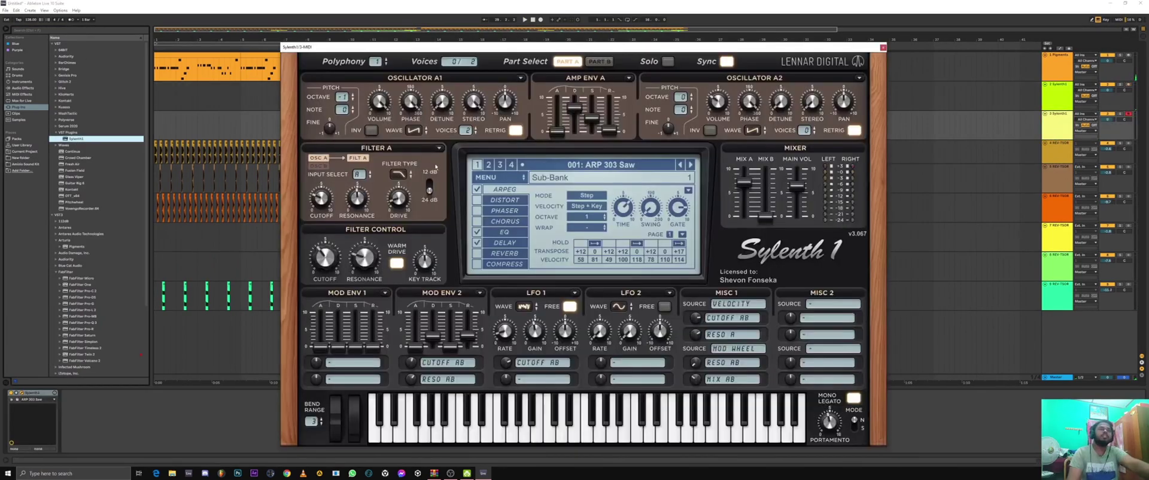
# Step: Load the custom bank Audentity Progressive House Kits 2015 Soundbank into the new Sylenth1
pyautogui.click(529, 175)
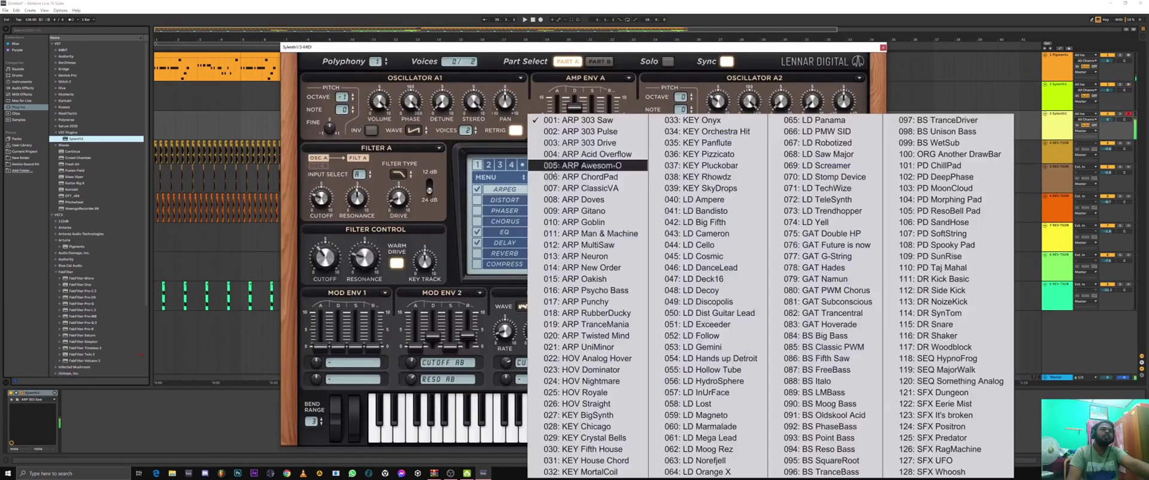
pyautogui.click(499, 178)
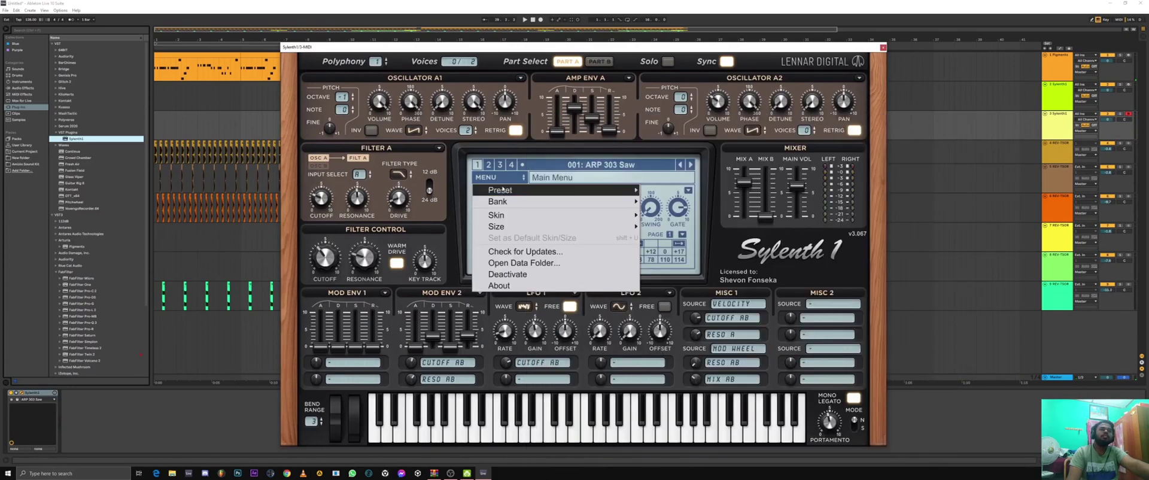
pyautogui.moveTo(538, 202)
pyautogui.moveTo(678, 203)
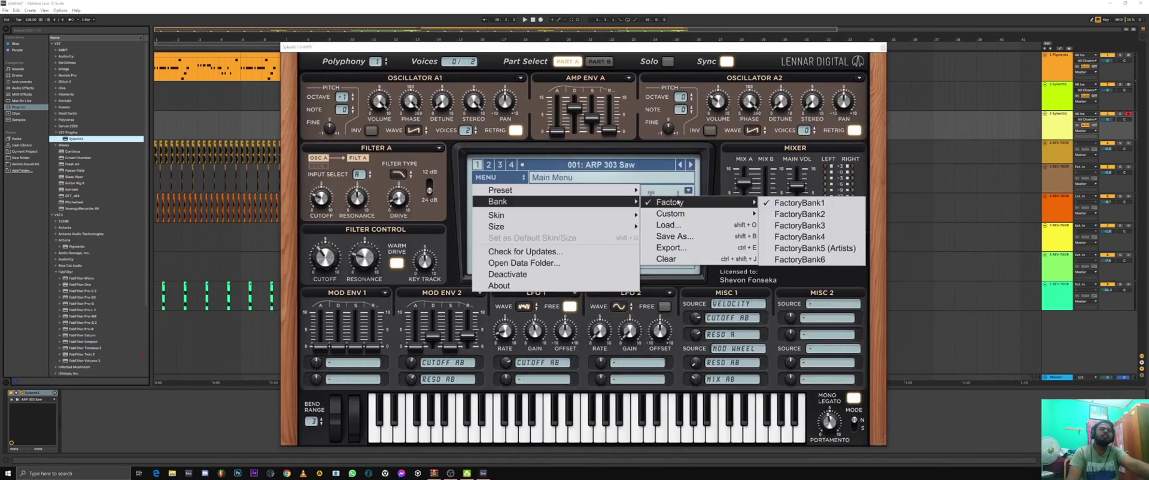
pyautogui.scroll(-15, 841, 270)
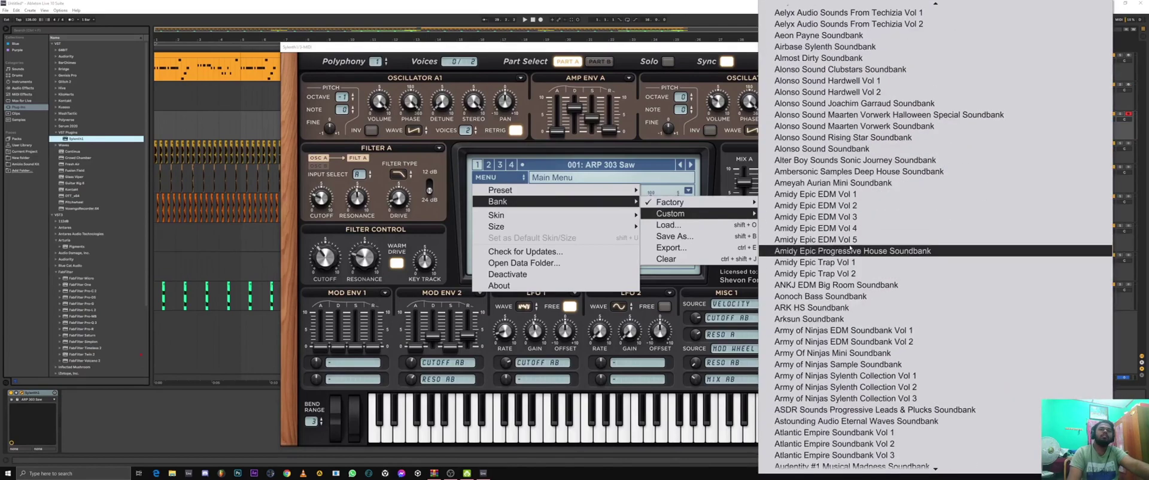
pyautogui.scroll(-8, 841, 269)
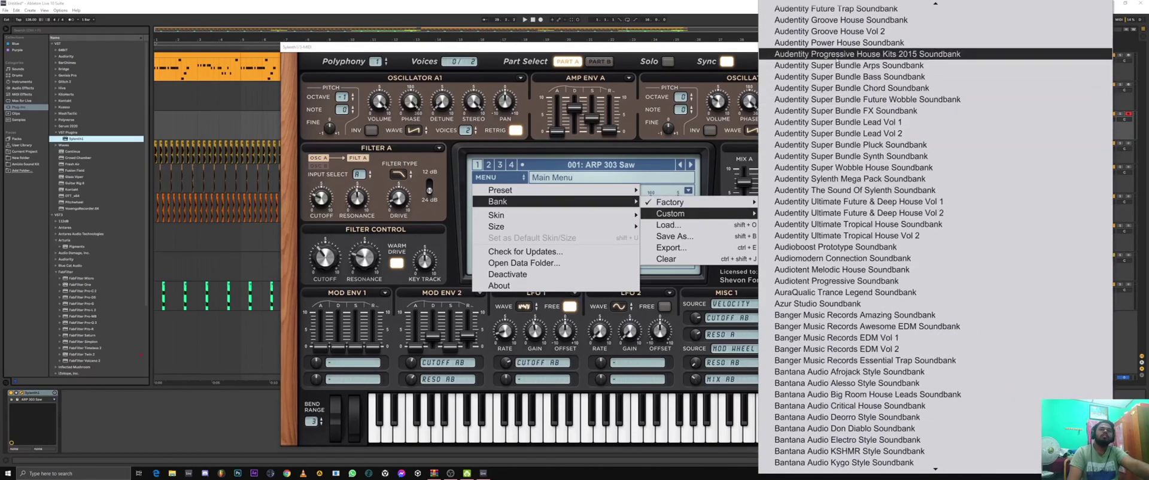
pyautogui.click(841, 54)
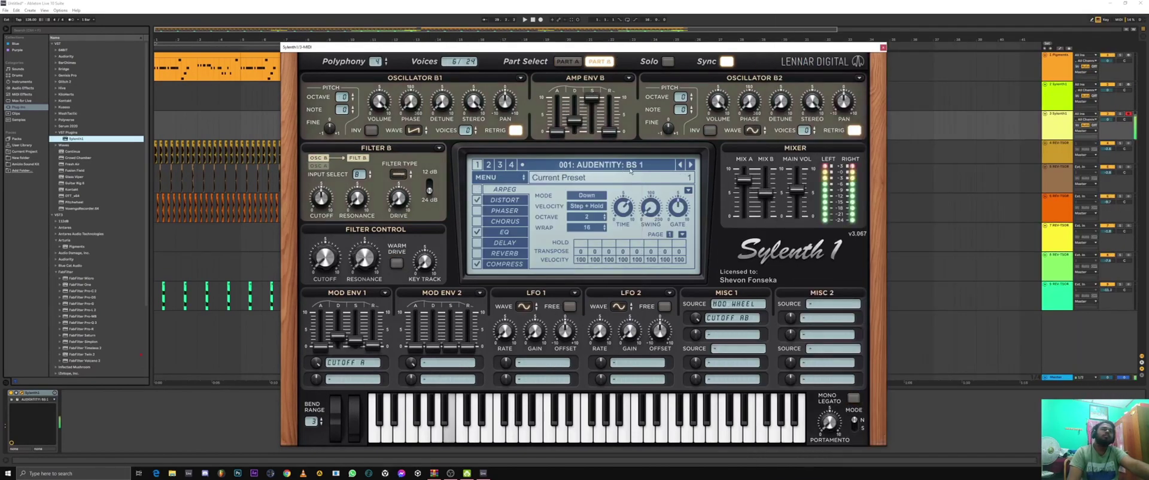
# Step: Audition the bank's Audentity bass presets from BS 1 past BS 12 and return to BS 11
pyautogui.click(667, 165)
pyautogui.click(640, 165)
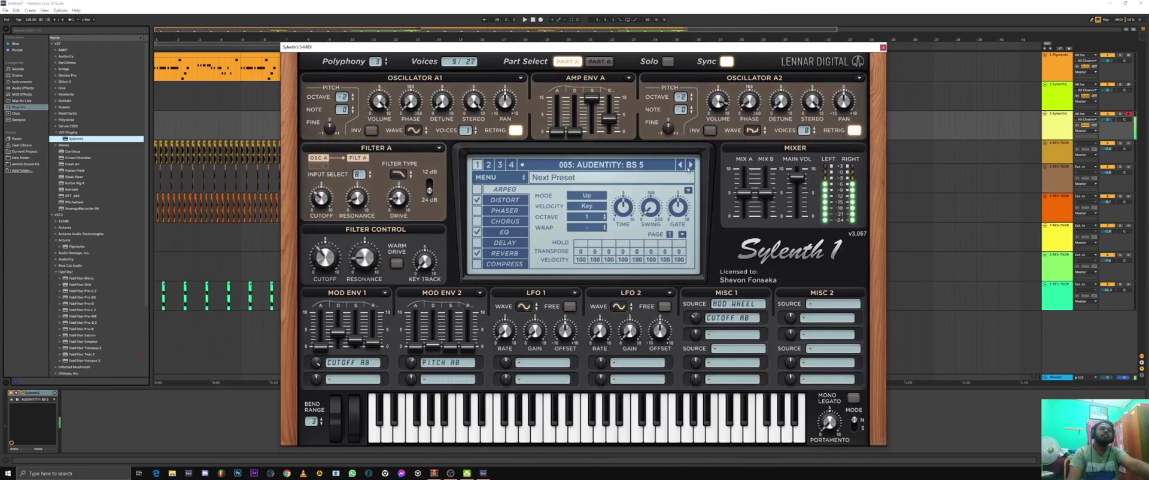
pyautogui.click(690, 167)
pyautogui.click(691, 167)
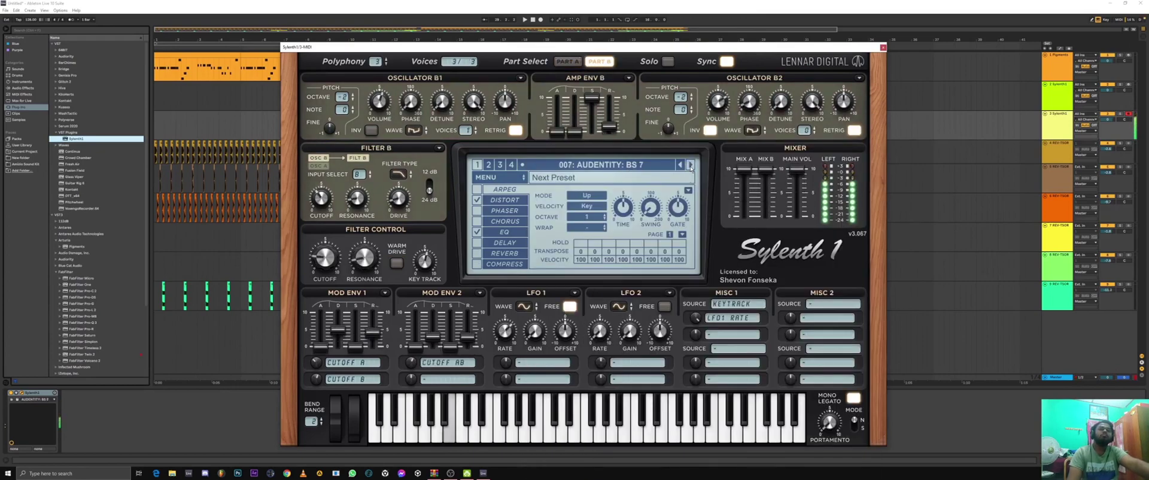
pyautogui.click(691, 167)
pyautogui.click(691, 167)
pyautogui.click(691, 167)
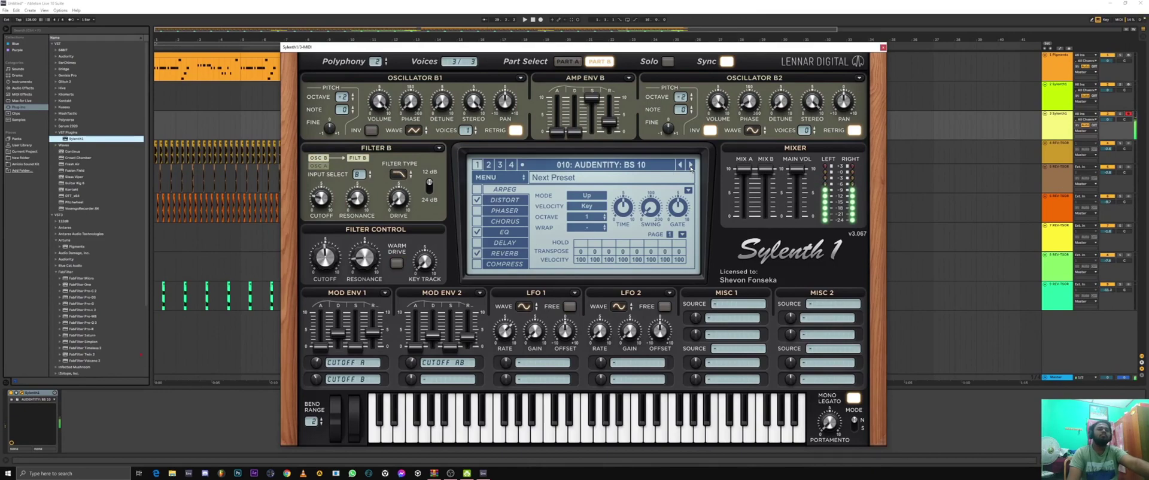
pyautogui.click(691, 167)
pyautogui.click(691, 167)
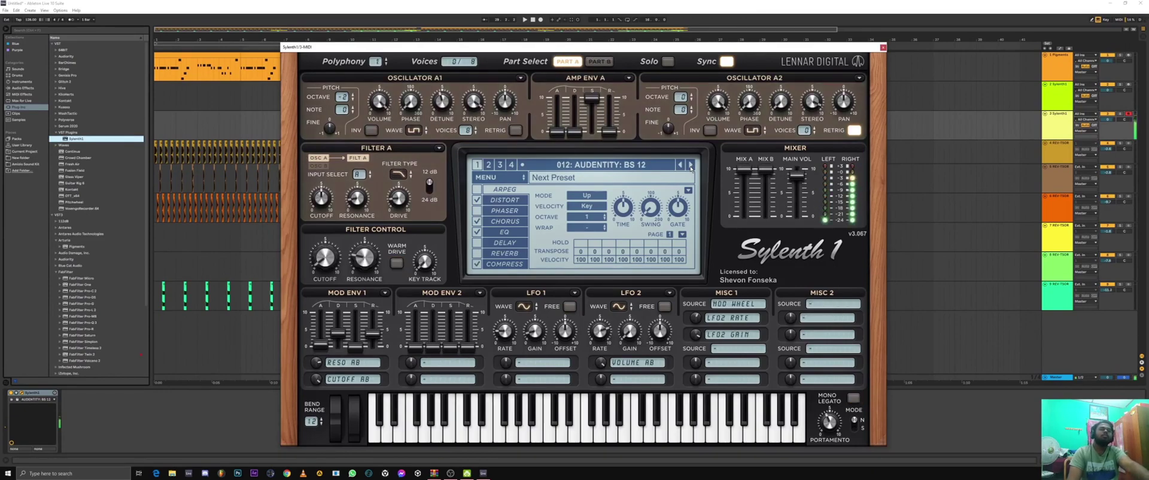
pyautogui.click(691, 168)
pyautogui.click(682, 166)
pyautogui.click(681, 166)
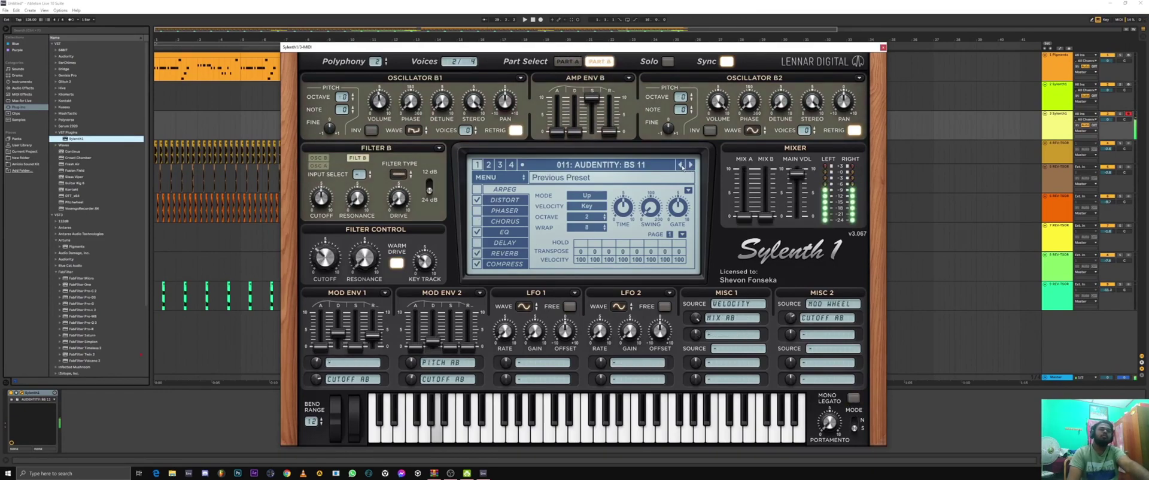
# Step: Close the Sylenth1 window and create an empty one-bar MIDI clip at bar 17 on the Sylenth1 bass track
pyautogui.click(883, 48)
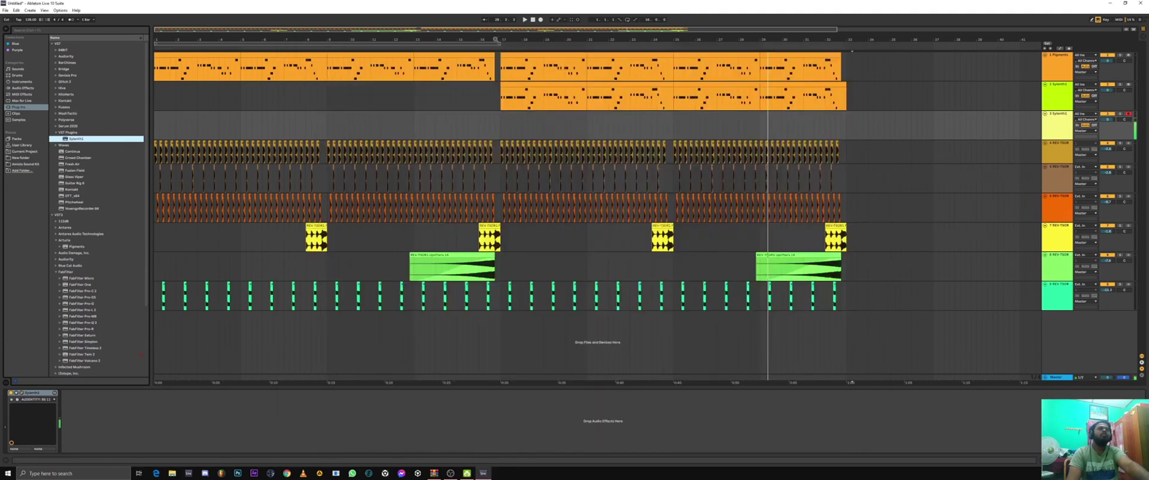
pyautogui.moveTo(500, 31); pyautogui.dragTo(260, 54)
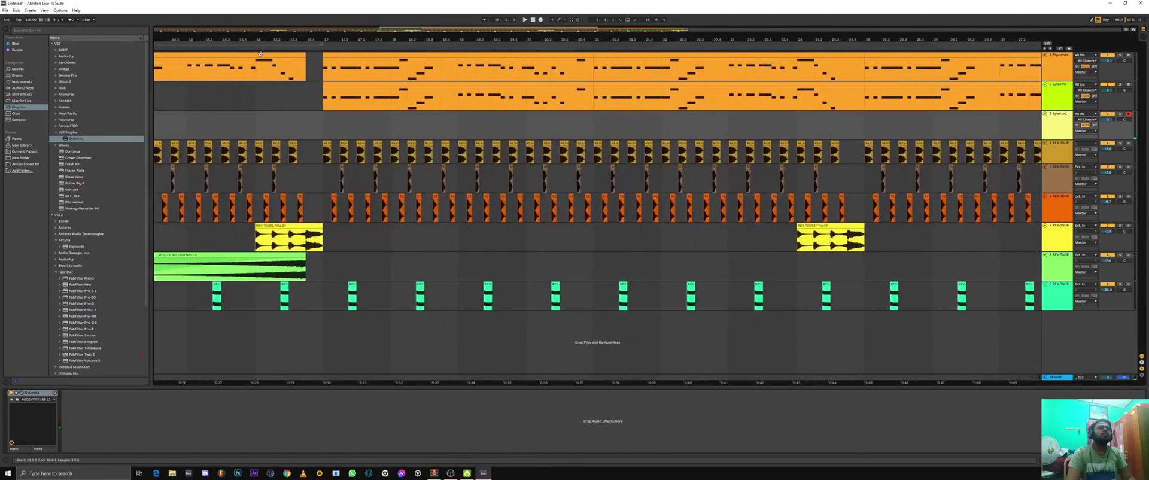
pyautogui.click(248, 49)
pyautogui.moveTo(323, 125); pyautogui.dragTo(391, 133)
pyautogui.hotkey('ctrl', 'shift', 'm')
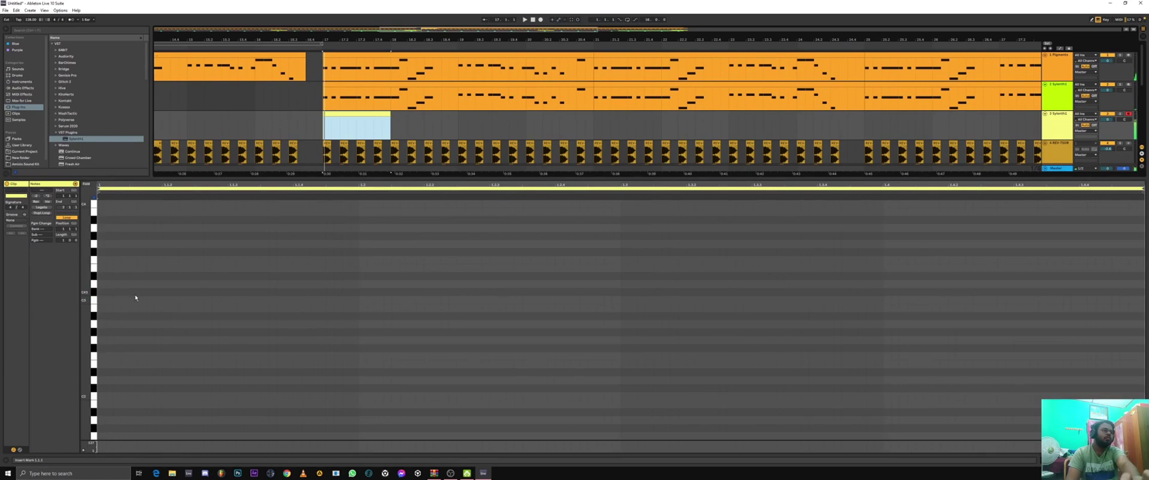
# Step: Add a C# note in the bass clip, one octave below the initial C#, from the first offbeat eighth to beat 2
pyautogui.doubleClick(158, 291)
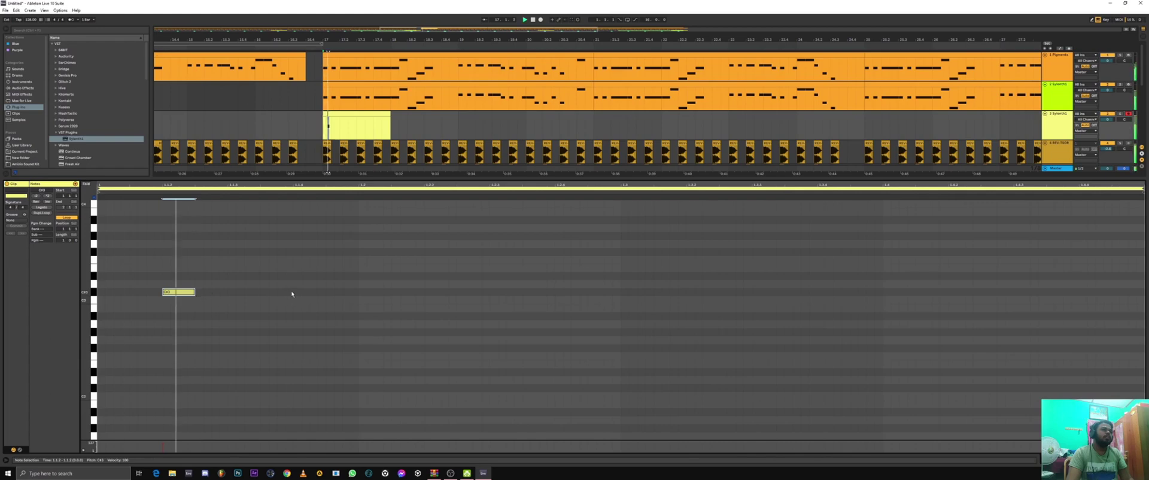
pyautogui.moveTo(181, 294); pyautogui.dragTo(246, 295)
pyautogui.hotkey('shift', 'Down')
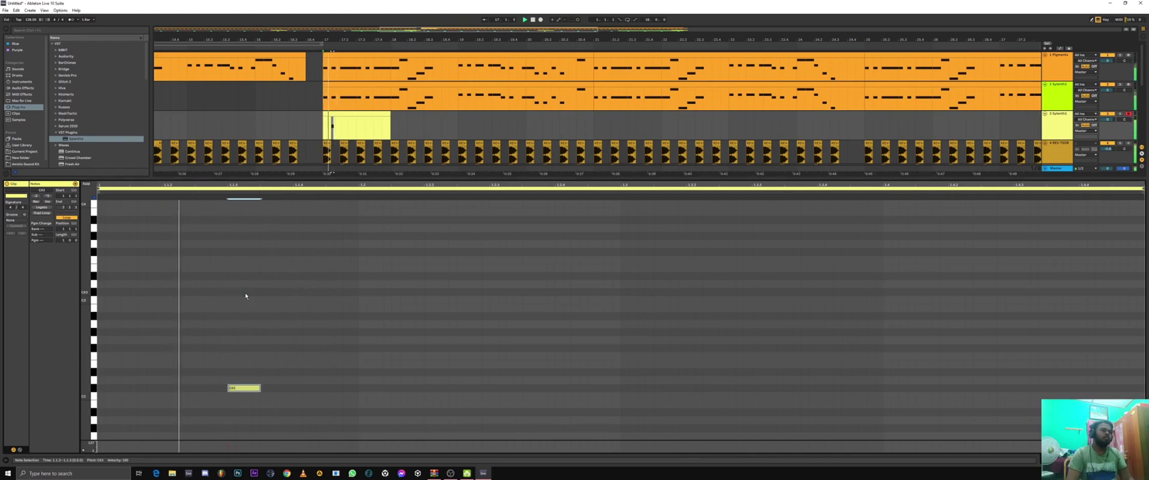
pyautogui.moveTo(260, 387); pyautogui.dragTo(358, 396)
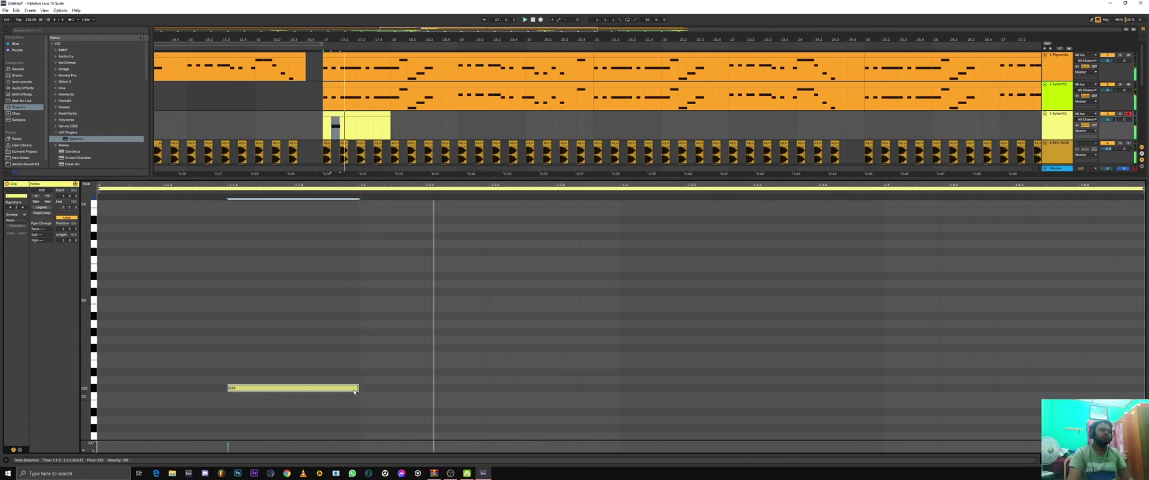
# Step: Add a second C# bass note lasting a sixteenth just before beat 3 and play the part
pyautogui.click(497, 391)
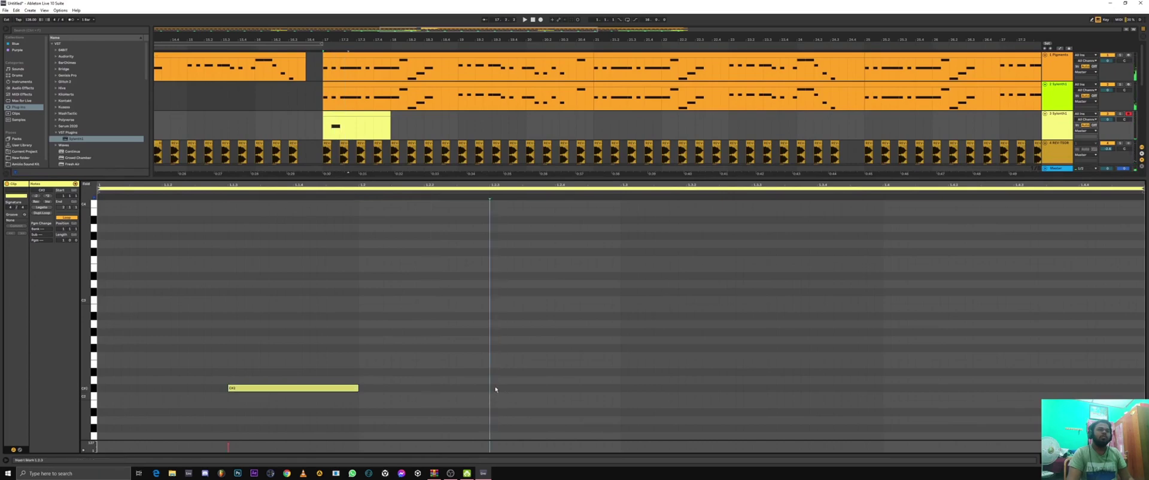
pyautogui.moveTo(549, 387); pyautogui.dragTo(556, 388)
pyautogui.moveTo(523, 387); pyautogui.dragTo(585, 390)
pyautogui.press('space')
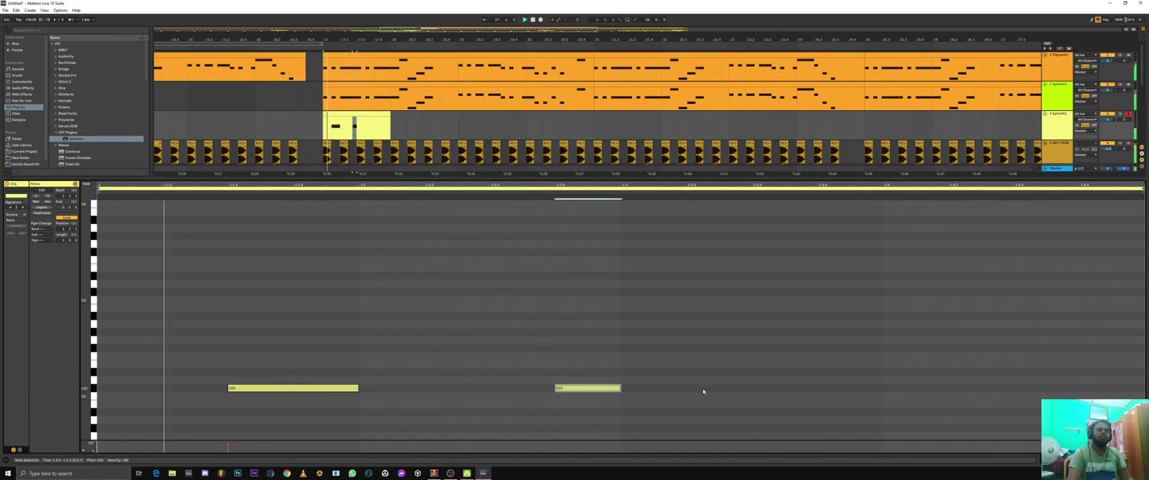
# Step: Add two more C# bass notes, filling the second half of beat 3 and of beat 4, and play the pattern
pyautogui.doubleClick(755, 389)
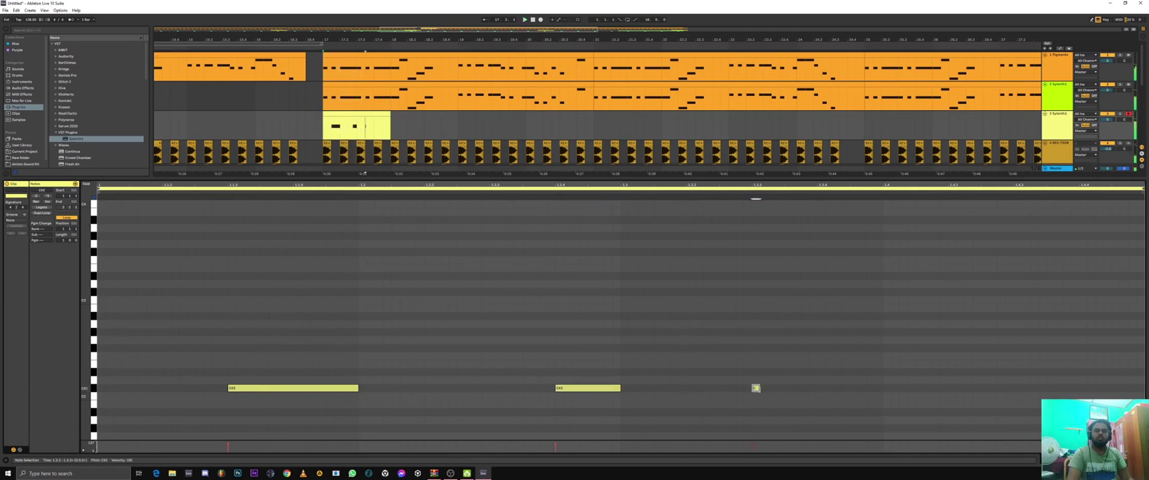
pyautogui.moveTo(758, 388); pyautogui.dragTo(883, 389)
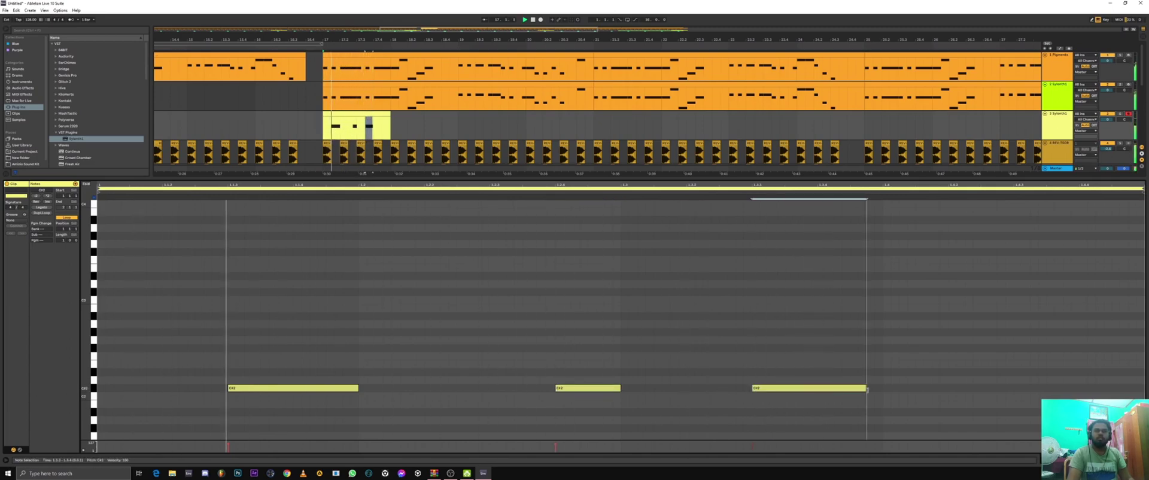
pyautogui.doubleClick(1026, 389)
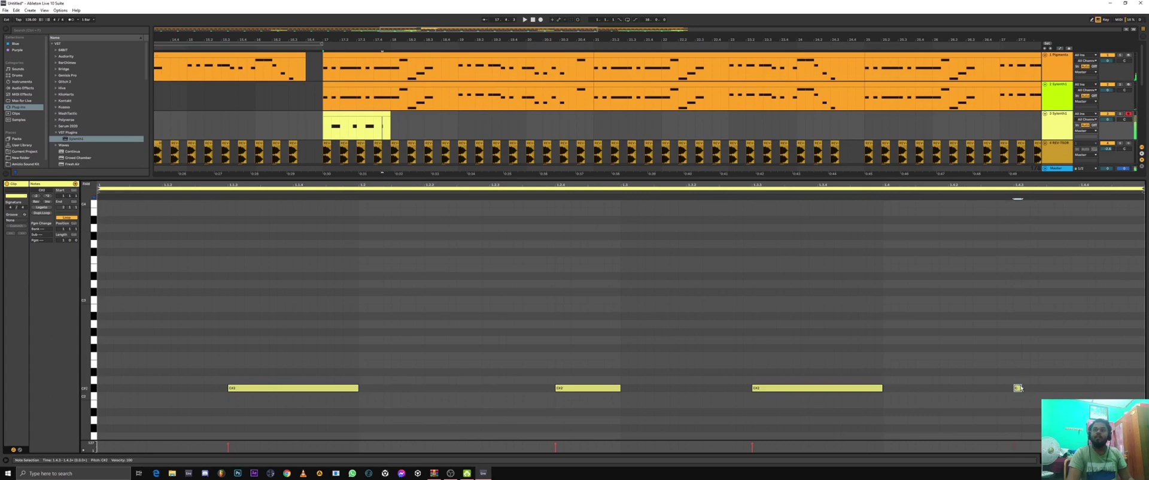
pyautogui.moveTo(1073, 389); pyautogui.dragTo(1134, 394)
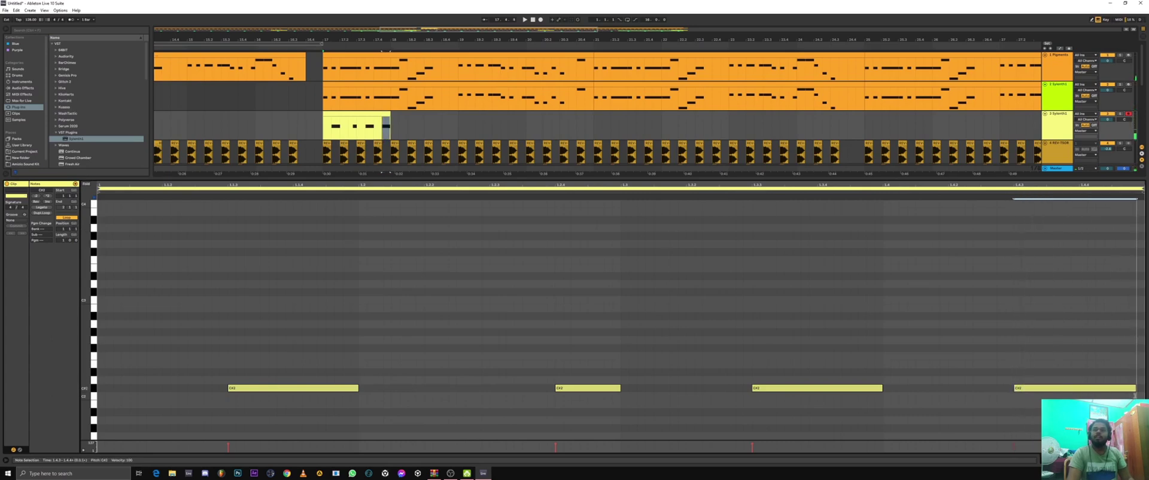
pyautogui.press('space')
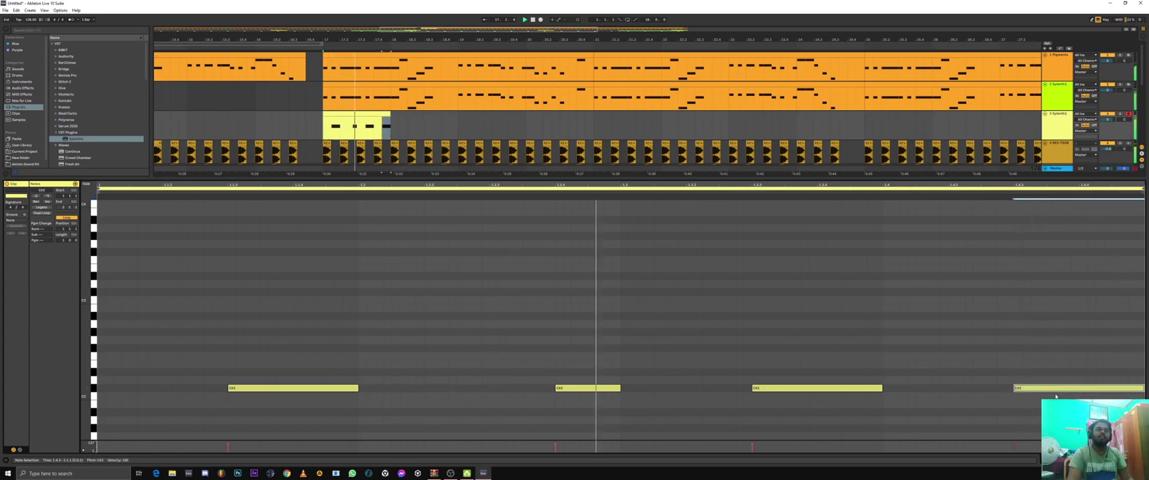
# Step: Duplicate the one-bar bass clip four times so the pattern runs from bar 17 to bar 22
pyautogui.click(353, 113)
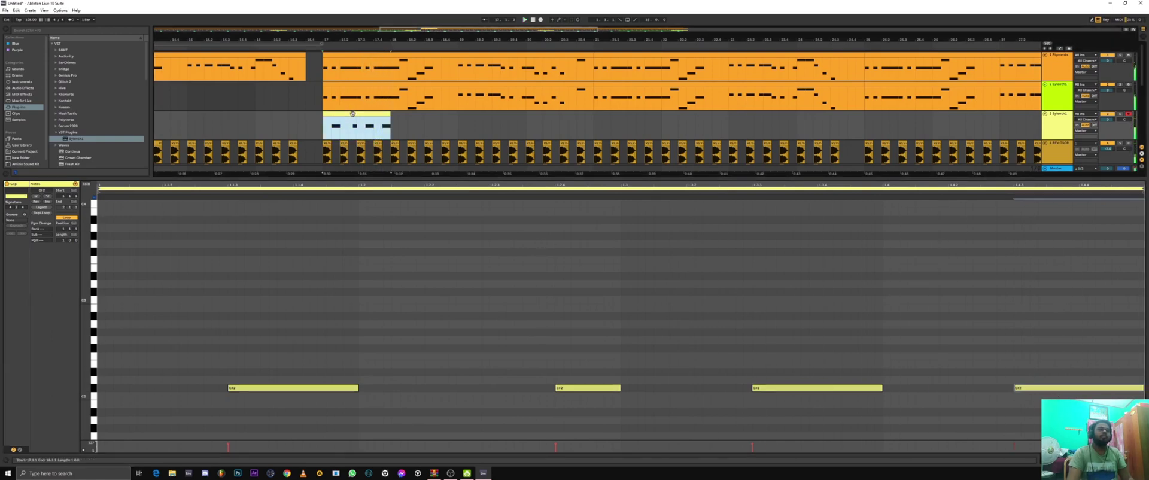
pyautogui.hotkey('ctrl', 'd')
pyautogui.hotkey('ctrl', 'd')
pyautogui.hotkey('ctrl', 'd')
pyautogui.hotkey('ctrl', 'd')
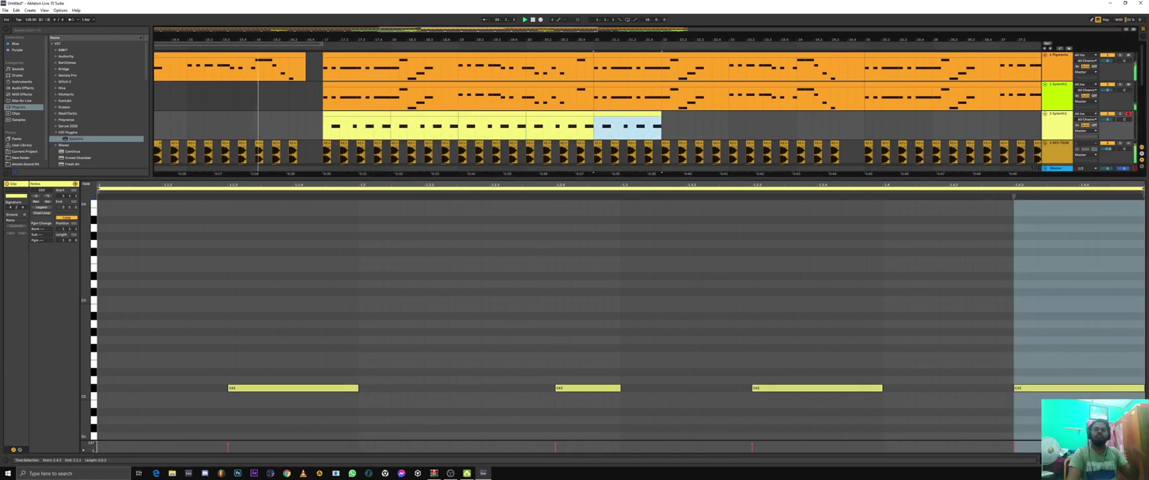
pyautogui.hotkey('ctrl', 'alt', 'l')
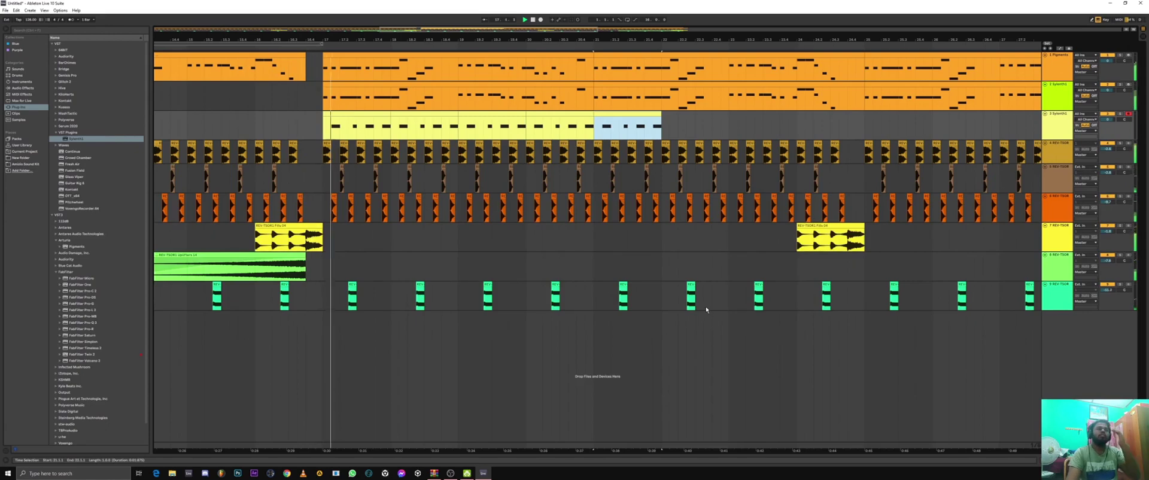
# Step: Transpose all four notes of the bar 19 bass clip up two semitones to D# and play from bar 17
pyautogui.doubleClick(494, 113)
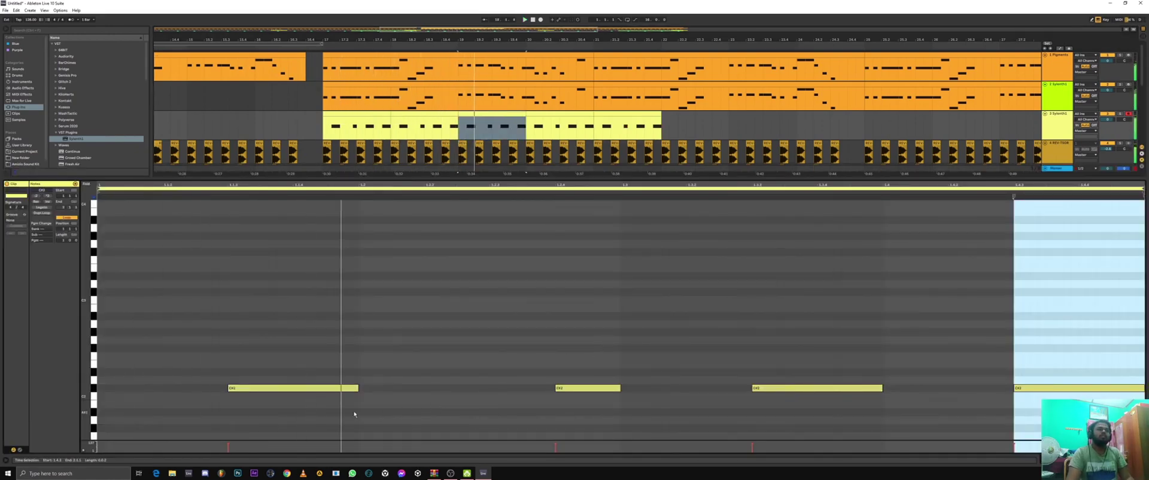
pyautogui.moveTo(324, 384); pyautogui.dragTo(1064, 359)
pyautogui.press('Up')
pyautogui.press('Up')
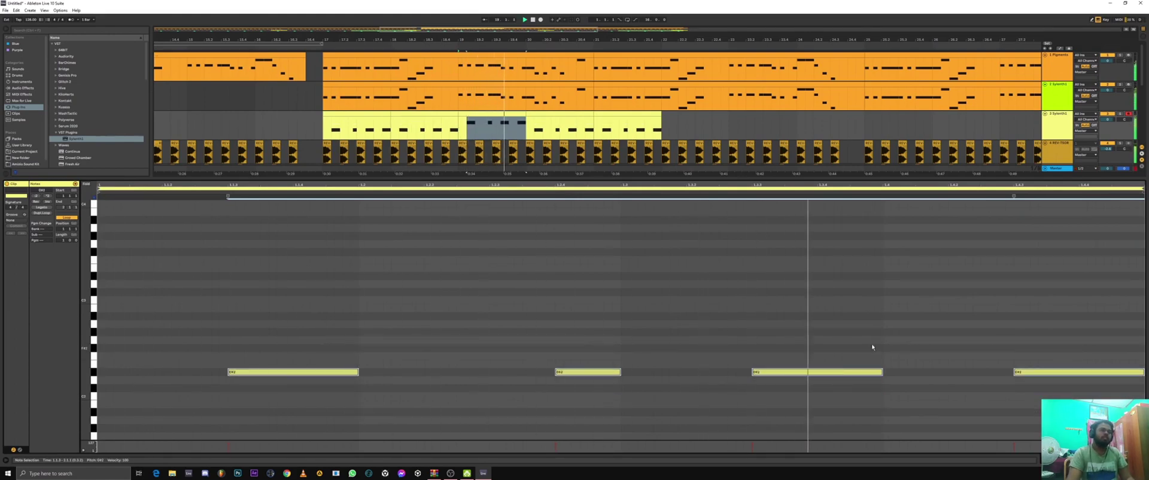
pyautogui.click(322, 47)
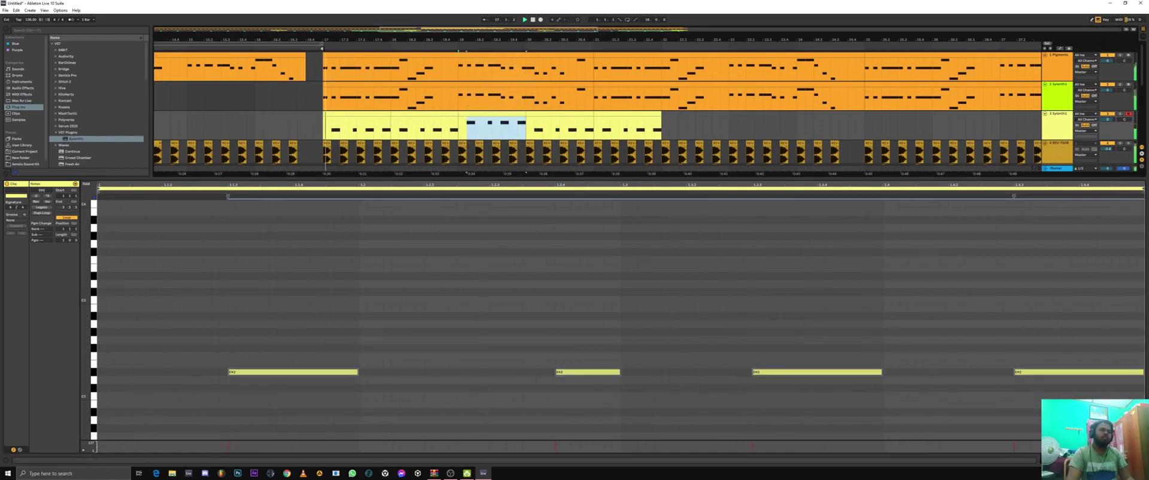
pyautogui.doubleClick(540, 115)
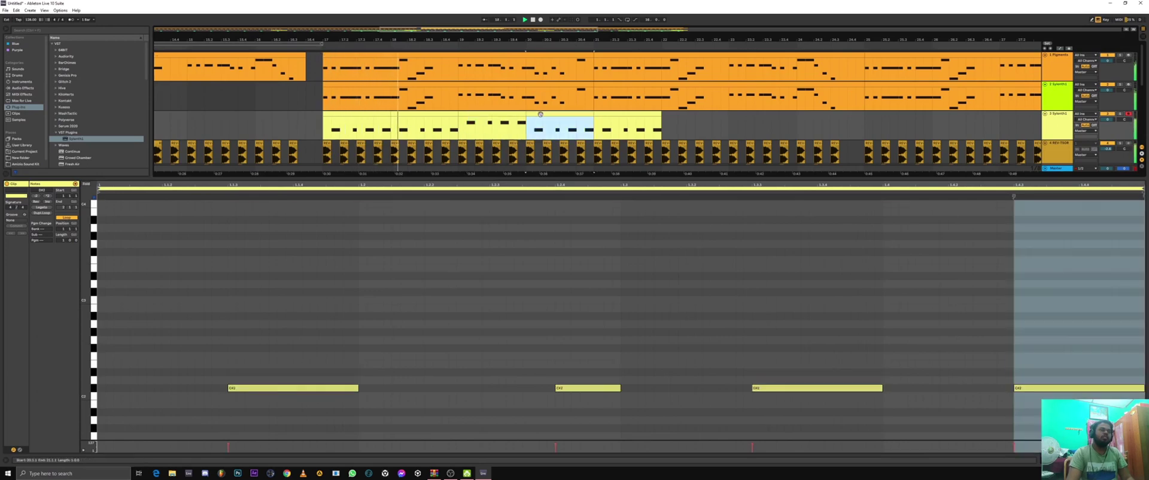
pyautogui.click(541, 114)
pyautogui.hotkey('ctrl', 'a')
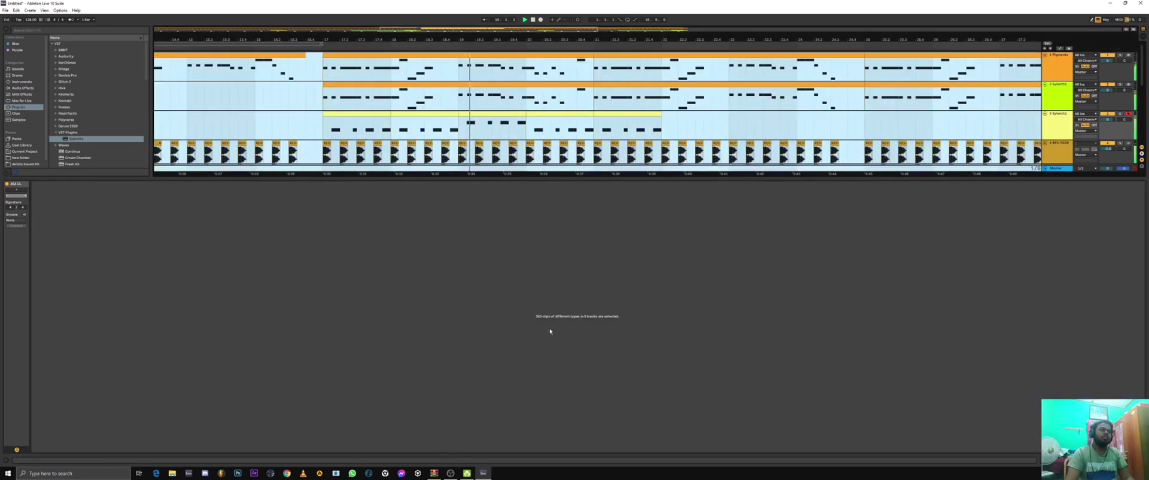
pyautogui.click(549, 112)
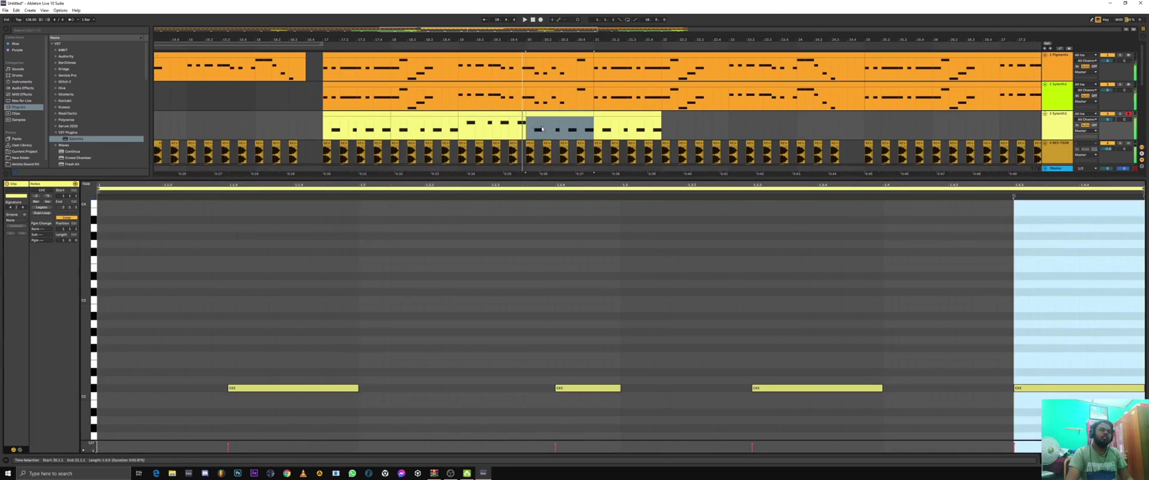
# Step: Try raising the last two notes of the bar 19 bass clip to F, and move them back to D#
pyautogui.click(484, 114)
pyautogui.press('space')
pyautogui.moveTo(784, 372); pyautogui.dragTo(785, 358)
pyautogui.moveTo(1058, 374); pyautogui.dragTo(1027, 357)
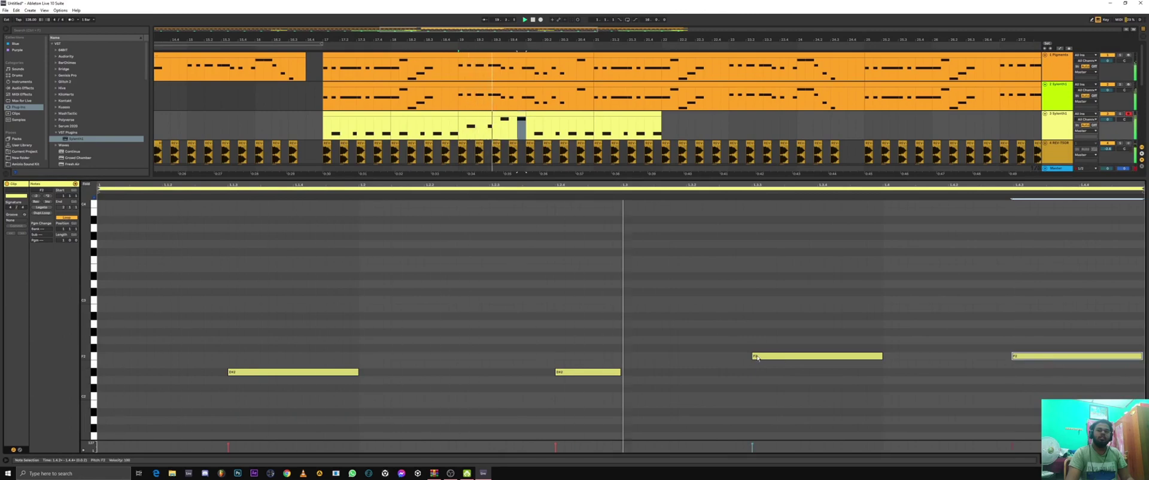
pyautogui.moveTo(758, 358); pyautogui.dragTo(771, 373)
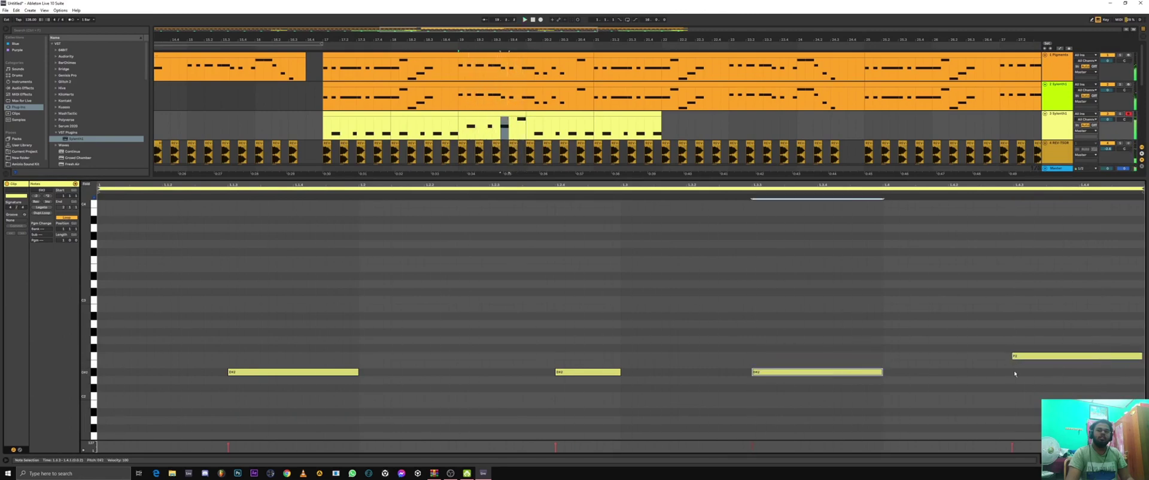
pyautogui.moveTo(1029, 356); pyautogui.dragTo(1030, 372)
# Step: Play the arrangement from bar 17 to check how the bar 19 bass notes fit the melody
pyautogui.press('space')
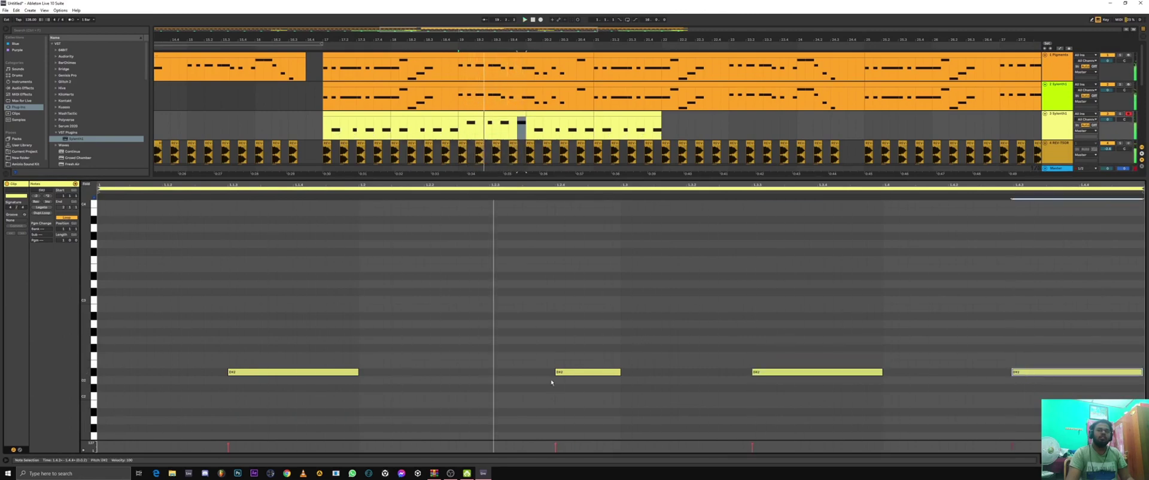
pyautogui.hotkey('ctrl', 'a')
pyautogui.click(323, 47)
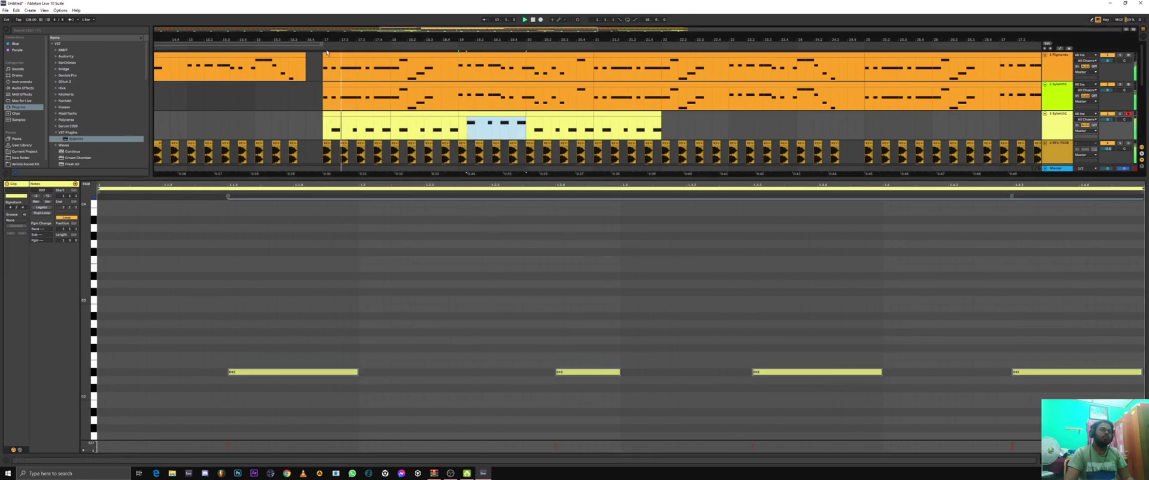
pyautogui.press('Down')
pyautogui.press('Up')
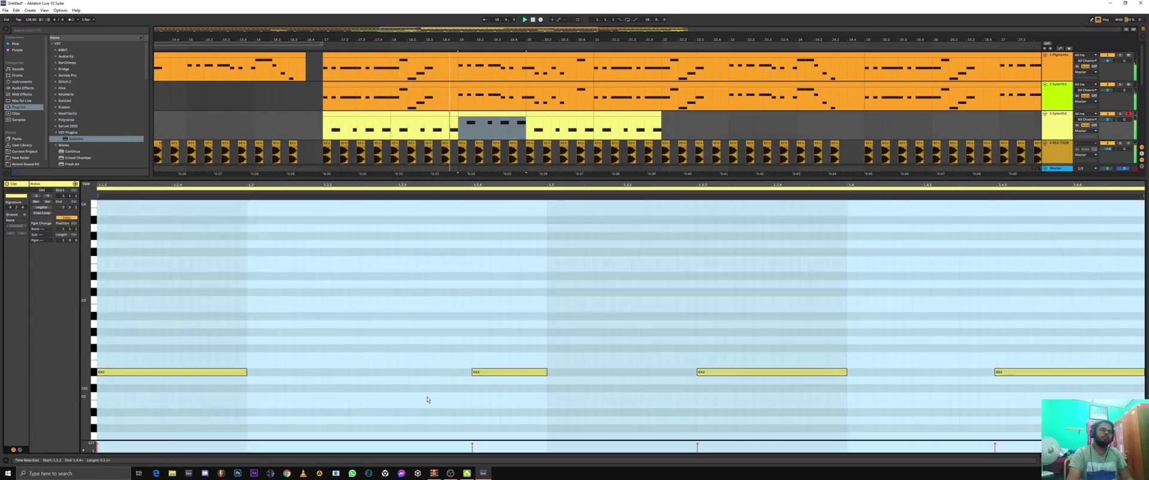
pyautogui.click(426, 398)
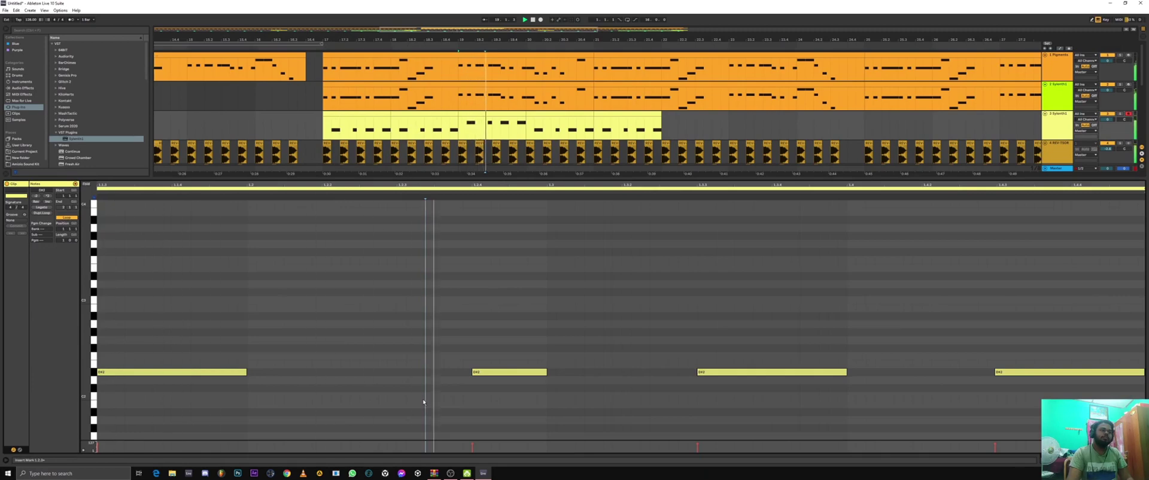
pyautogui.press('space')
# Step: Transpose all notes of the bar 20 bass clip down to G#
pyautogui.doubleClick(554, 113)
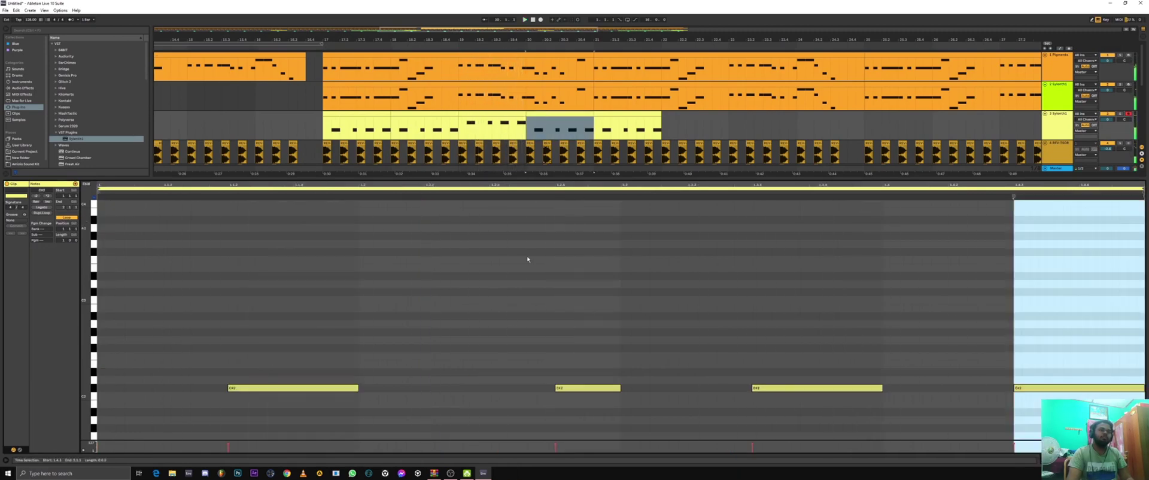
pyautogui.hotkey('ctrl', 'a')
pyautogui.press('Down')
pyautogui.press('Down')
pyautogui.press('Down')
pyautogui.press('Down')
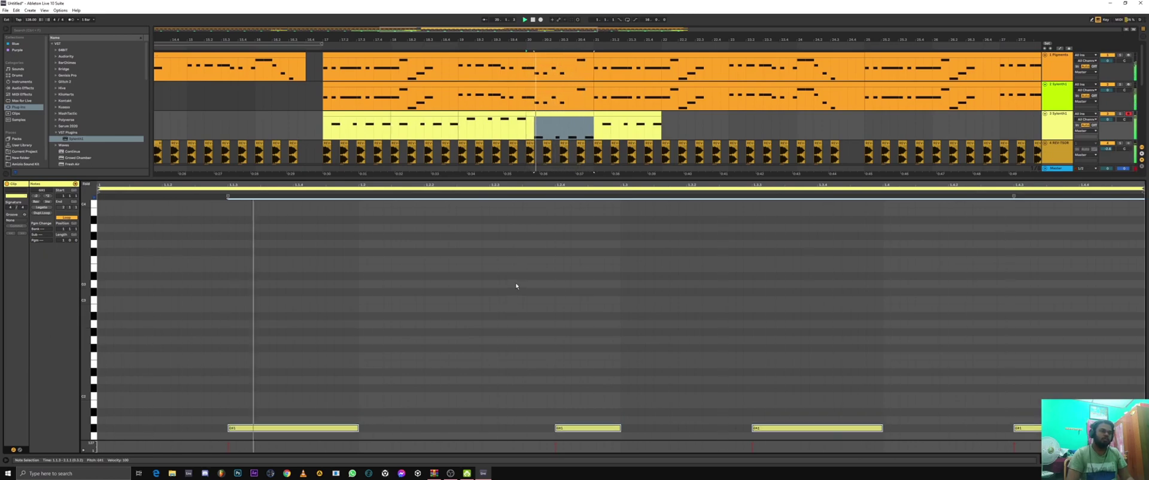
# Step: Try higher pitches for the bar 20 bass notes, stepping up through A#, D, F# and G, and return them to the low G#
pyautogui.press('Up')
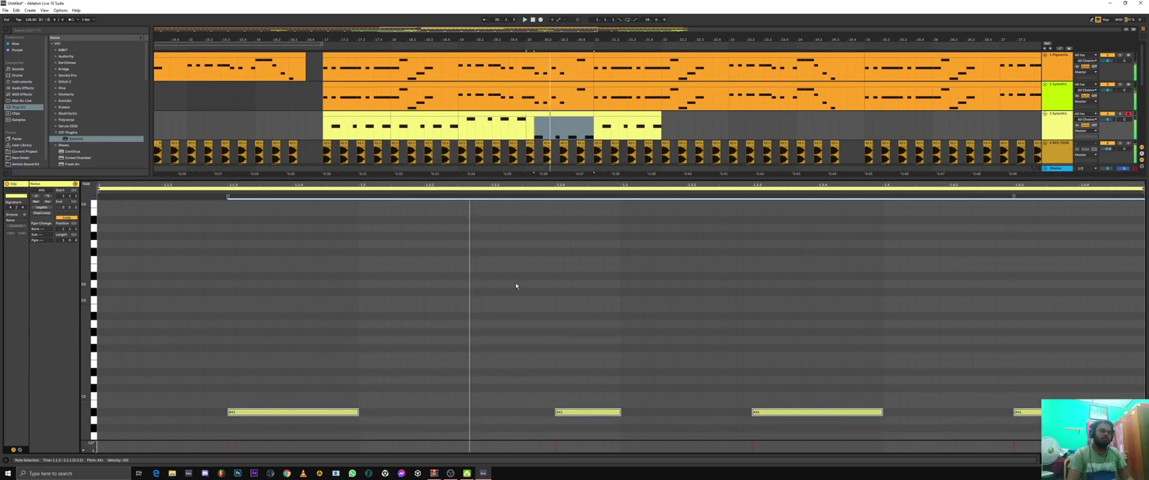
pyautogui.press('Up')
pyautogui.press('Up')
pyautogui.press('Up')
pyautogui.press('Up')
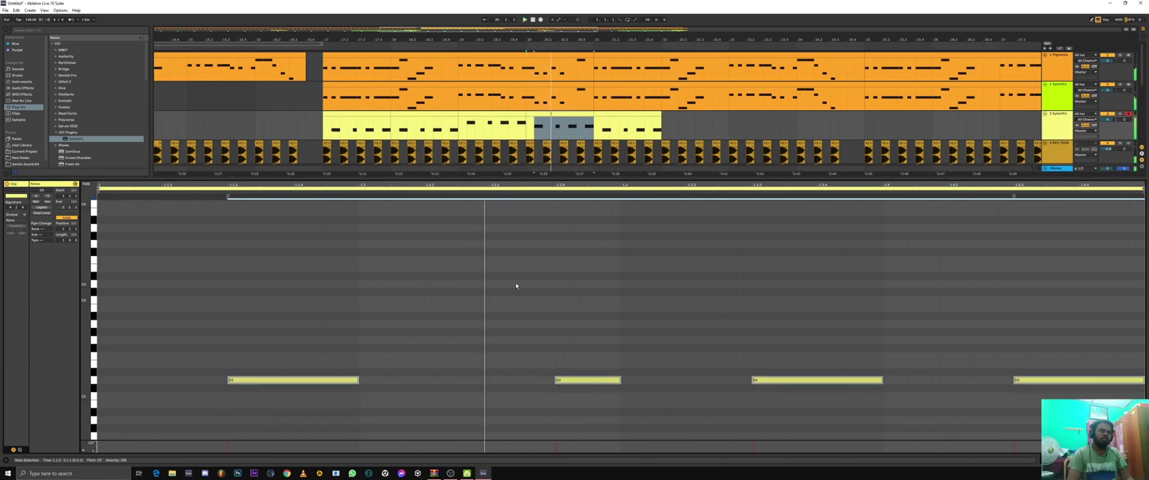
pyautogui.press('Up')
pyautogui.press('Up')
pyautogui.press('Up')
pyautogui.press('Up')
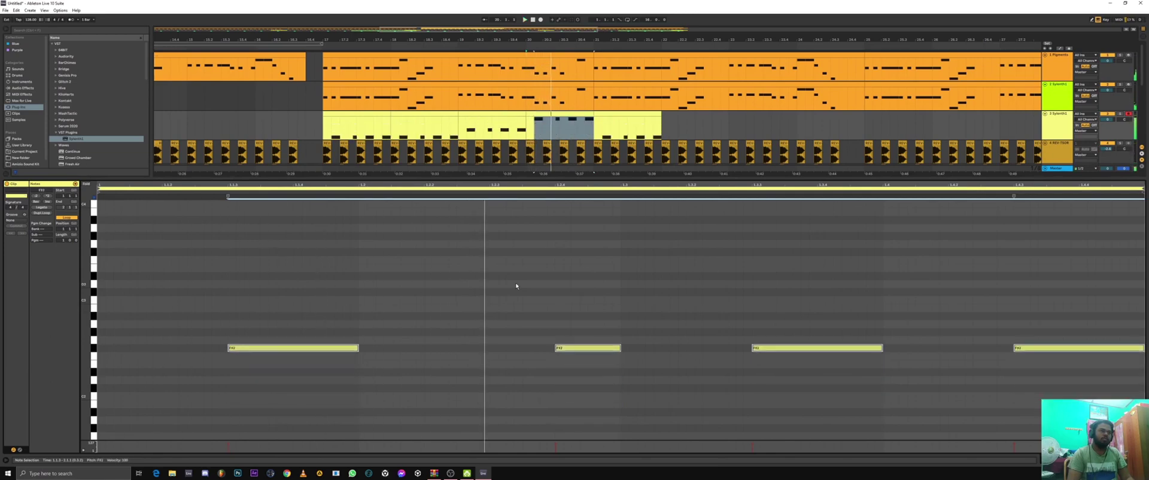
pyautogui.press('Up')
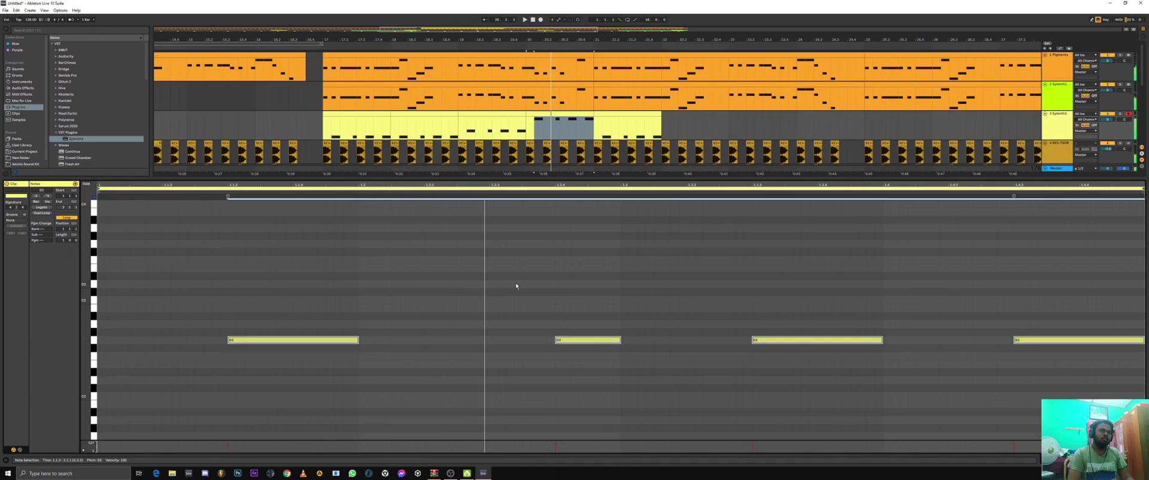
pyautogui.press('Up')
pyautogui.hotkey('shift', 'Down')
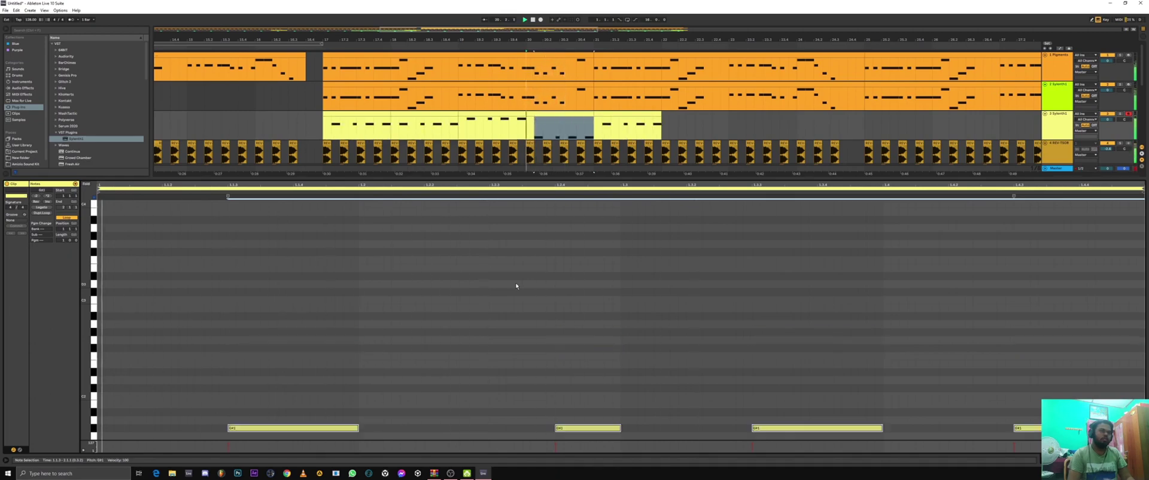
# Step: Delete the bar 21 bass clip and duplicate the four-bar bassline from bars 17–20 three times to cover the melody section
pyautogui.click(612, 114)
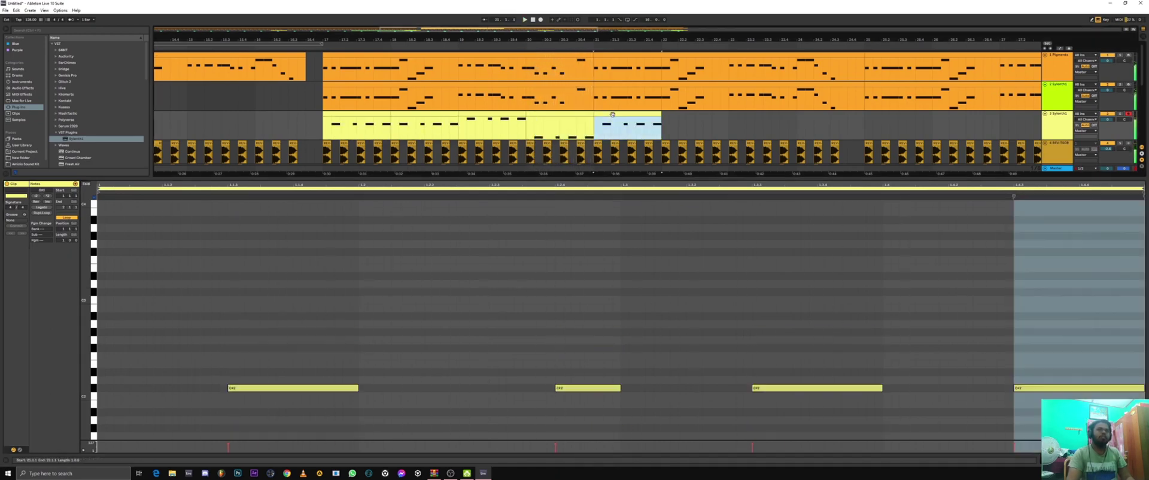
pyautogui.press('Delete')
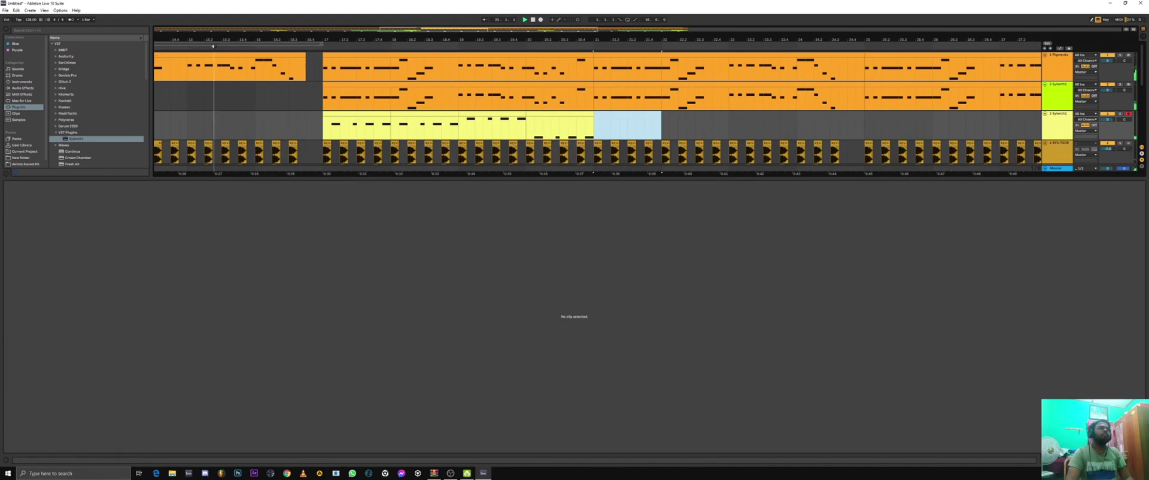
pyautogui.moveTo(586, 123); pyautogui.dragTo(326, 129)
pyautogui.hotkey('ctrl', 'd')
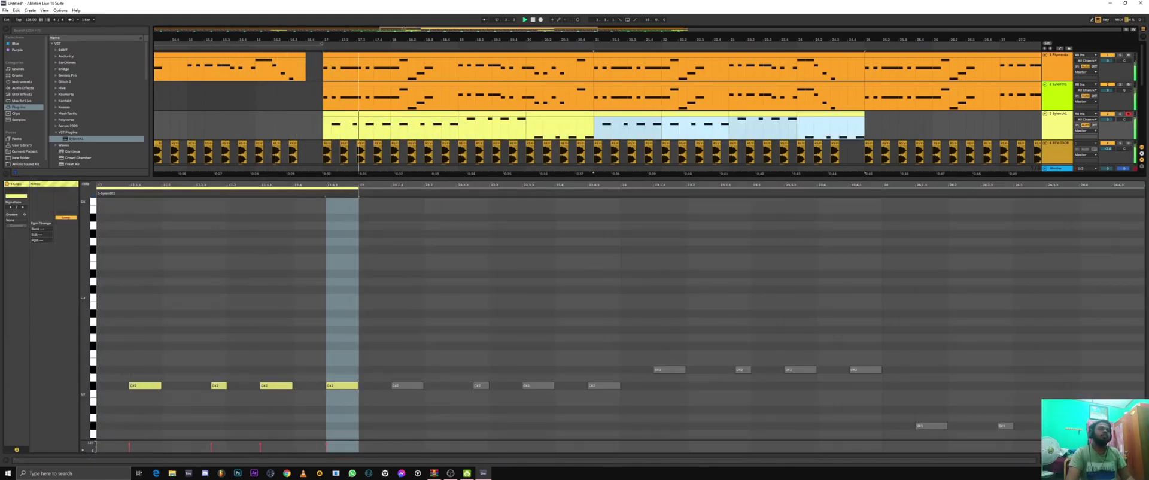
pyautogui.scroll(-3, 344, 128)
pyautogui.hotkey('ctrl', 'd')
pyautogui.hotkey('ctrl', 'd')
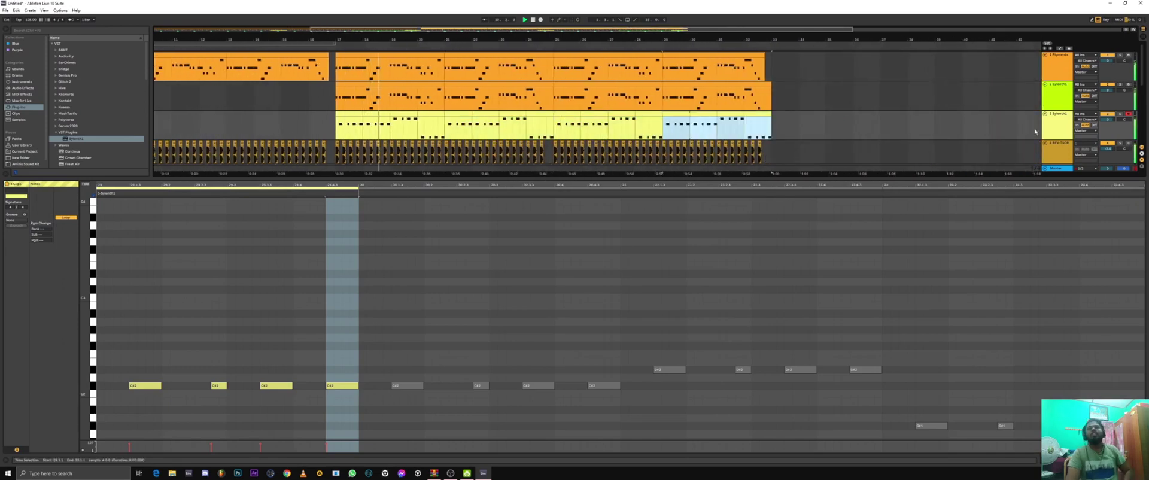
pyautogui.hotkey('ctrl', 'alt', 'l')
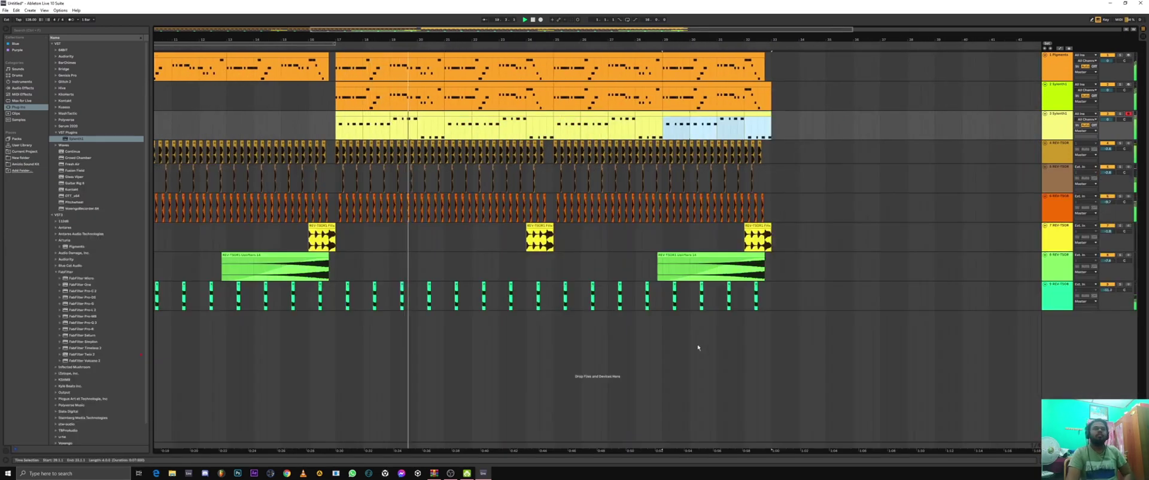
pyautogui.click(872, 185)
pyautogui.click(1057, 67)
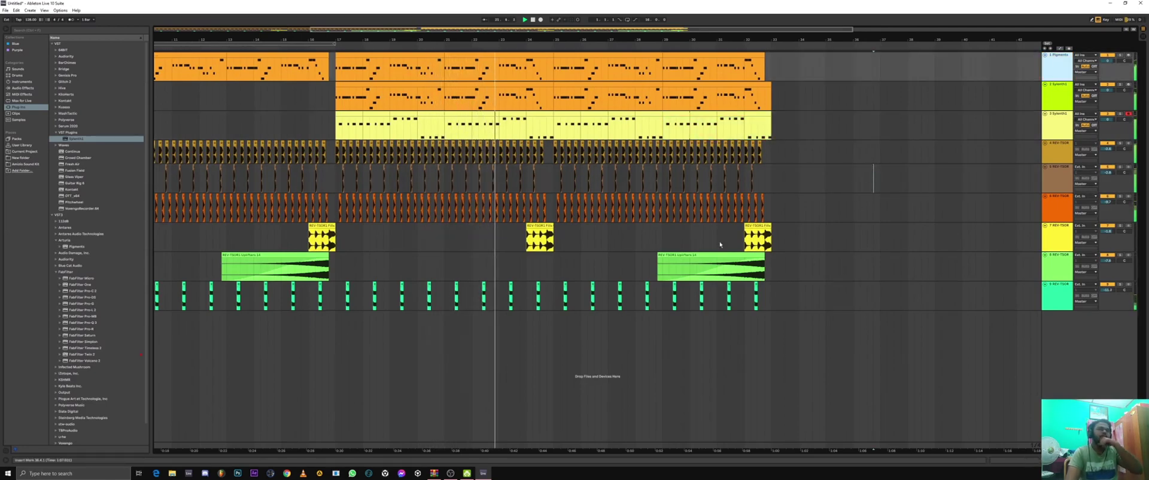
pyautogui.click(535, 226)
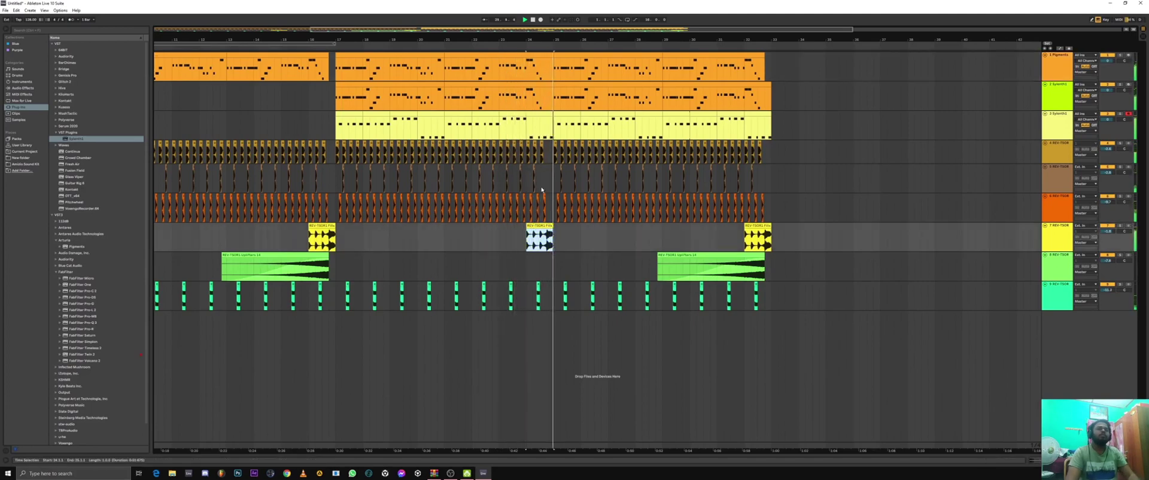
pyautogui.click(1051, 75)
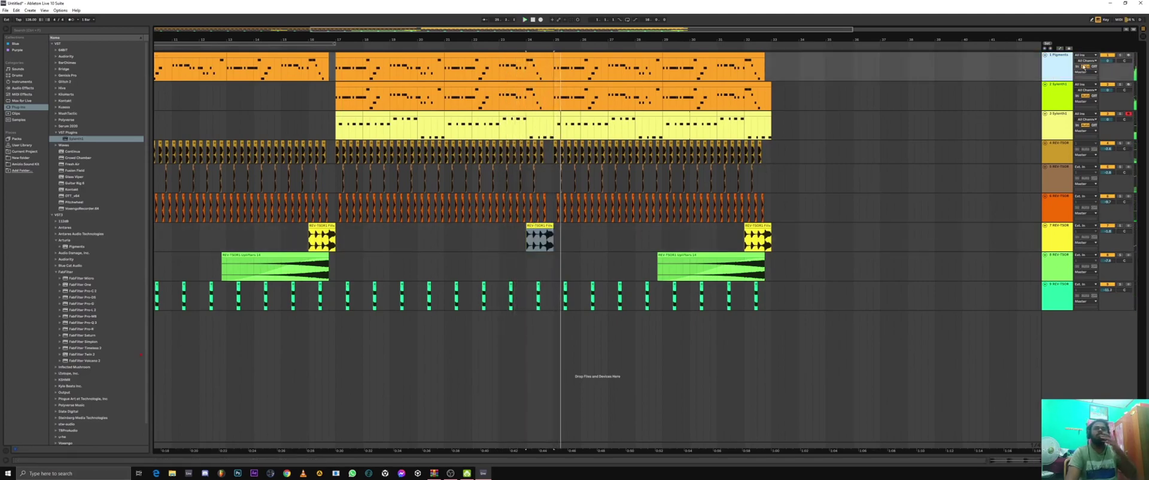
pyautogui.keyDown('shift'); pyautogui.click(1060, 92); pyautogui.keyUp('shift')
pyautogui.keyDown('shift'); pyautogui.click(1071, 129); pyautogui.keyUp('shift')
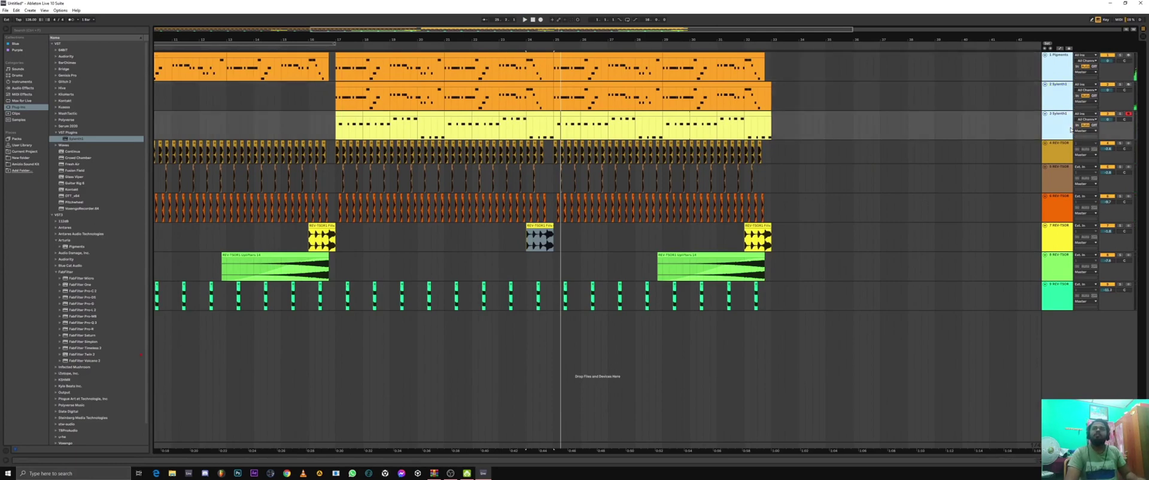
pyautogui.click(989, 187)
pyautogui.click(1053, 62)
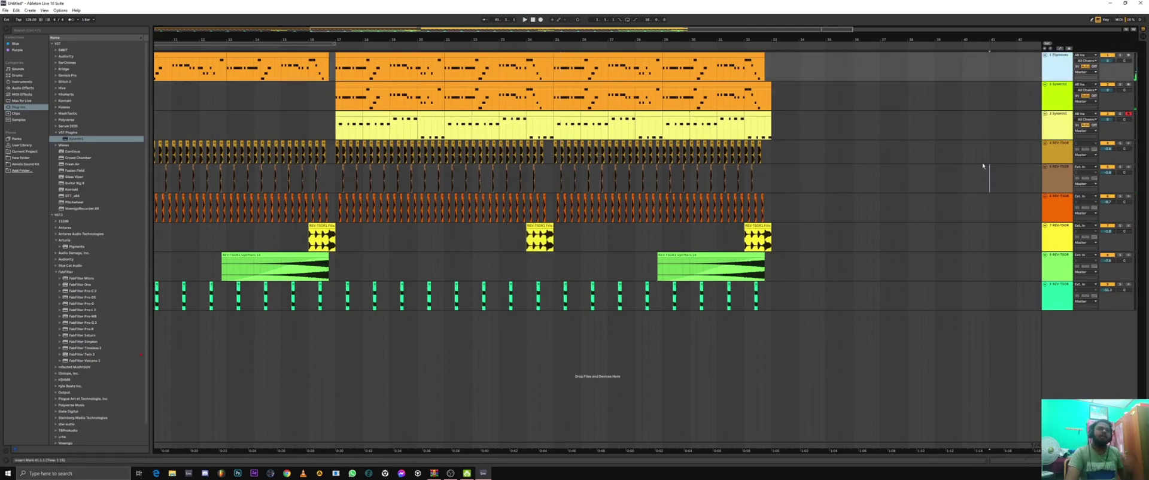
pyautogui.click(1051, 128)
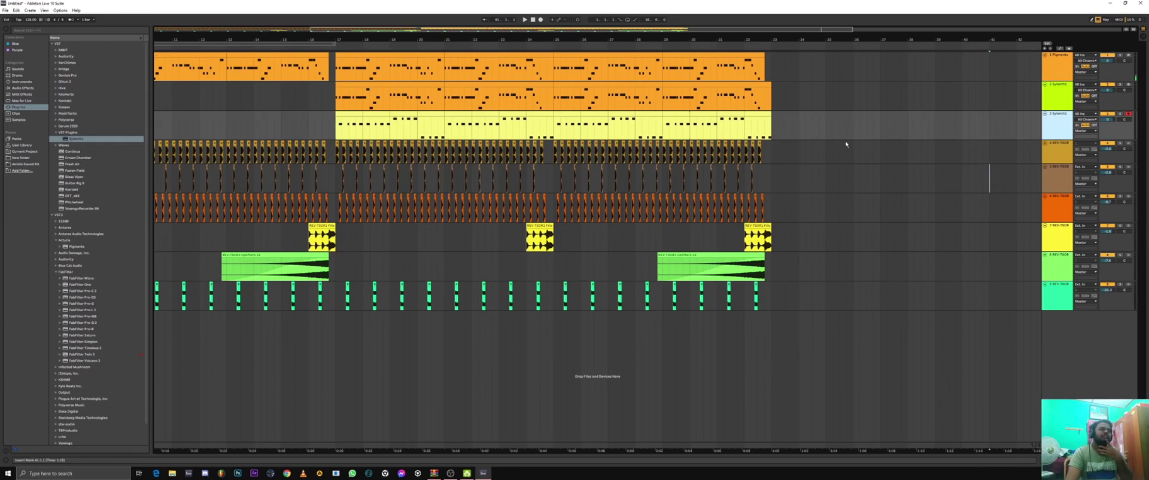
# Step: Move the last two tracks, with the light green and teal sample clips, directly below the Sylenth1 bass track
pyautogui.click(1047, 269)
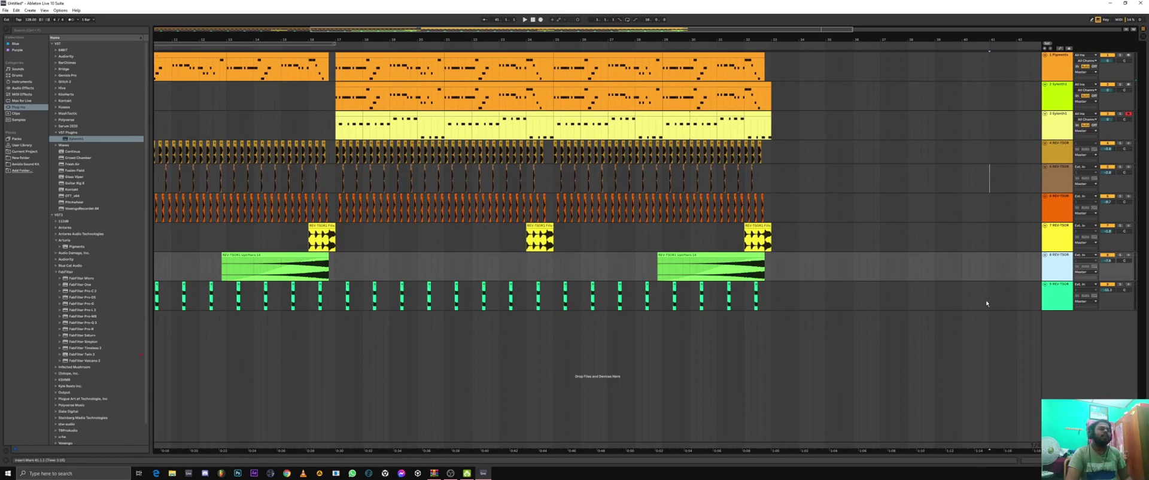
pyautogui.click(1047, 306)
pyautogui.moveTo(1057, 277); pyautogui.dragTo(1053, 145)
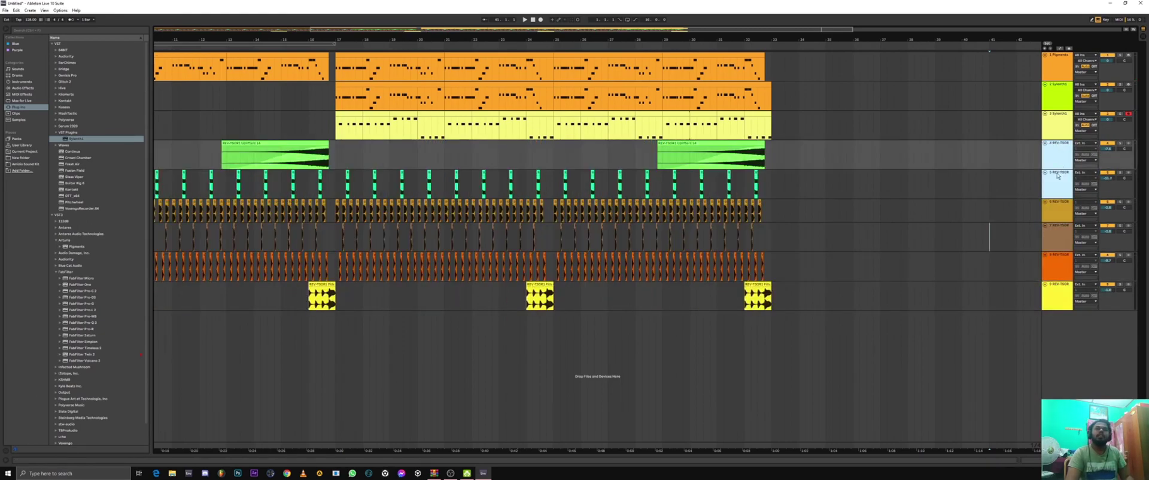
pyautogui.click(1045, 114)
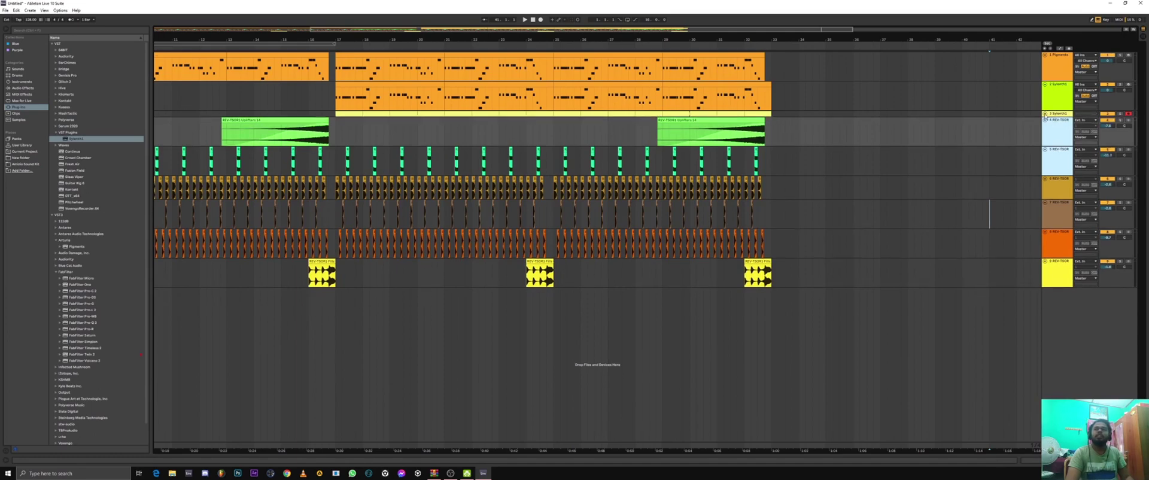
pyautogui.click(1046, 114)
pyautogui.keyDown('ctrl'); pyautogui.click(1049, 126); pyautogui.keyUp('ctrl')
pyautogui.keyDown('ctrl'); pyautogui.click(1052, 97); pyautogui.keyUp('ctrl')
pyautogui.keyDown('ctrl'); pyautogui.click(1055, 69); pyautogui.keyUp('ctrl')
pyautogui.rightClick(1054, 67)
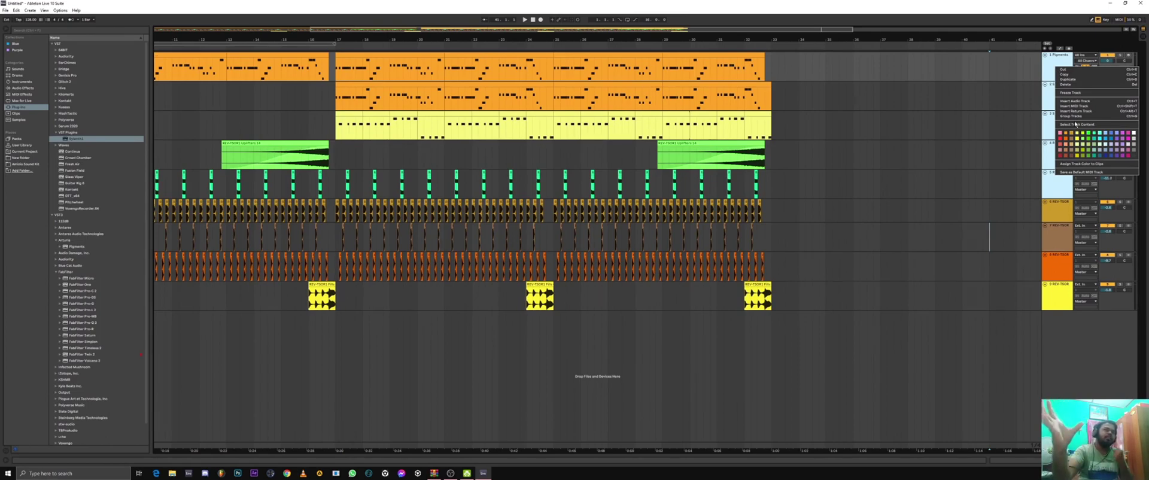
pyautogui.click(1071, 116)
pyautogui.doubleClick(1050, 59)
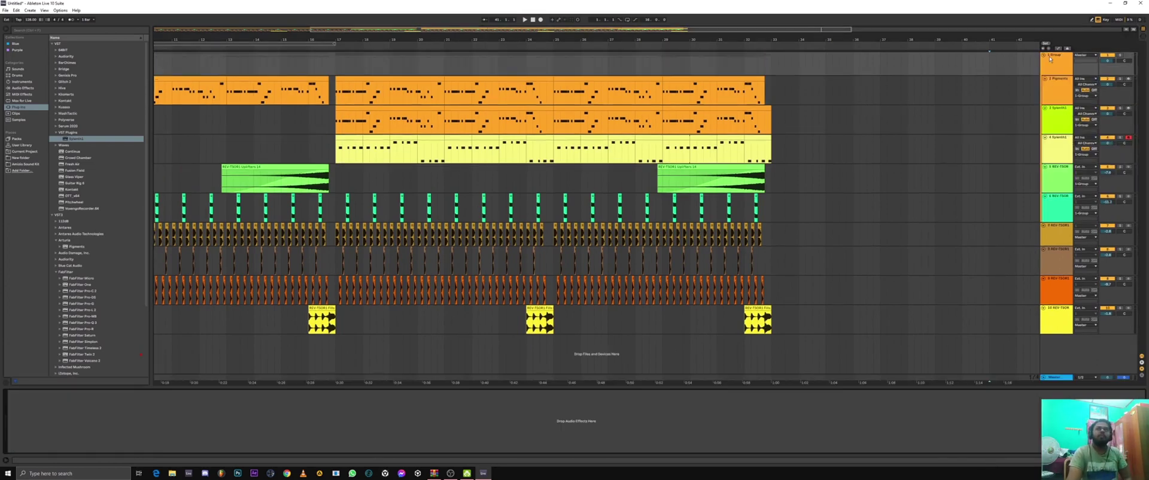
pyautogui.rightClick(1051, 58)
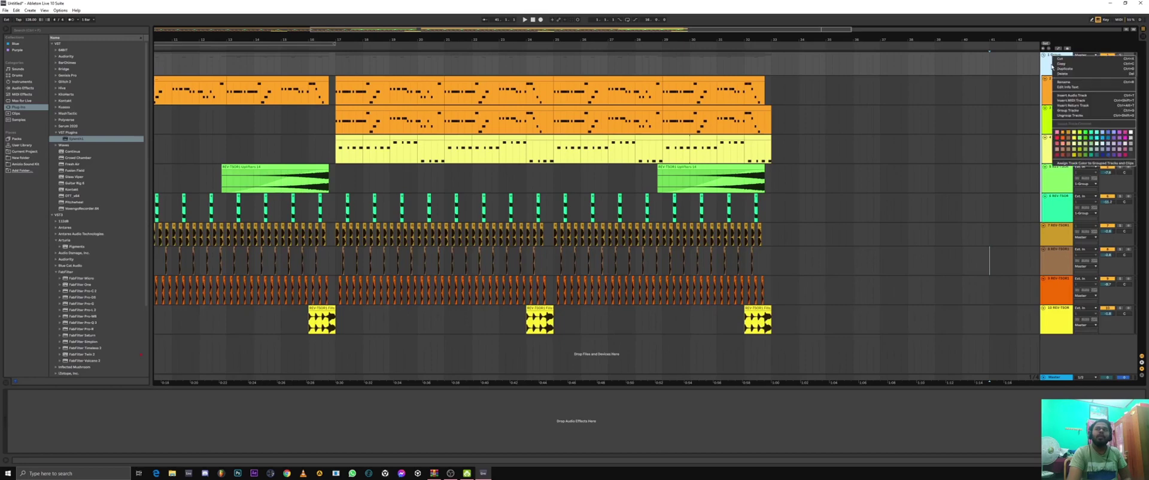
pyautogui.click(1071, 115)
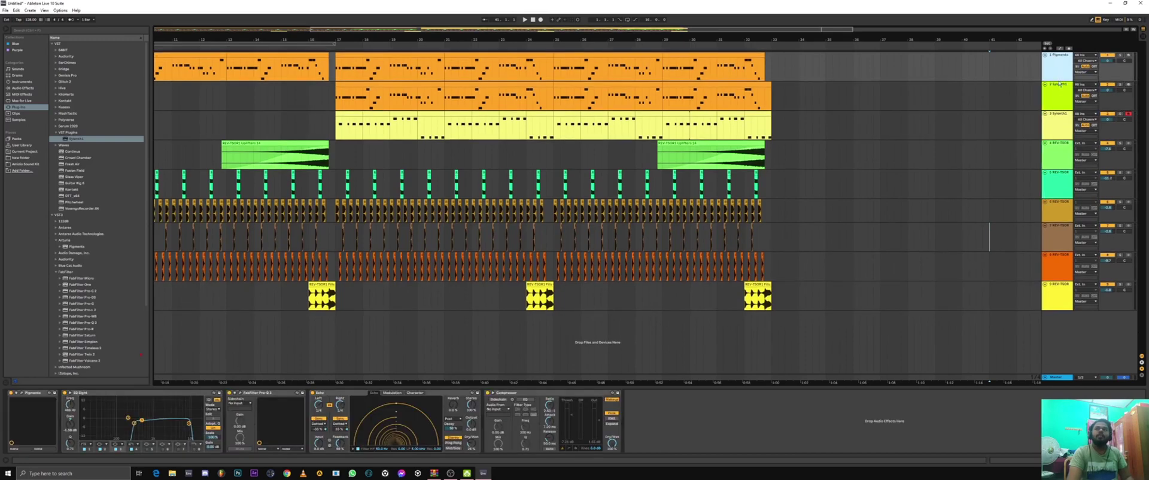
# Step: Group the first five tracks: Pigments, both Sylenth1 tracks and the two sample tracks below them
pyautogui.hotkey('shift', 'Down')
pyautogui.hotkey('shift', 'Down')
pyautogui.hotkey('shift', 'Down')
pyautogui.hotkey('shift', 'Down')
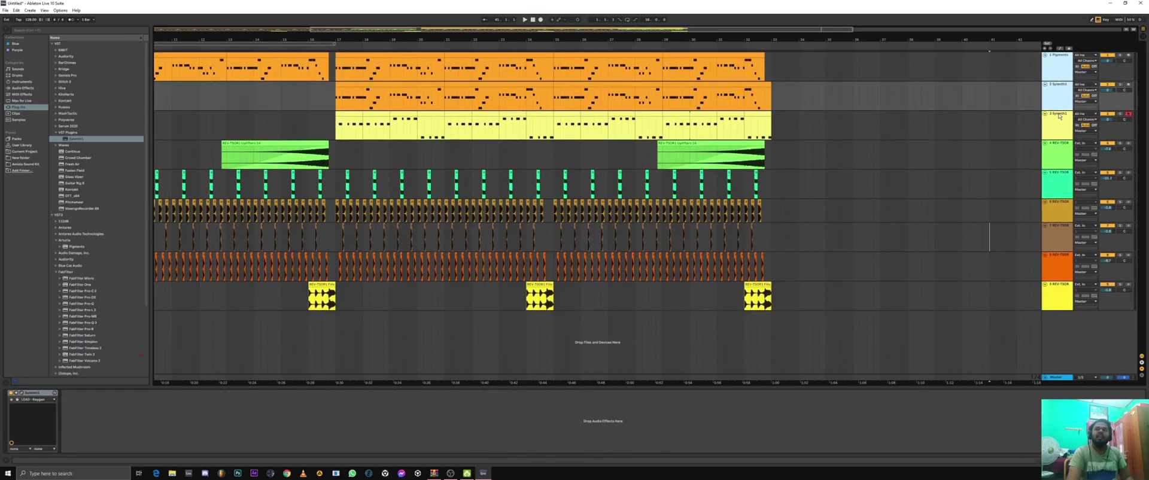
pyautogui.rightClick(1052, 64)
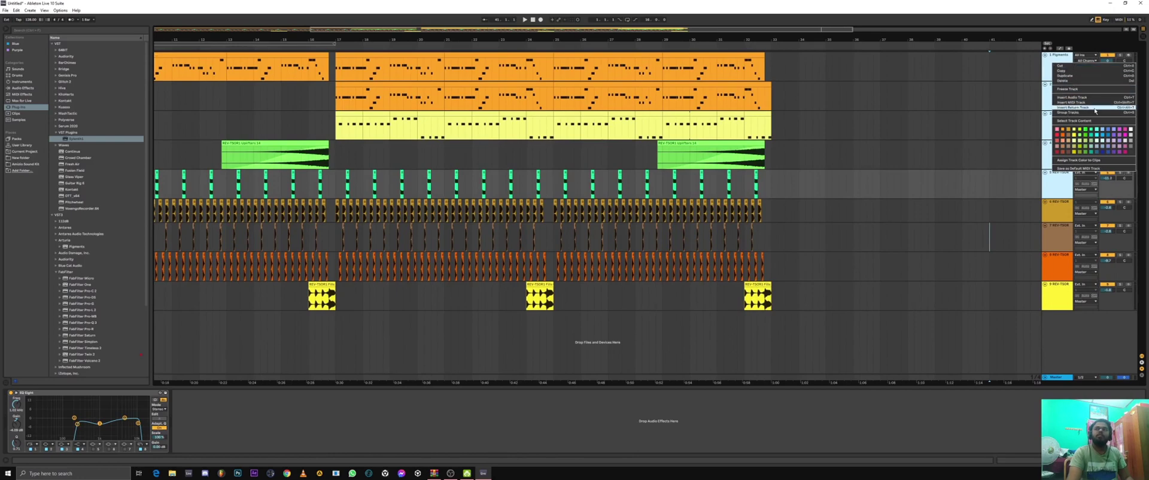
pyautogui.click(1045, 62)
pyautogui.hotkey('ctrl', 'g')
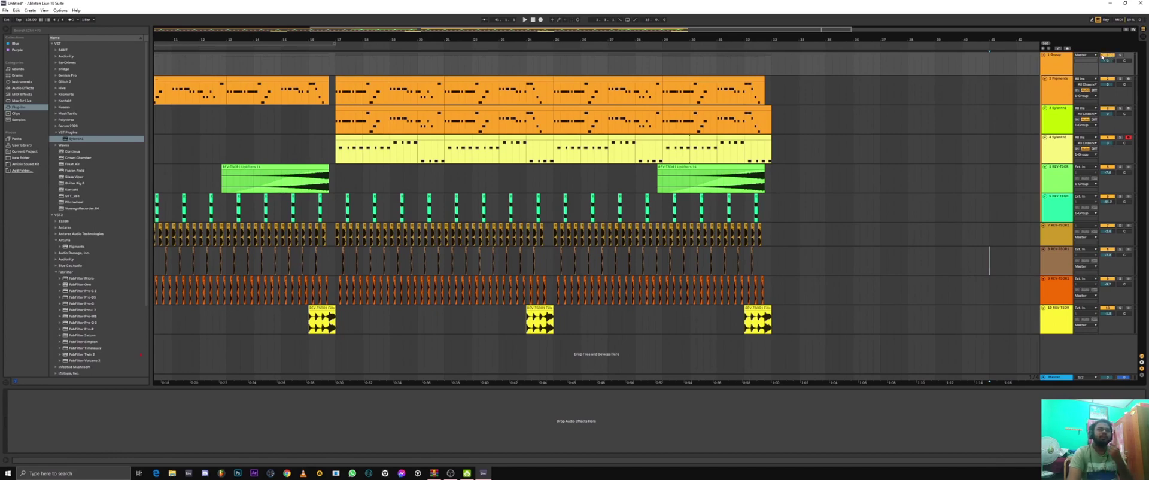
# Step: Automate the group's track volume to drop fully at bar 17 and ramp back to 0 dB about half a beat after it
pyautogui.click(1056, 67)
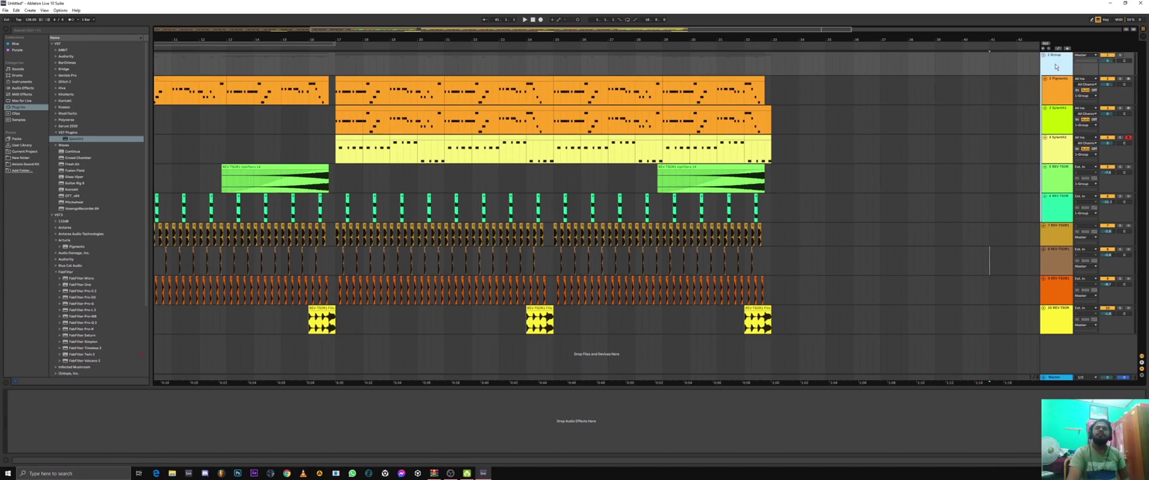
pyautogui.press('a')
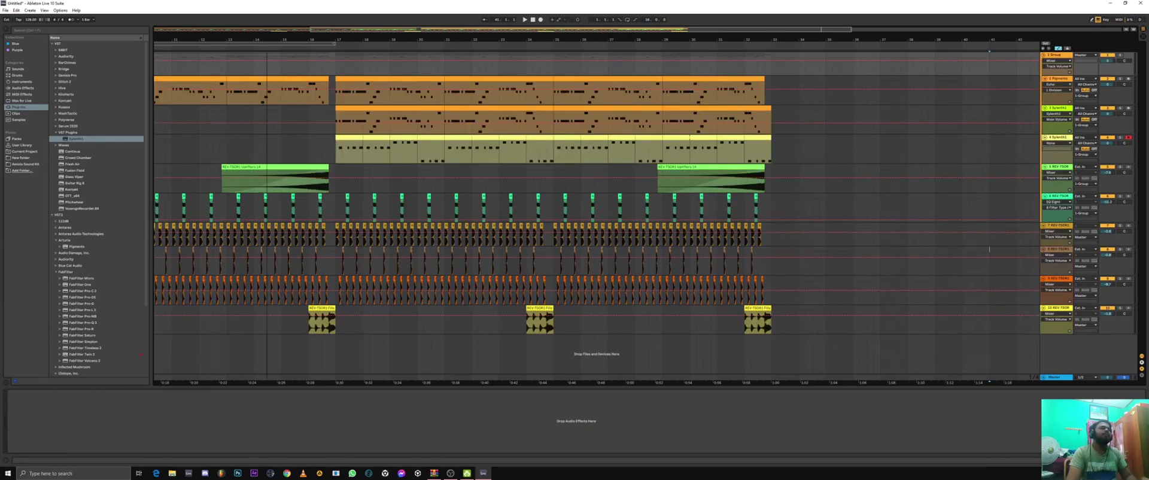
pyautogui.moveTo(379, 34); pyautogui.dragTo(410, 31)
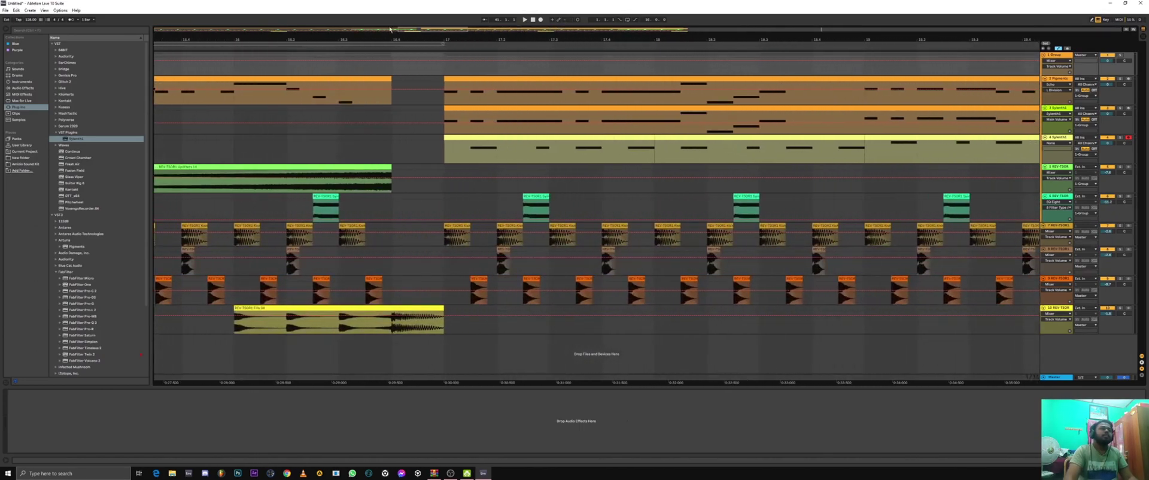
pyautogui.moveTo(1056, 76); pyautogui.dragTo(1056, 127)
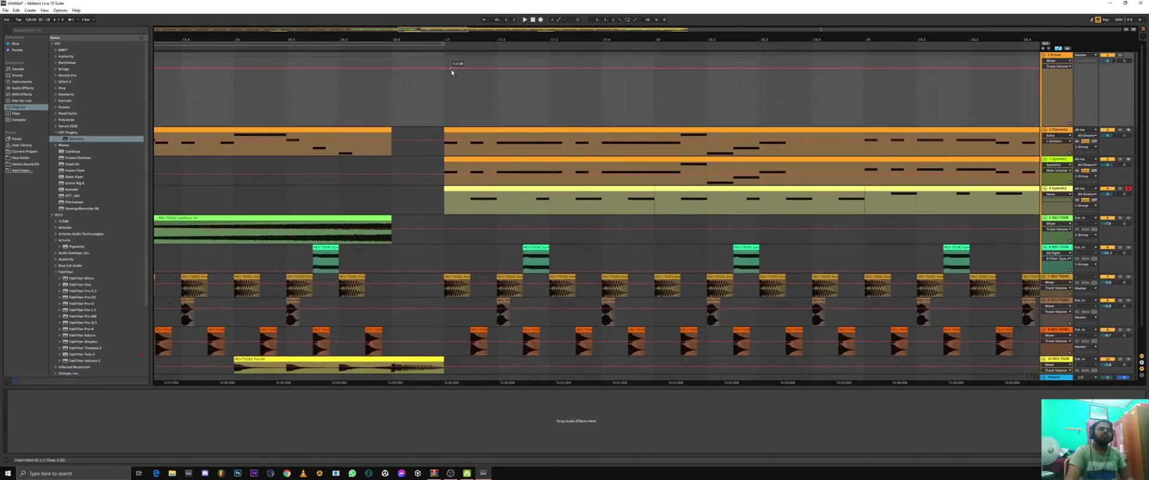
pyautogui.moveTo(451, 72); pyautogui.dragTo(446, 128)
pyautogui.moveTo(473, 127); pyautogui.dragTo(470, 68)
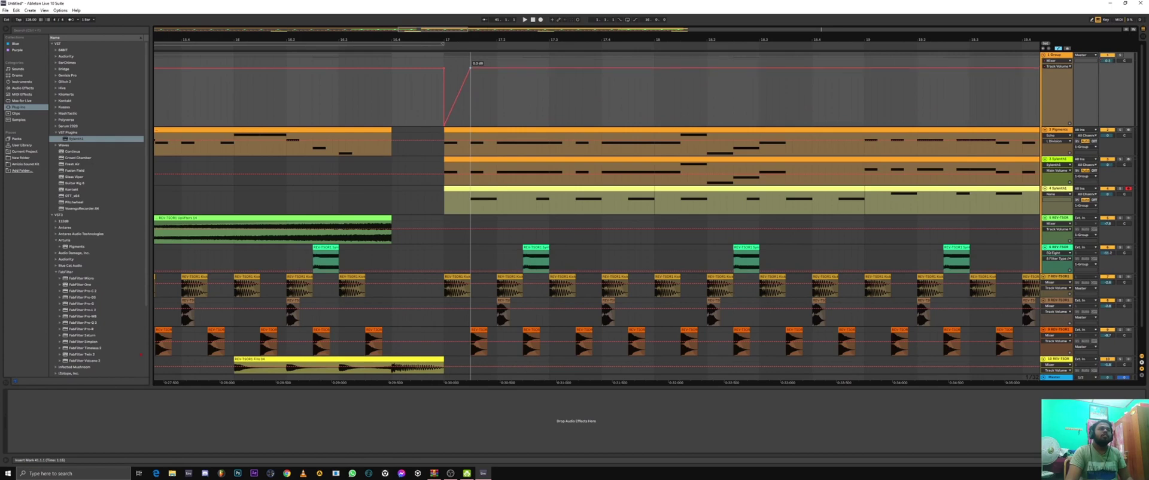
# Step: Fine-tune the end breakpoint of the volume ramp by editing its value and moving it slightly earlier
pyautogui.rightClick(470, 67)
pyautogui.click(478, 80)
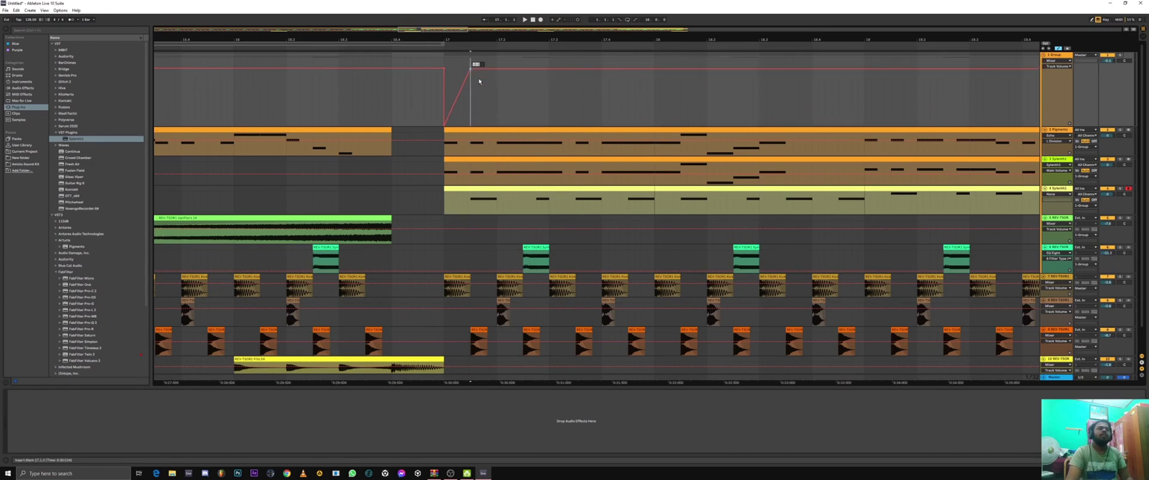
pyautogui.press('Return')
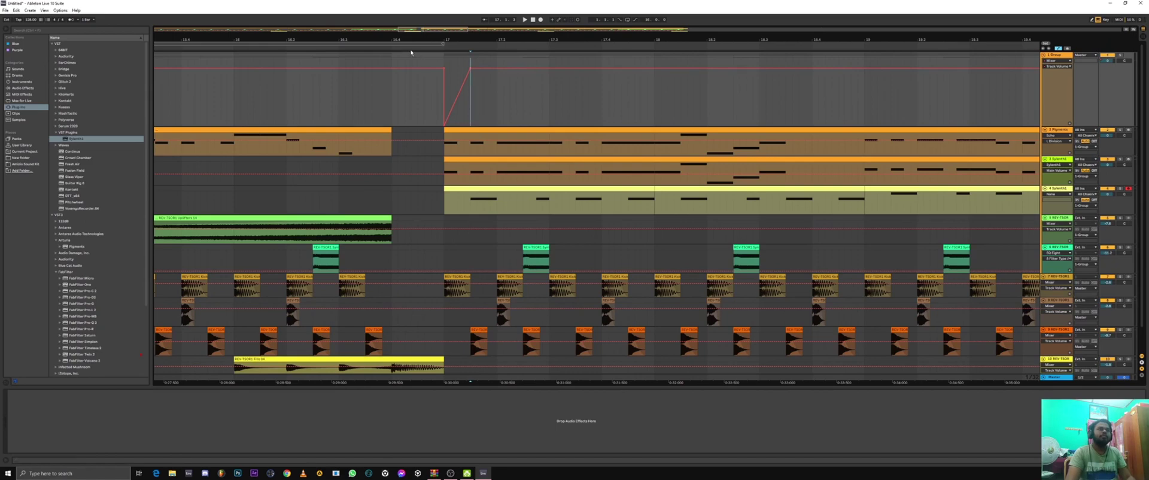
pyautogui.moveTo(496, 97); pyautogui.dragTo(450, 99)
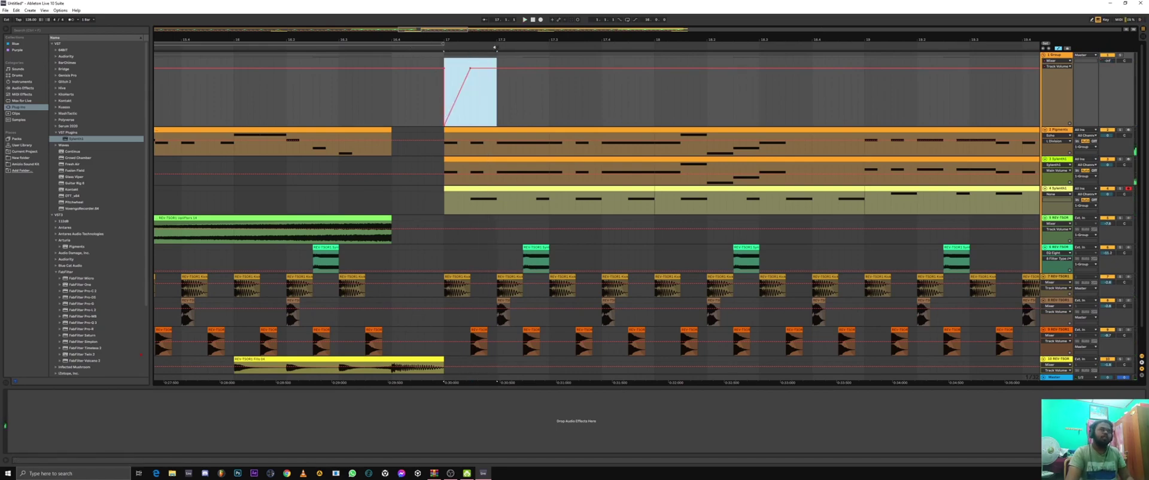
pyautogui.click(493, 104)
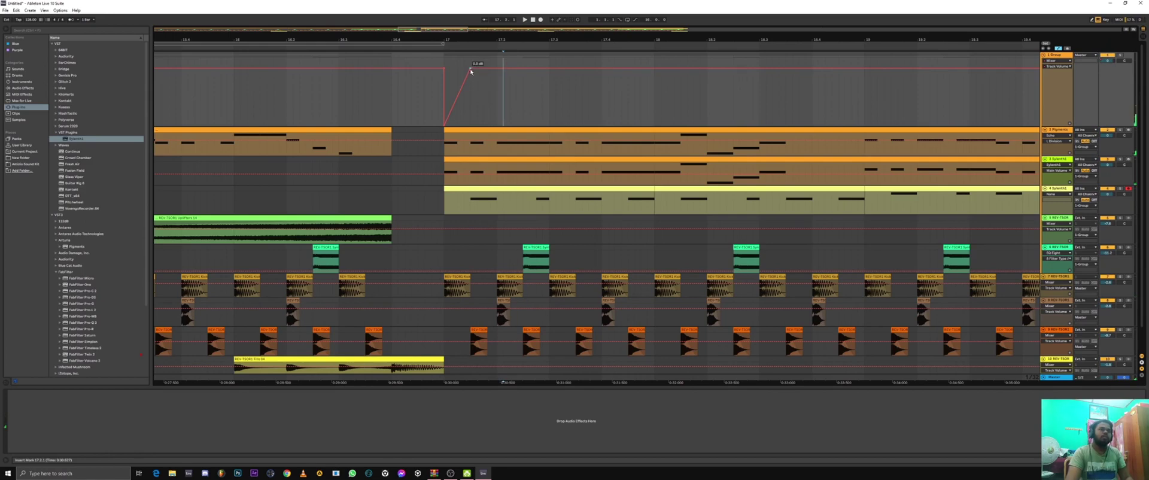
pyautogui.moveTo(470, 71); pyautogui.dragTo(467, 66)
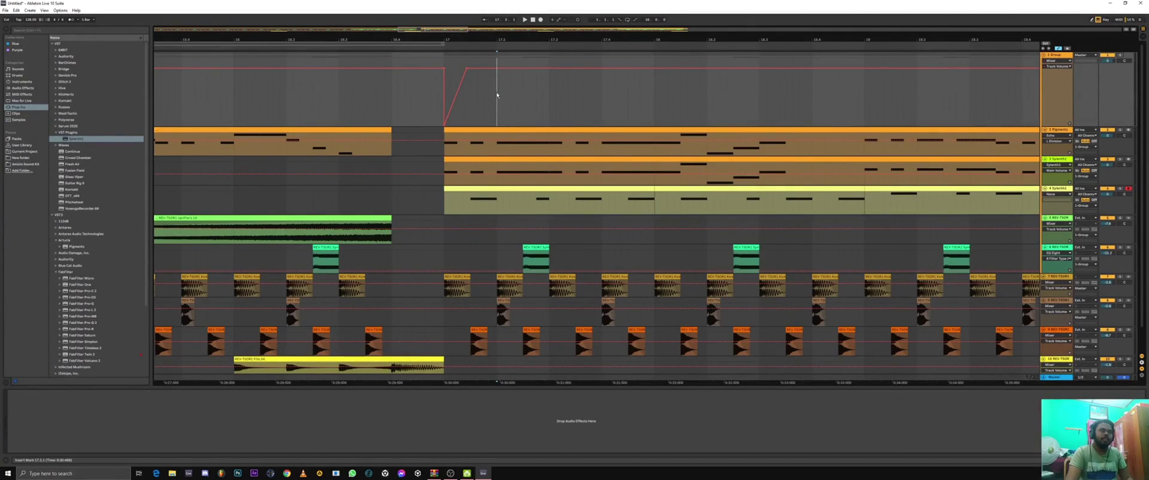
# Step: Duplicate the group's one-beat volume dip at the start of bar 17 ten times across the following beats
pyautogui.moveTo(497, 95); pyautogui.dragTo(445, 100)
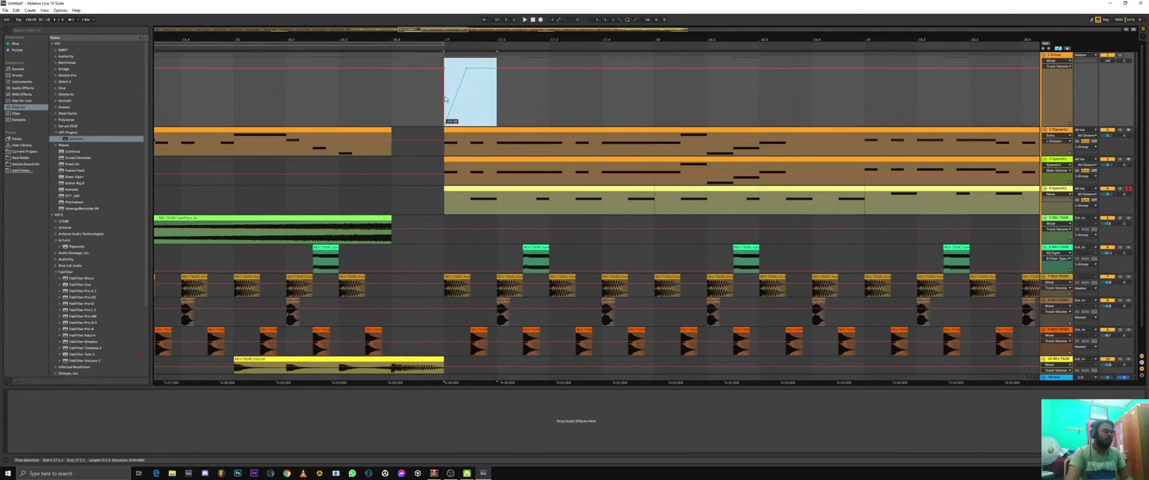
pyautogui.press('-')
pyautogui.hotkey('ctrl', 'd')
pyautogui.hotkey('ctrl', 'd')
pyautogui.hotkey('ctrl', 'd')
pyautogui.hotkey('ctrl', 'd')
pyautogui.hotkey('ctrl', 'd')
pyautogui.hotkey('ctrl', 'd')
pyautogui.hotkey('ctrl', 'd')
pyautogui.hotkey('ctrl', 'd')
pyautogui.hotkey('ctrl', 'd')
pyautogui.hotkey('ctrl', 'd')
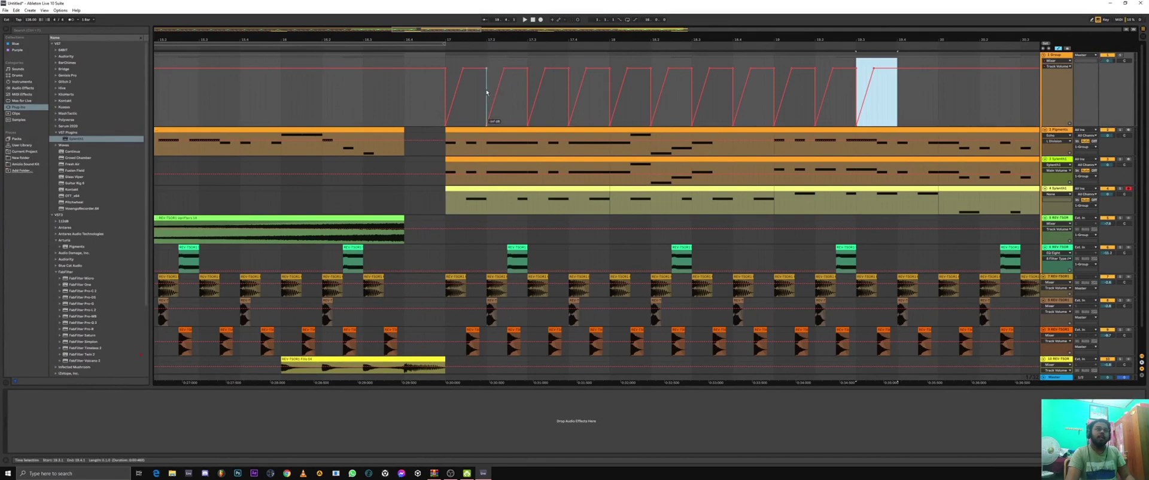
# Step: Try duplicating only the first three sixteenths of the bar 17 volume dip, and undo the copy
pyautogui.moveTo(475, 92); pyautogui.dragTo(447, 91)
pyautogui.hotkey('ctrl', 'd')
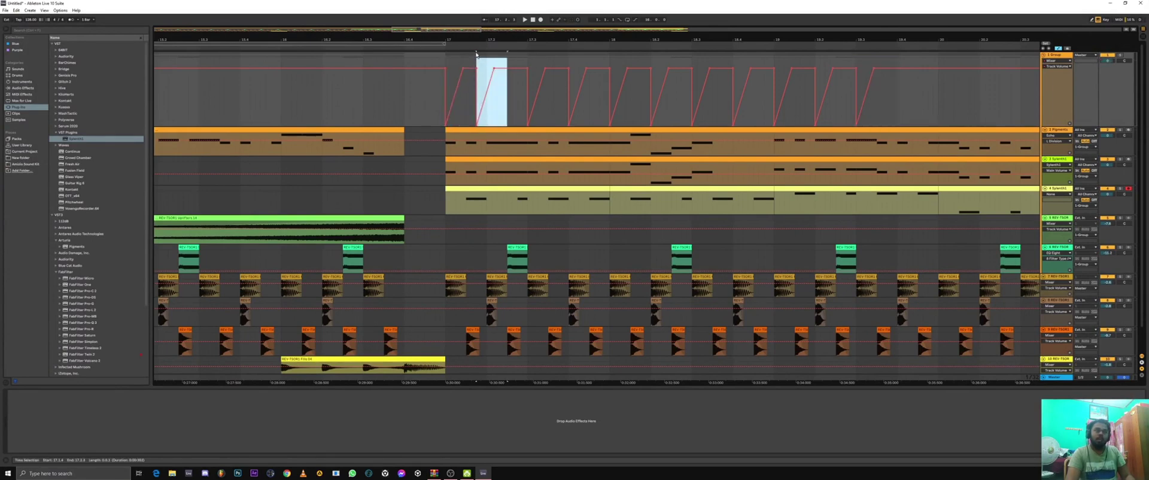
pyautogui.hotkey('ctrl', 'z')
pyautogui.click(506, 103)
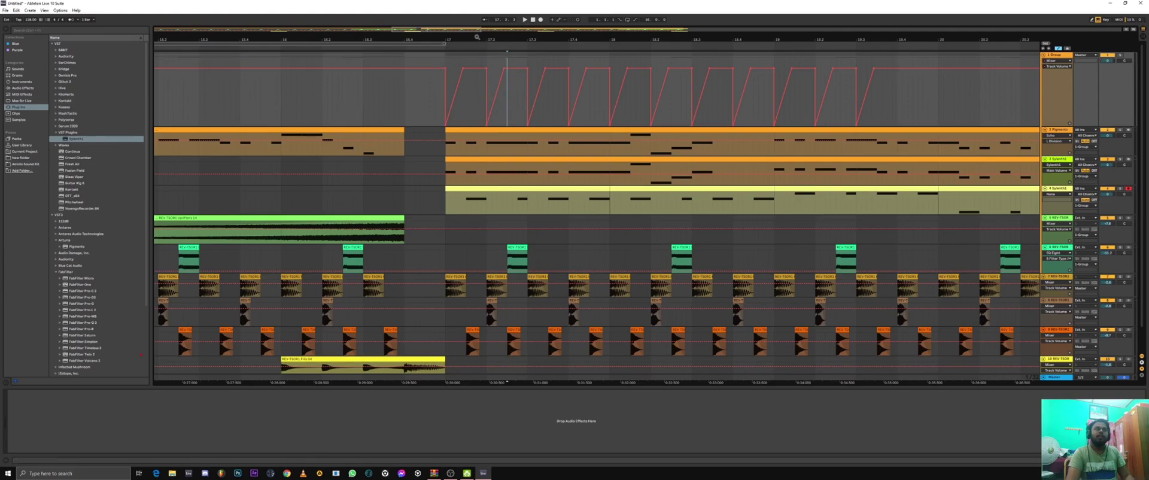
# Step: Duplicate the group's last one-beat volume dip repeatedly across the following beats up to bar 25
pyautogui.moveTo(473, 30); pyautogui.dragTo(483, 22)
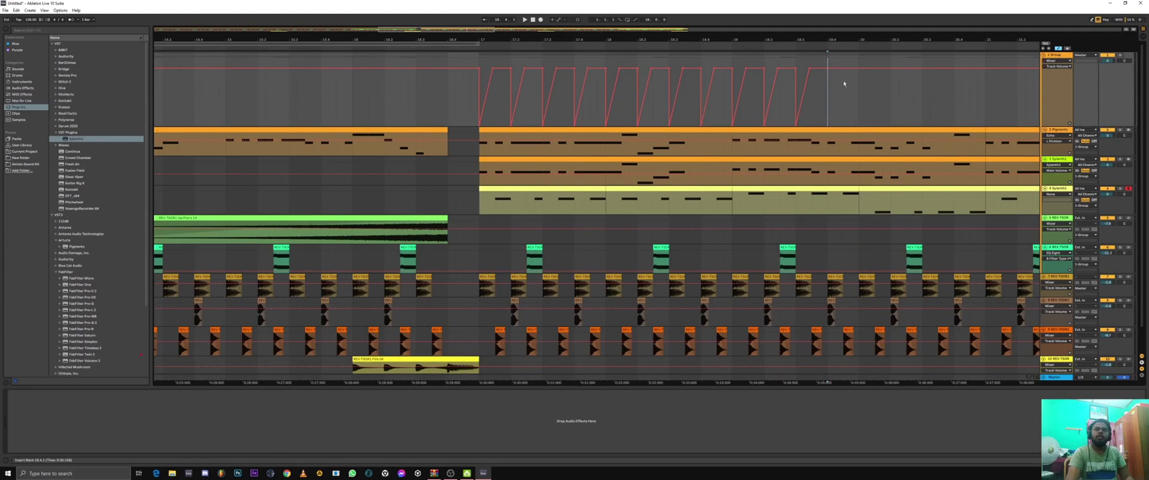
pyautogui.moveTo(821, 94); pyautogui.dragTo(796, 94)
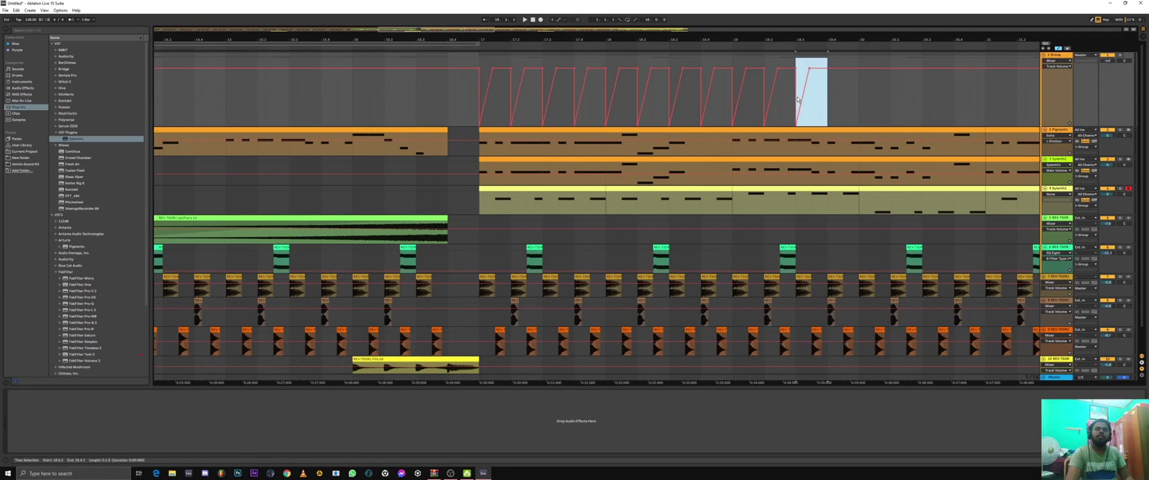
pyautogui.moveTo(473, 30); pyautogui.dragTo(533, 18)
pyautogui.hotkey('ctrl', 'd')
pyautogui.hotkey('ctrl', 'd')
pyautogui.hotkey('ctrl', 'd')
pyautogui.hotkey('ctrl', 'd')
pyautogui.hotkey('ctrl', 'd')
pyautogui.hotkey('ctrl', 'd')
pyautogui.hotkey('ctrl', 'd')
pyautogui.hotkey('ctrl', 'd')
pyautogui.hotkey('ctrl', 'd')
pyautogui.hotkey('ctrl', 'd')
pyautogui.hotkey('ctrl', 'd')
pyautogui.hotkey('ctrl', 'd')
pyautogui.hotkey('ctrl', 'd')
pyautogui.hotkey('ctrl', 'd')
pyautogui.hotkey('ctrl', 'd')
pyautogui.hotkey('ctrl', 'd')
pyautogui.hotkey('ctrl', 'd')
pyautogui.hotkey('ctrl', 'd')
pyautogui.hotkey('ctrl', 'd')
pyautogui.hotkey('ctrl', 'd')
pyautogui.hotkey('ctrl', 'd')
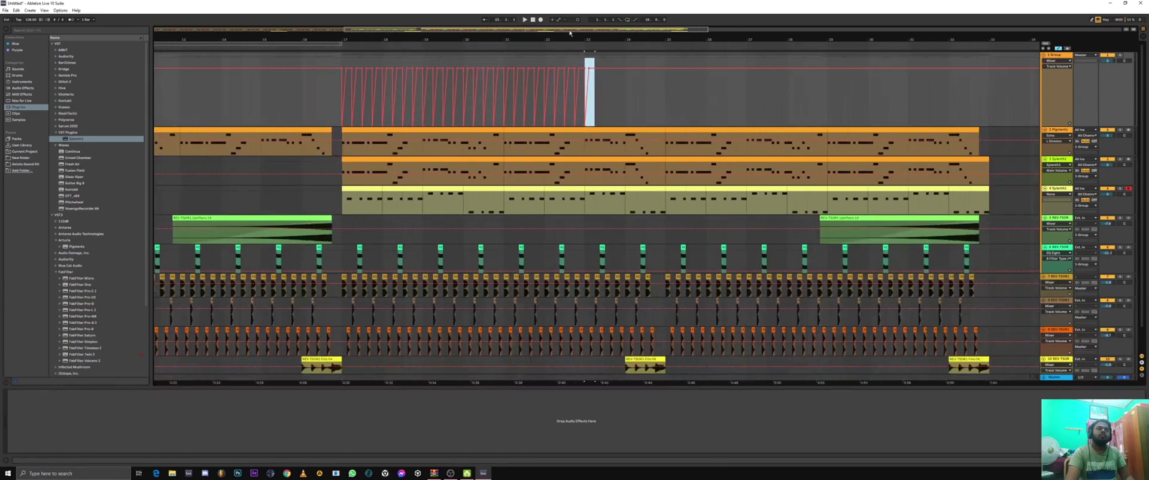
# Step: Select the group's volume dips from bar 23 to bar 25 and duplicate that section four times up to bar 33
pyautogui.moveTo(1053, 127); pyautogui.dragTo(1057, 76)
pyautogui.click(666, 70)
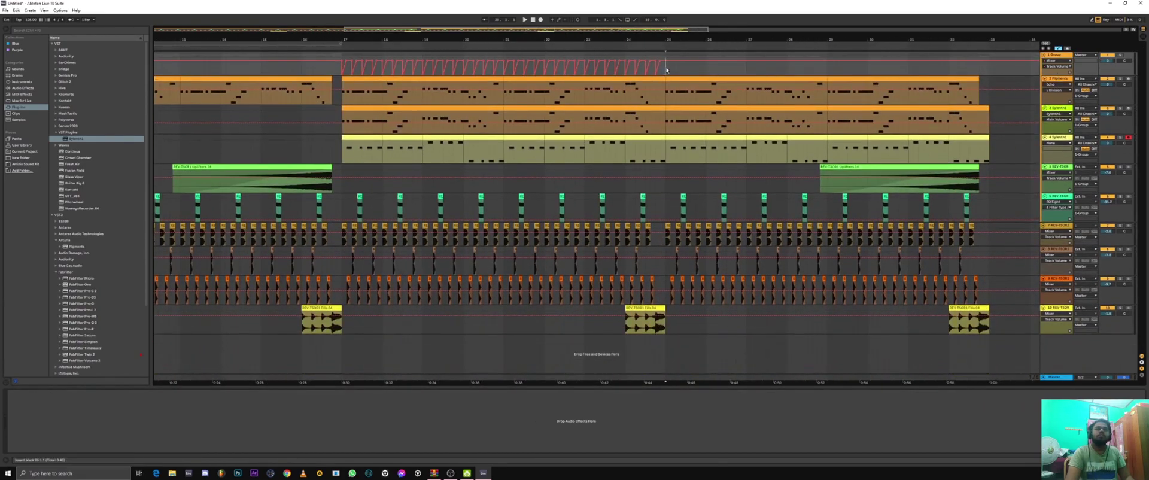
pyautogui.keyDown('shift'); pyautogui.click(585, 76); pyautogui.keyUp('shift')
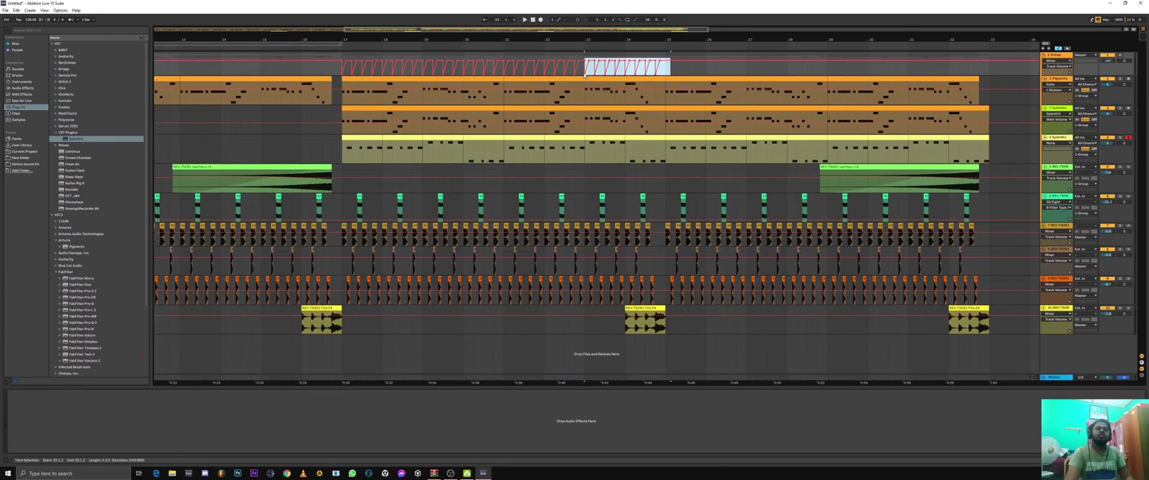
pyautogui.click(697, 72)
pyautogui.moveTo(667, 70); pyautogui.dragTo(585, 71)
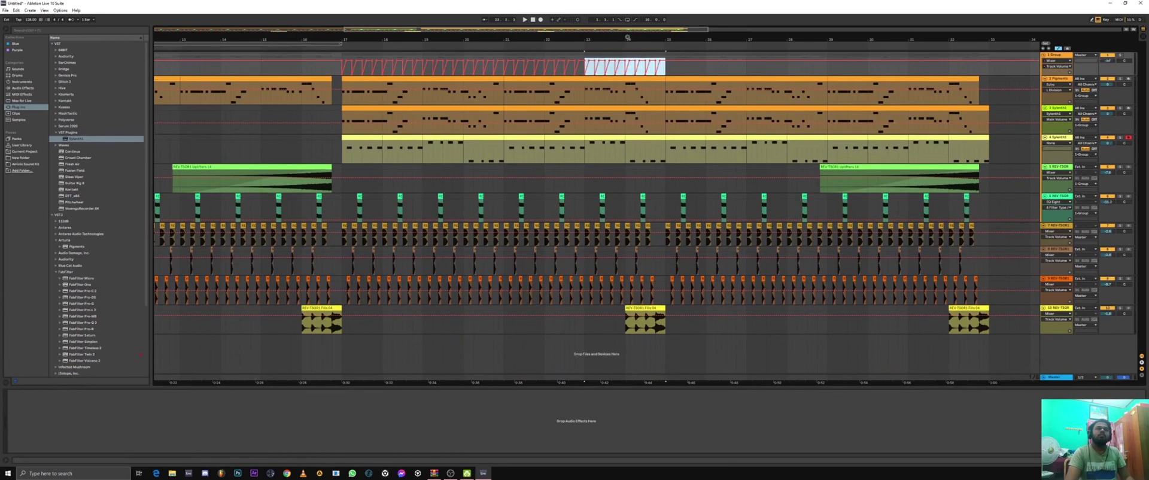
pyautogui.moveTo(627, 37); pyautogui.dragTo(626, 18)
pyautogui.hotkey('ctrl', 'd')
pyautogui.hotkey('ctrl', 'd')
pyautogui.hotkey('ctrl', 'd')
pyautogui.hotkey('ctrl', 'd')
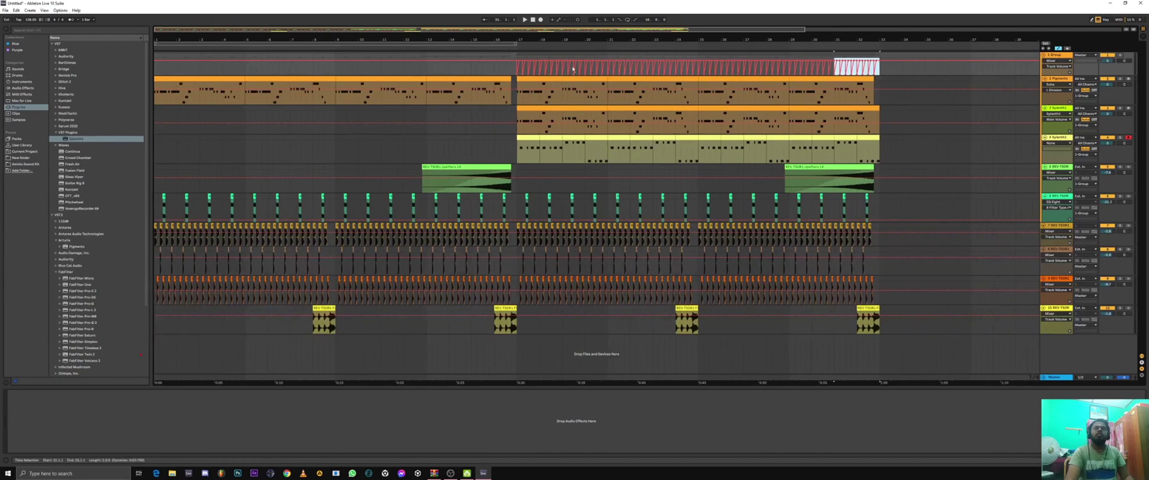
# Step: Play the drop with the automation lanes hidden and raise the track volume of the sixth track
pyautogui.press('space')
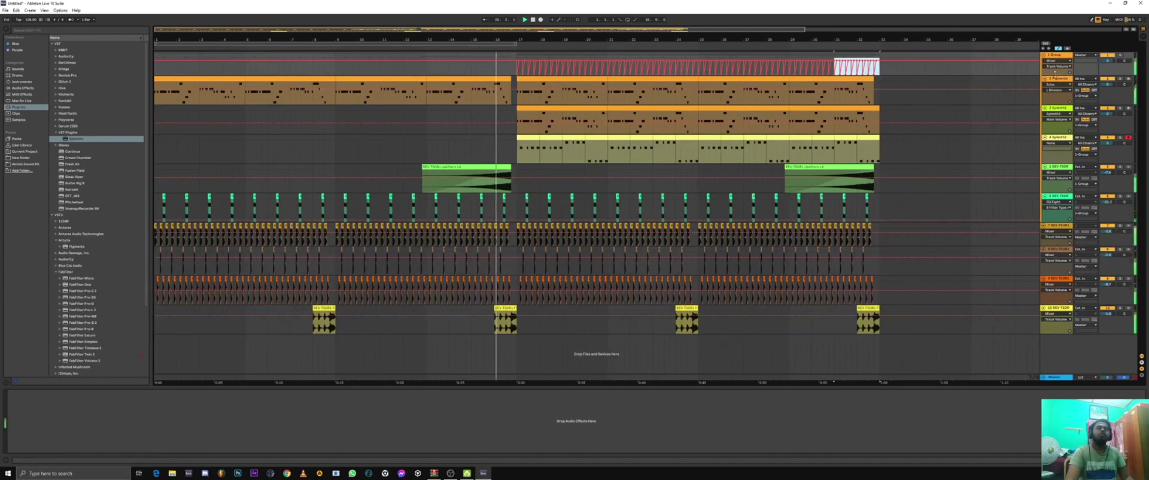
pyautogui.click(1057, 48)
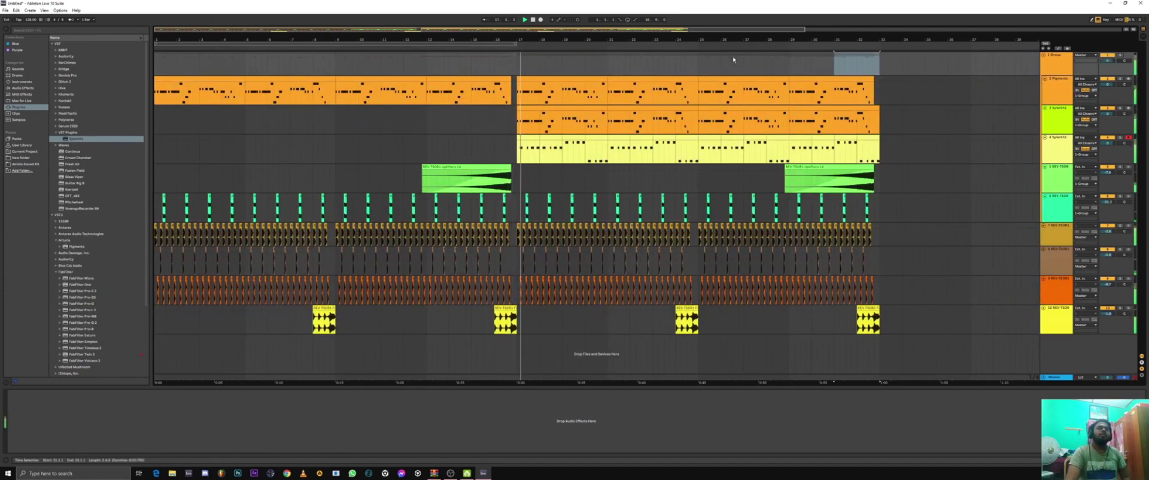
pyautogui.moveTo(565, 39); pyautogui.dragTo(520, 60)
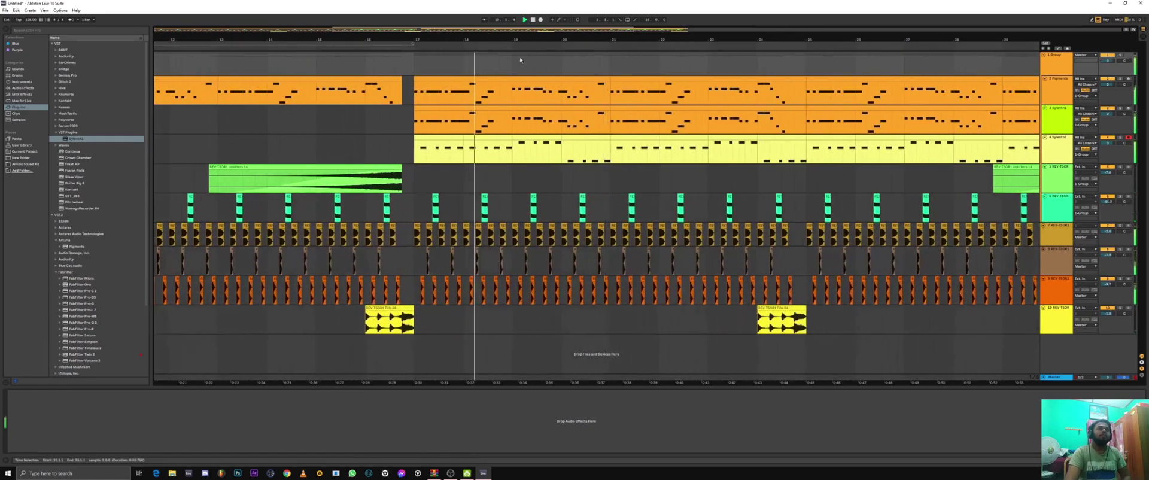
pyautogui.moveTo(696, 40); pyautogui.dragTo(615, 26)
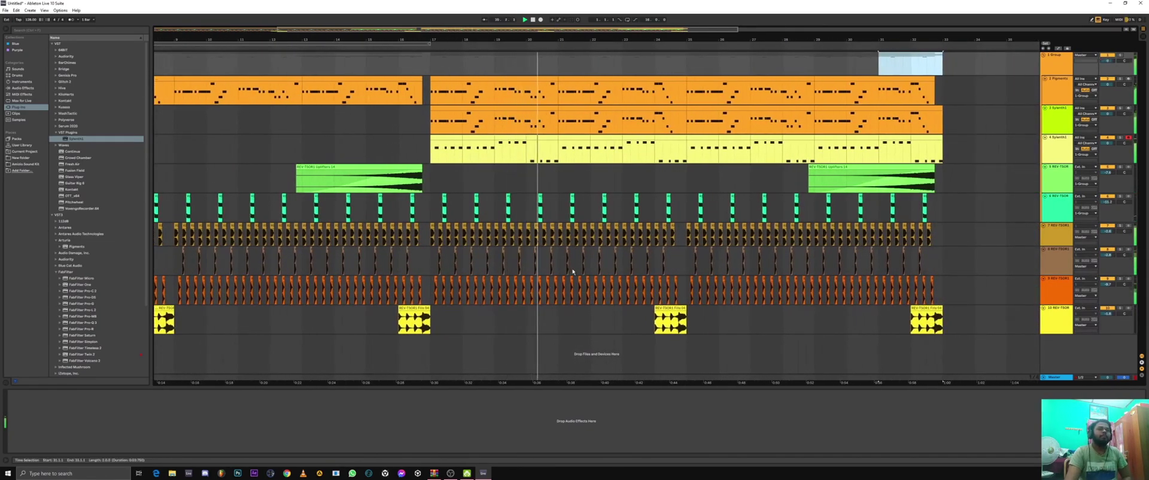
pyautogui.moveTo(1108, 204); pyautogui.dragTo(1108, 199)
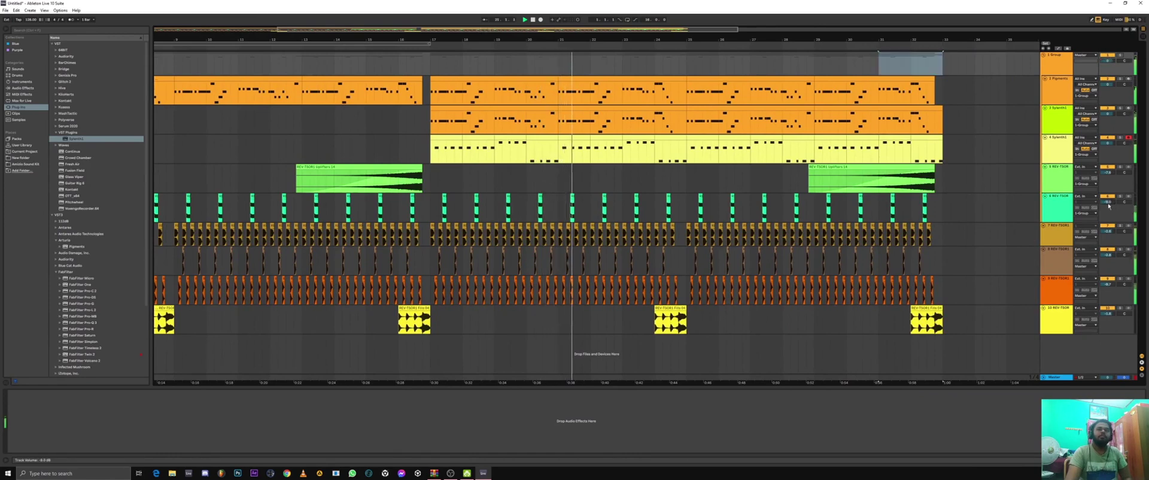
pyautogui.moveTo(890, 39); pyautogui.dragTo(890, 35)
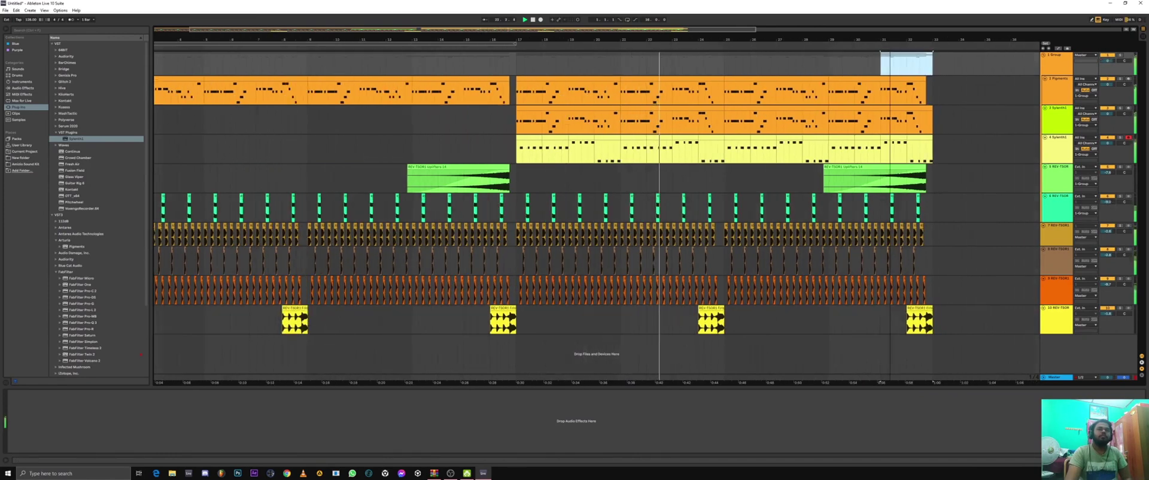
pyautogui.click(977, 117)
pyautogui.moveTo(688, 28); pyautogui.dragTo(779, 27)
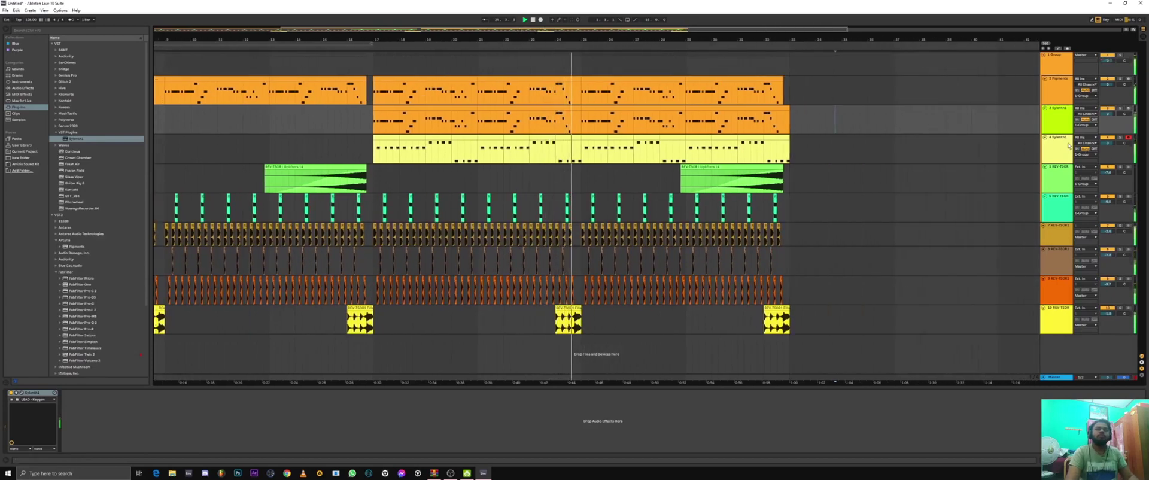
# Step: Find EQ Eight among the audio effects and add it after Sylenth1 on the yellow bassline track
pyautogui.click(1068, 146)
pyautogui.click(31, 31)
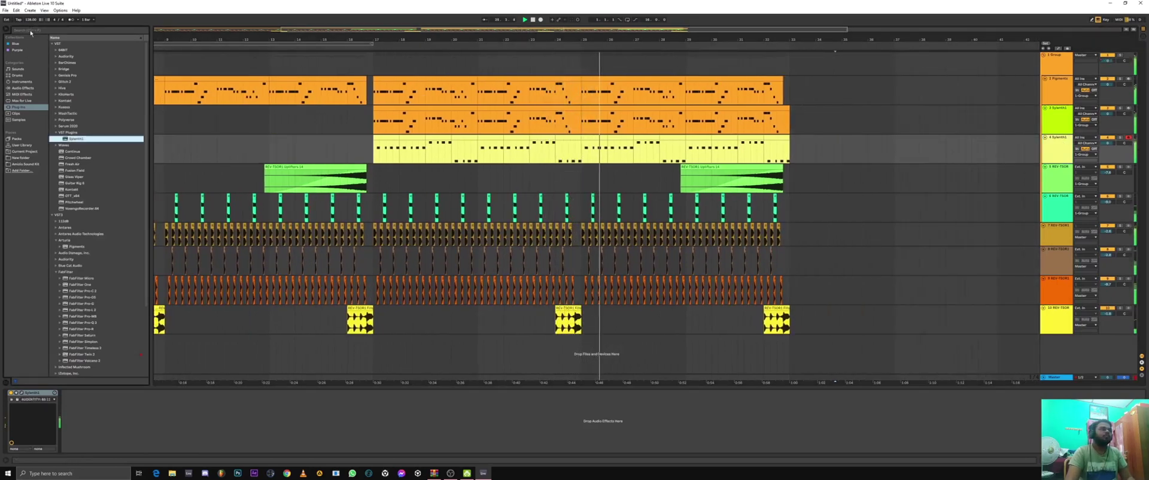
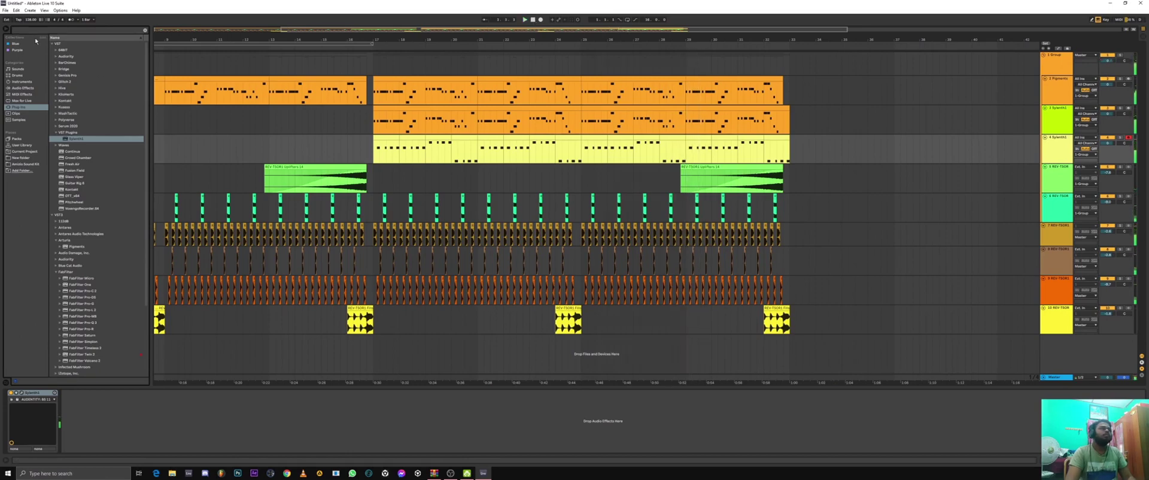
pyautogui.hotkey('ctrl', 'f')
pyautogui.write('eq')
pyautogui.click(26, 88)
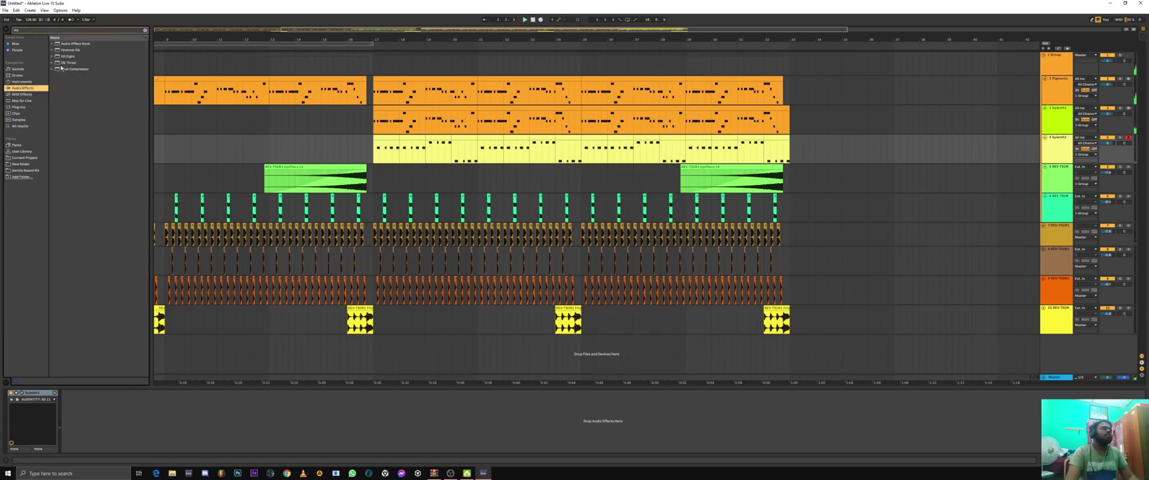
pyautogui.moveTo(67, 56); pyautogui.dragTo(117, 415)
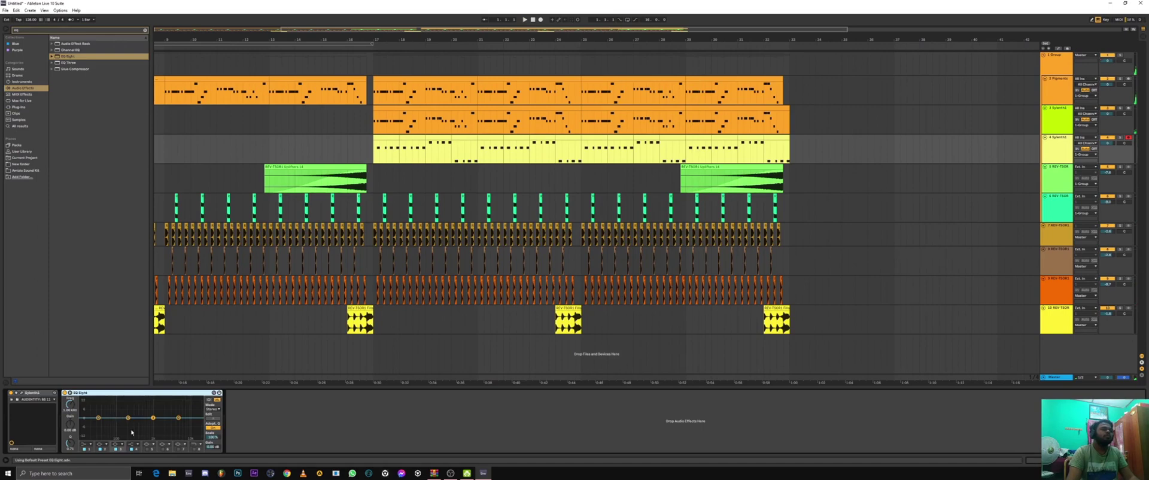
# Step: Enable high-cut band 8 in the bassline's EQ Eight with a lowered cutoff, and pull band 2 down slightly during playback
pyautogui.press('space')
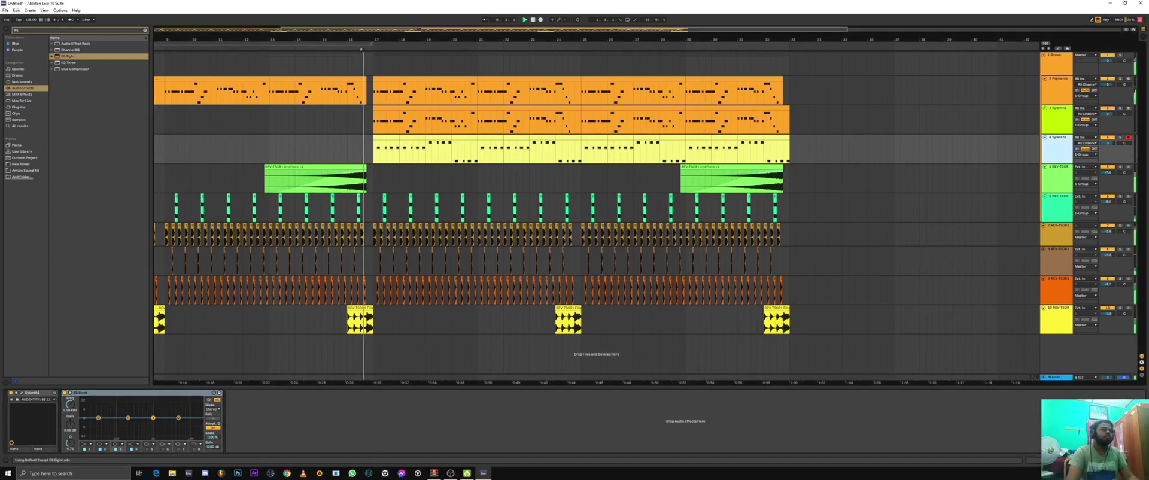
pyautogui.click(193, 445)
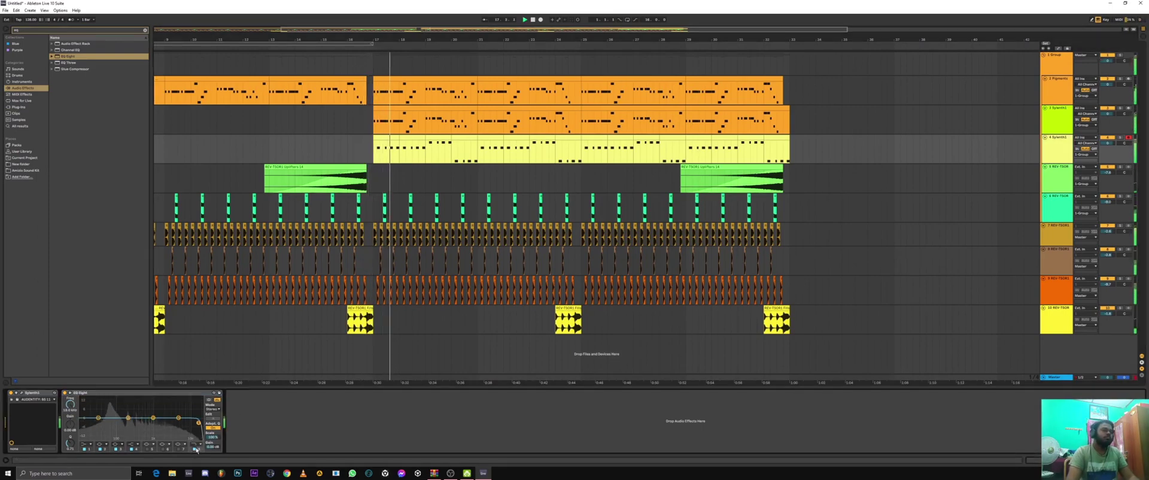
pyautogui.moveTo(198, 423); pyautogui.dragTo(164, 427)
pyautogui.click(85, 444)
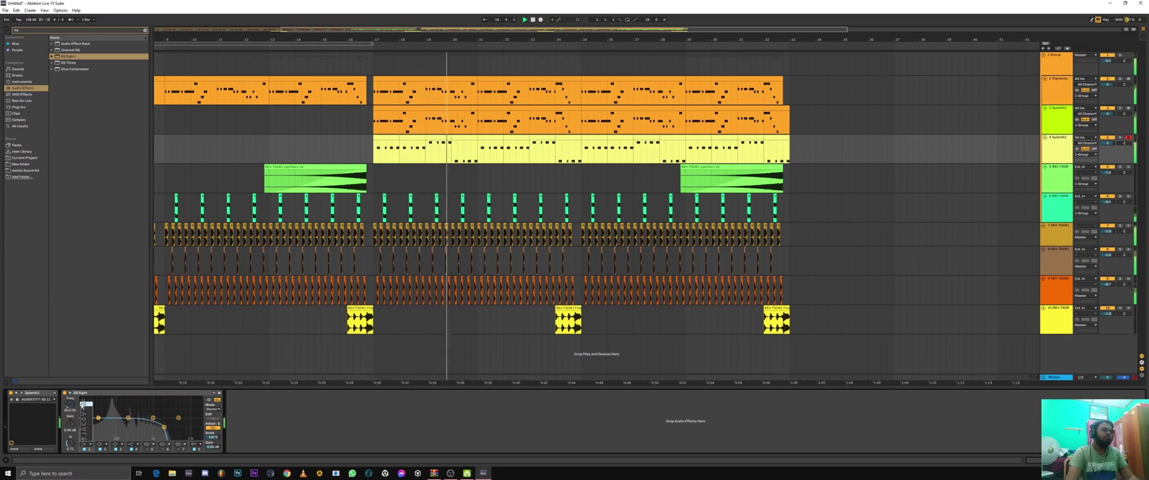
pyautogui.moveTo(127, 418); pyautogui.dragTo(128, 420)
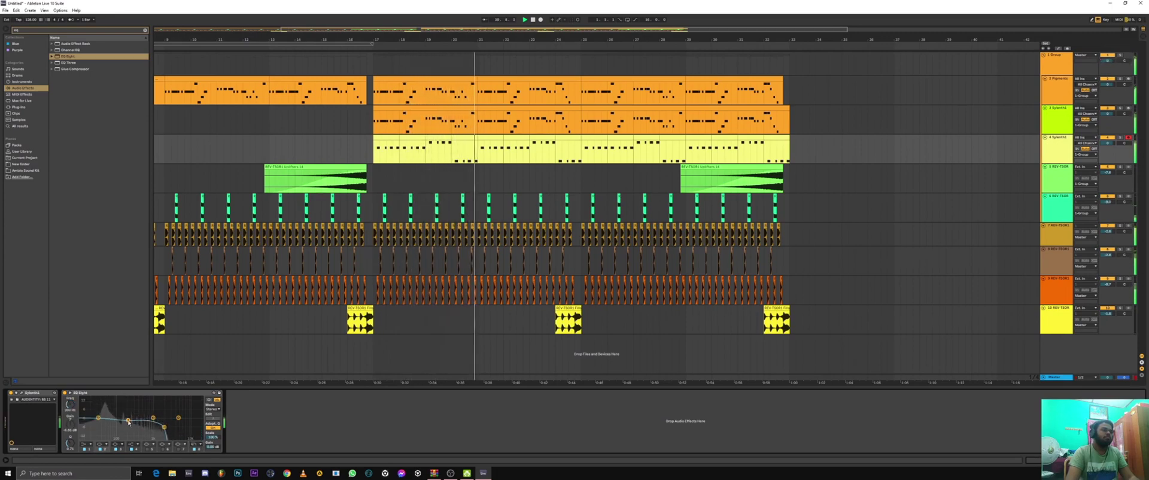
# Step: Check the group's volume automation, hide the automation lanes again and listen to the rest of the drop
pyautogui.rightClick(1107, 61)
pyautogui.click(1090, 65)
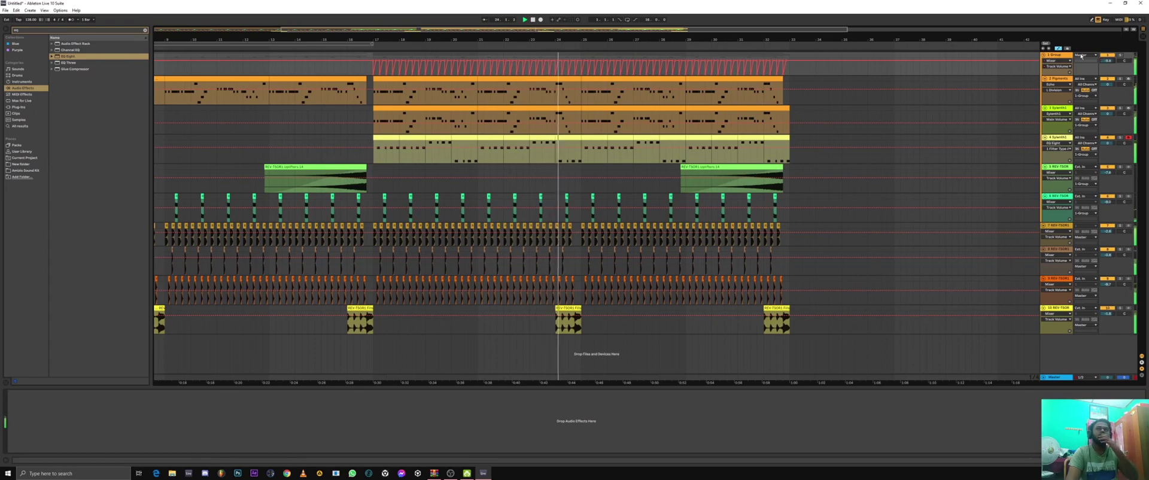
pyautogui.press('a')
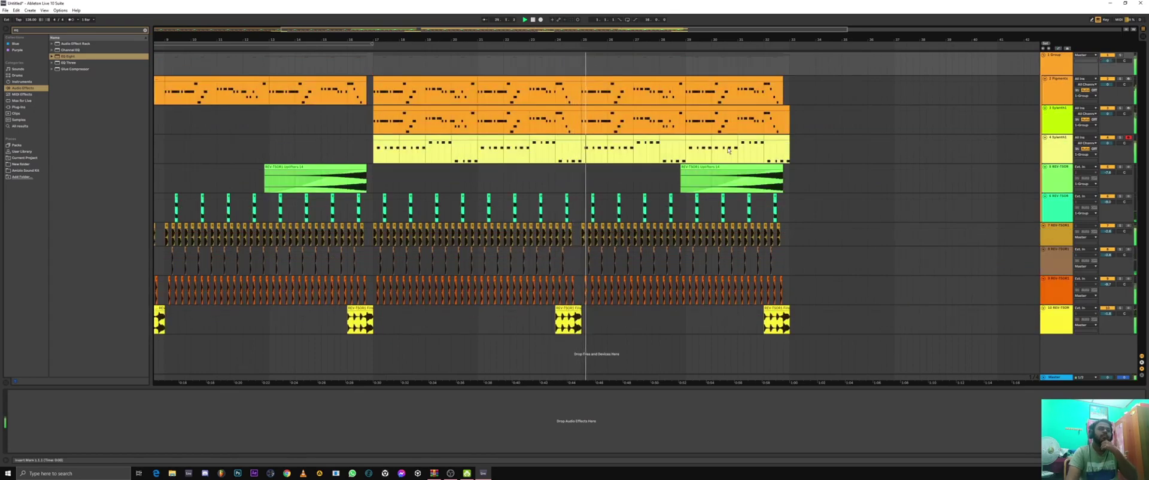
pyautogui.moveTo(765, 40); pyautogui.dragTo(631, 35)
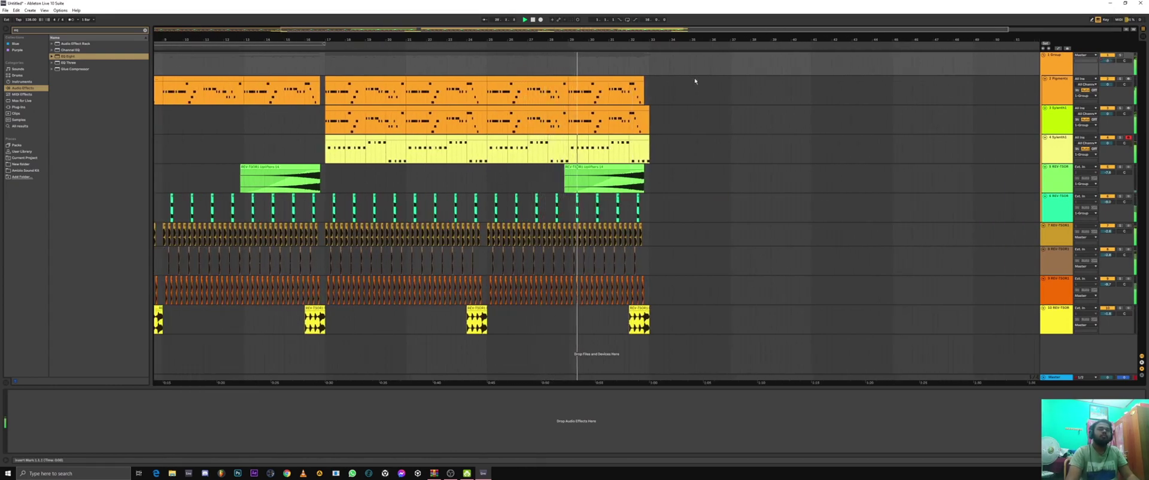
pyautogui.moveTo(680, 28); pyautogui.dragTo(678, 24)
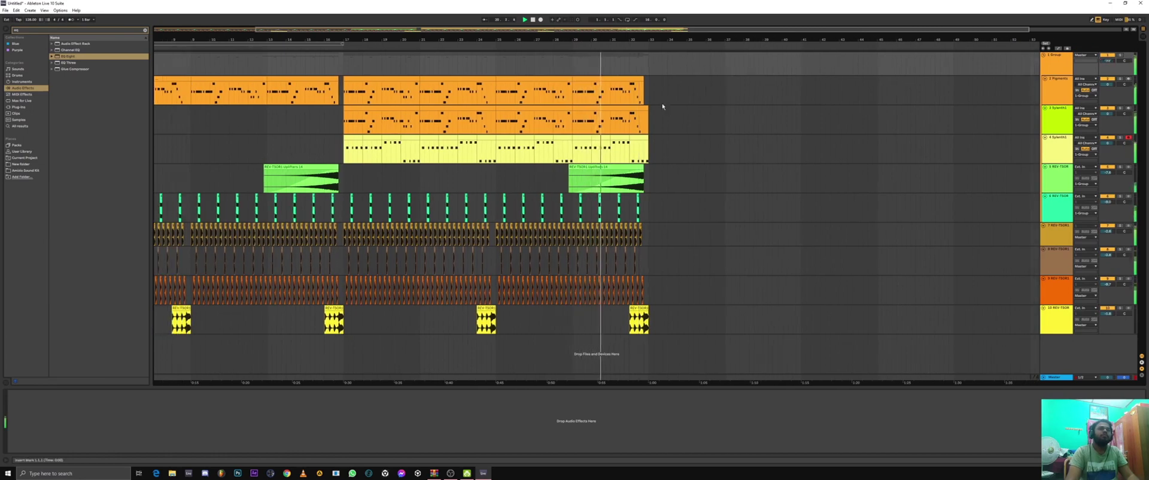
# Step: Clear the browser search and expand the Revealed Drums Vol. 1 folder in the sound kit library
pyautogui.click(26, 171)
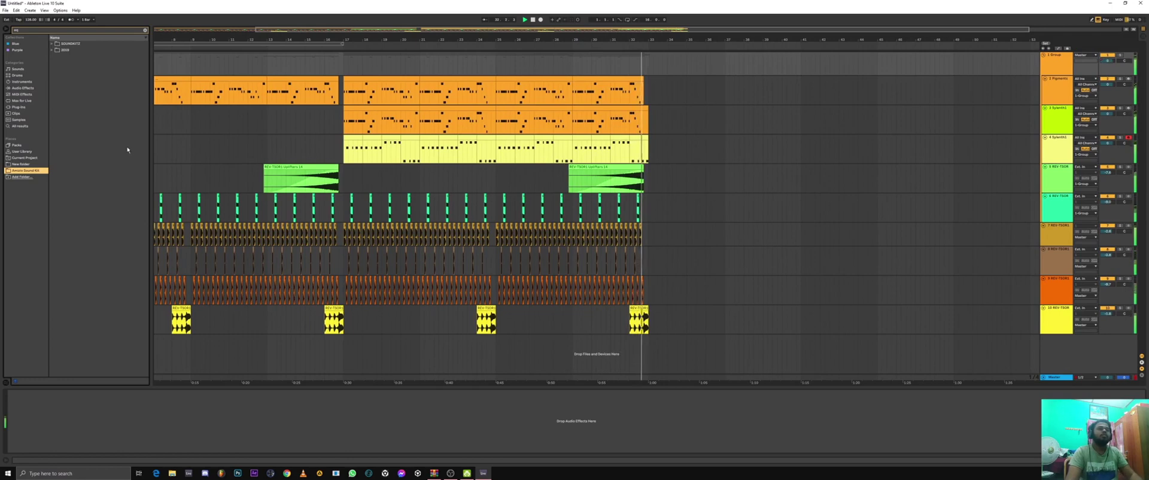
pyautogui.click(37, 31)
pyautogui.press('BackSpace')
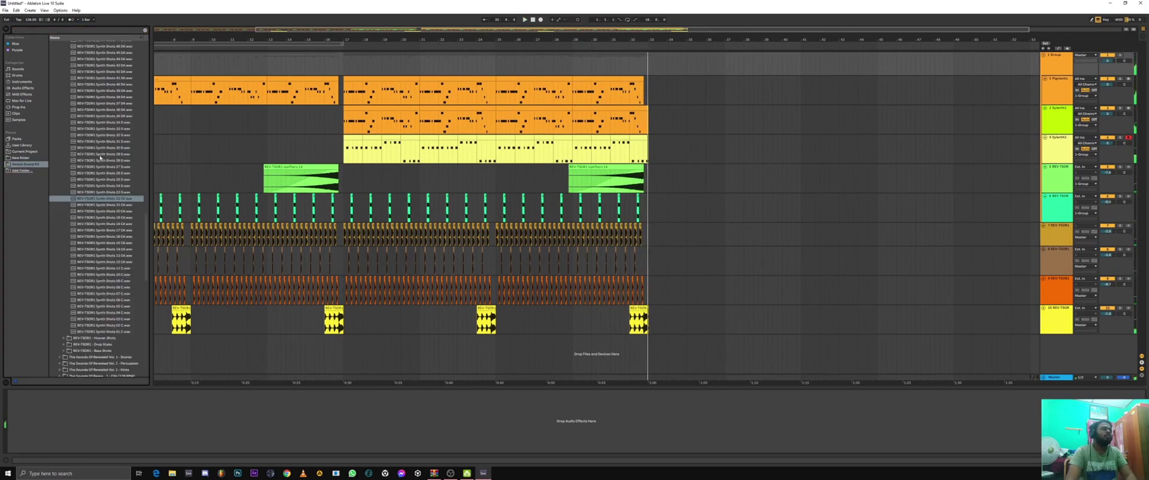
pyautogui.scroll(4, 100, 157)
pyautogui.moveTo(146, 235); pyautogui.dragTo(144, 63)
pyautogui.click(57, 139)
pyautogui.click(57, 132)
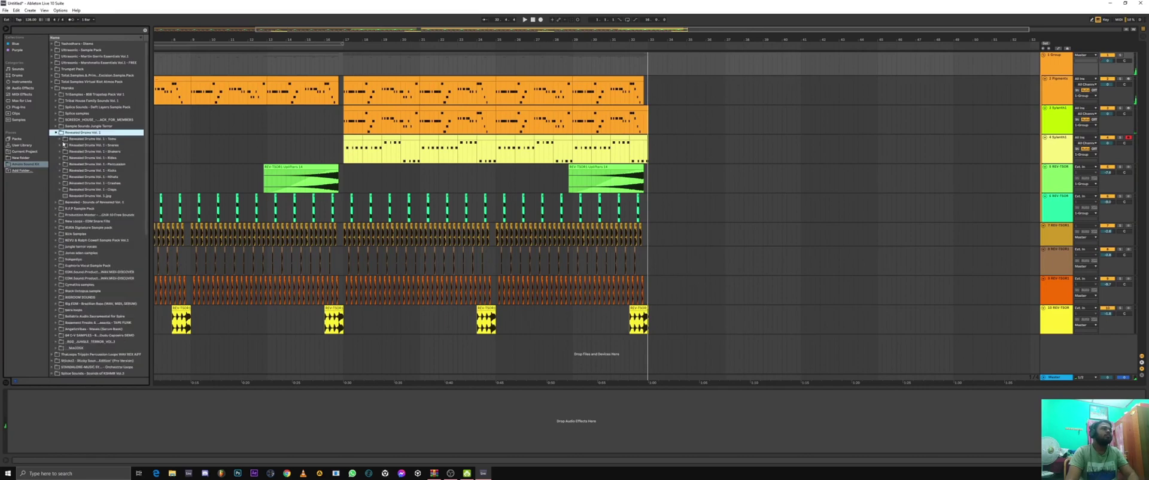
# Step: Audition samples in the Crashes folder and place REV-DRUMS1 Crash 09 on a new audio track at bar 17
pyautogui.click(60, 183)
pyautogui.press('Down')
pyautogui.press('Down')
pyautogui.press('Down')
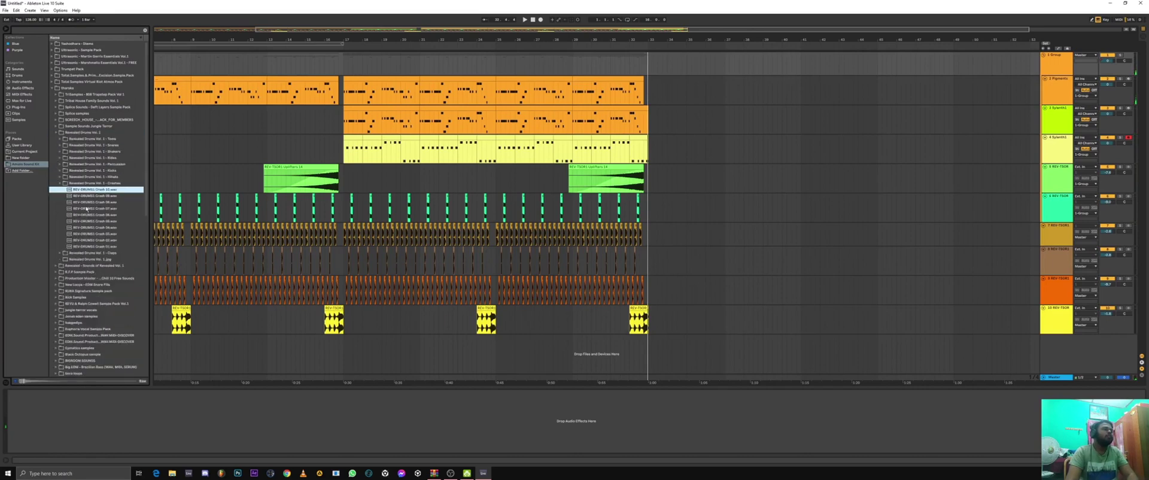
pyautogui.press('Up')
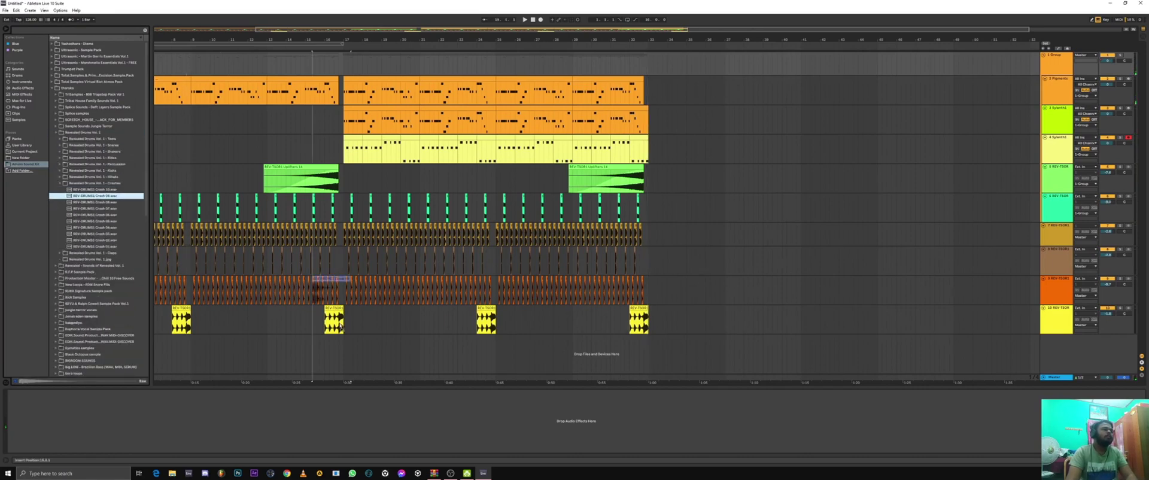
pyautogui.moveTo(341, 327); pyautogui.dragTo(347, 345)
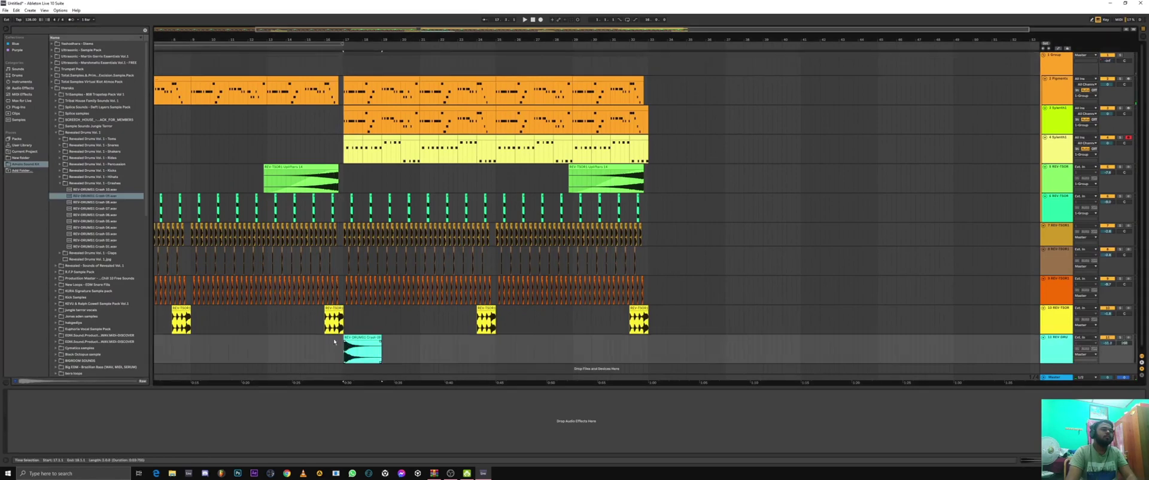
# Step: Listen to the crash in the mix from bar 17 and unfold the master track
pyautogui.press('space')
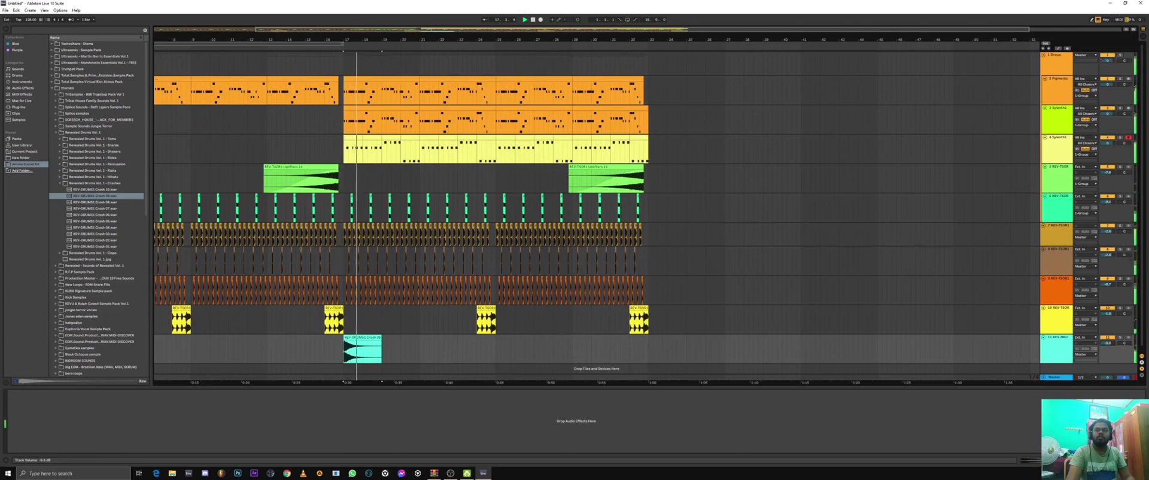
pyautogui.click(1057, 377)
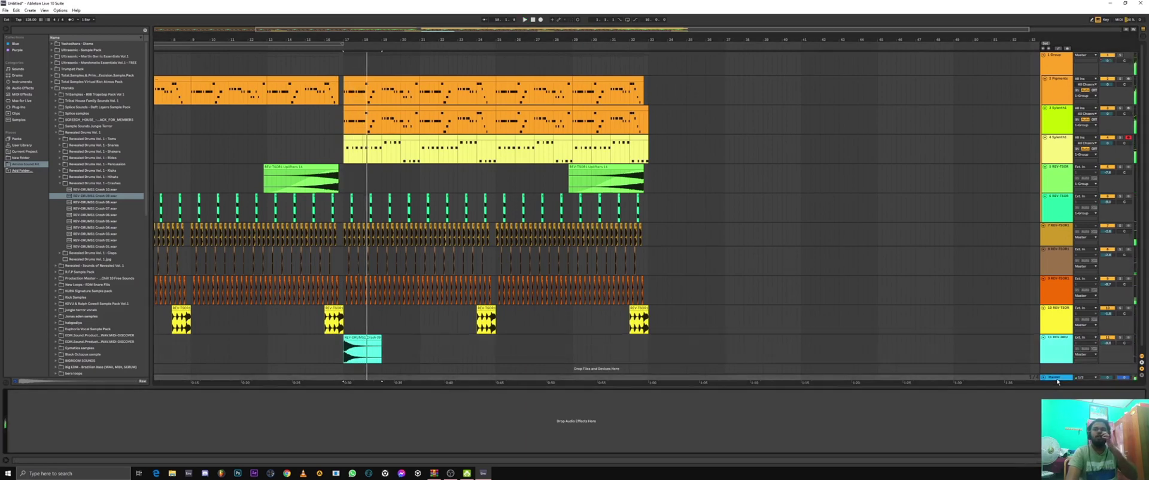
pyautogui.click(1044, 378)
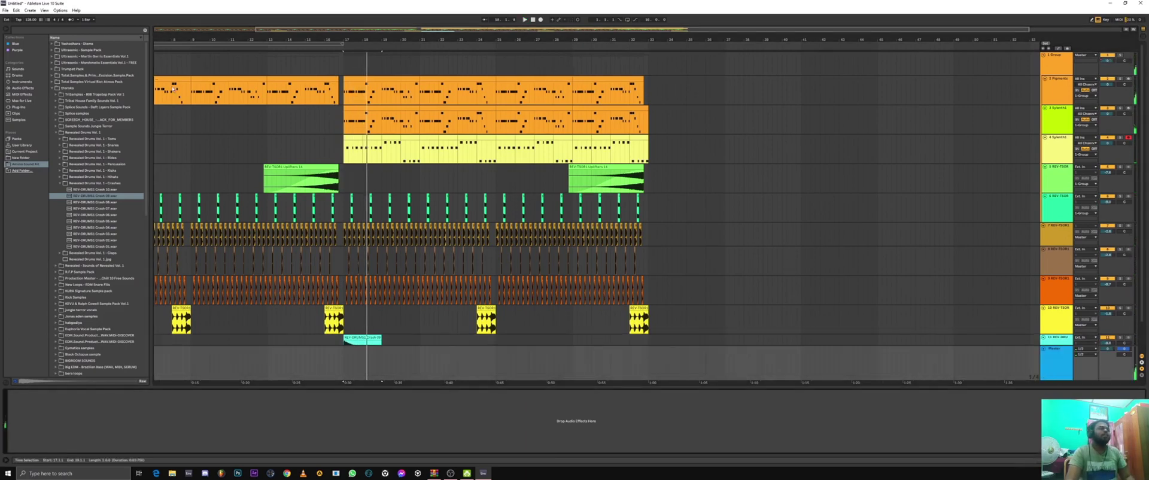
# Step: Search the plug-ins for "maxi", load KratosMaximizer x64 on the master track and listen to the drop from bar 17
pyautogui.click(47, 31)
pyautogui.write('maxi')
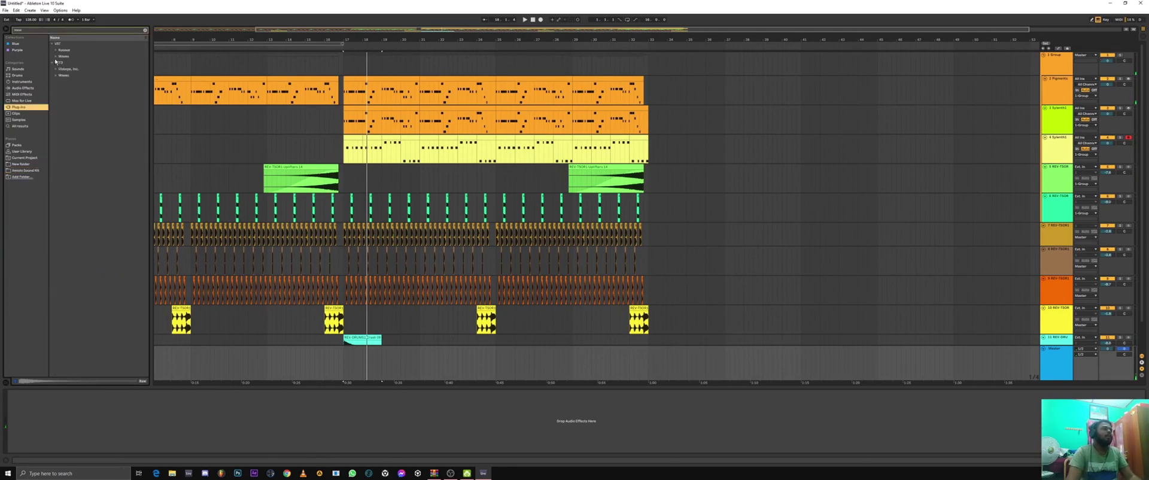
pyautogui.click(56, 50)
pyautogui.moveTo(82, 56); pyautogui.dragTo(117, 130)
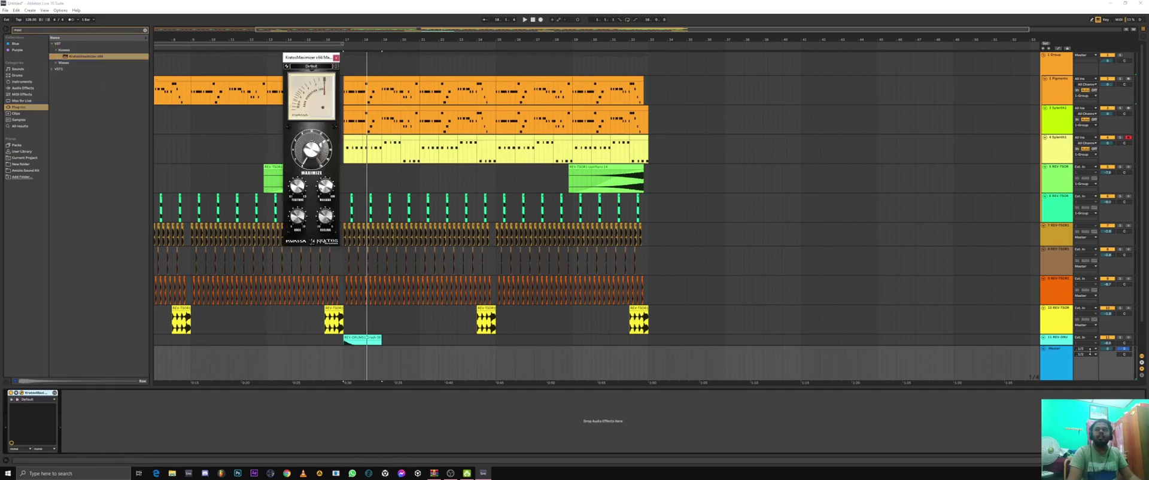
pyautogui.press('space')
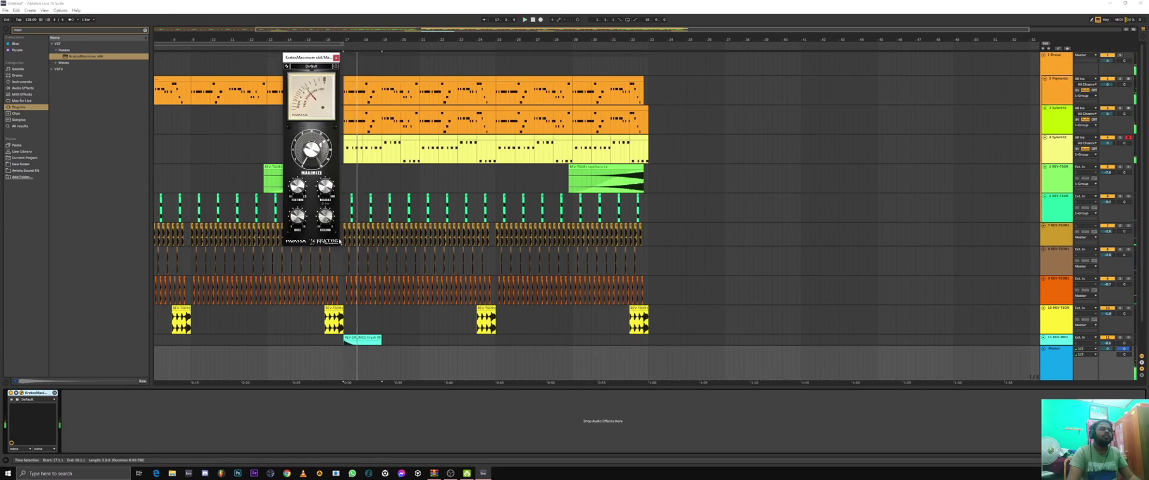
pyautogui.click(336, 57)
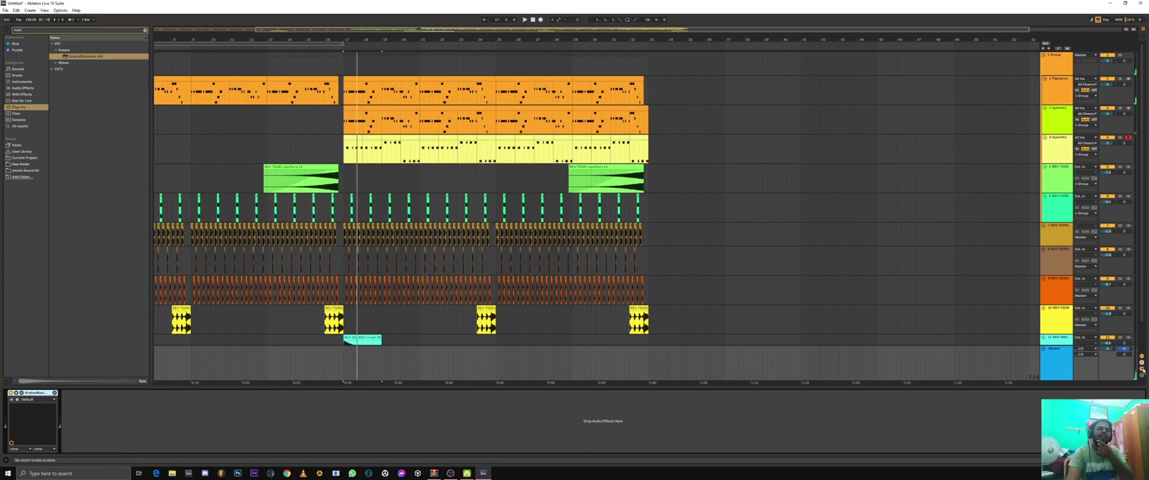
pyautogui.moveTo(311, 29); pyautogui.dragTo(312, 54)
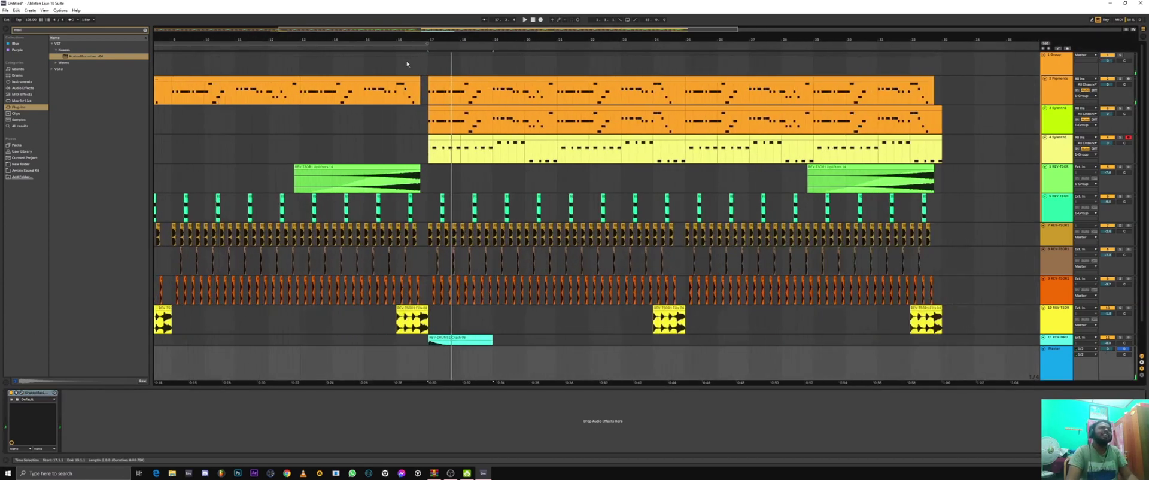
pyautogui.click(400, 50)
pyautogui.scroll(-2, 545, 361)
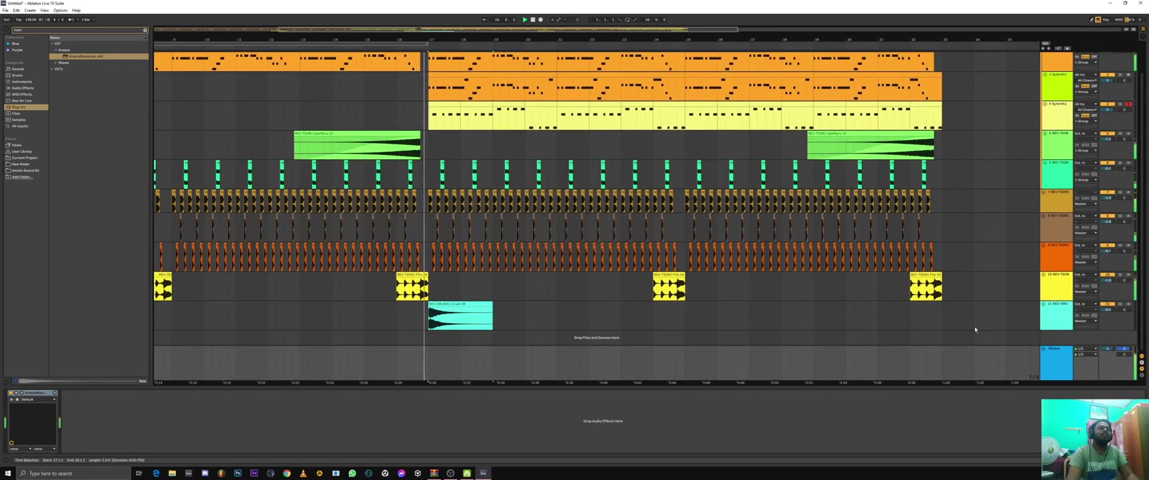
# Step: Add EQ Eight to the crash track and apply a low cut with its first band
pyautogui.click(1054, 317)
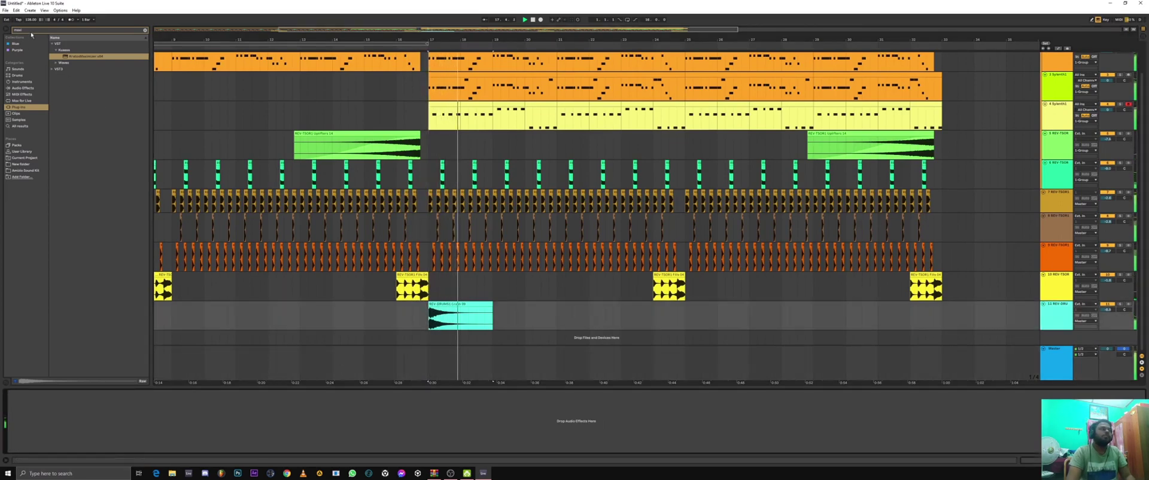
pyautogui.click(33, 31)
pyautogui.write('eq')
pyautogui.click(24, 88)
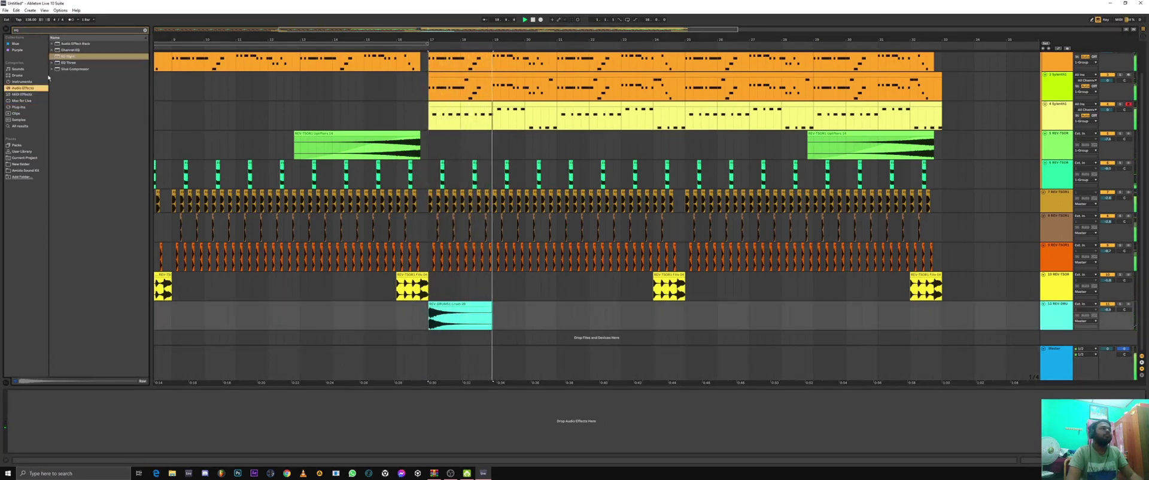
pyautogui.moveTo(70, 57); pyautogui.dragTo(87, 88)
pyautogui.moveTo(232, 448); pyautogui.dragTo(233, 448)
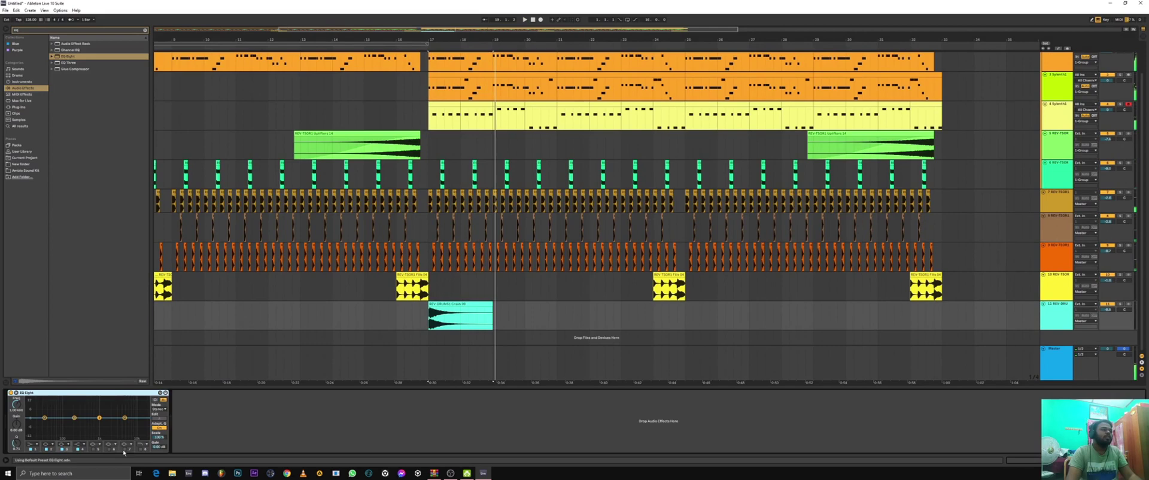
pyautogui.click(35, 447)
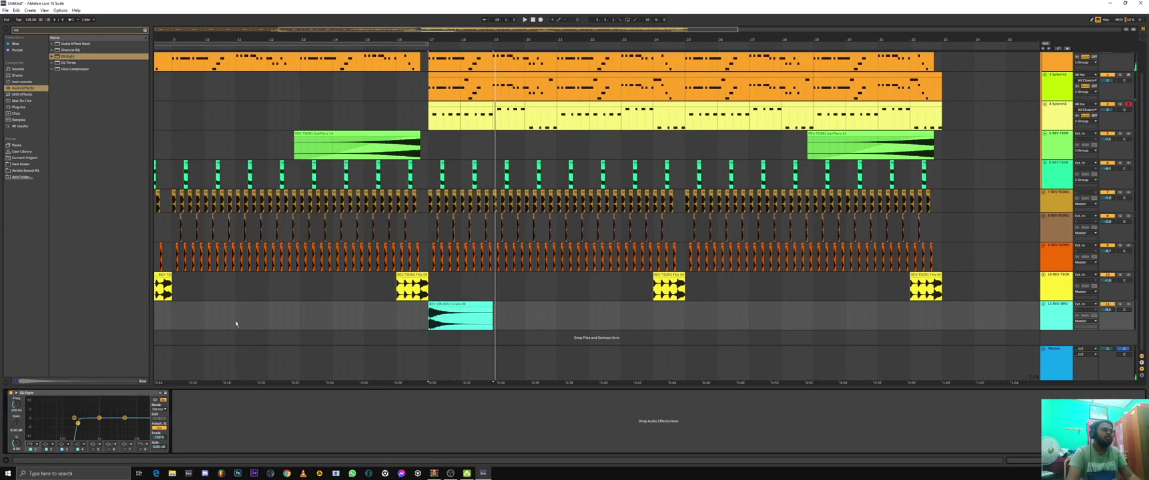
# Step: Raise the low-cut frequency of the crash's EQ Eight during playback and lower the crash track's volume
pyautogui.press('space')
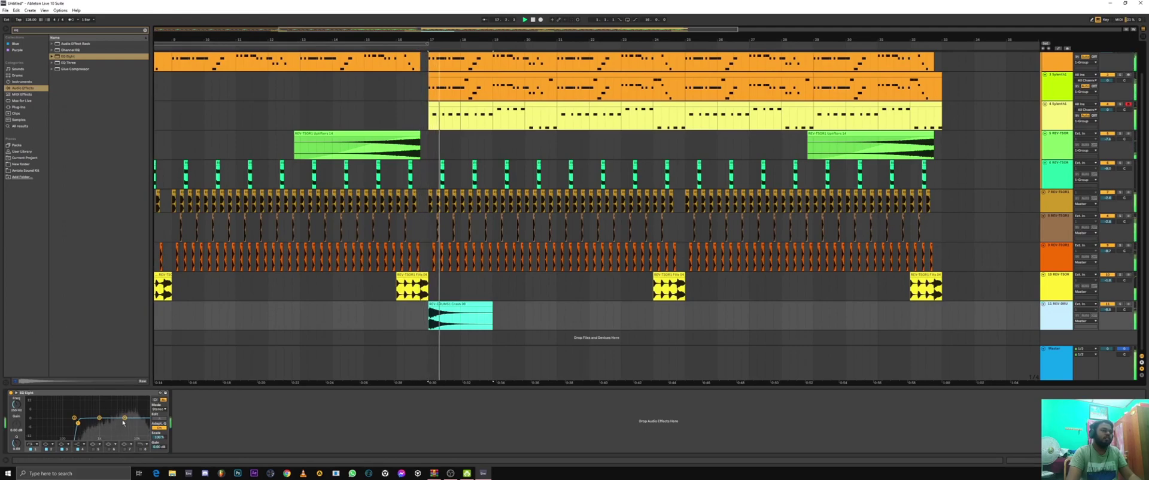
pyautogui.moveTo(78, 423); pyautogui.dragTo(82, 423)
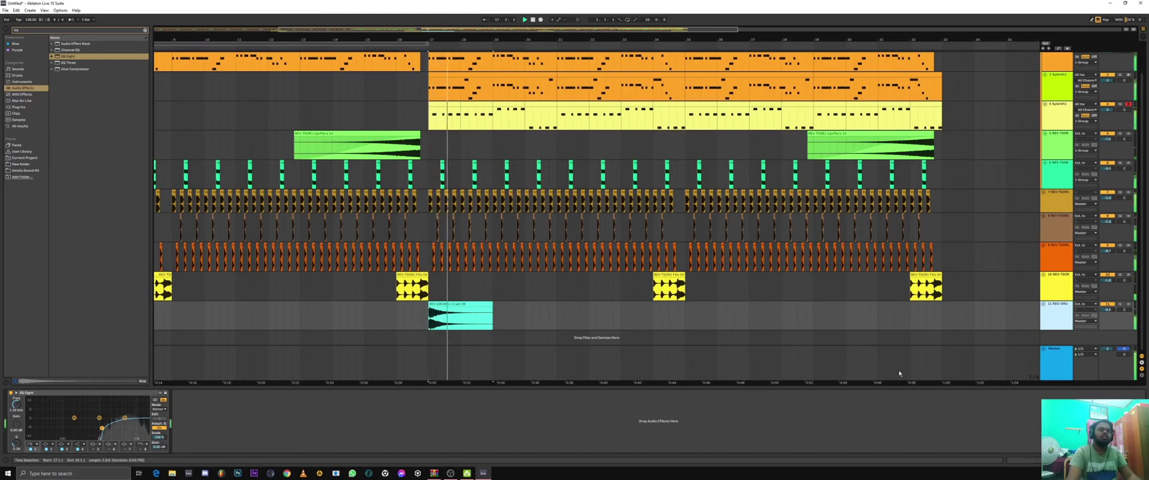
pyautogui.moveTo(1107, 310); pyautogui.dragTo(1107, 321)
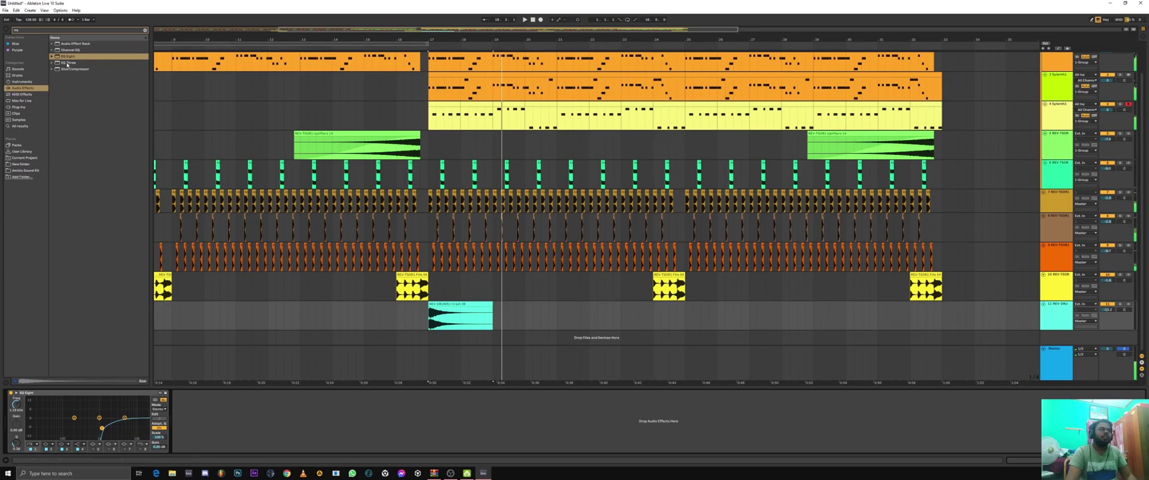
# Step: Search the audio effects for "echo" and add Echo after EQ Eight on the crash track
pyautogui.doubleClick(66, 32)
pyautogui.write('echo')
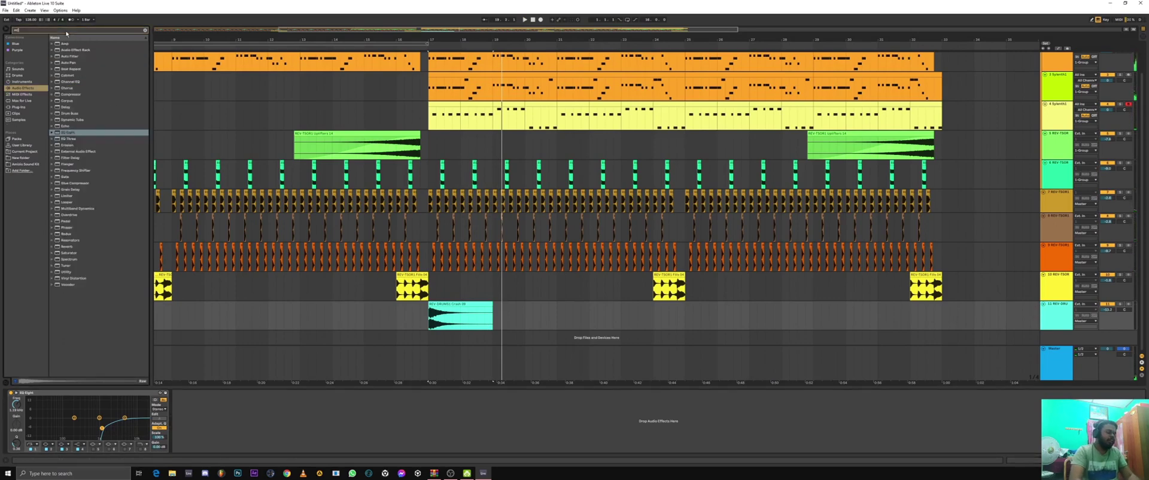
pyautogui.moveTo(71, 50); pyautogui.dragTo(148, 240)
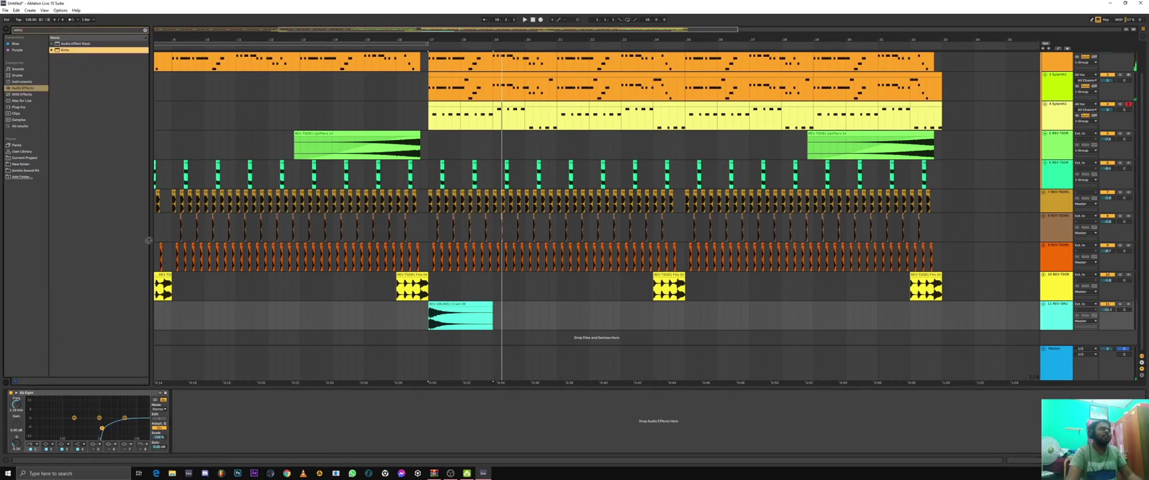
pyautogui.moveTo(223, 441); pyautogui.dragTo(203, 434)
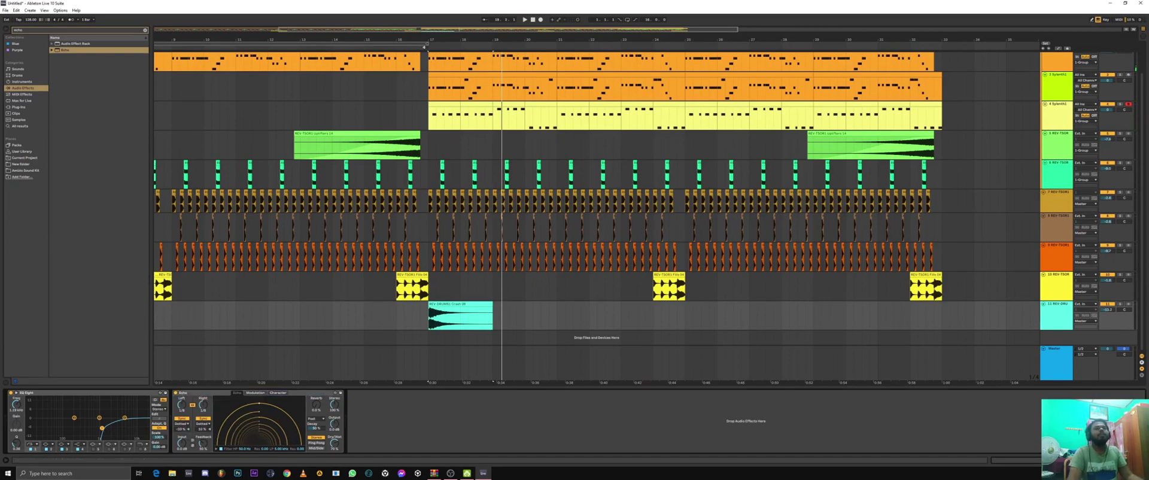
# Step: Replay the drop from bar 17 and increase the feedback of the Echo on the crash track
pyautogui.press('space')
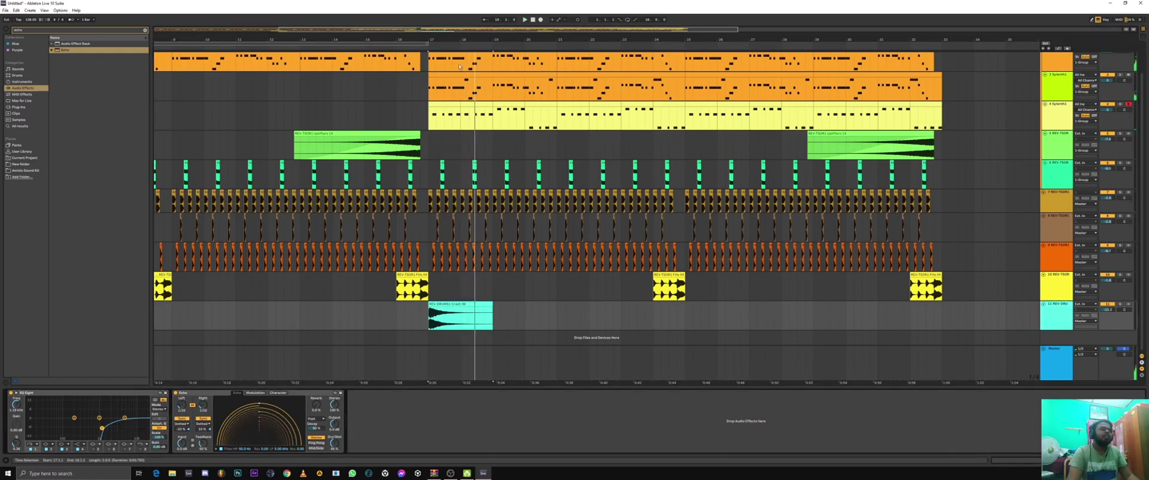
pyautogui.click(420, 44)
pyautogui.click(420, 49)
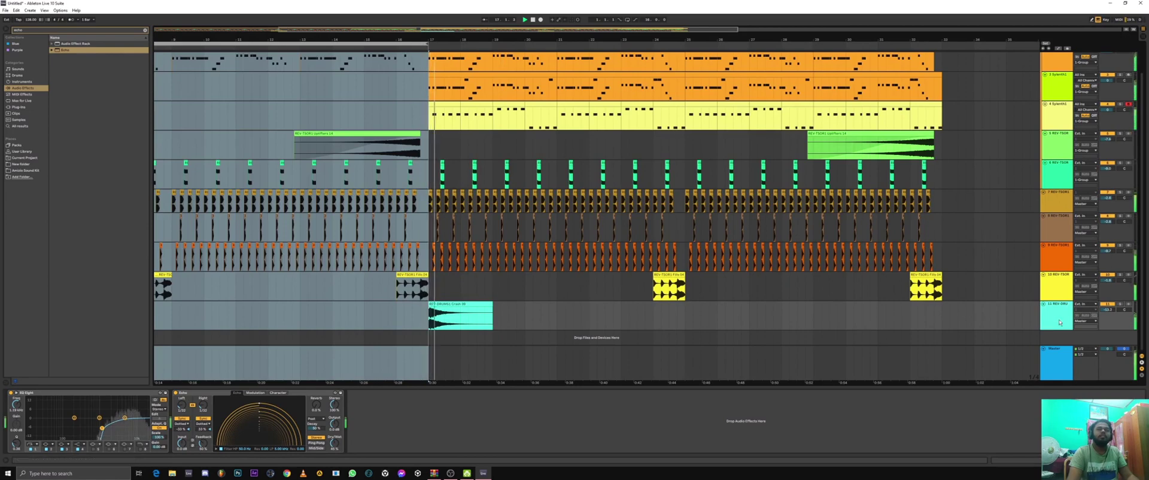
pyautogui.click(699, 315)
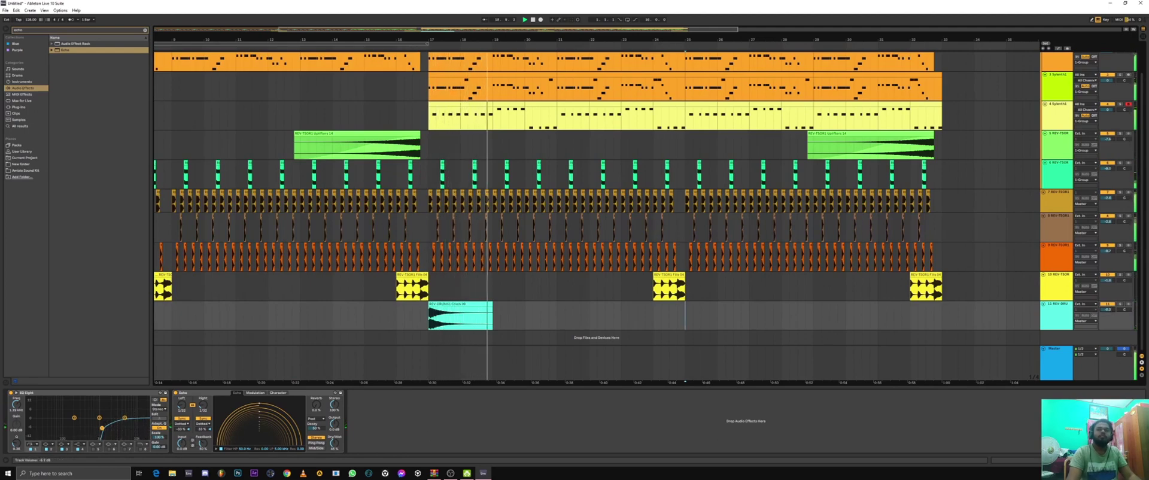
pyautogui.click(401, 47)
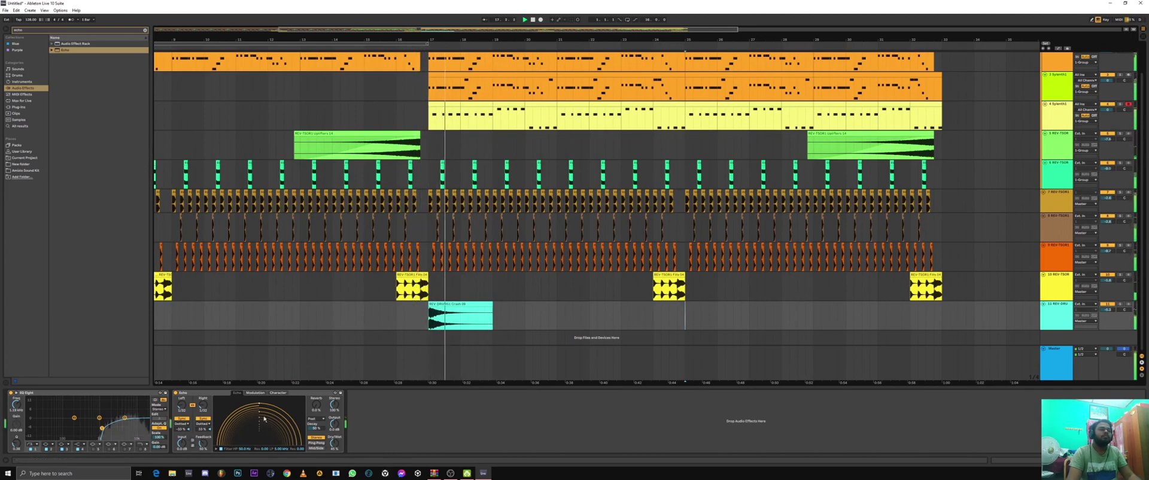
pyautogui.moveTo(205, 445); pyautogui.dragTo(206, 431)
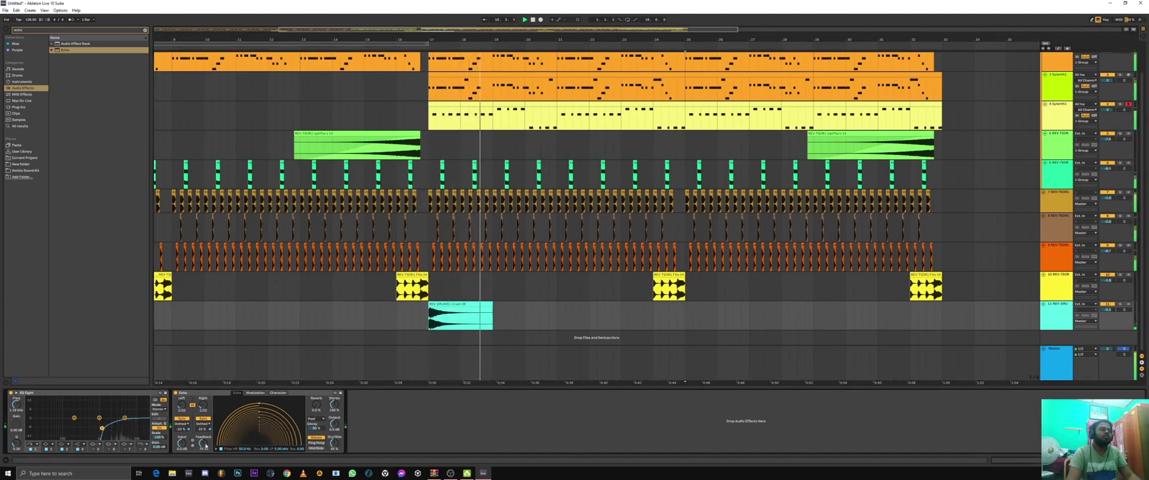
pyautogui.moveTo(289, 436); pyautogui.dragTo(290, 431)
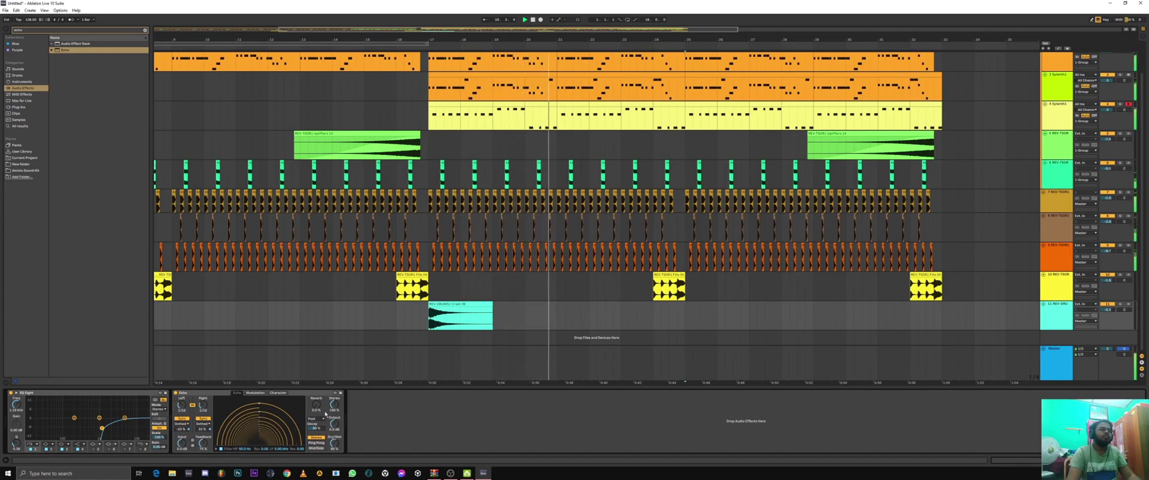
pyautogui.click(403, 57)
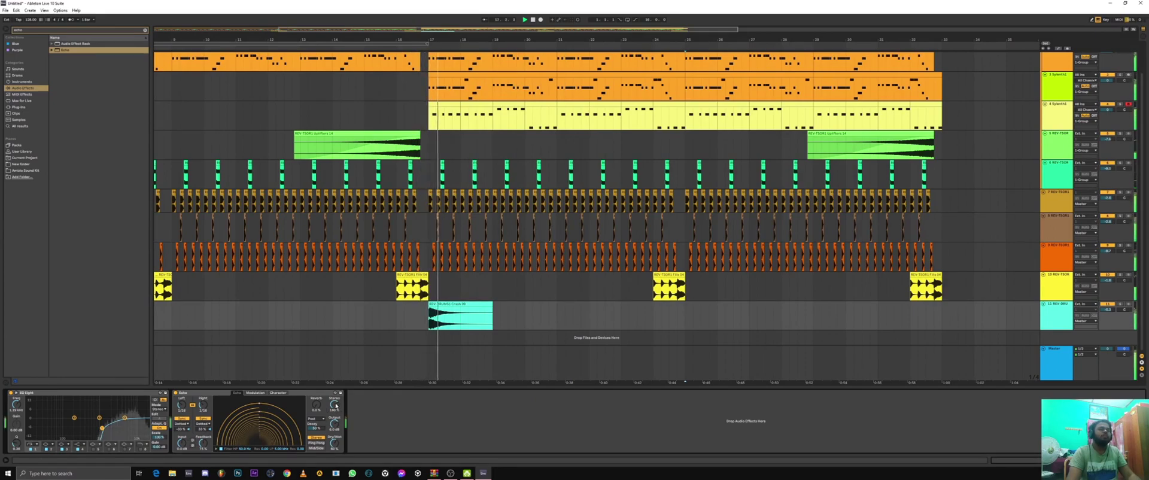
# Step: Copy the crash clip from bar 17 and paste it on the same track at bar 25
pyautogui.moveTo(454, 34); pyautogui.dragTo(454, 12)
pyautogui.scroll(2, 671, 263)
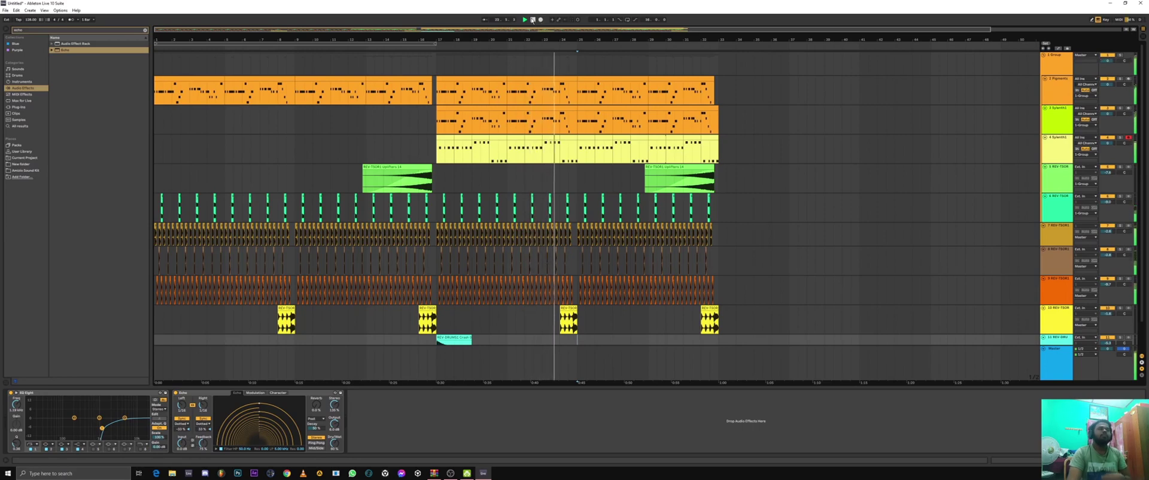
pyautogui.scroll(-2, 553, 116)
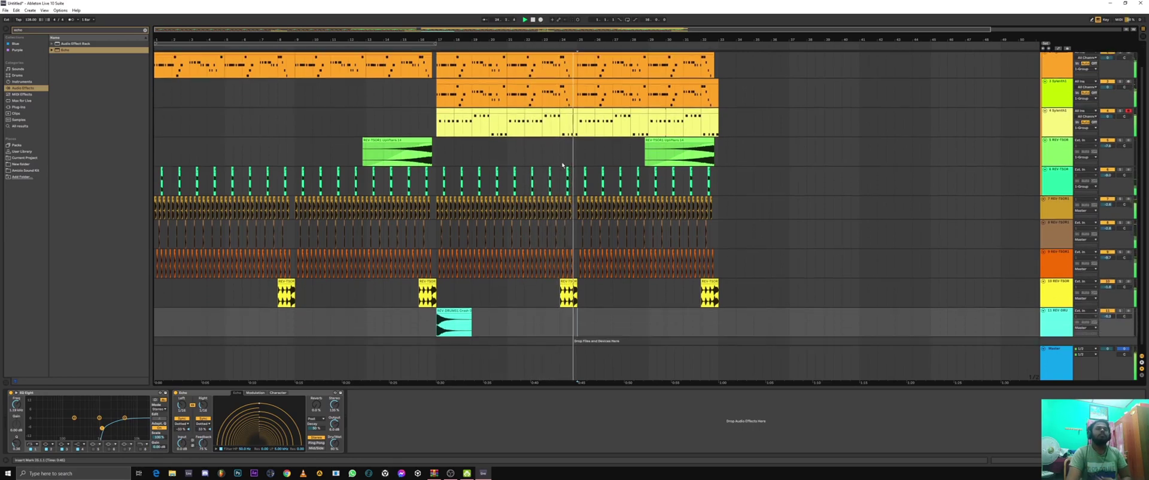
pyautogui.click(465, 304)
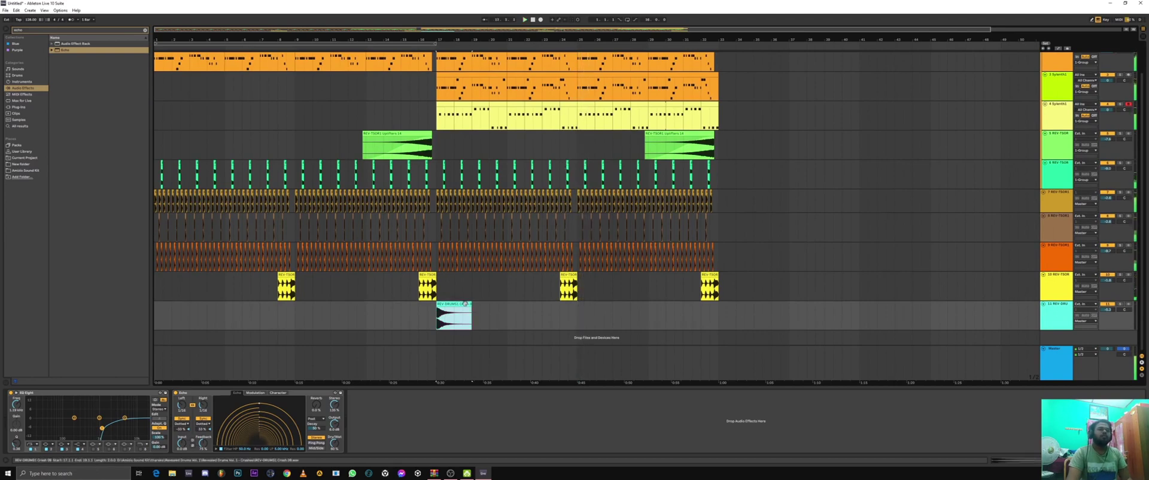
pyautogui.click(576, 320)
pyautogui.hotkey('ctrl', 'v')
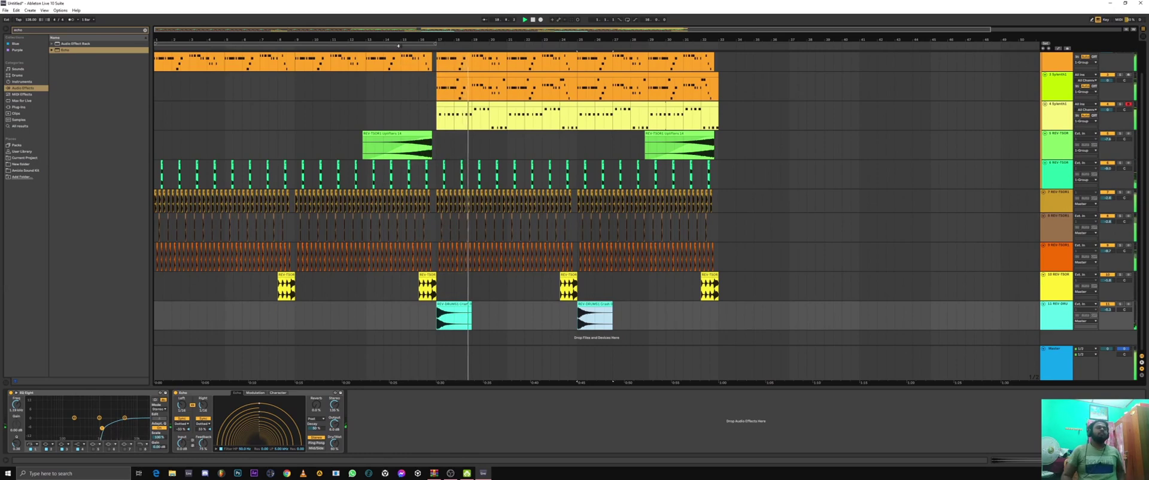
# Step: Listen through the second half of the drop and paste another copy of the crash at bar 33
pyautogui.scroll(2, 516, 165)
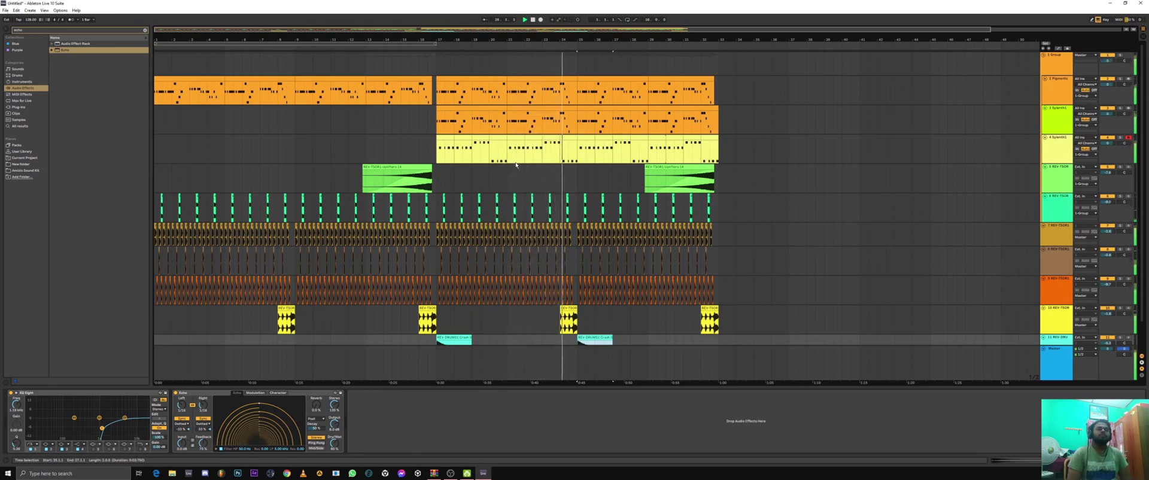
pyautogui.scroll(-2, 518, 161)
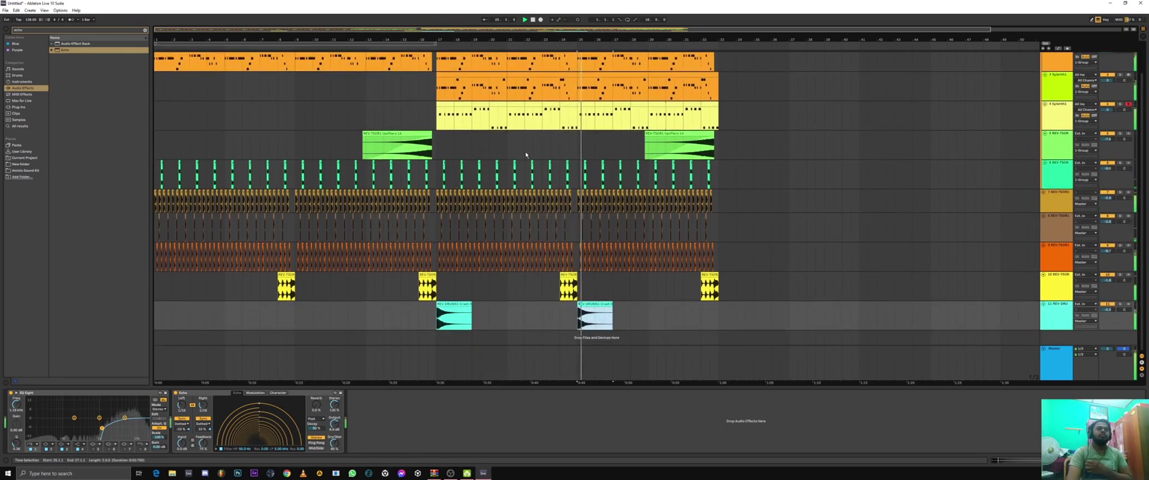
pyautogui.scroll(1, 525, 155)
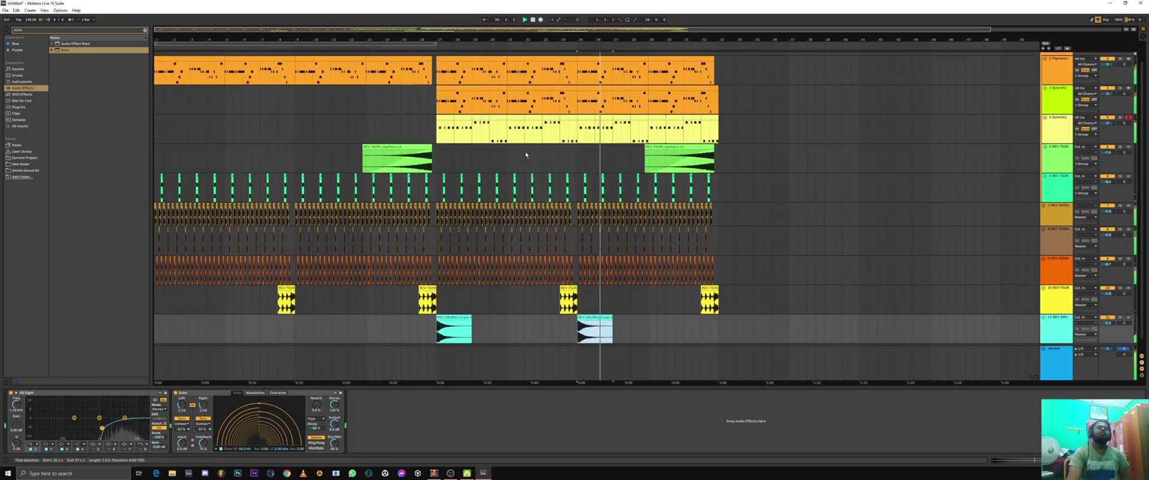
pyautogui.scroll(1, 525, 155)
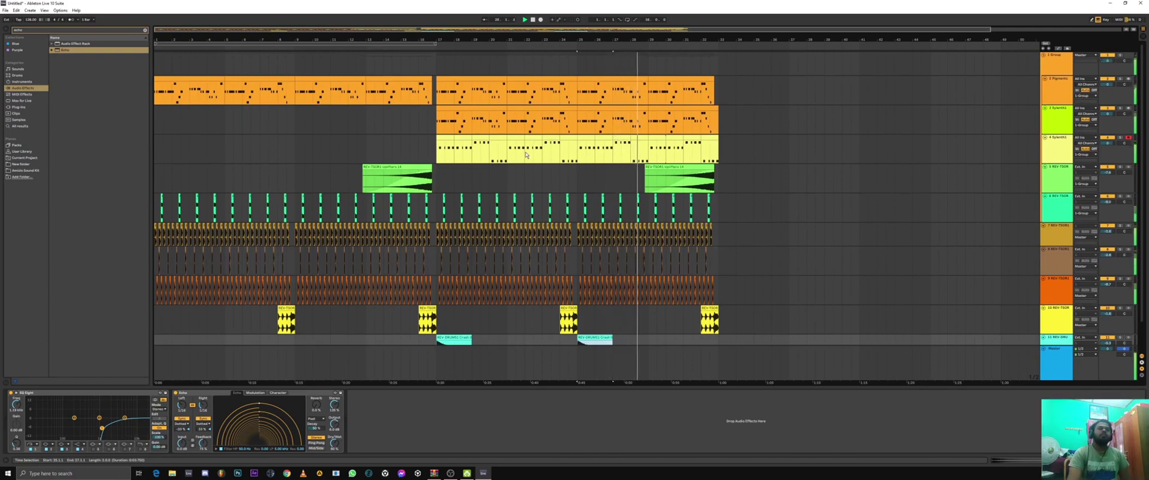
pyautogui.scroll(-2, 529, 155)
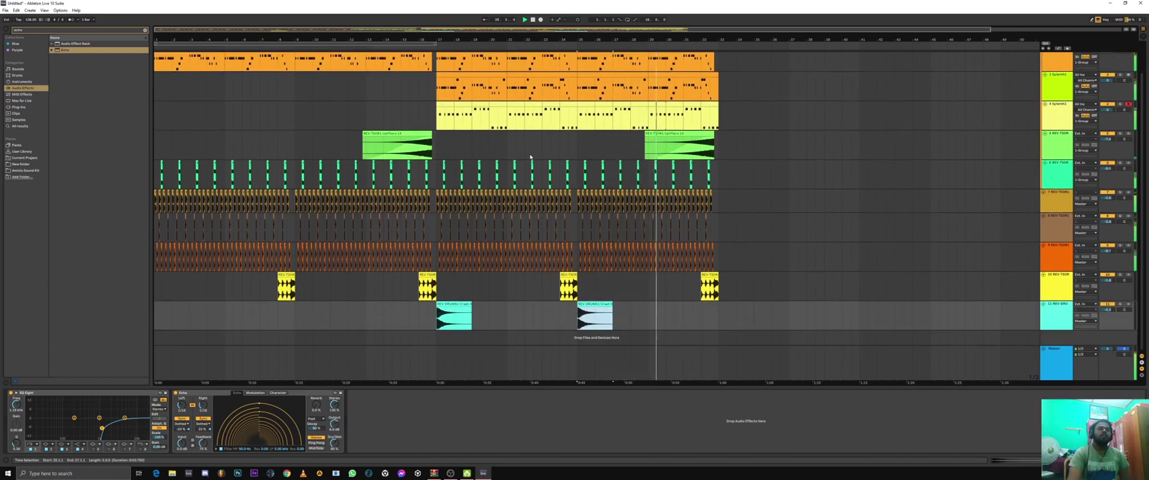
pyautogui.scroll(2, 537, 164)
pyautogui.scroll(-2, 537, 174)
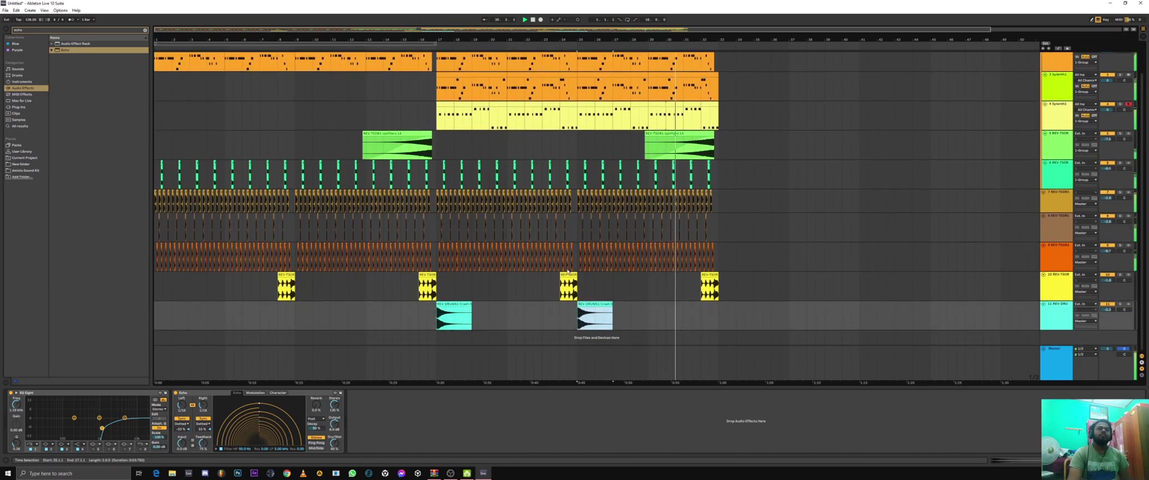
pyautogui.click(720, 321)
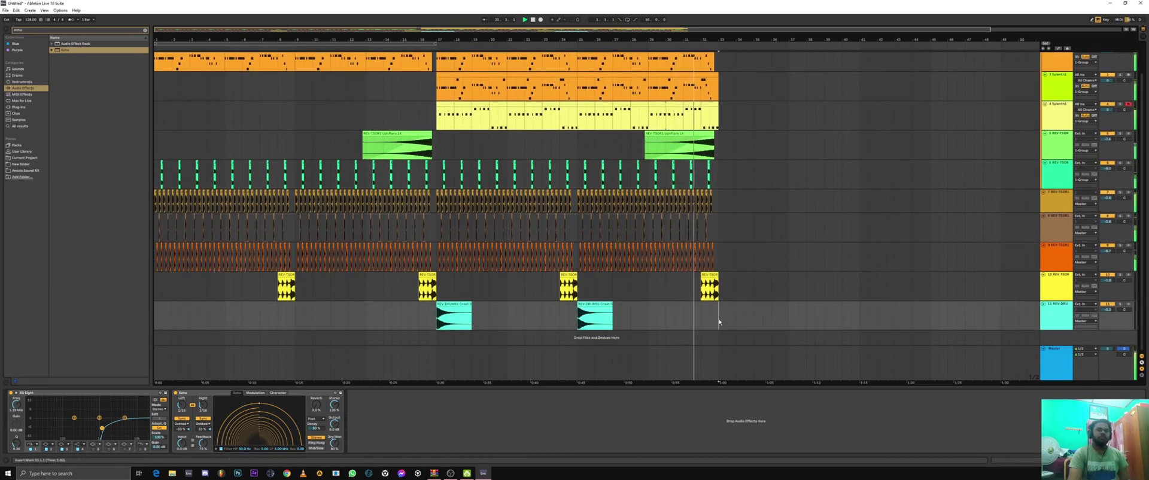
pyautogui.hotkey('ctrl', 'v')
pyautogui.scroll(2, 741, 236)
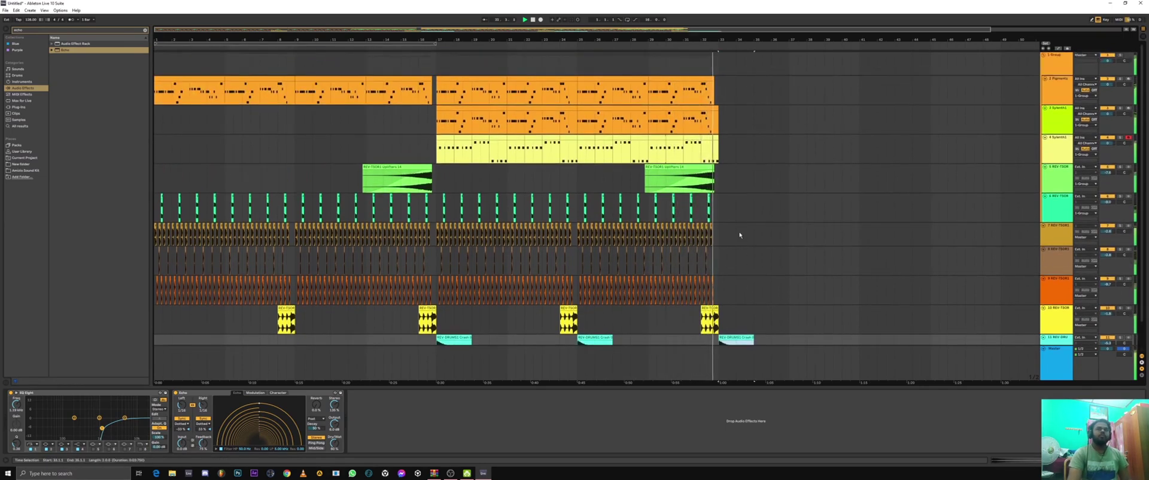
pyautogui.scroll(-2, 744, 229)
pyautogui.scroll(2, 743, 225)
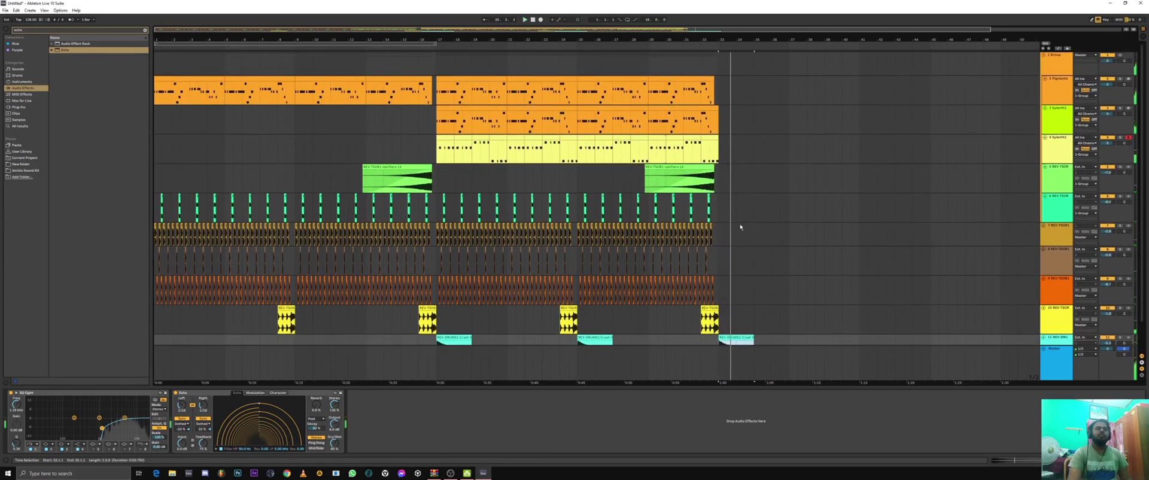